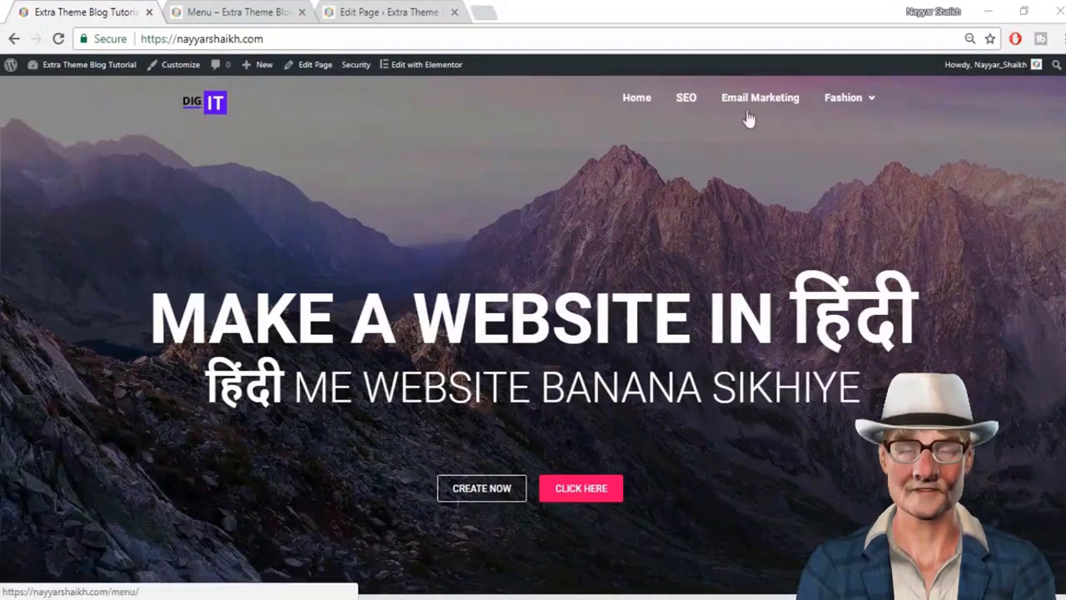
Step: Review the example navigation menus on the home and menu pages, including the Fashion submenu and the mobile hamburger menu
mouse_move(874, 107)
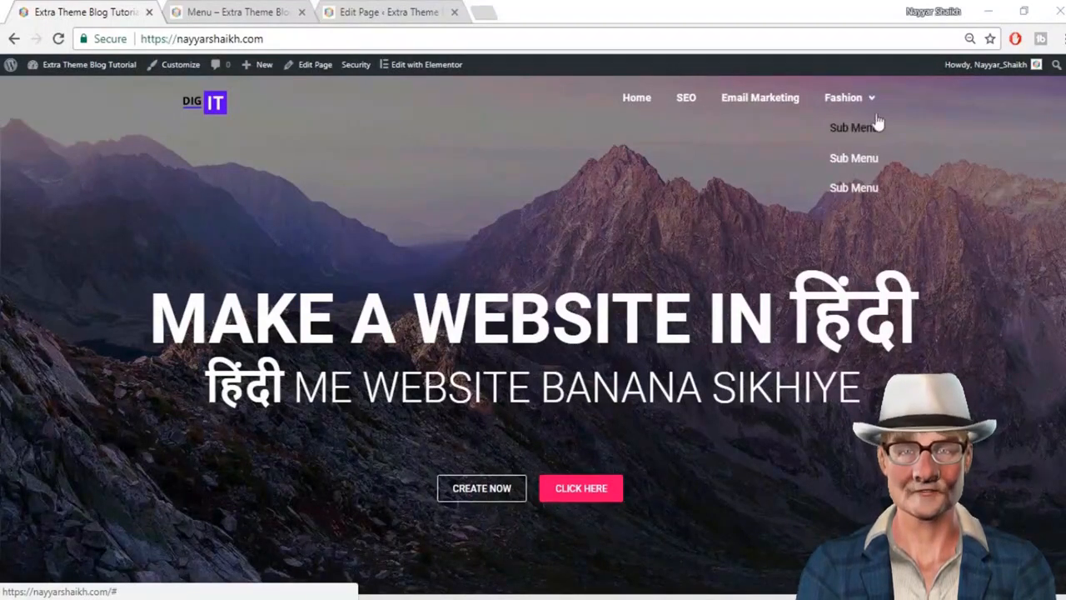
left_click(260, 14)
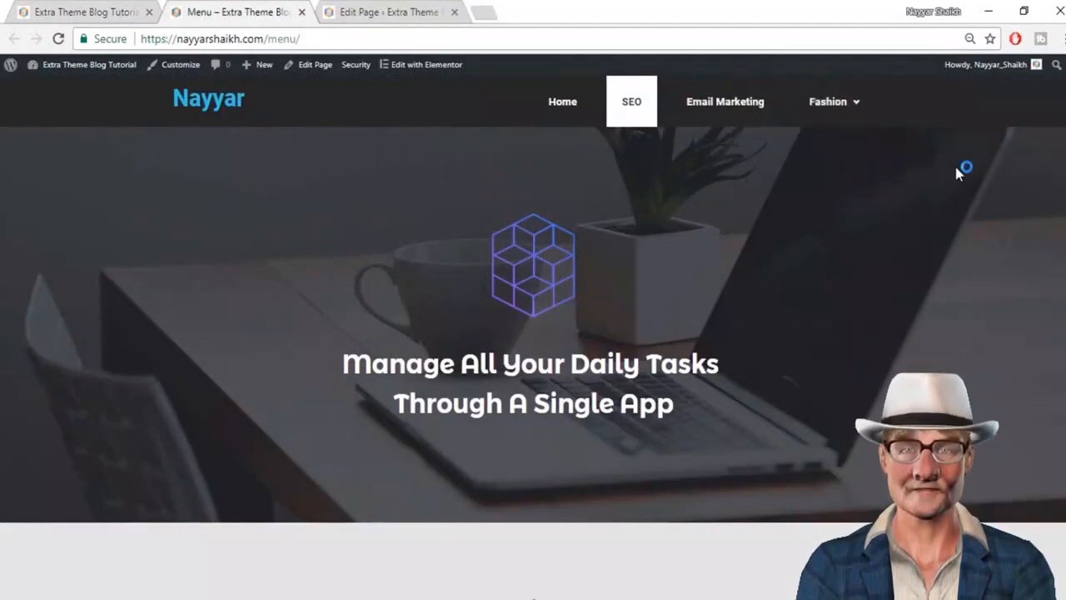
key("ctrl+shift+i")
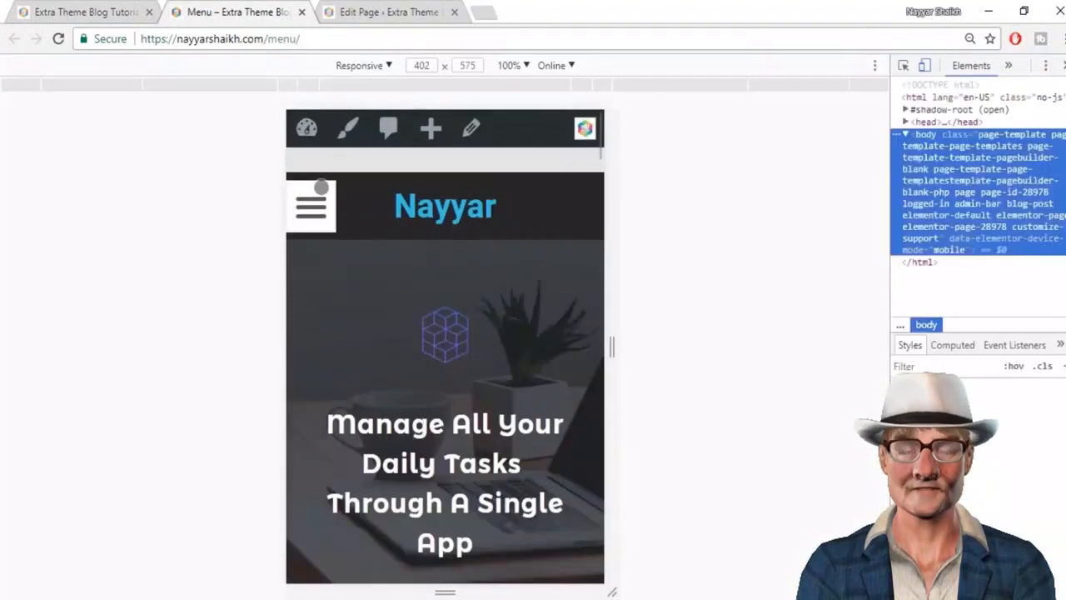
left_click(322, 186)
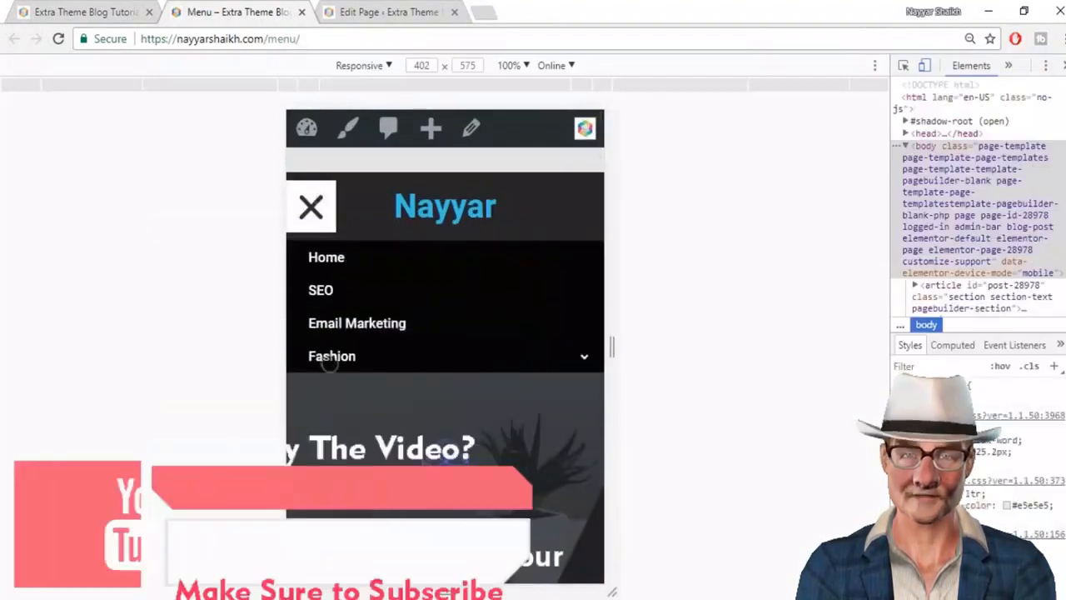
left_click(322, 210)
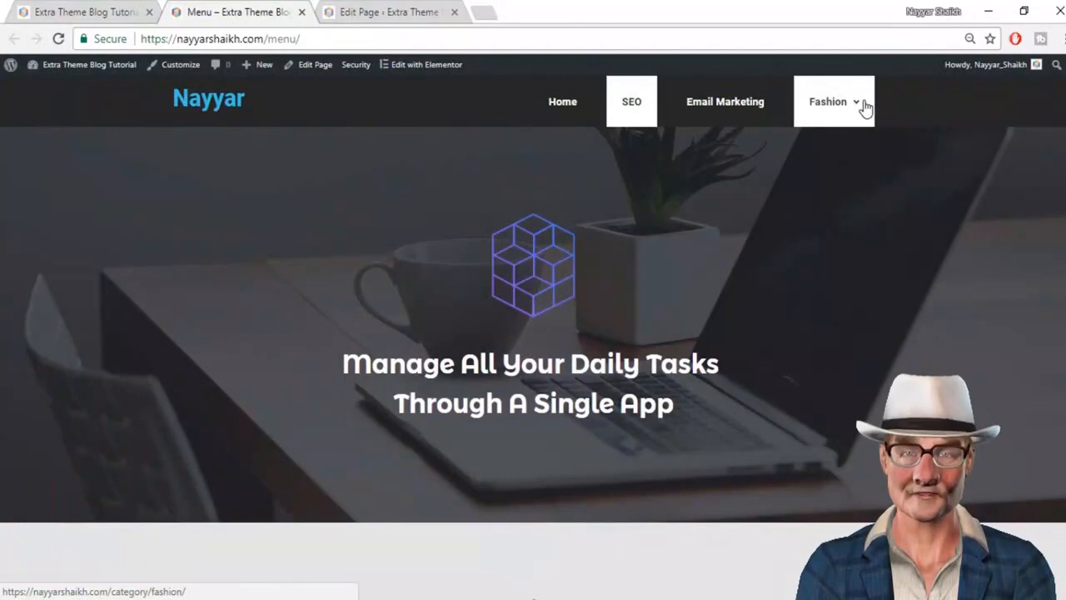
left_click(75, 9)
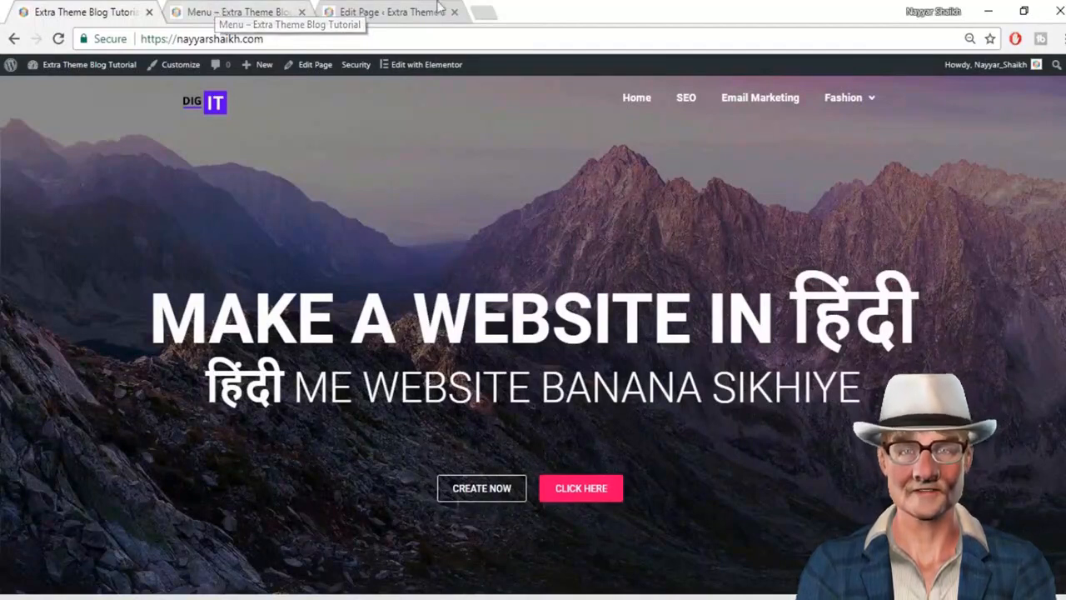
Step: Edit the Tutorial page with Elementor, adding a Nav Menu widget that uses the Main menu above the WORDPRESS & ELEMENTOR heading
left_click(376, 10)
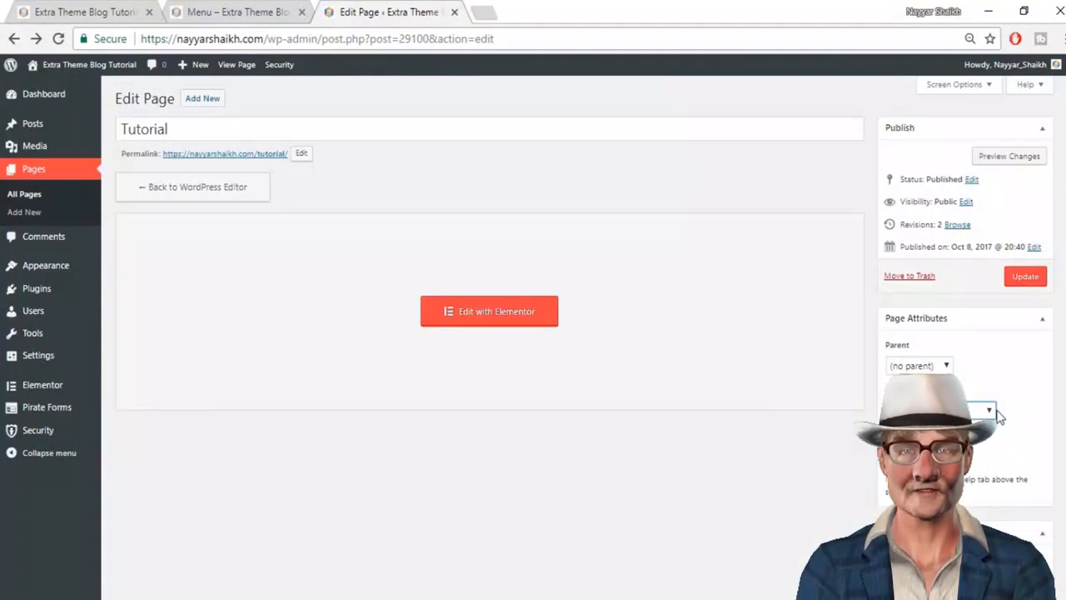
left_click(518, 325)
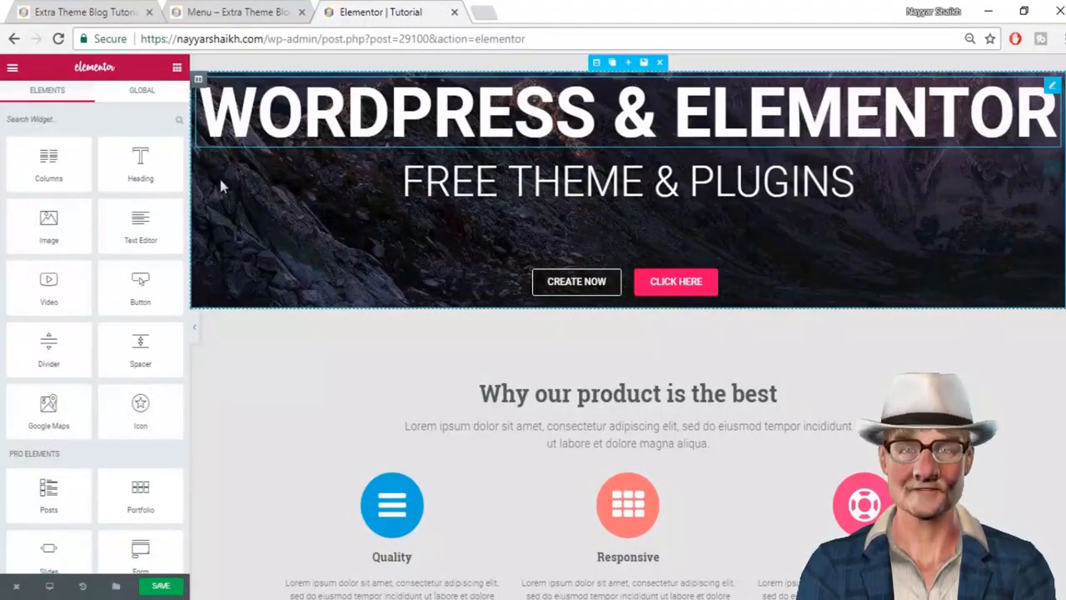
scroll(152, 406, "down", 1)
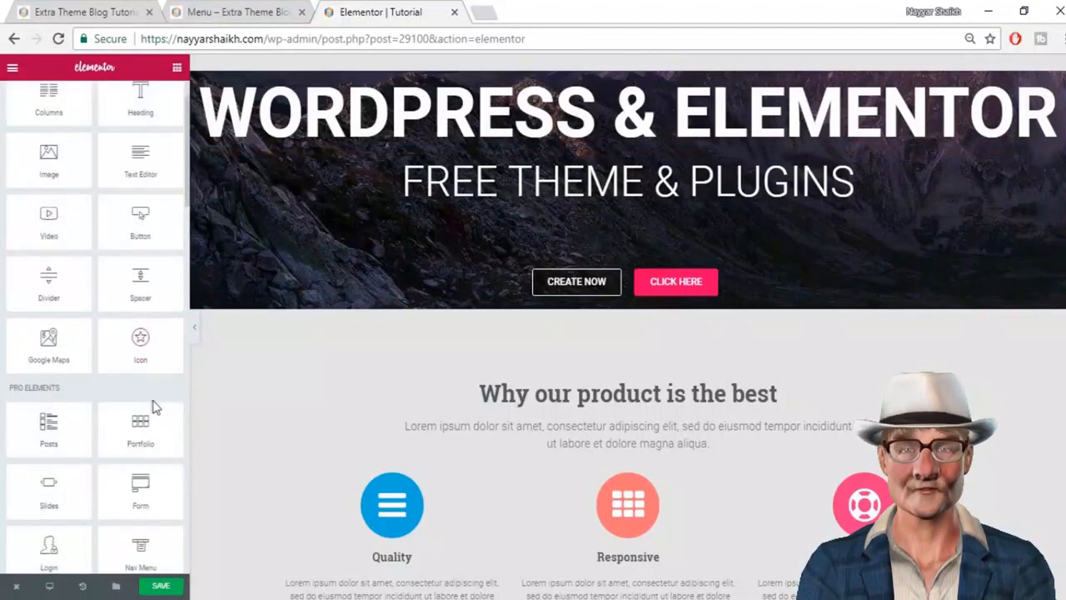
scroll(153, 406, "down", 1)
left_click_drag(139, 479, 572, 115)
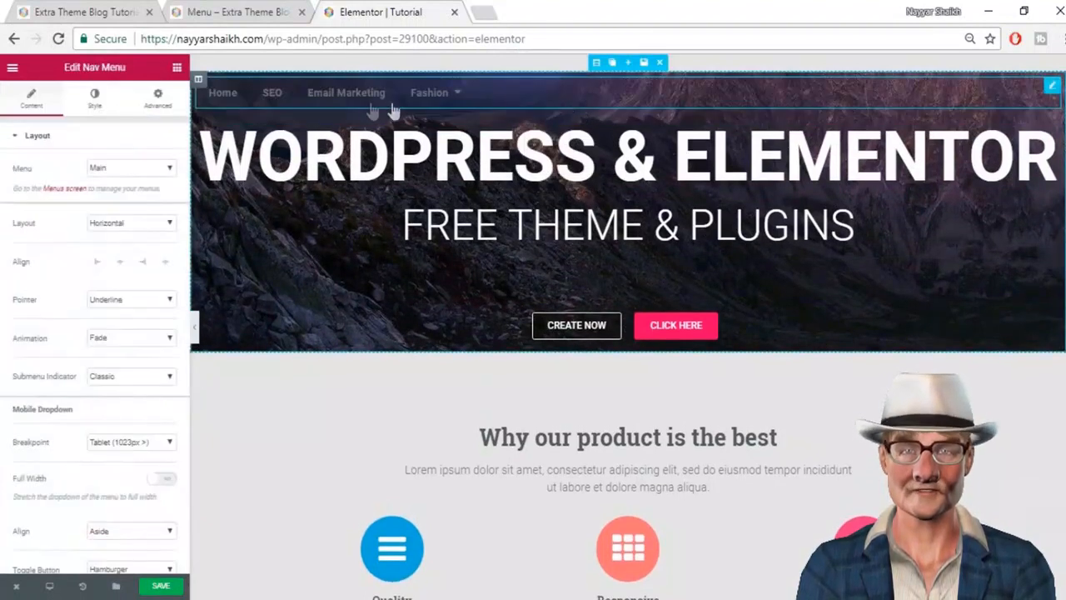
mouse_move(435, 100)
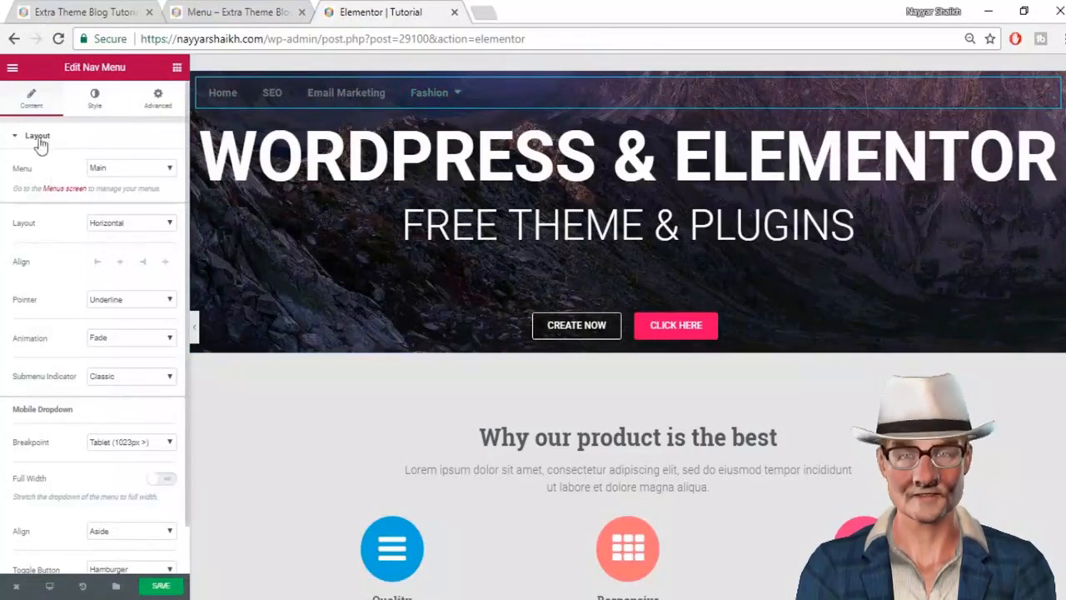
left_click(121, 169)
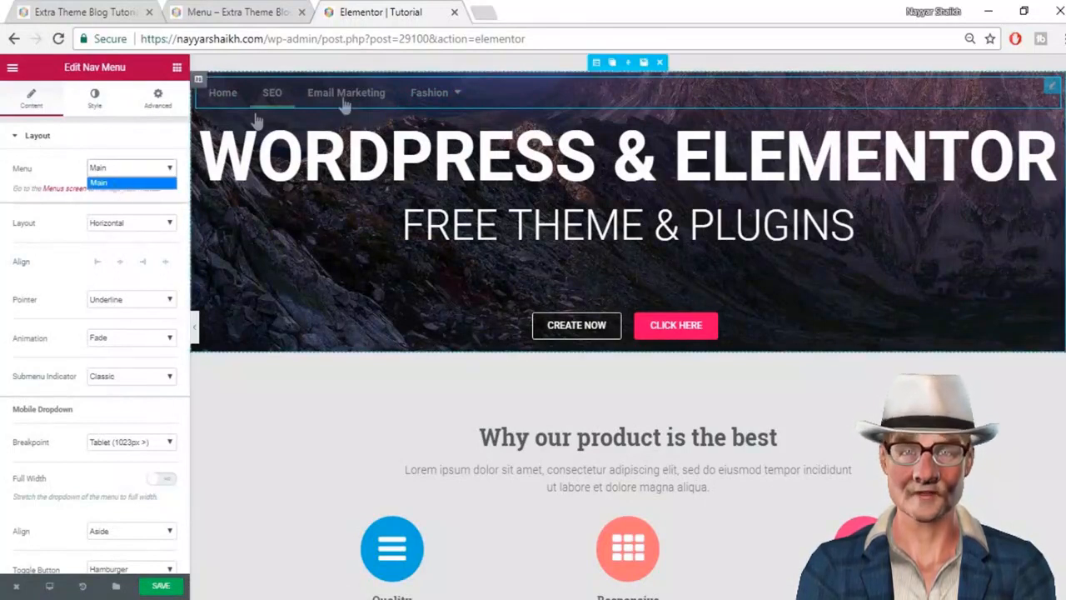
left_click(121, 184)
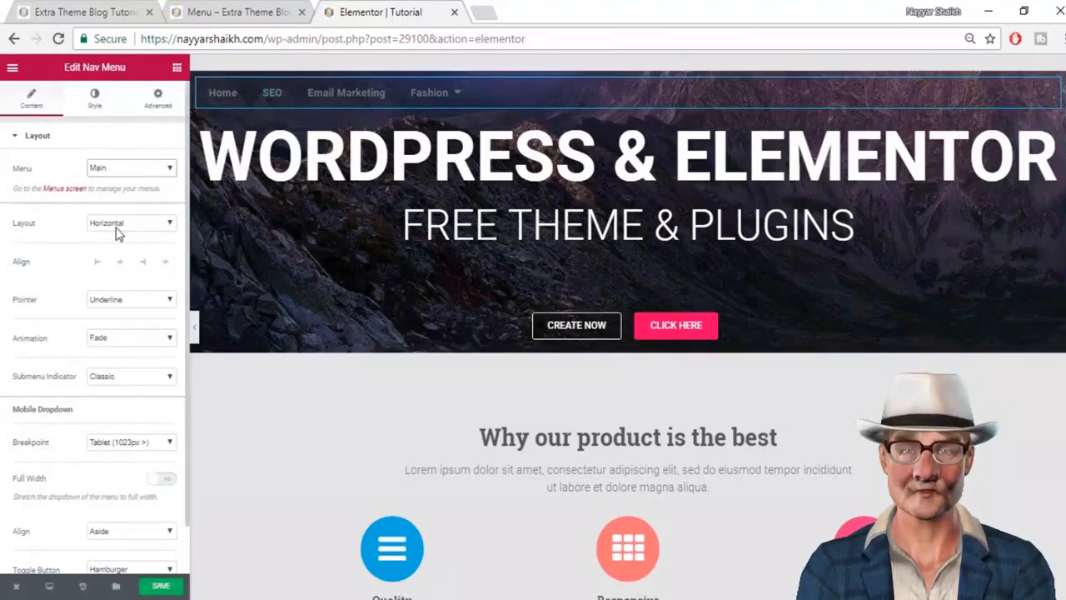
Step: Try the Vertical and Dropdown layouts for the nav menu and switch back to Horizontal
left_click(145, 225)
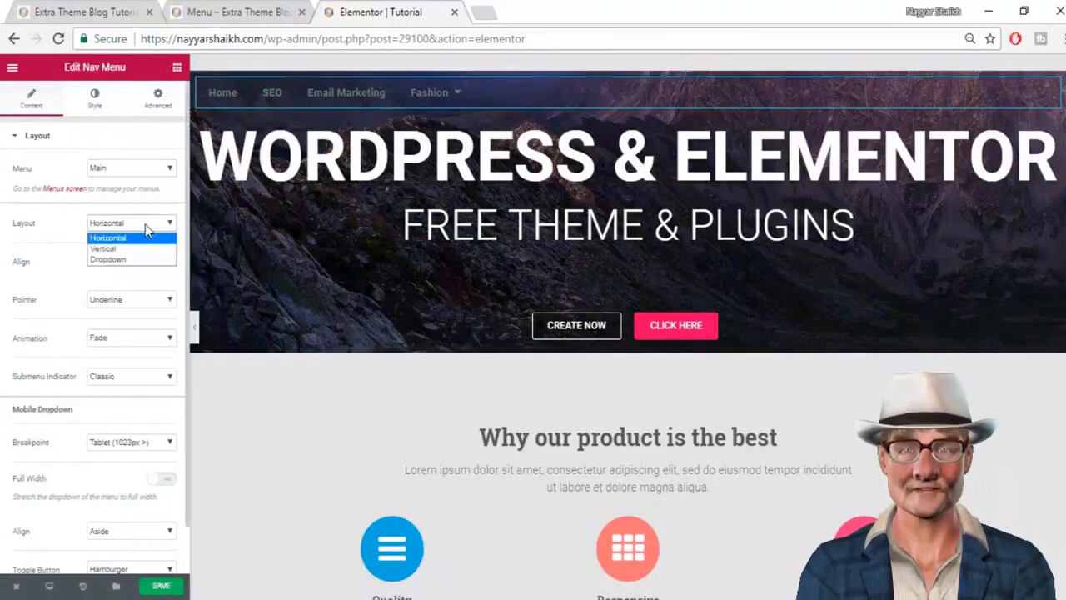
left_click(136, 248)
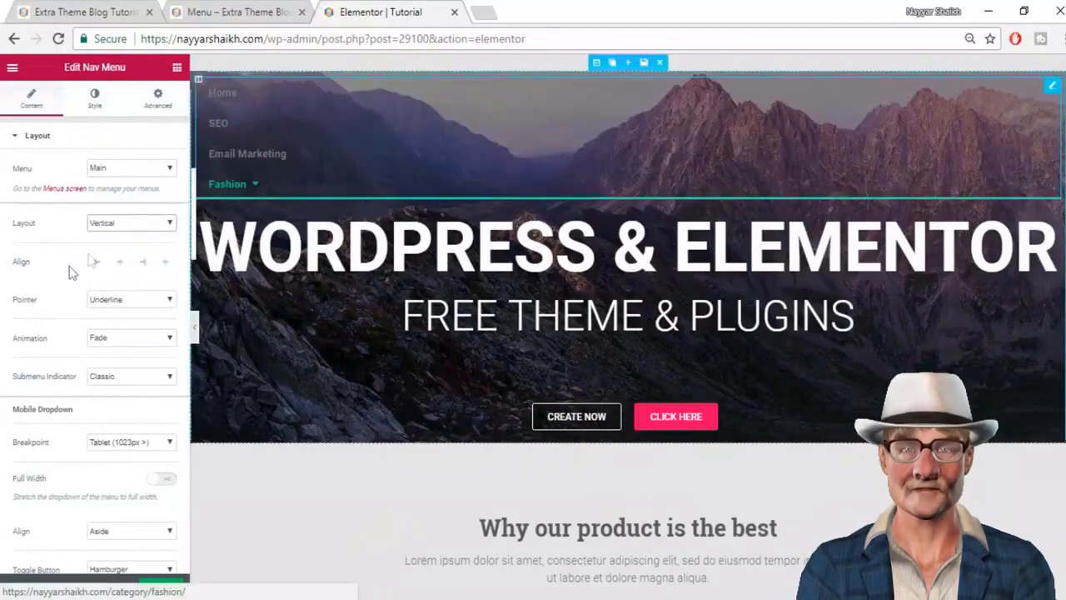
left_click(116, 223)
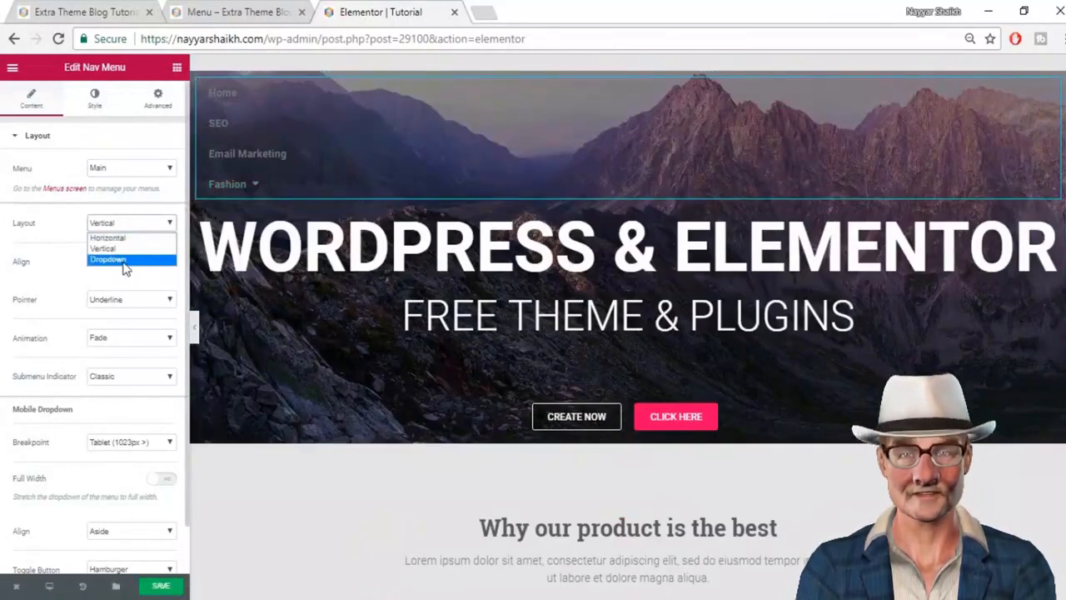
left_click(125, 260)
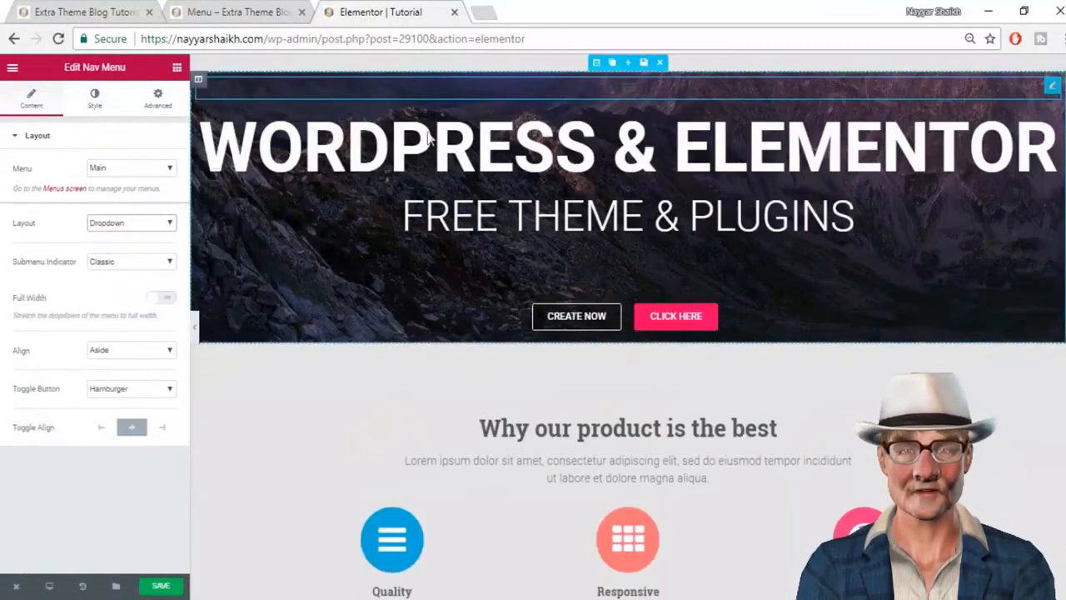
left_click(151, 232)
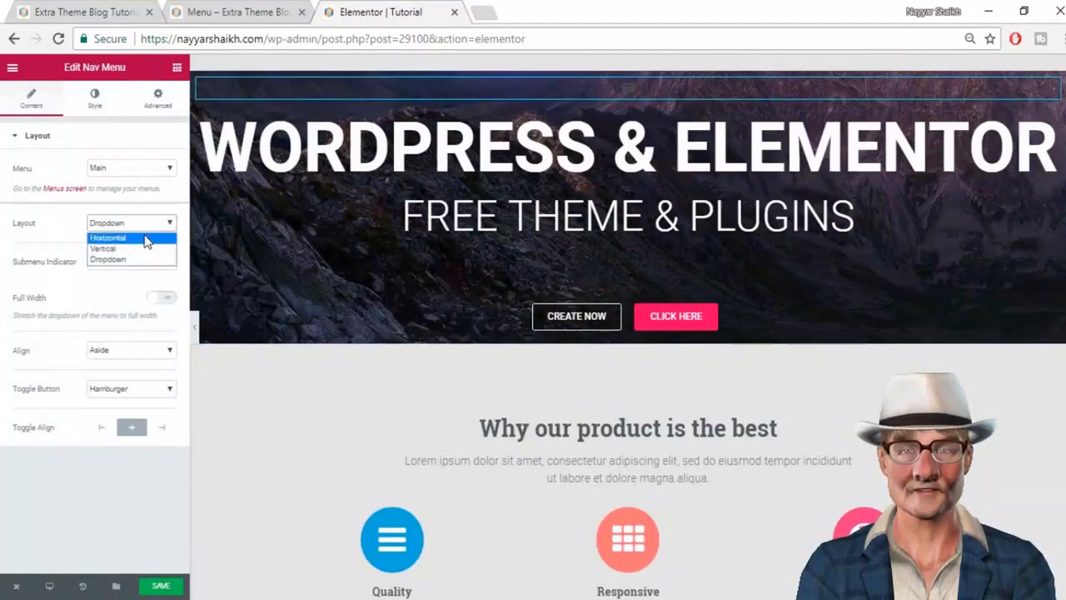
left_click(127, 239)
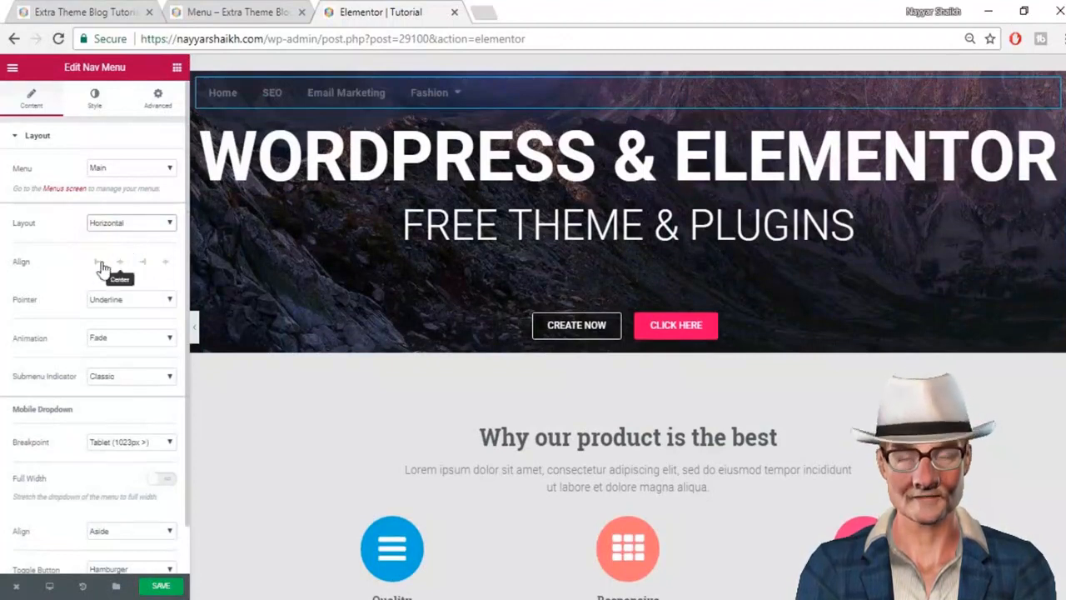
Step: Compare the alignment options for the horizontal nav menu and set its alignment to Right
left_click(119, 263)
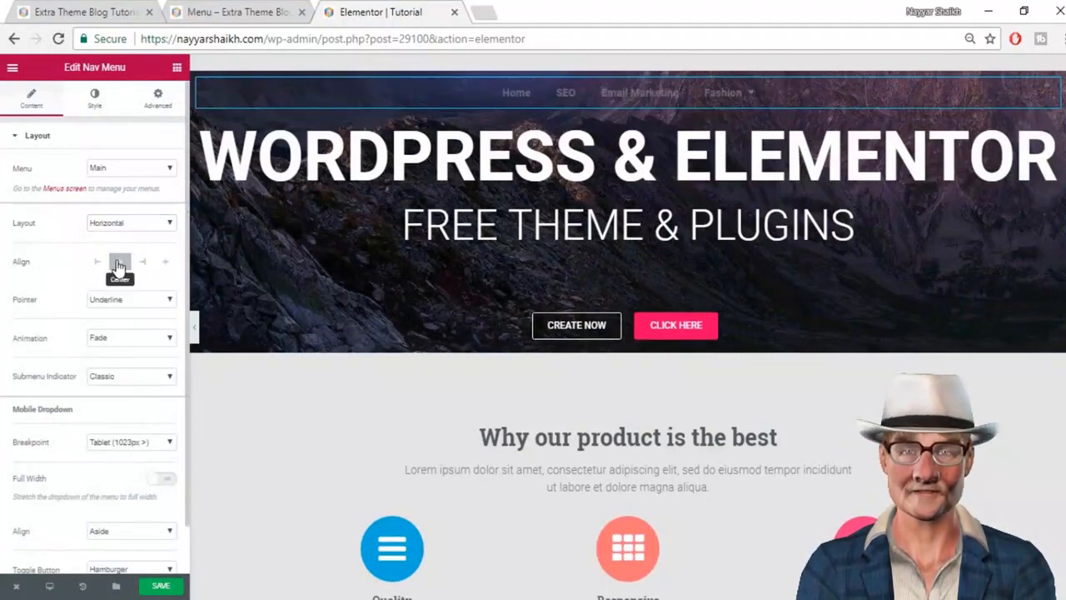
left_click(141, 264)
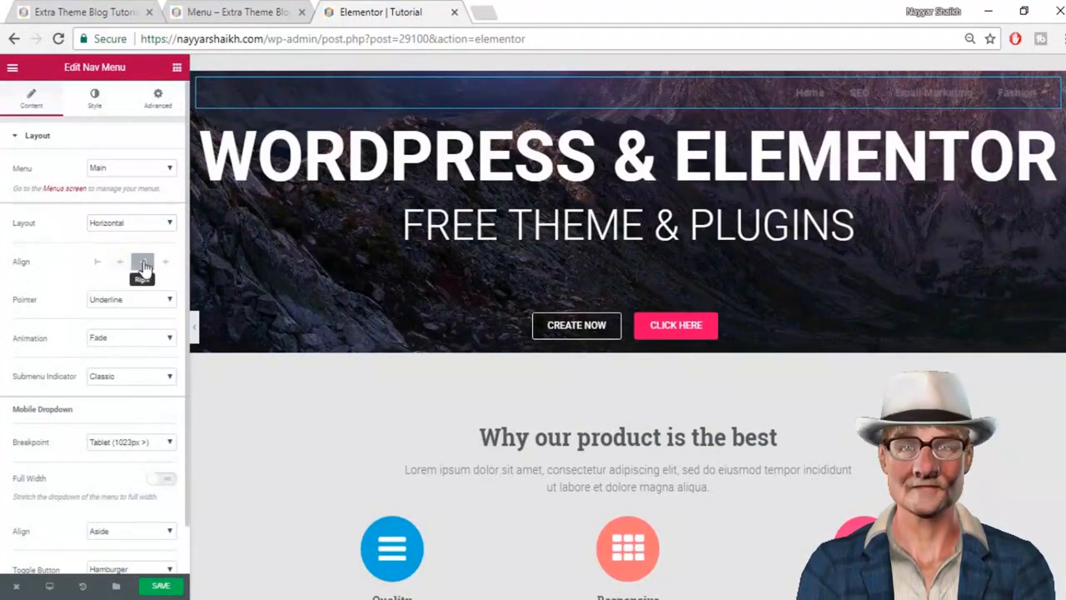
left_click(97, 263)
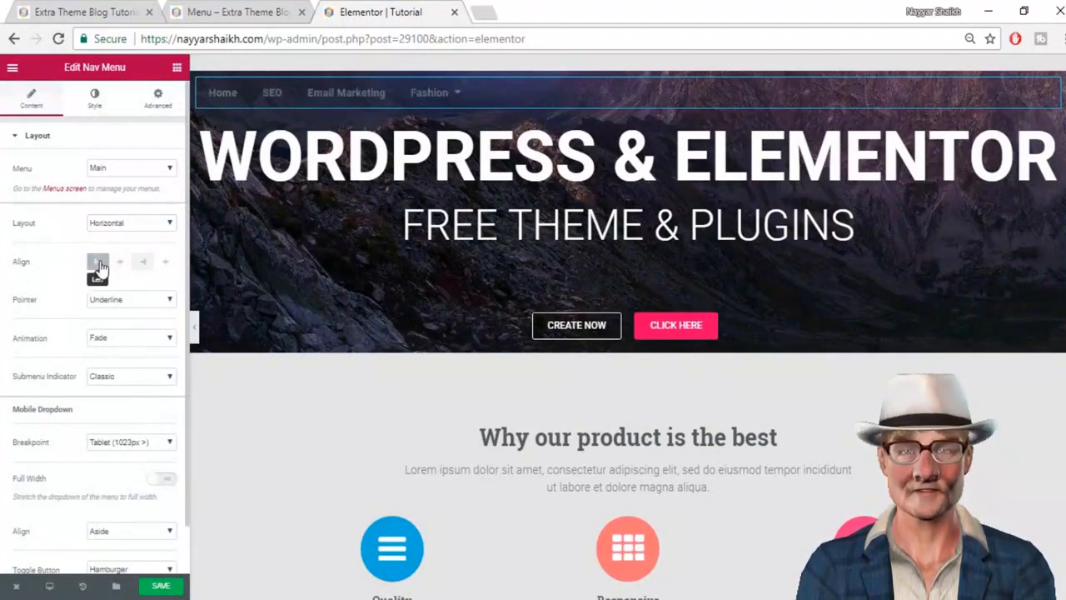
left_click(123, 264)
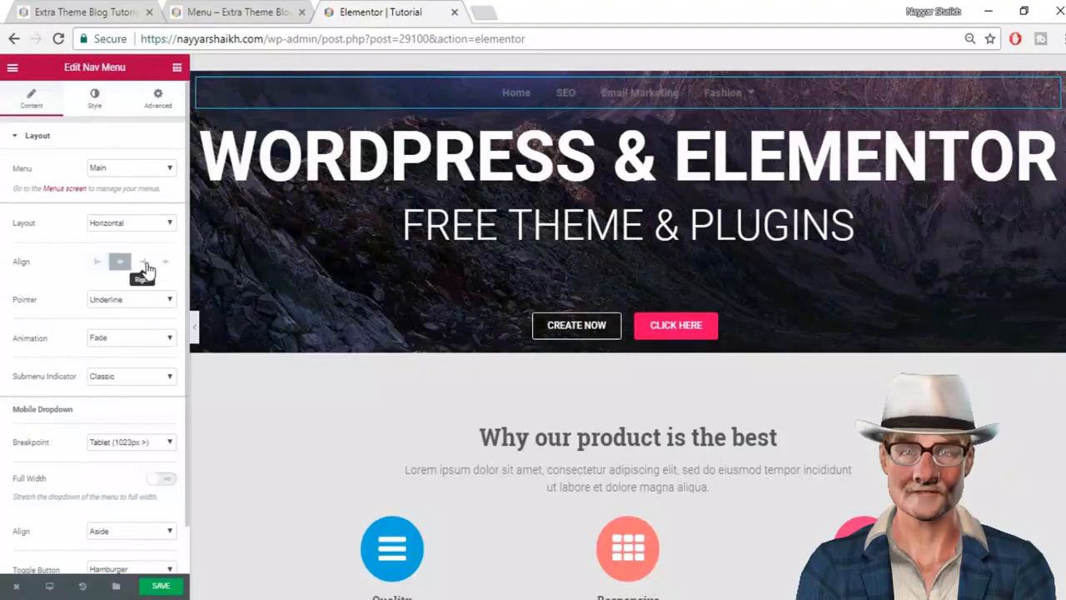
left_click(142, 265)
left_click(165, 263)
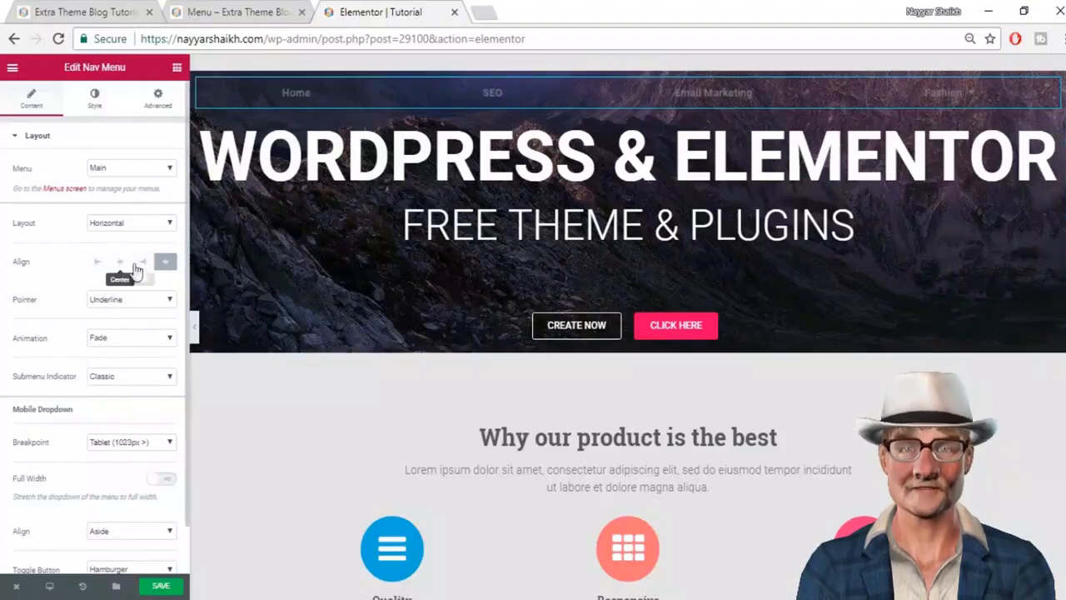
left_click(142, 265)
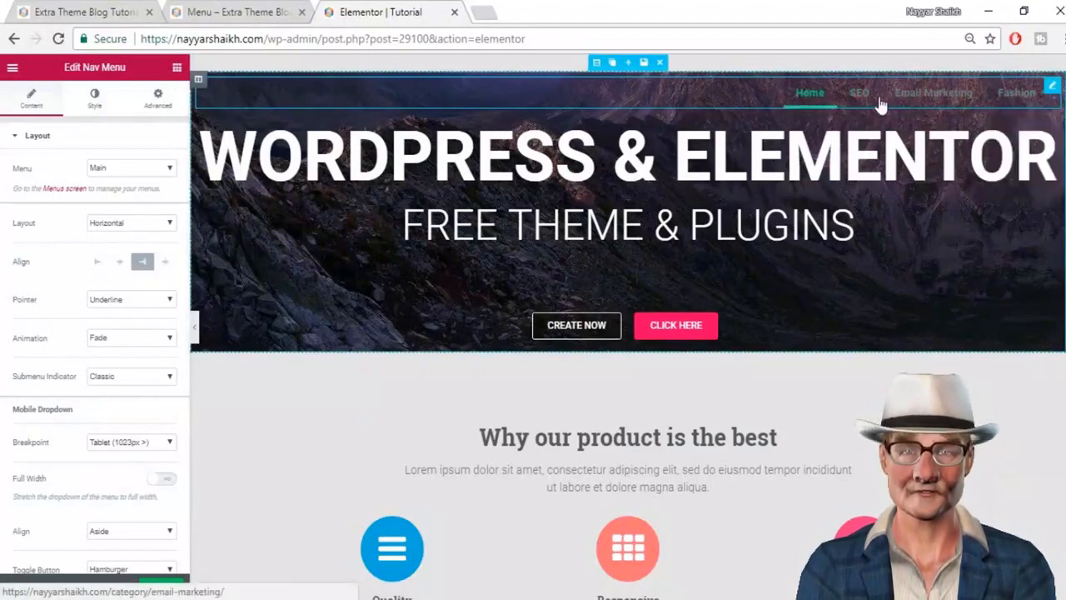
Step: Try the Overline and Framed pointer styles on the nav menu items and set the pointer to Background
scroll(135, 367, "down", 1)
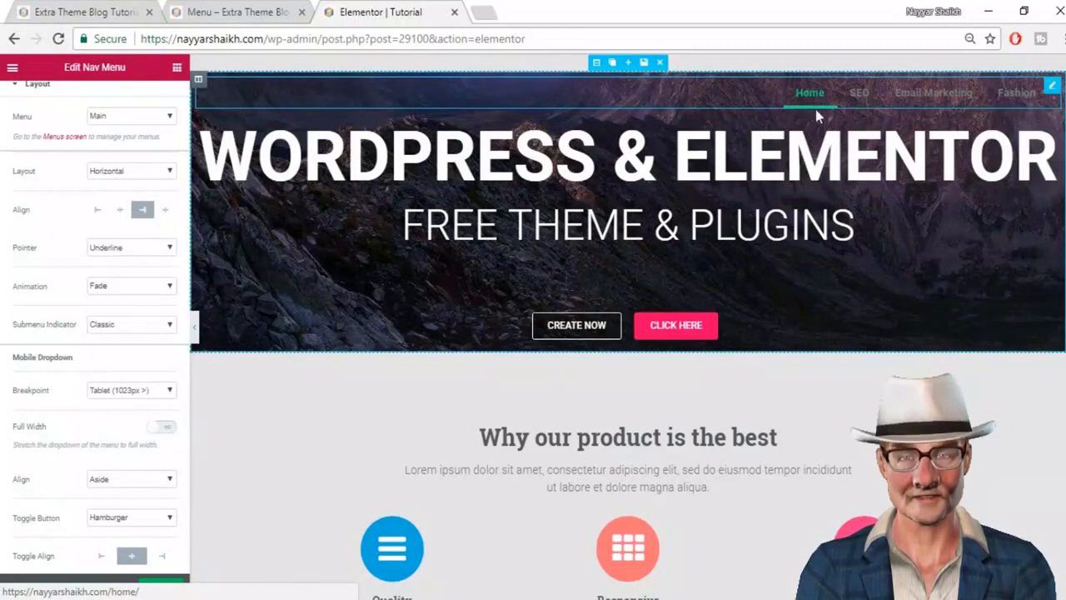
left_click(125, 250)
left_click(122, 283)
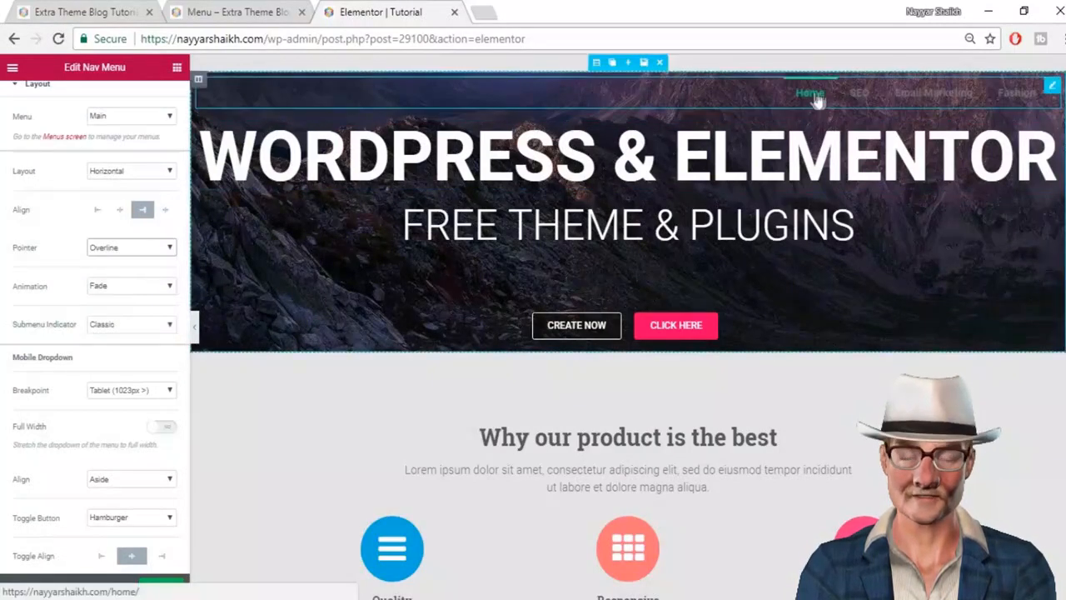
left_click(132, 249)
left_click(129, 305)
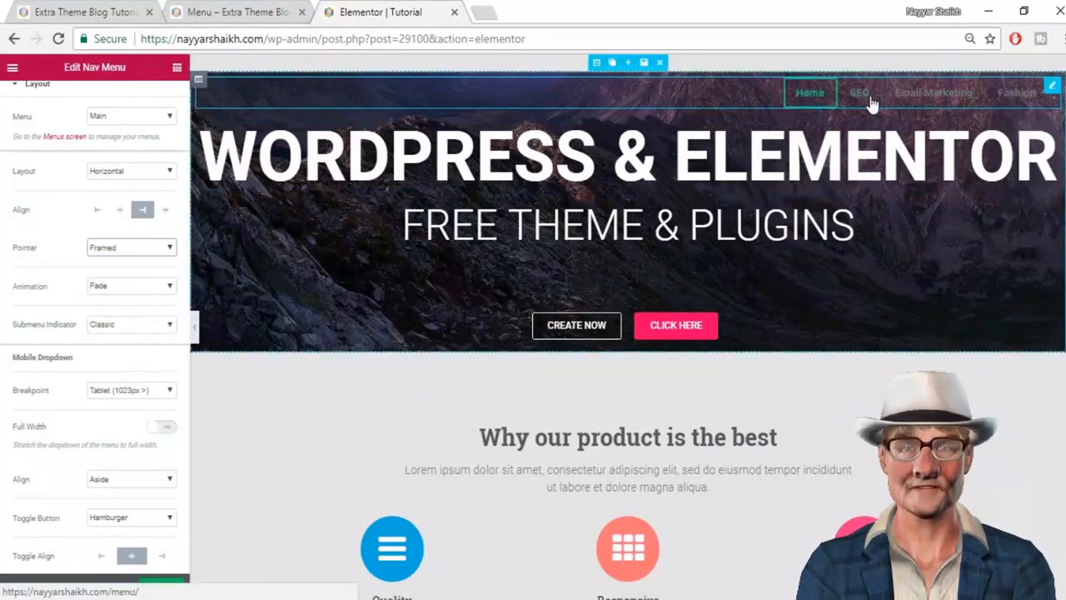
mouse_move(984, 106)
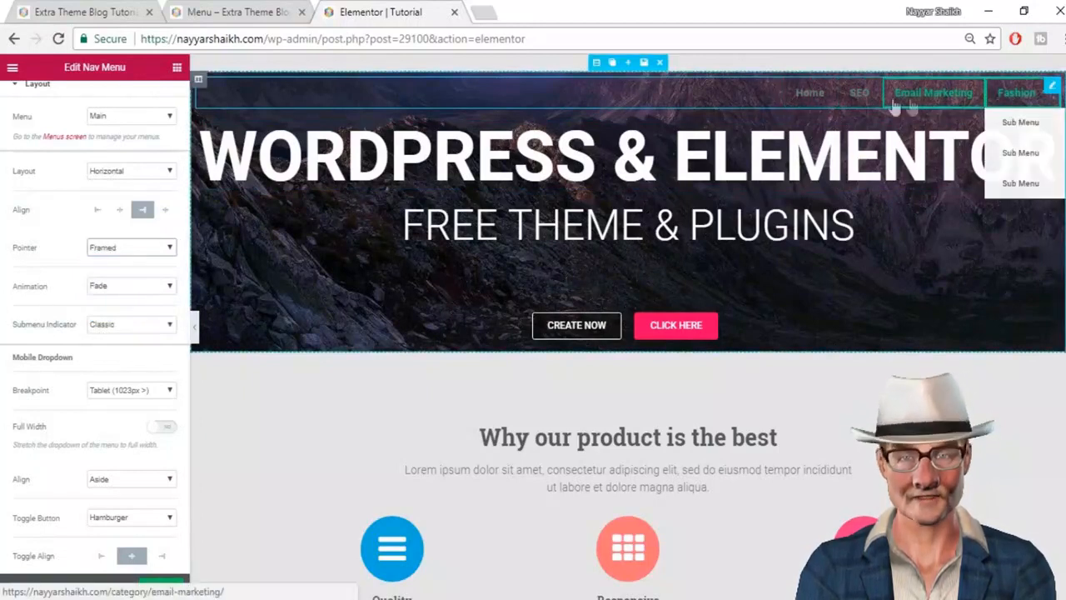
left_click(130, 286)
left_click(154, 250)
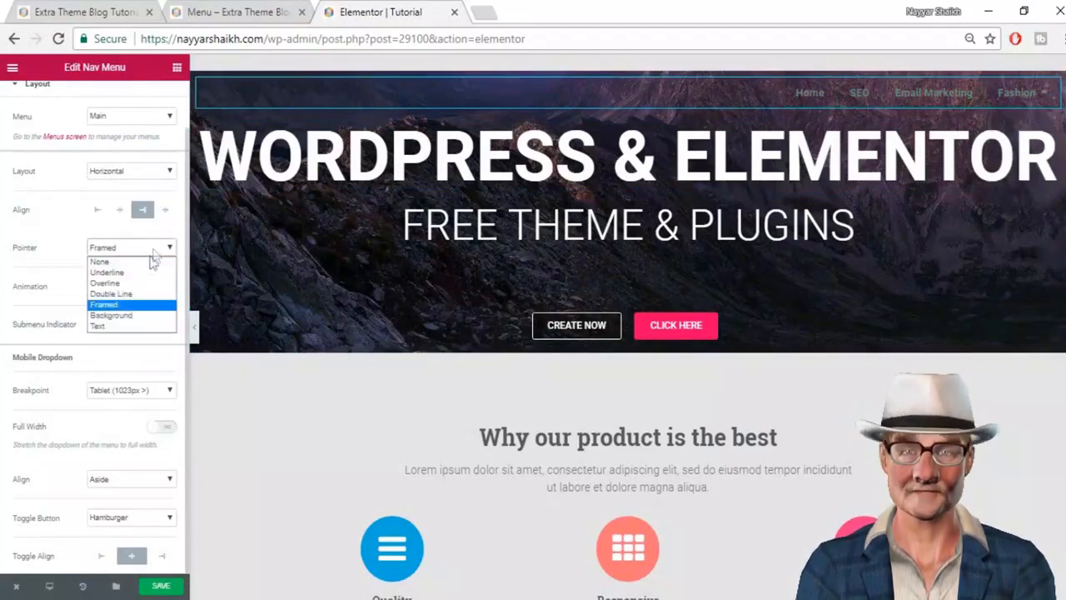
left_click(117, 316)
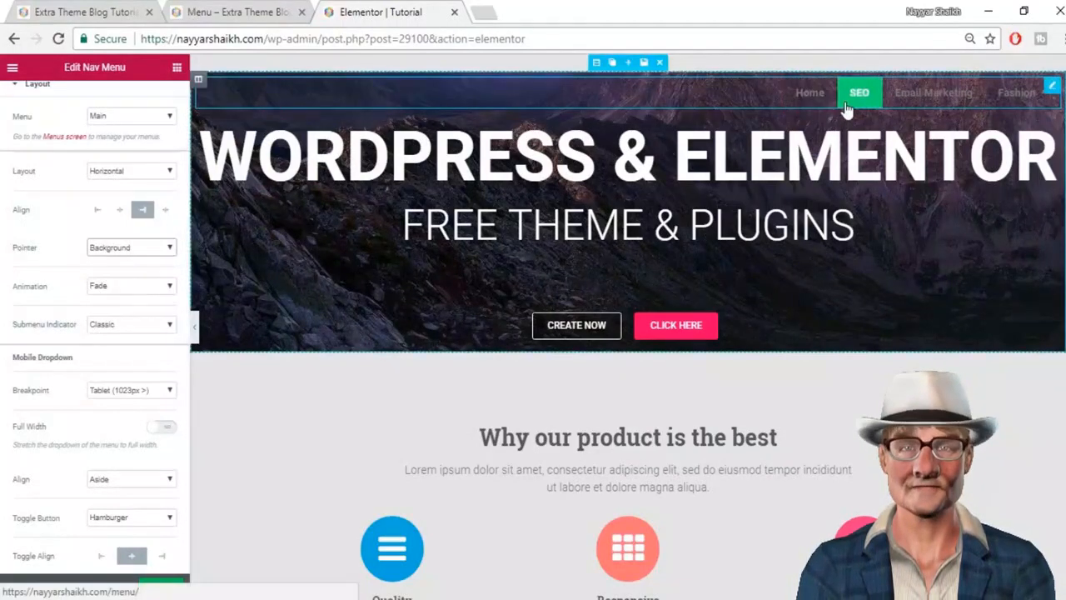
Step: Try the Grow and Sweep Right animations on the menu items' background pointer and set the animation to Shutter Out Horizontal
left_click(125, 288)
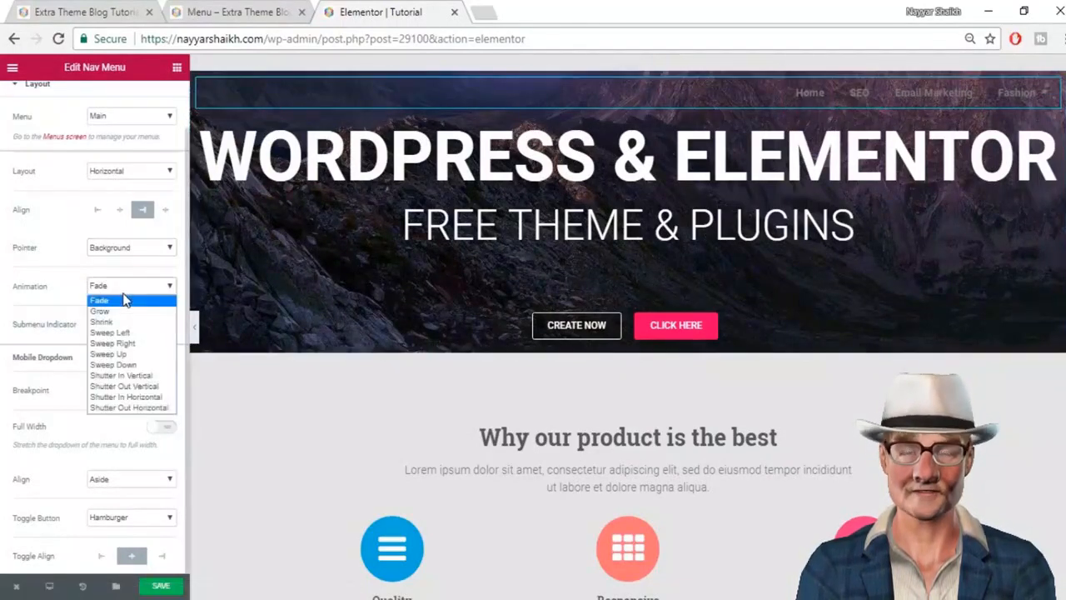
left_click(125, 311)
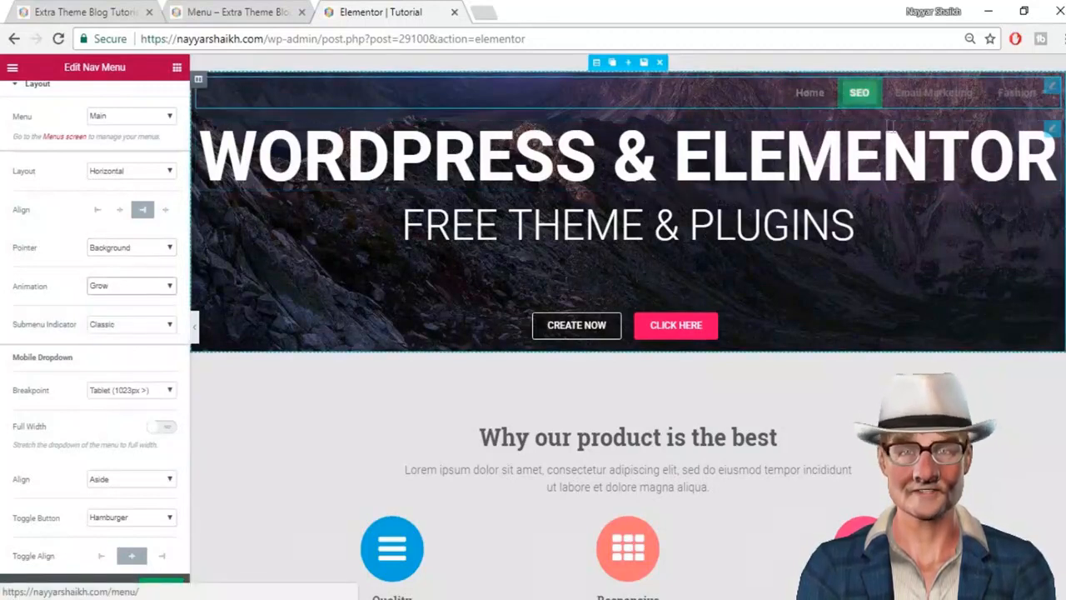
left_click(128, 325)
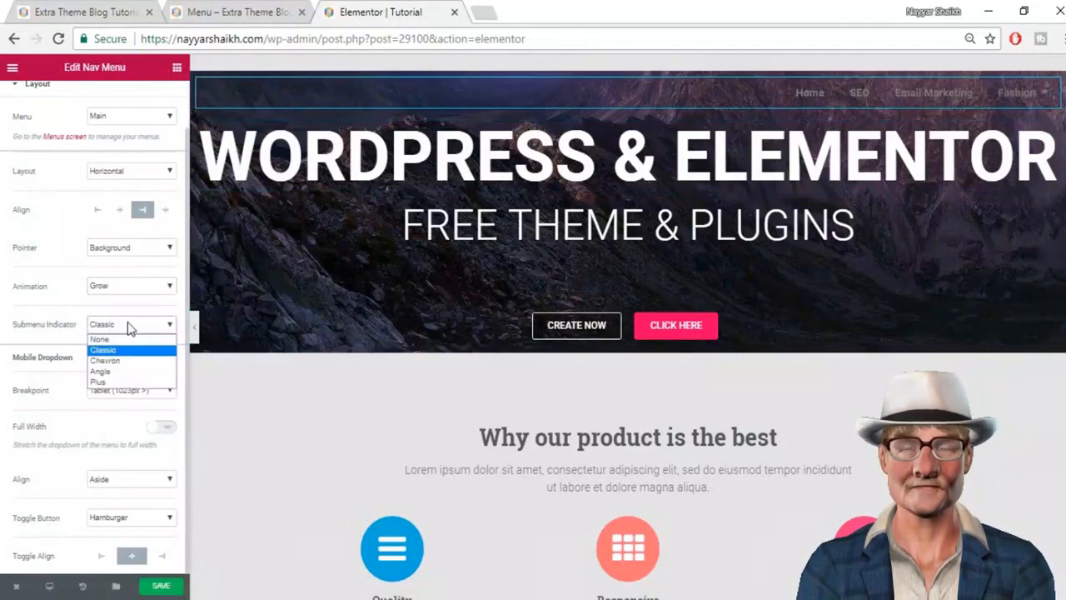
left_click(127, 290)
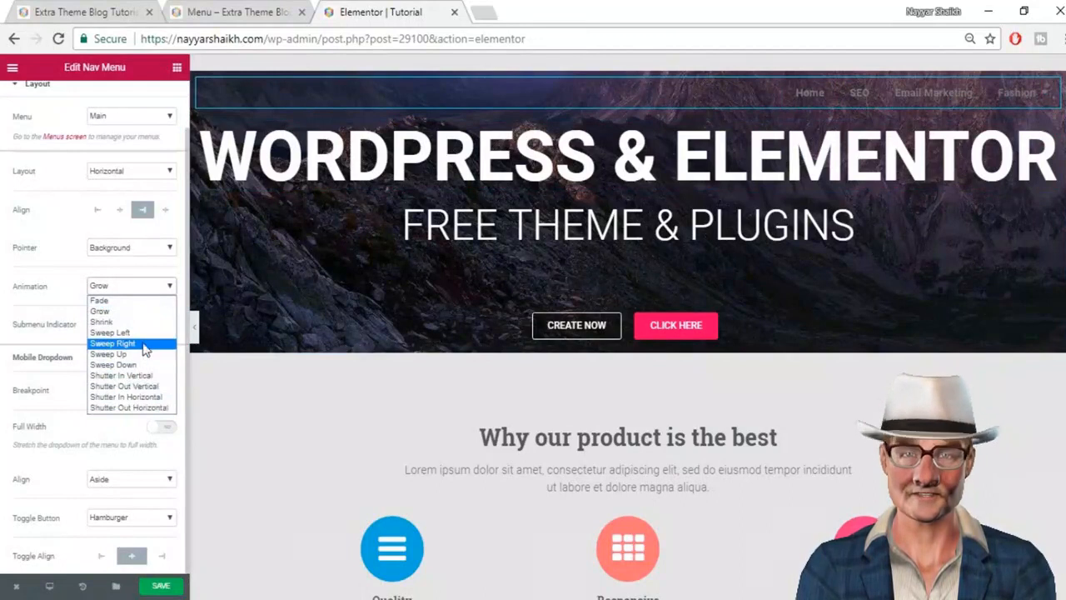
left_click(143, 345)
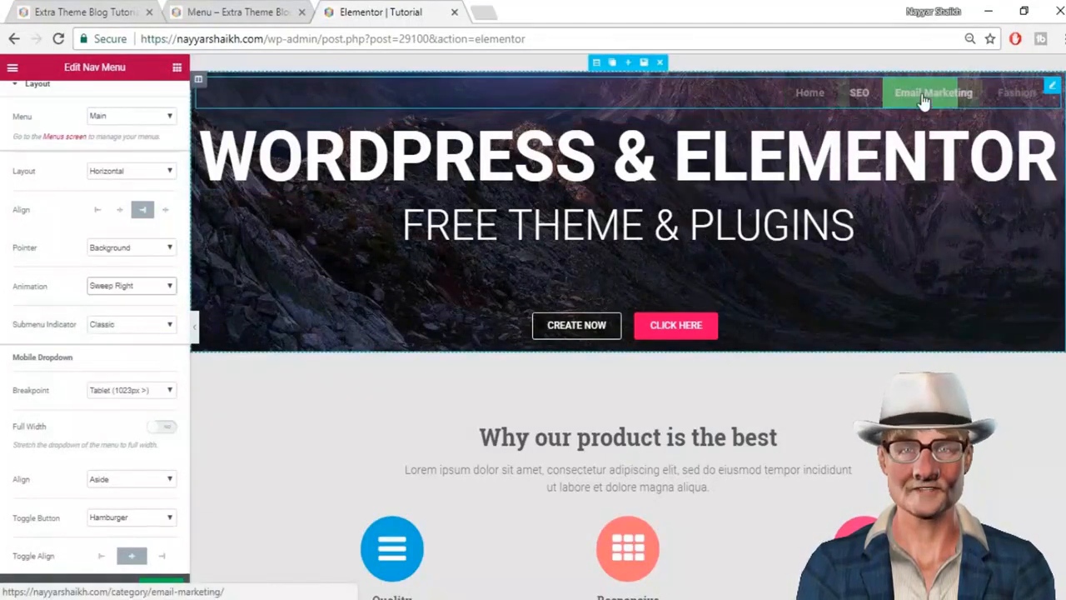
left_click(122, 293)
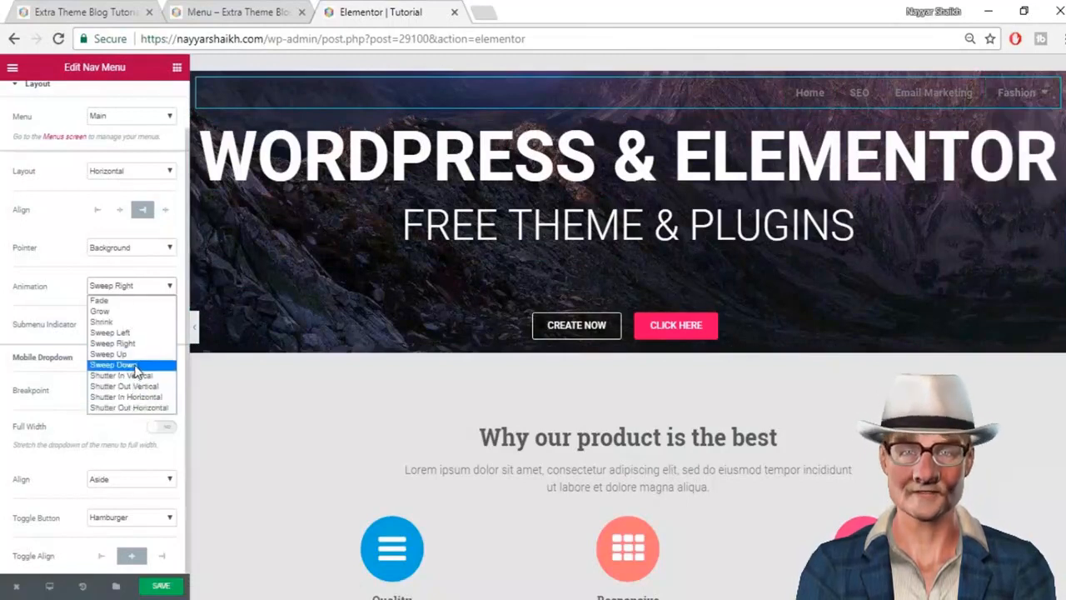
left_click(150, 408)
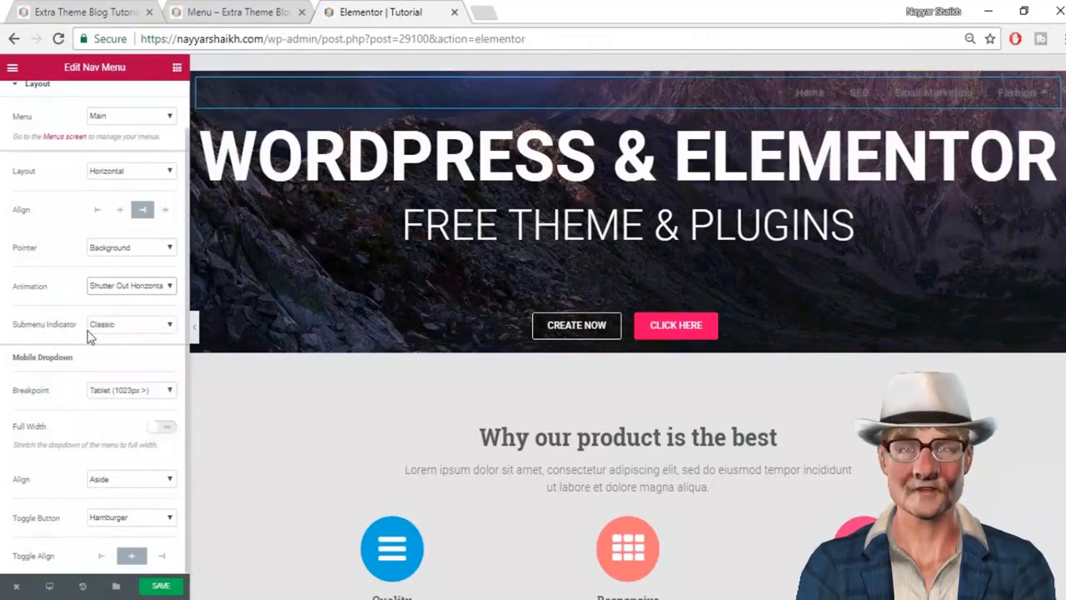
Step: Check the Fashion submenu indicator on the sample Menu page and set the nav menu's submenu indicator to None in Elementor
left_click(219, 12)
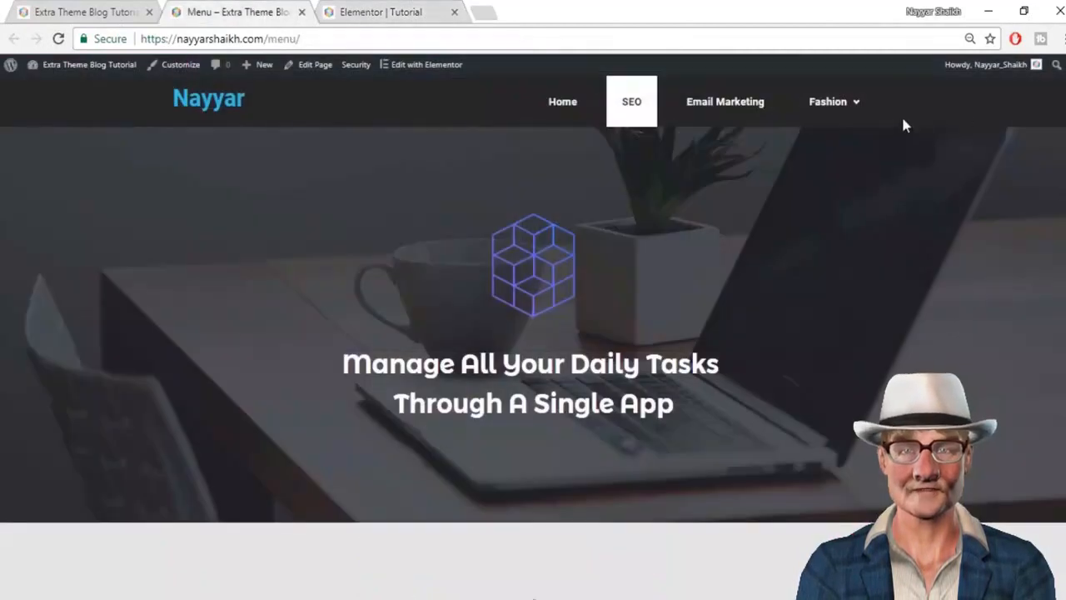
mouse_move(871, 118)
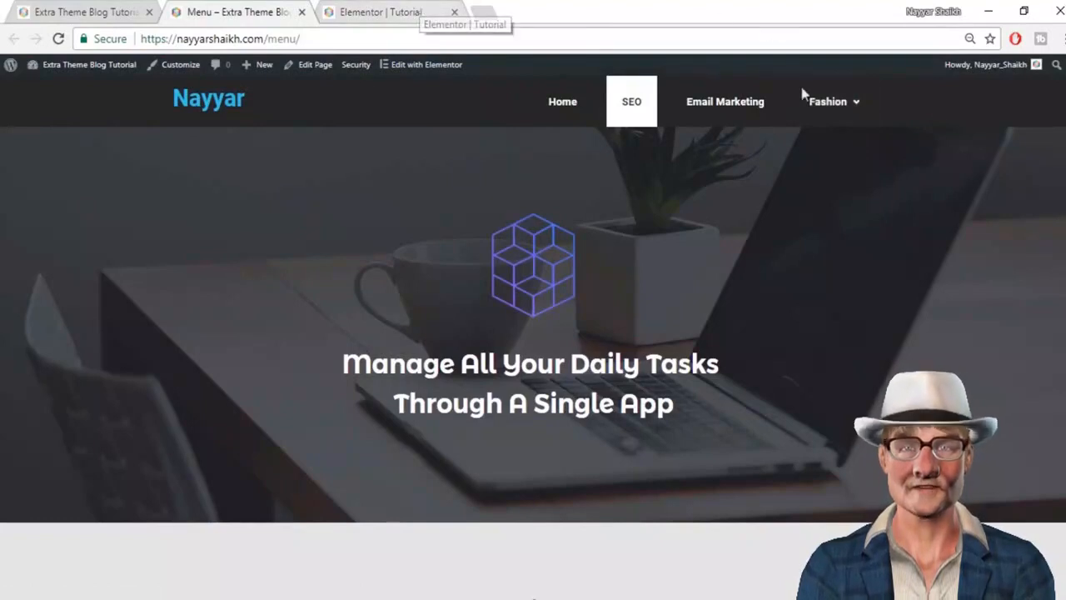
mouse_move(833, 108)
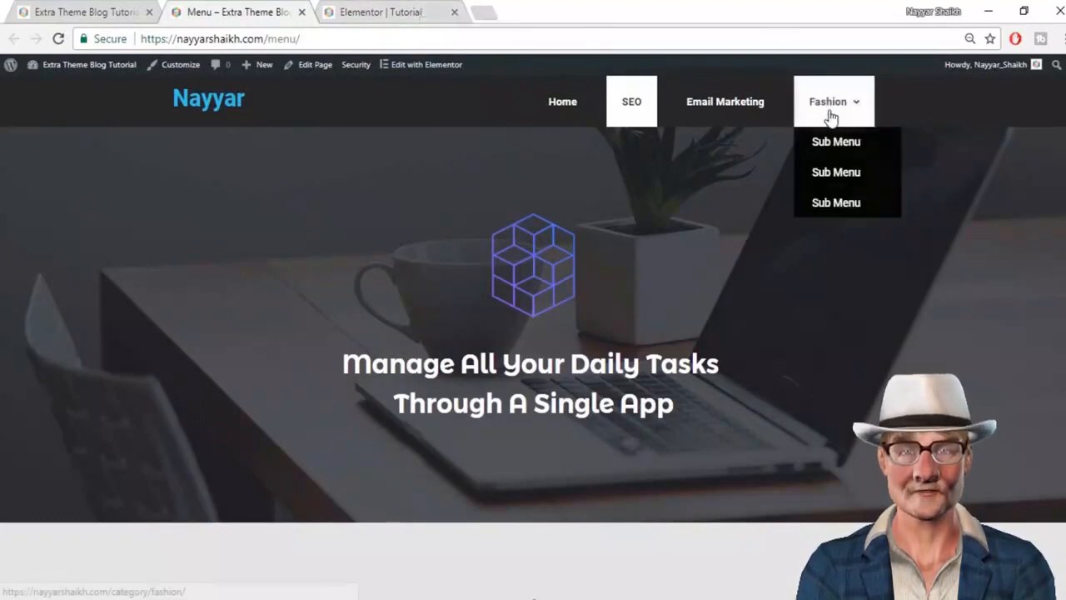
left_click(371, 12)
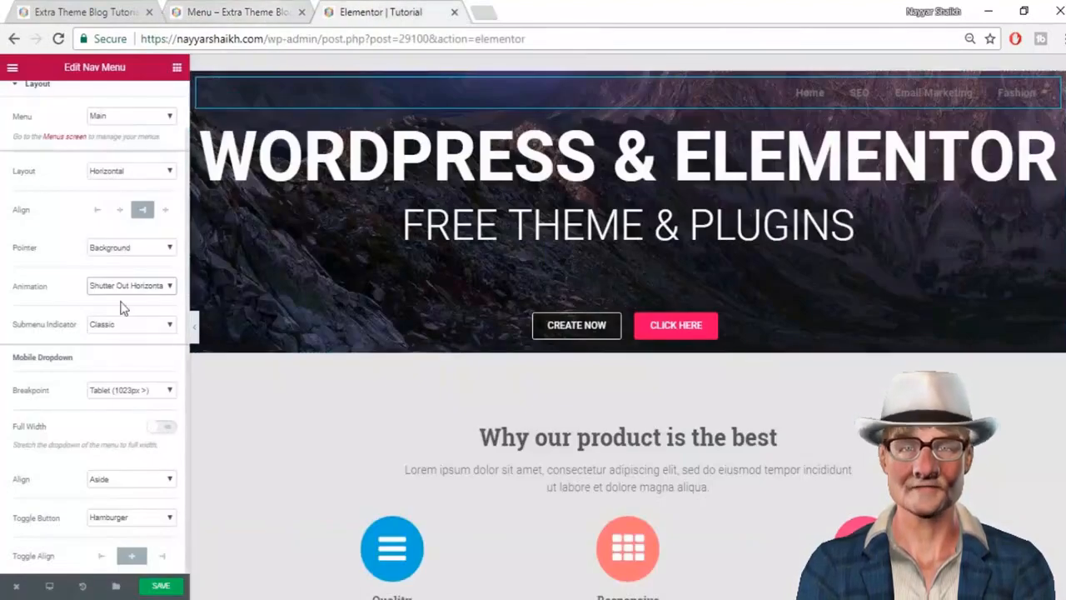
left_click(134, 327)
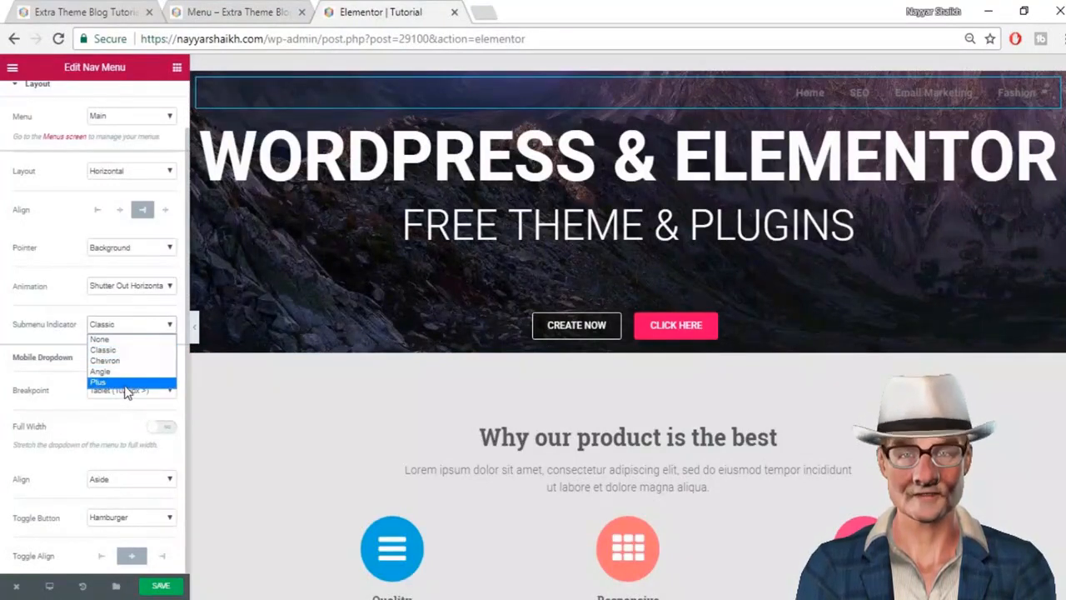
left_click(122, 340)
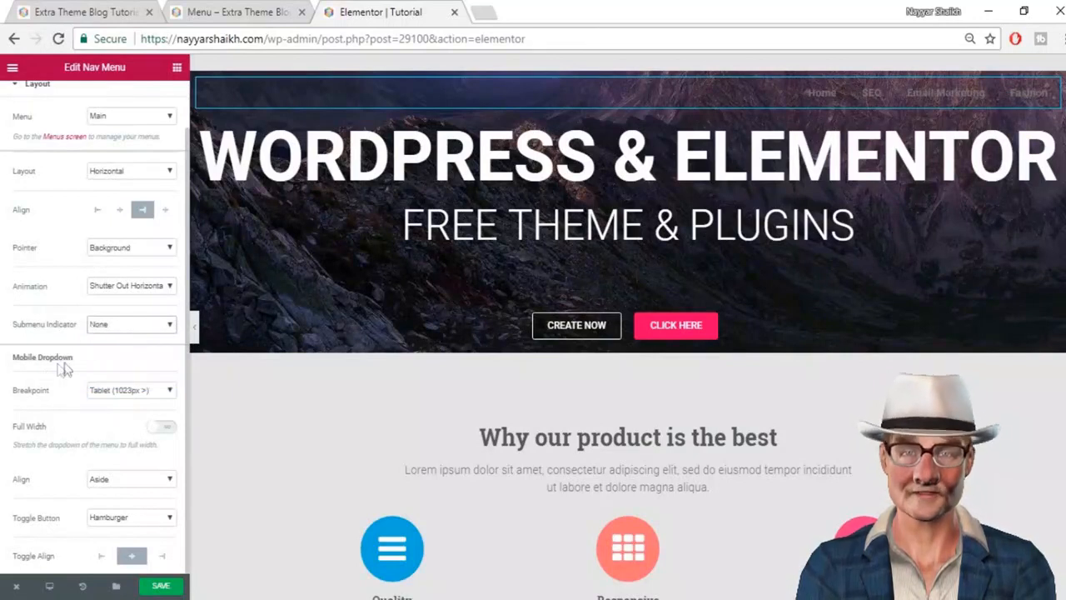
Step: Set the normal text color of the main menu items to white (#ffffff)
scroll(93, 516, "up", 1)
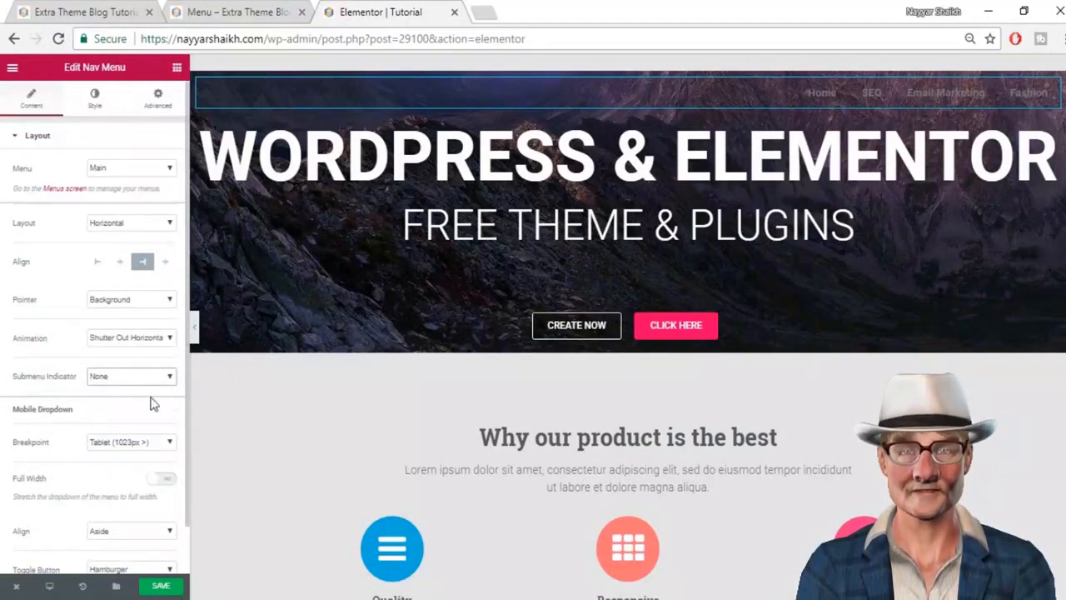
left_click(95, 100)
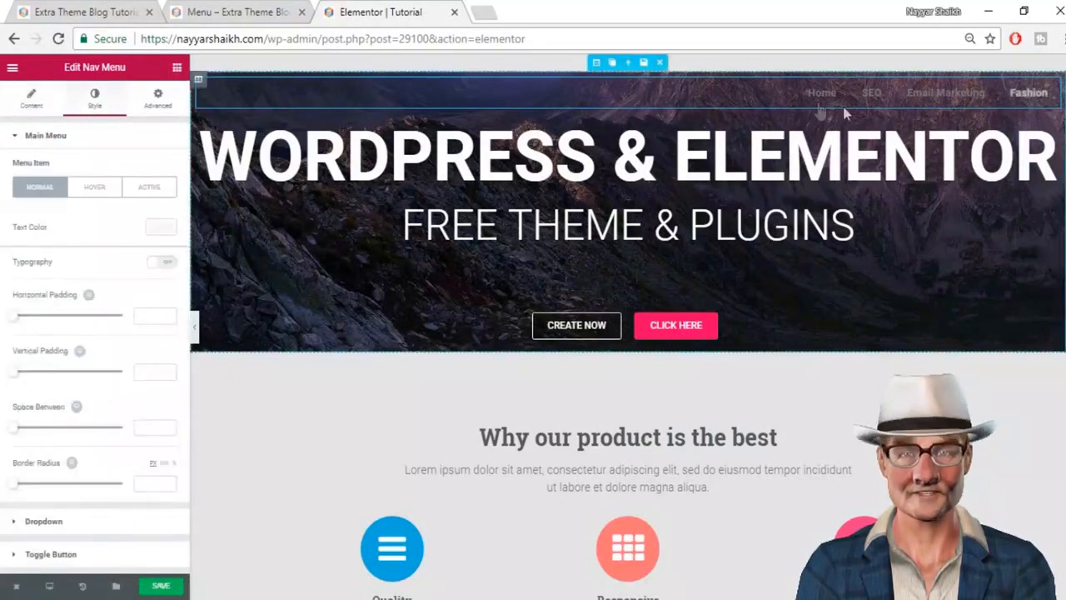
mouse_move(992, 114)
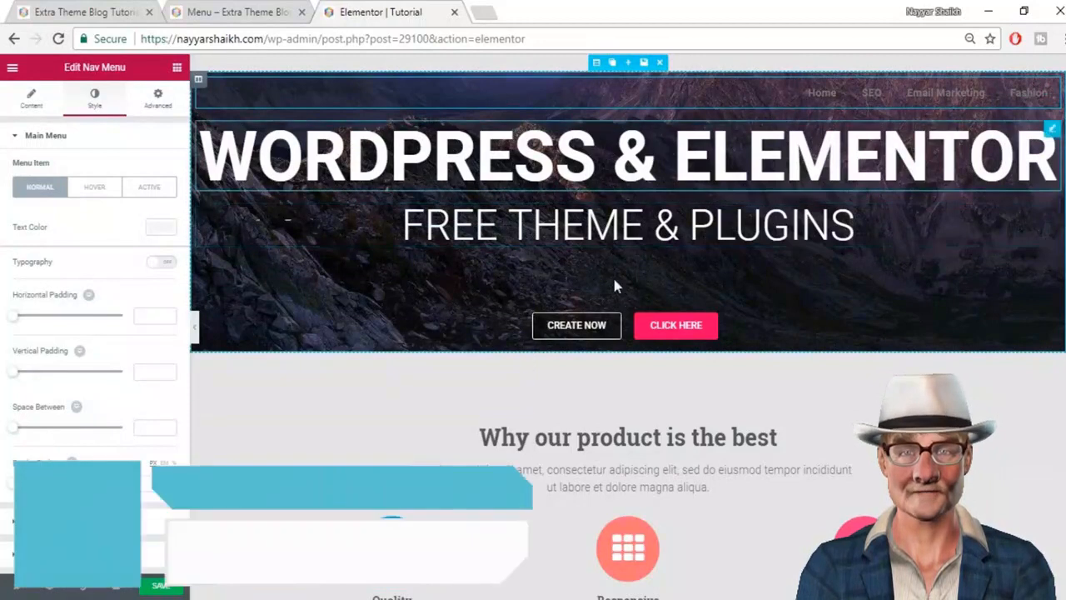
left_click(152, 229)
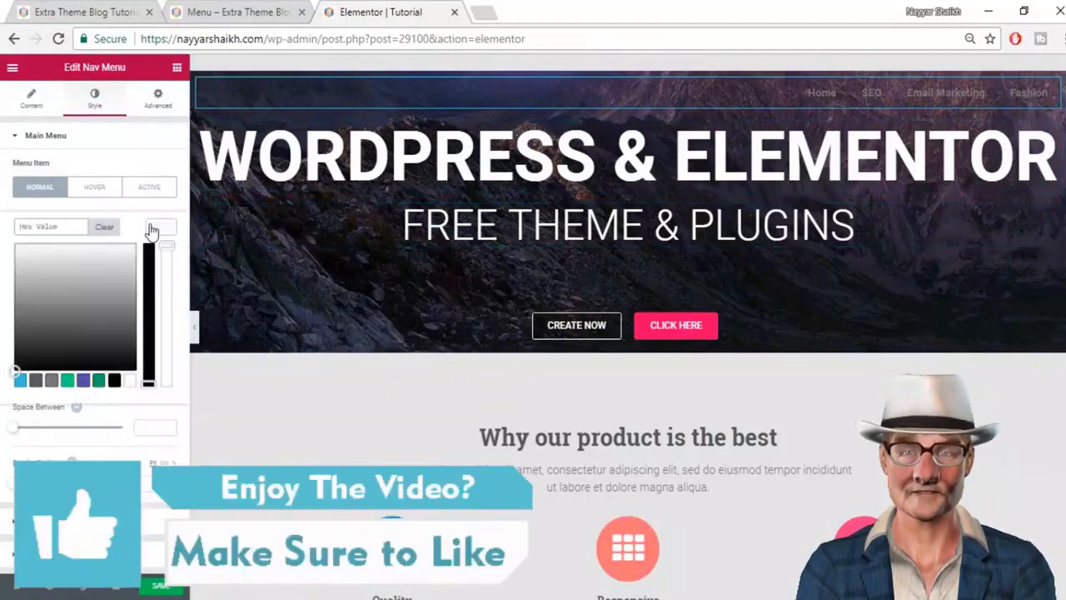
left_click(131, 380)
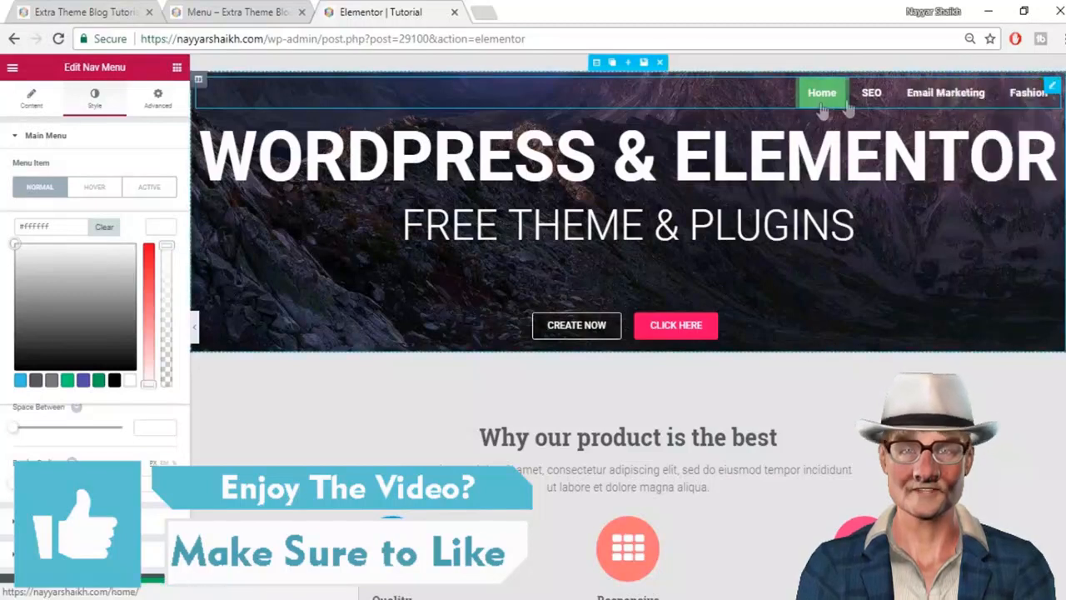
left_click(157, 234)
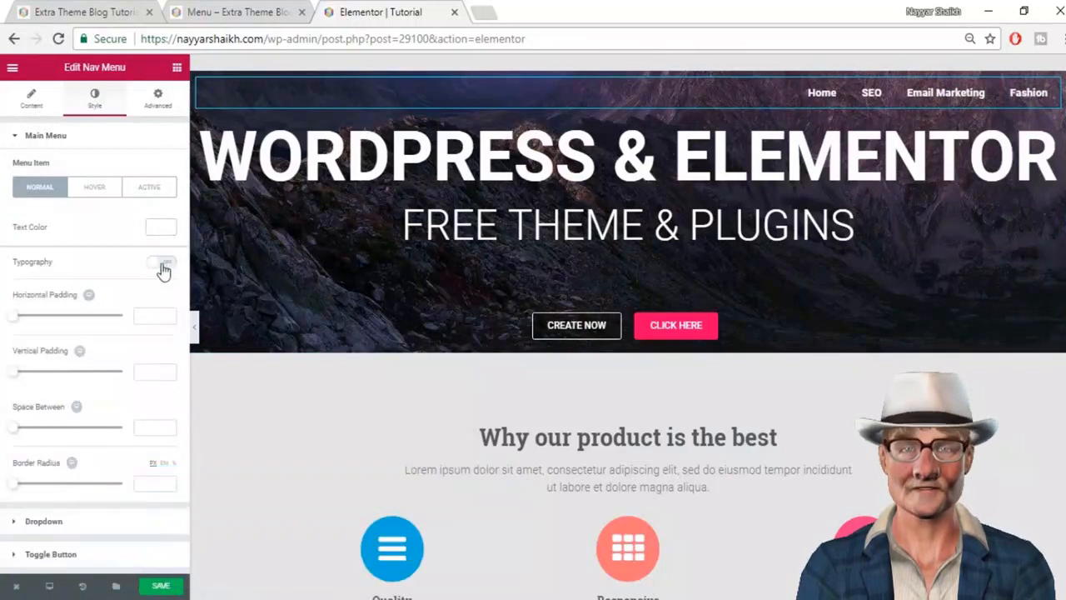
Step: Enable custom typography for the menu items with size 26 px, the Roboto font family and weight 400
left_click(162, 265)
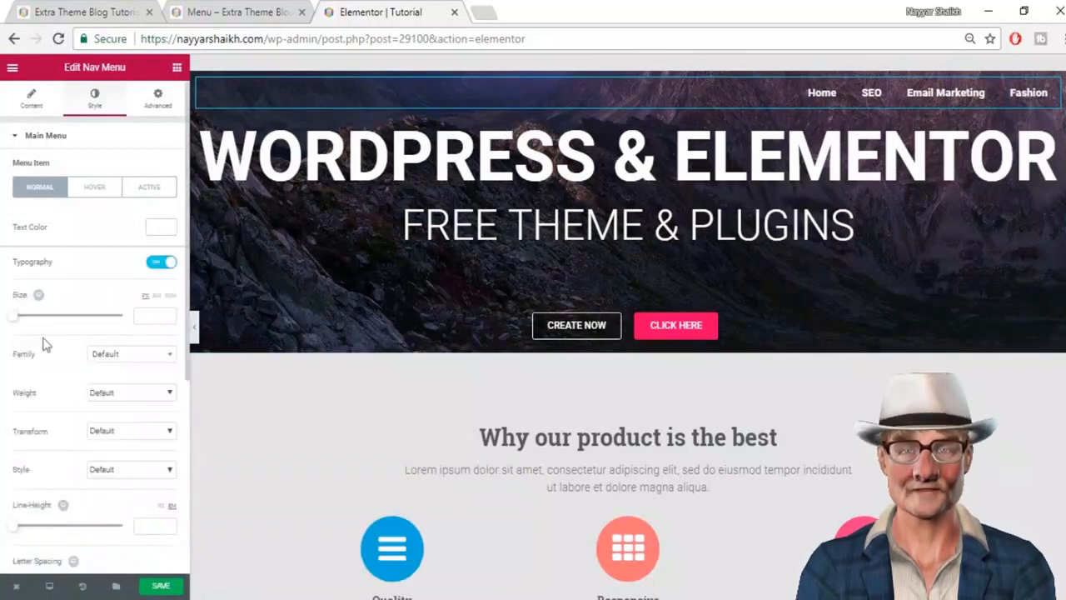
mouse_move(11, 325)
left_mouse_down()
mouse_move(36, 326)
mouse_move(26, 327)
left_mouse_up()
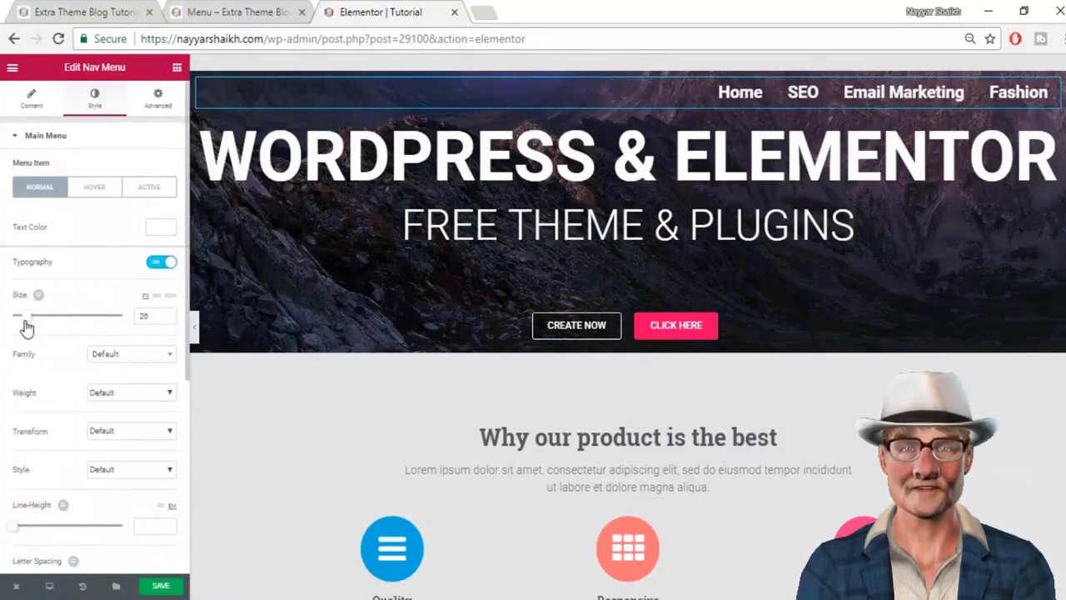
left_click(119, 358)
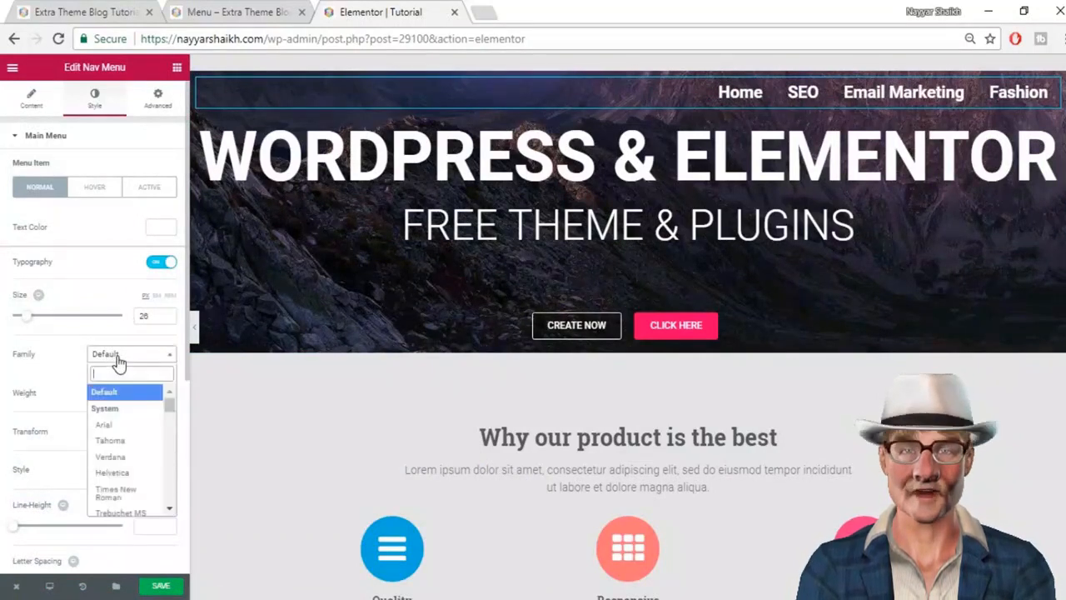
type("robo")
key("Return")
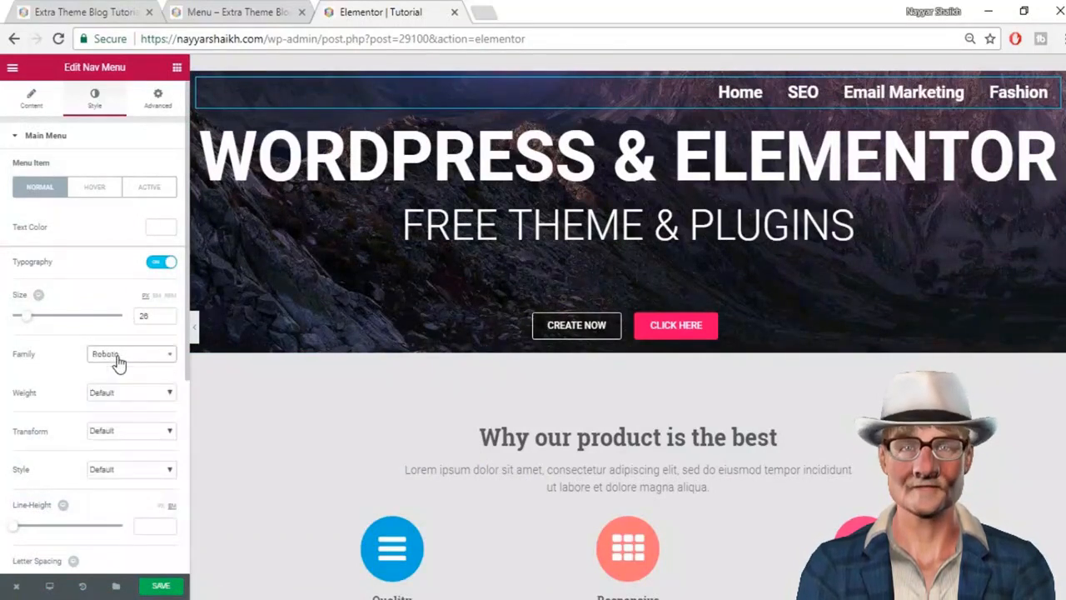
left_click(130, 394)
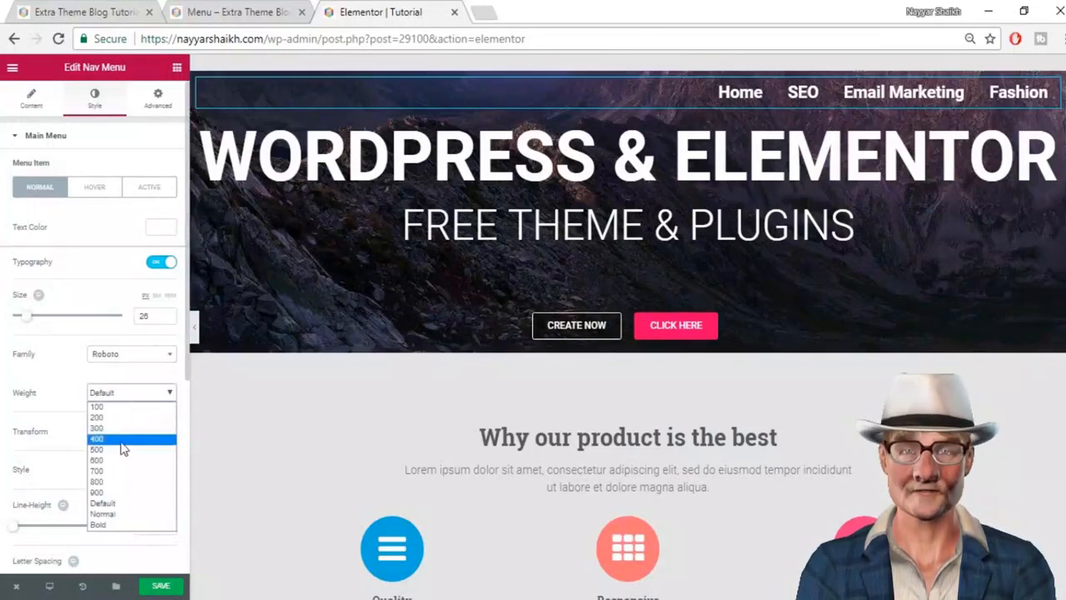
left_click(119, 440)
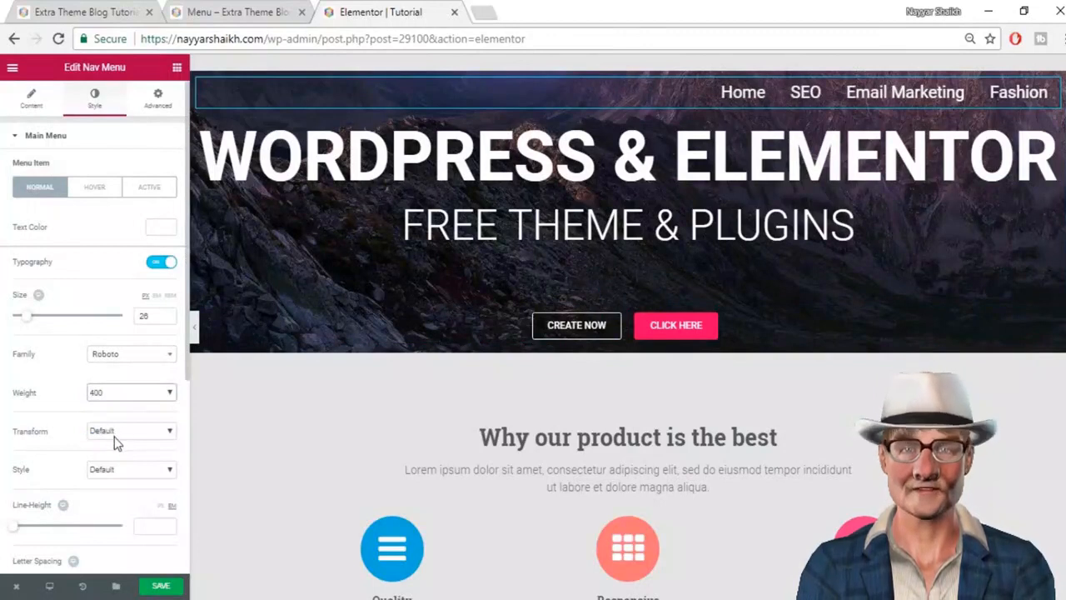
Step: Set the letter spacing of the menu items to 2.2
scroll(115, 437, "down", 1)
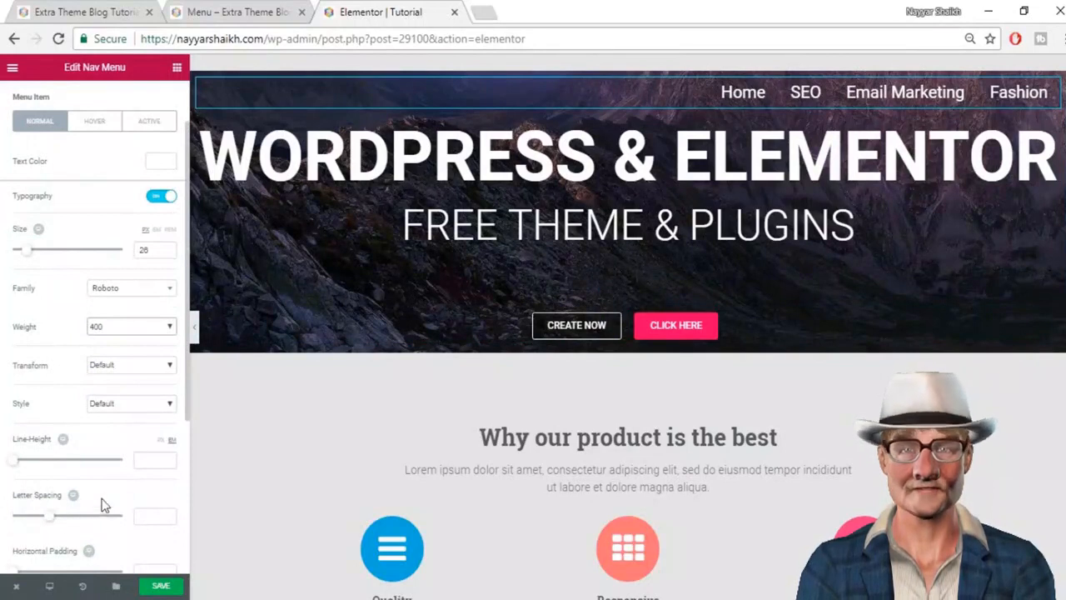
scroll(104, 505, "down", 1)
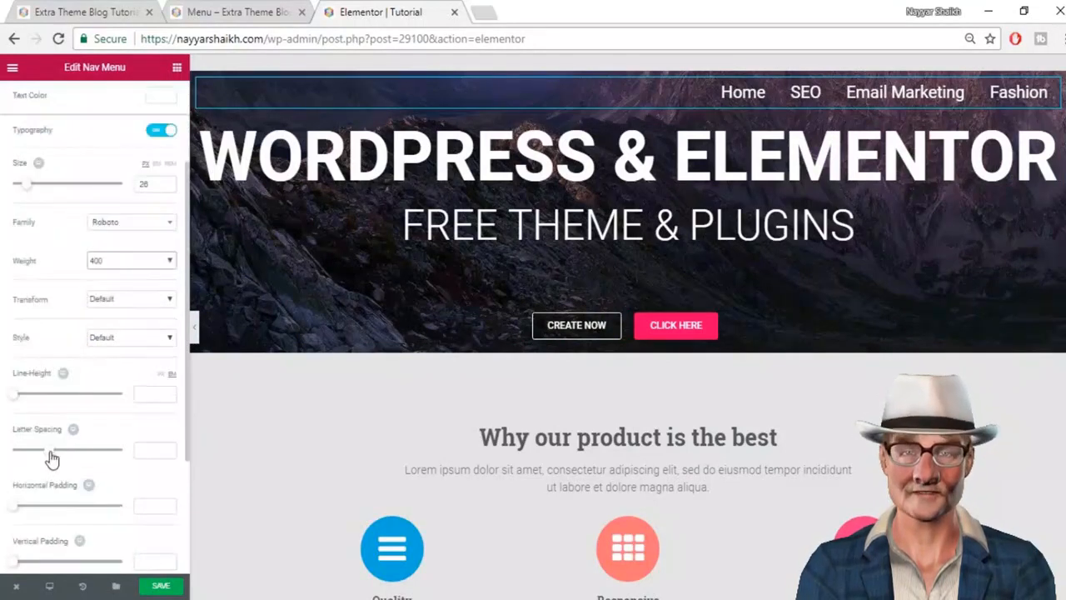
left_click_drag(51, 455, 67, 455)
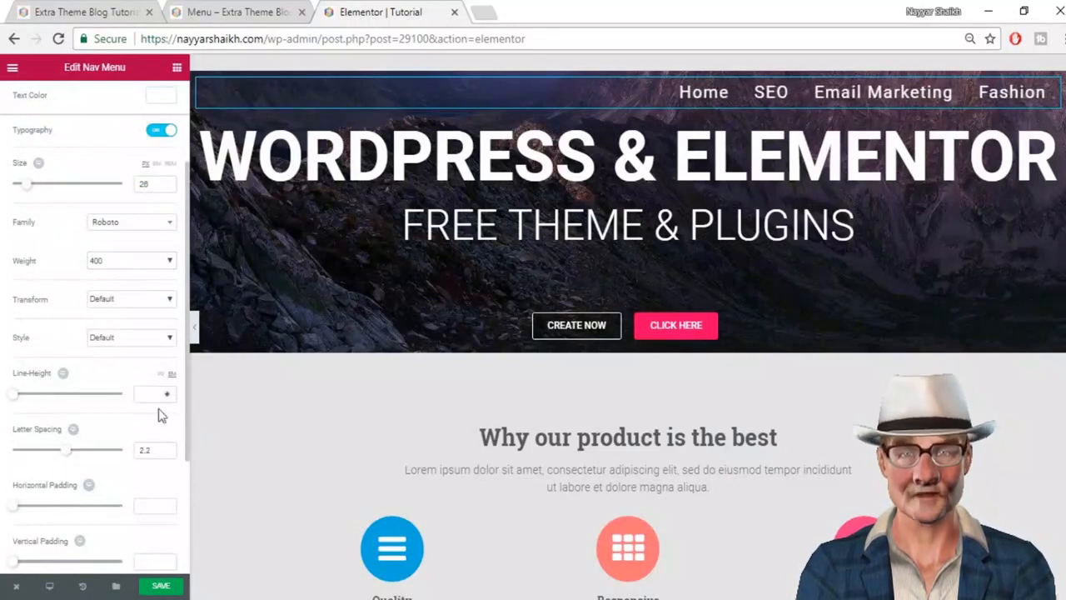
Step: Try a horizontal padding of 0 on the menu items and set it to 30
scroll(160, 421, "down", 1)
scroll(118, 458, "down", 1)
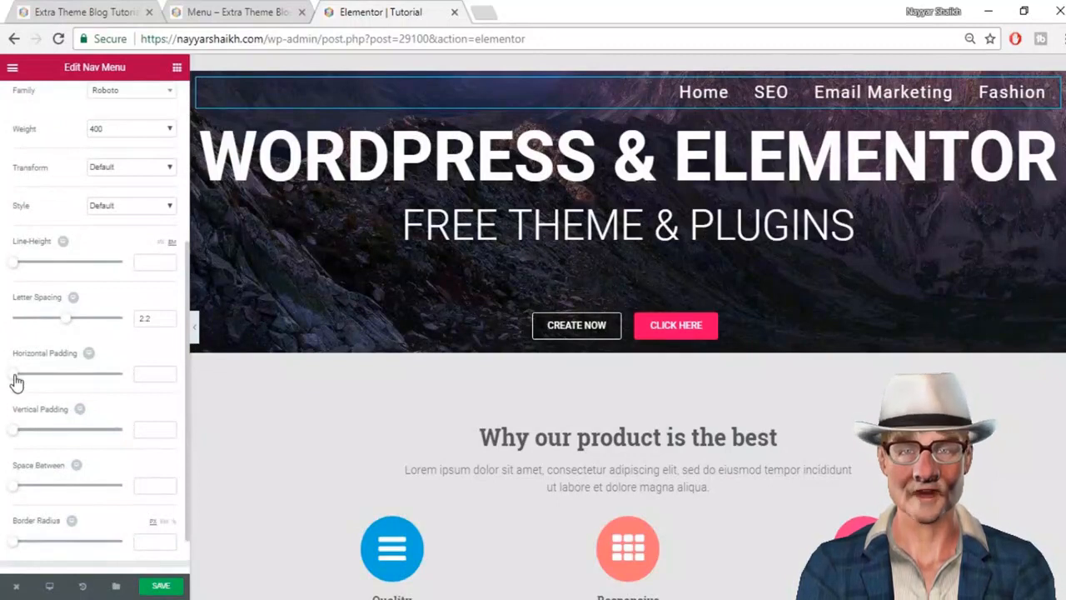
mouse_move(15, 381)
left_mouse_down()
mouse_move(41, 378)
mouse_move(3, 388)
left_mouse_up()
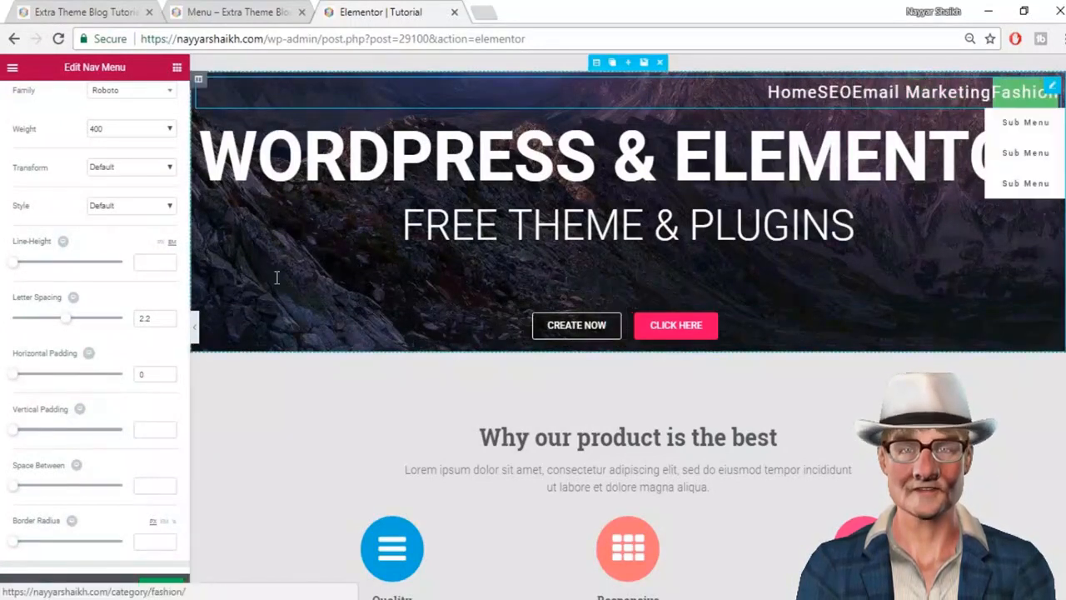
left_click_drag(10, 381, 78, 386)
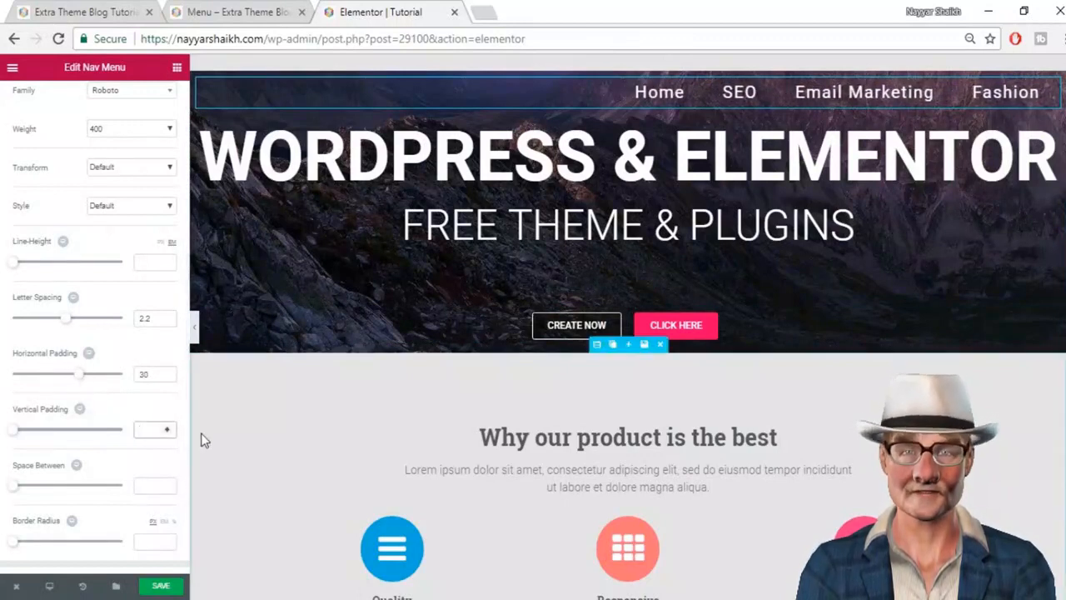
Step: Try vertical paddings of 0 and 21 on the menu items, set it to 19, and set the space between items to 5
type("0")
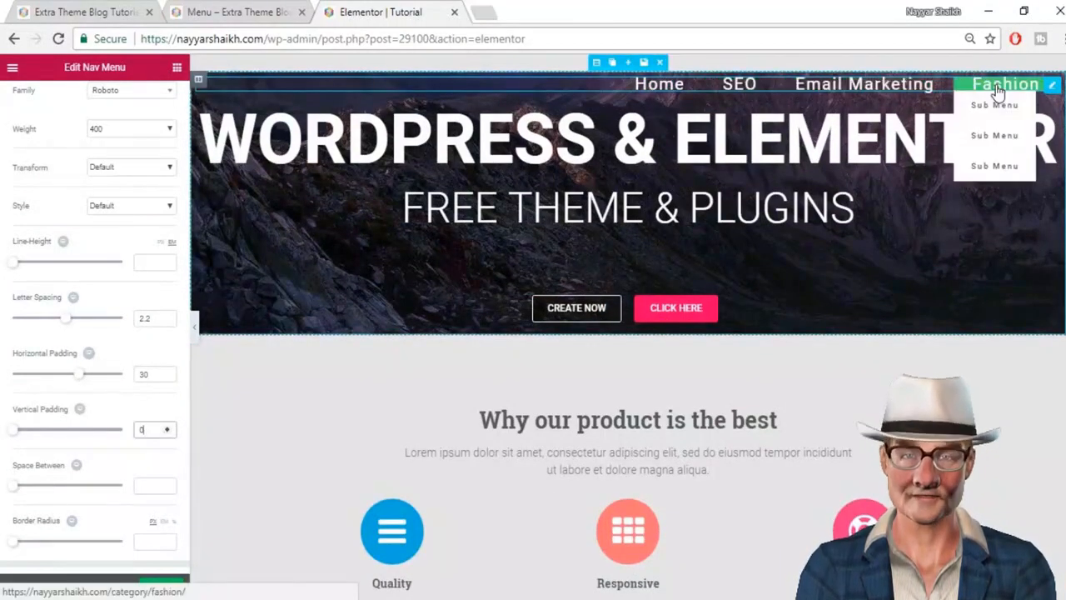
left_click_drag(13, 430, 58, 434)
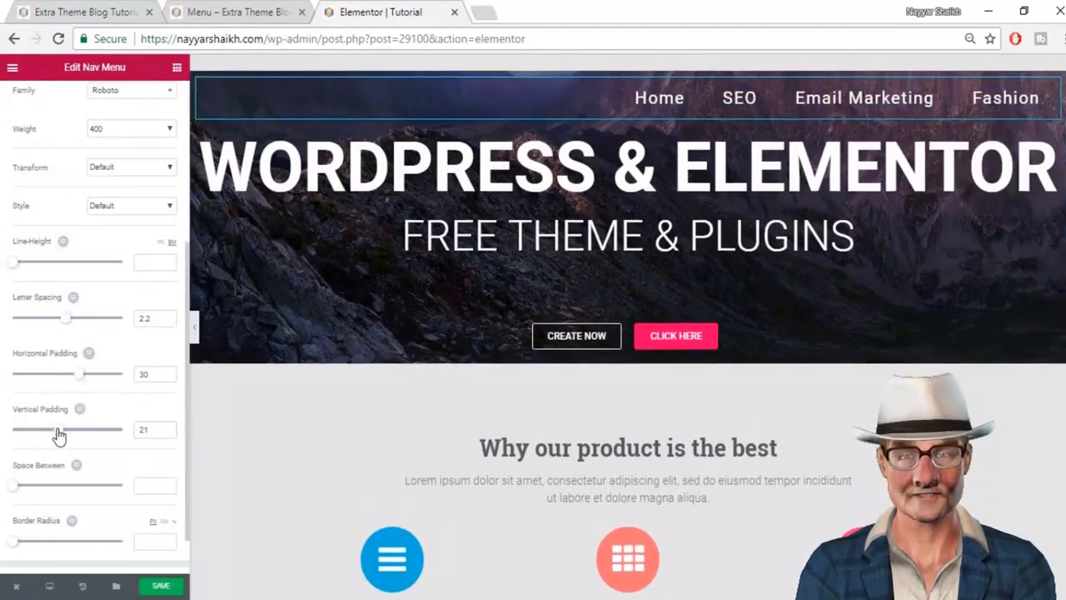
left_click_drag(56, 435, 54, 435)
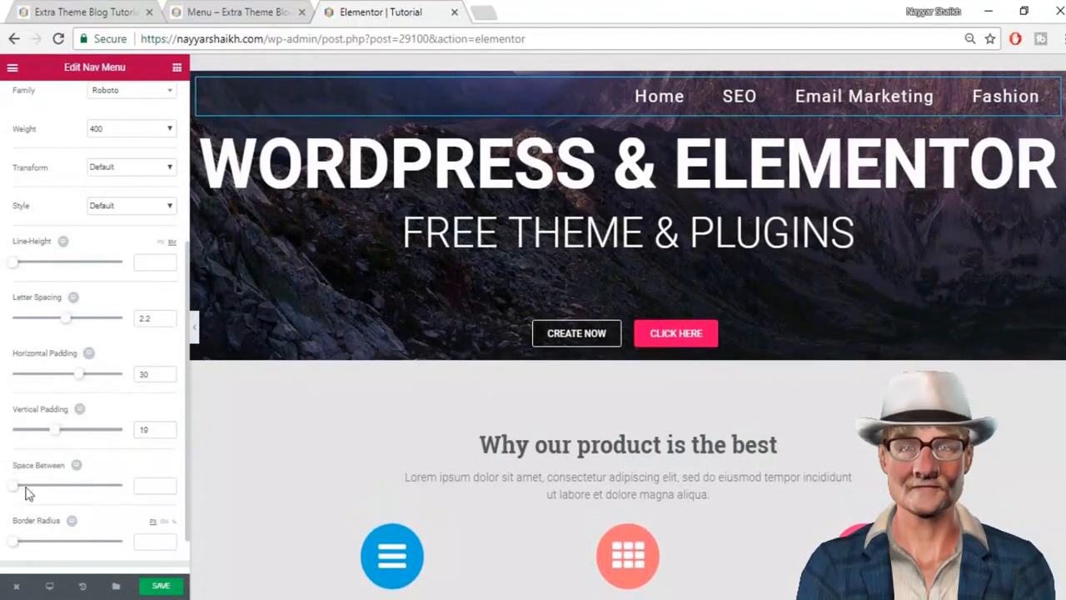
mouse_move(15, 495)
left_mouse_down()
mouse_move(32, 494)
mouse_move(19, 495)
left_mouse_up()
scroll(99, 517, "down", 1)
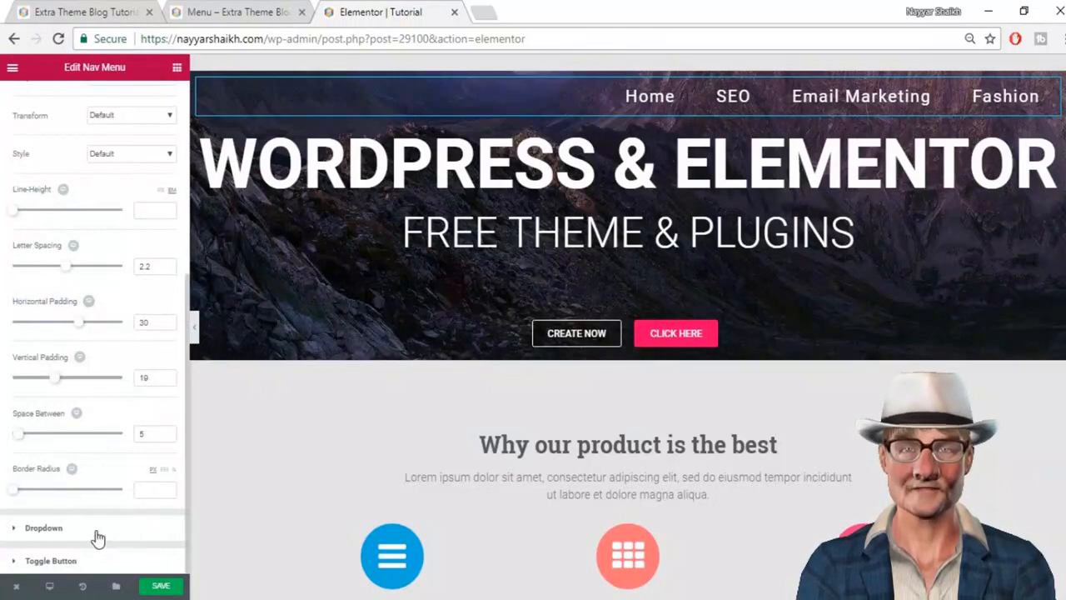
Step: Set the hover text color of the main menu items to white (#ffffff)
scroll(99, 533, "up", 5)
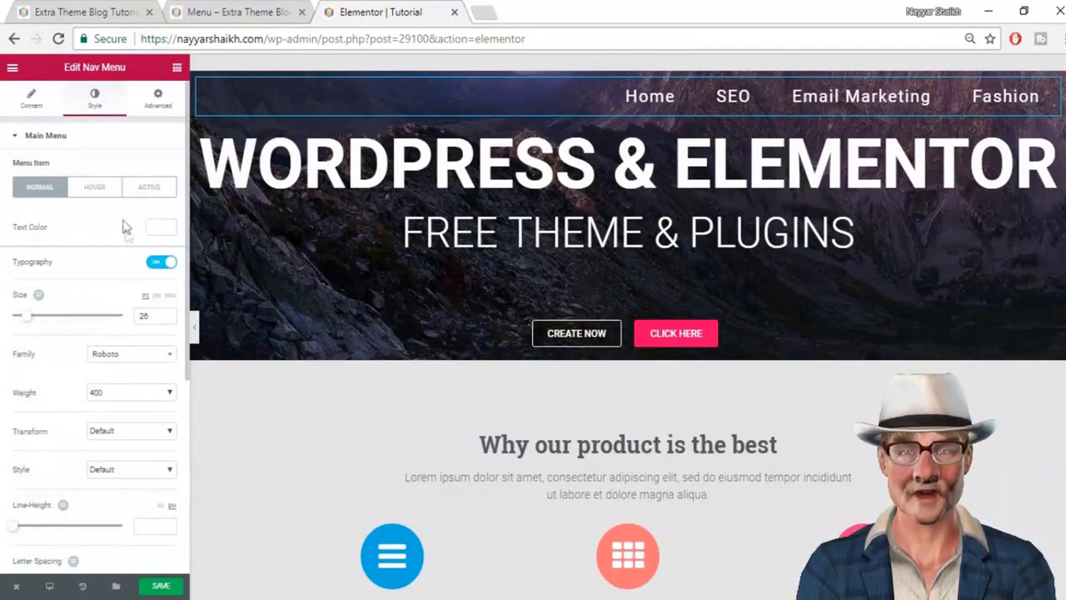
left_click(95, 189)
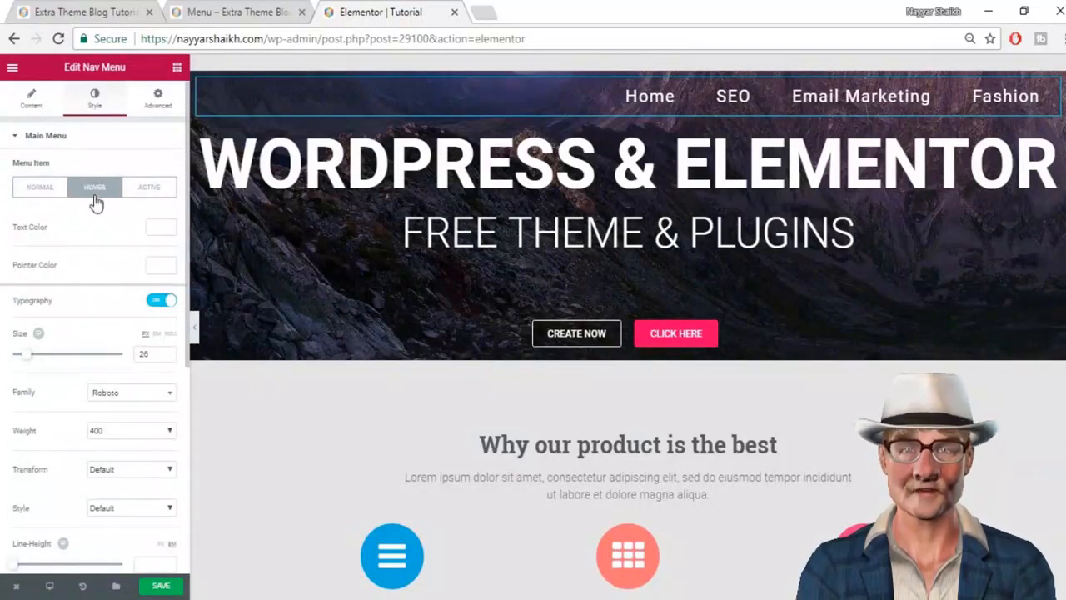
left_click(162, 230)
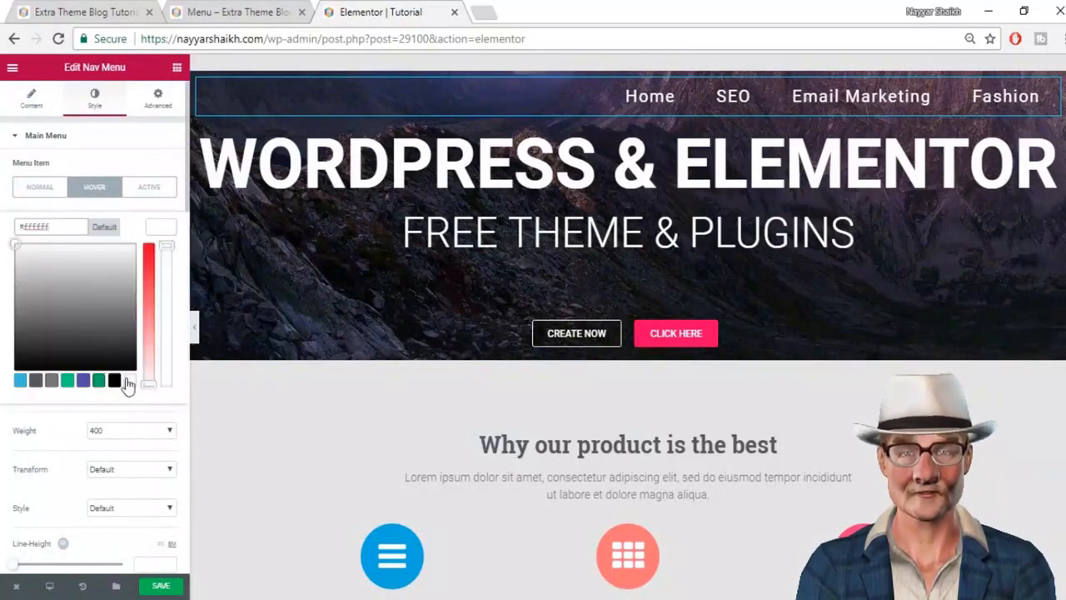
left_click(162, 231)
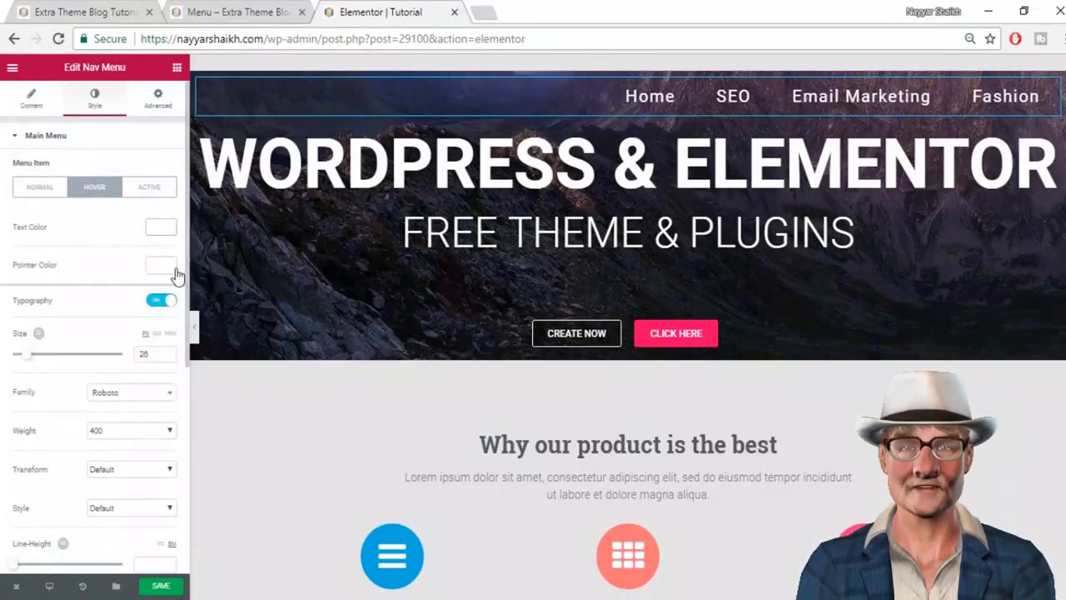
Step: Set the hover pointer color of the main menu items to a semi-transparent red based on rgba(255,35,35)
left_click(162, 267)
left_click_drag(60, 268, 6, 268)
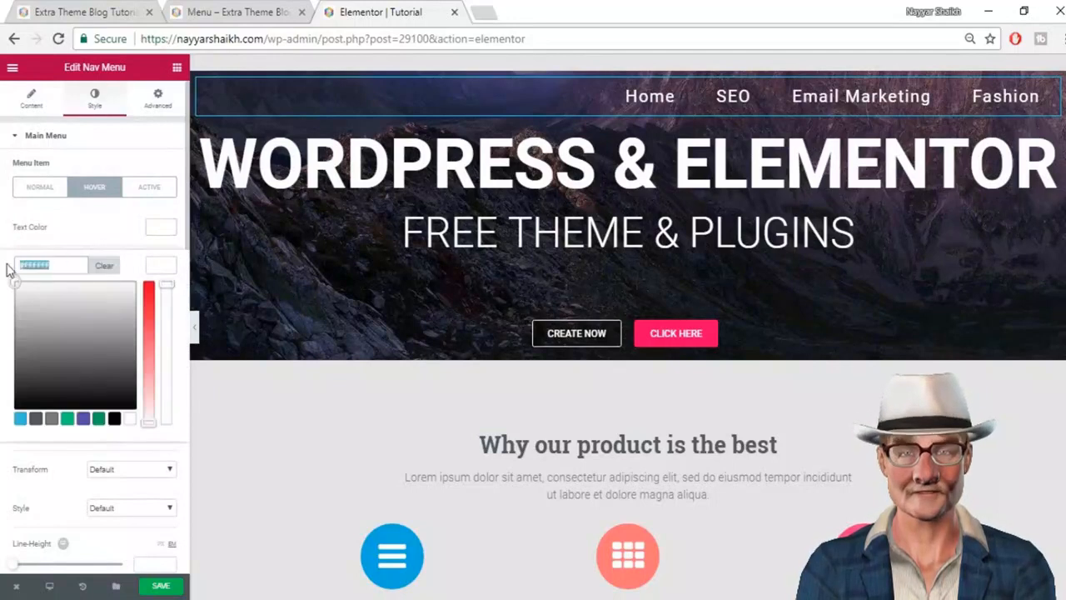
key("ctrl+v")
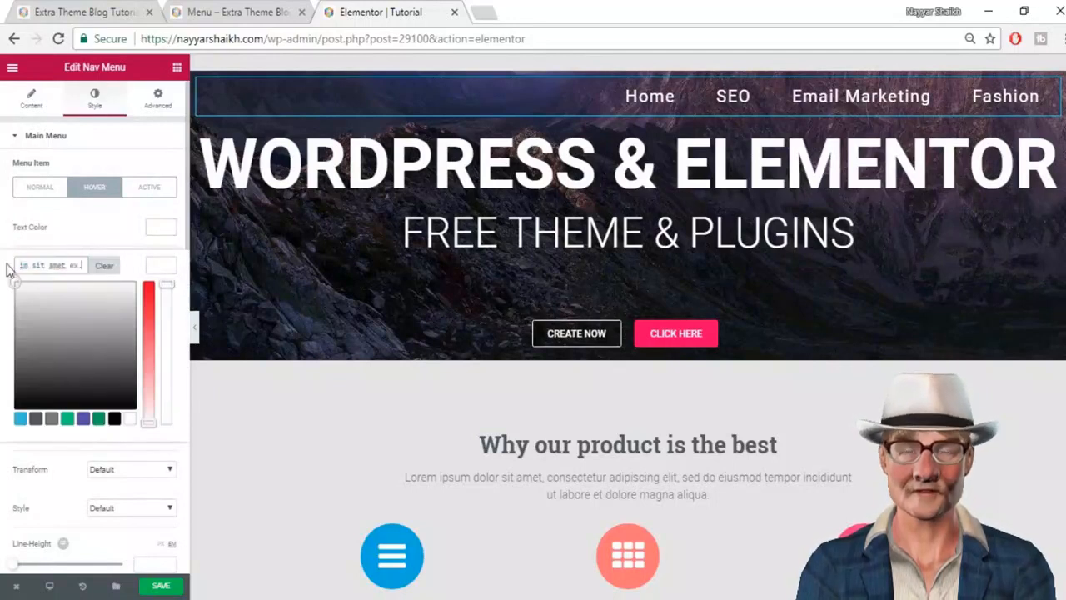
left_click(151, 309)
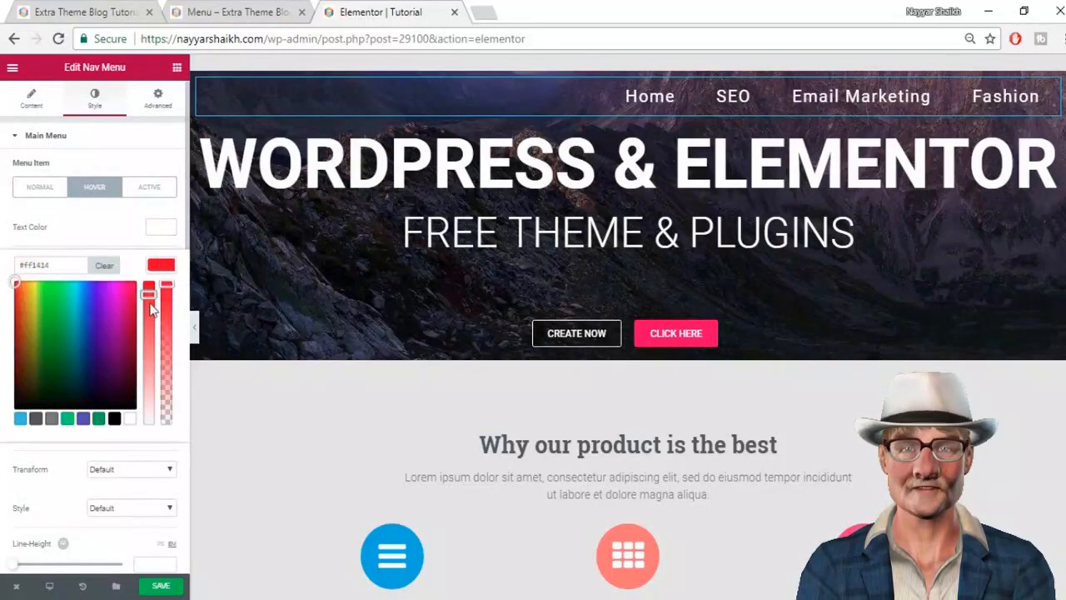
mouse_move(148, 294)
left_mouse_down()
mouse_move(147, 331)
mouse_move(148, 302)
mouse_move(169, 291)
left_mouse_up()
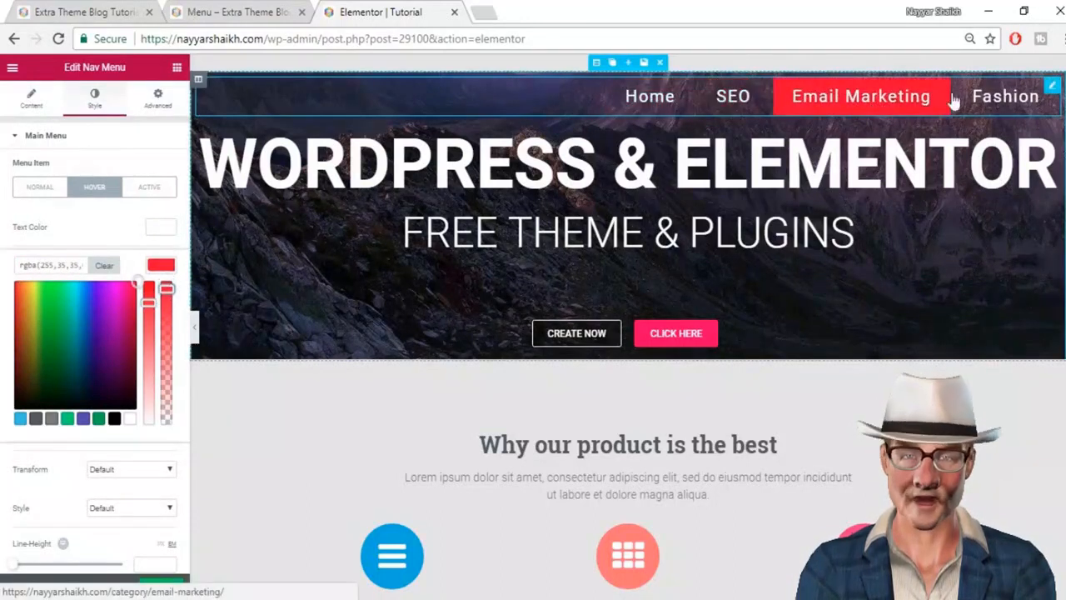
left_click_drag(167, 290, 164, 349)
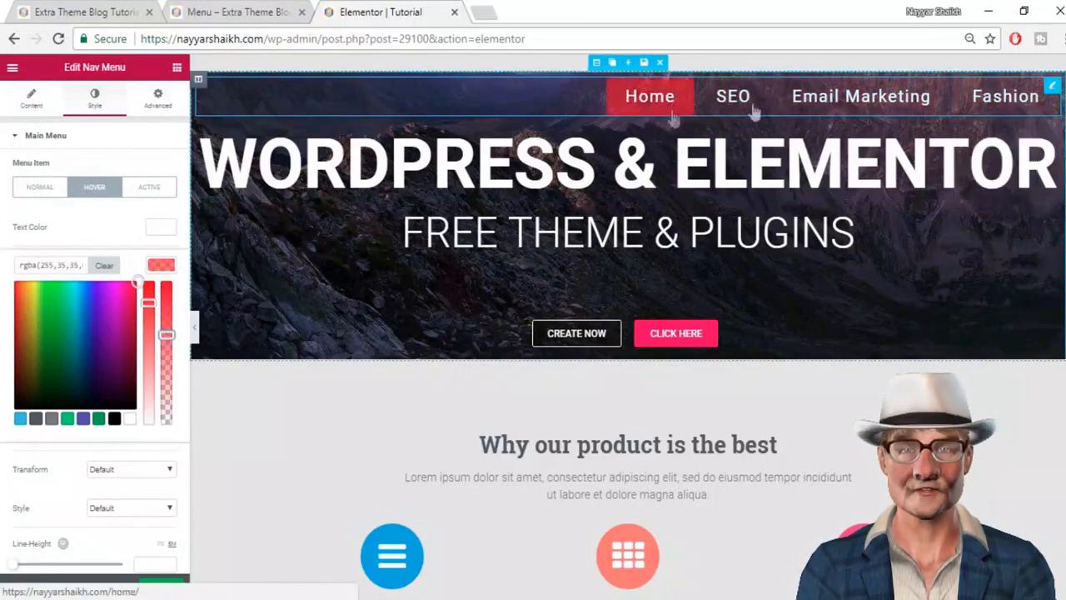
left_click(157, 272)
Step: Open the main menu's active-state colors and check how the reference Menu page highlights its menu items
left_click(161, 193)
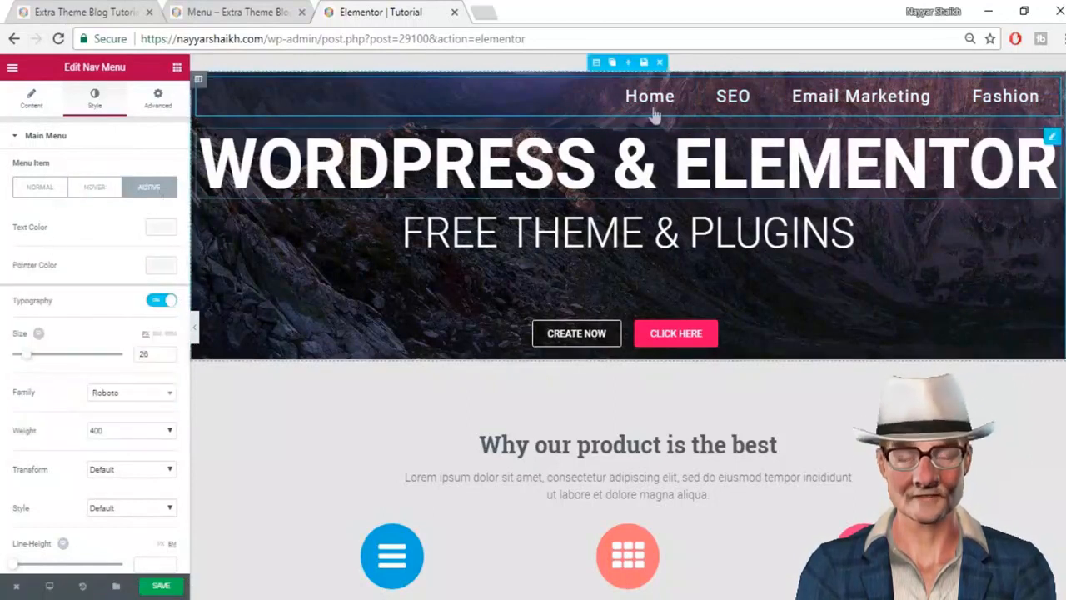
left_click(197, 10)
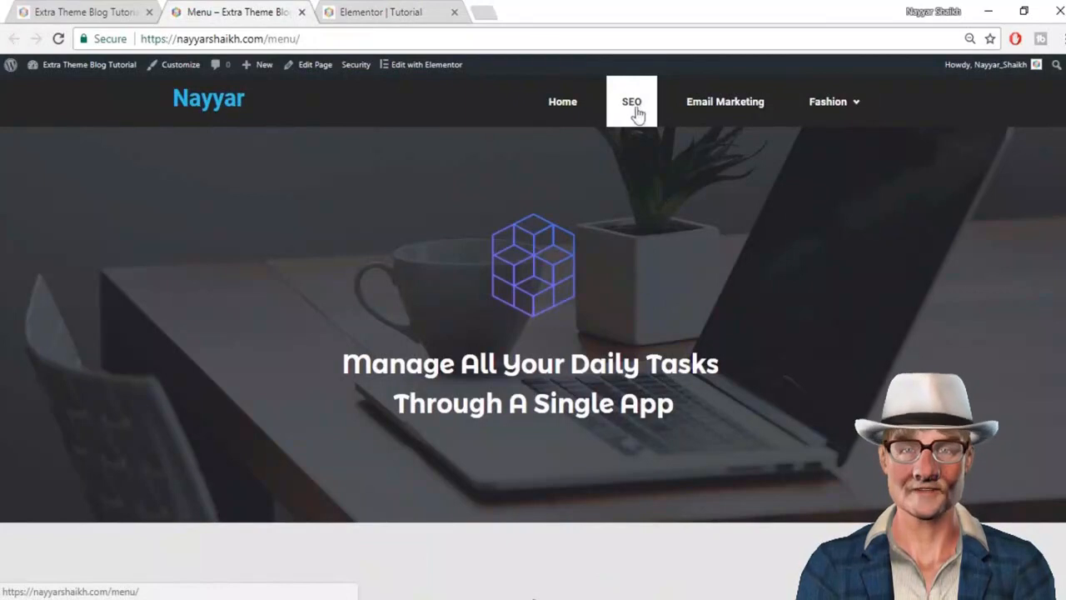
left_click(359, 12)
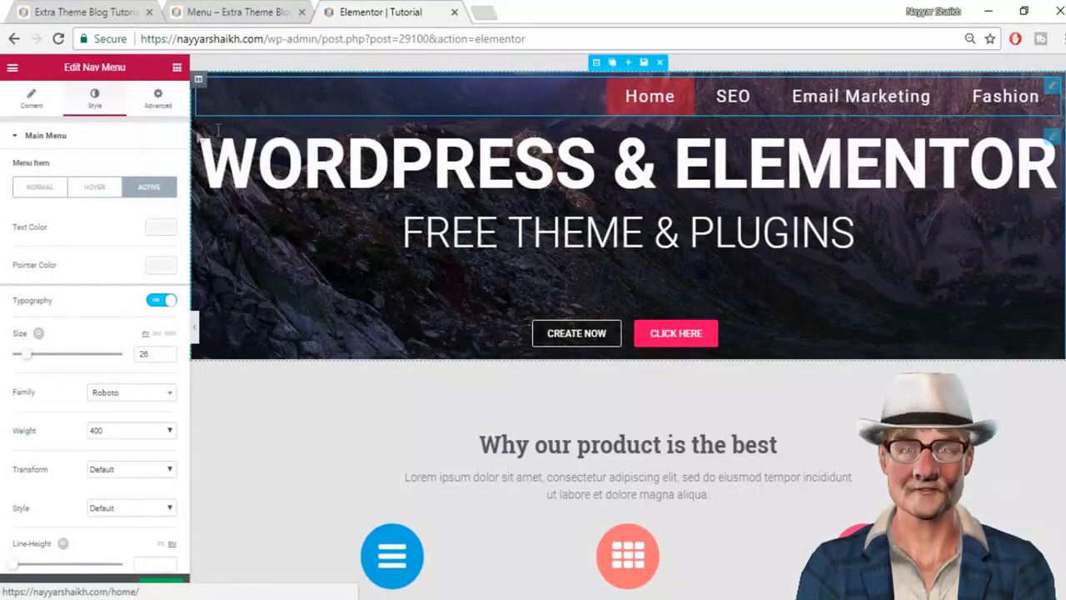
Step: Set the active menu item's text color to white and its pointer color to the red copied from the hover state
left_click(92, 187)
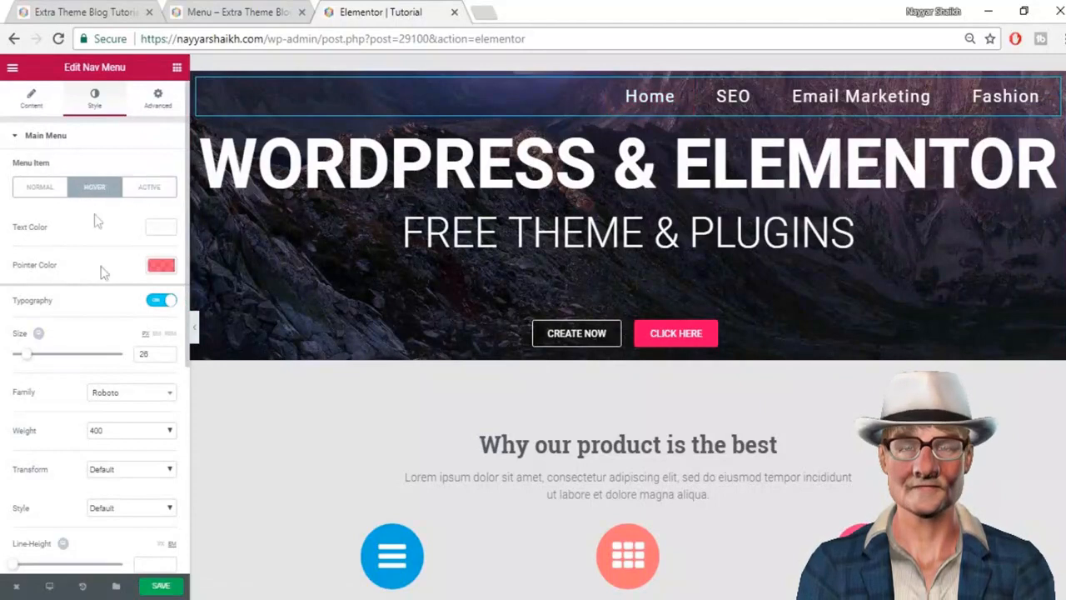
left_click(162, 267)
double_click(77, 265)
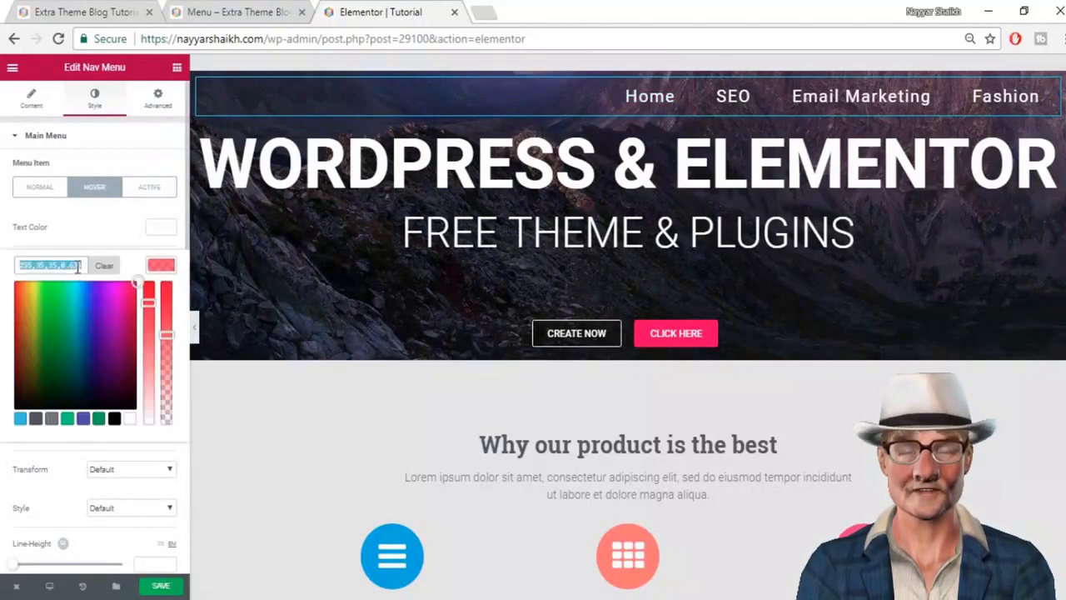
left_click(153, 188)
left_click(161, 229)
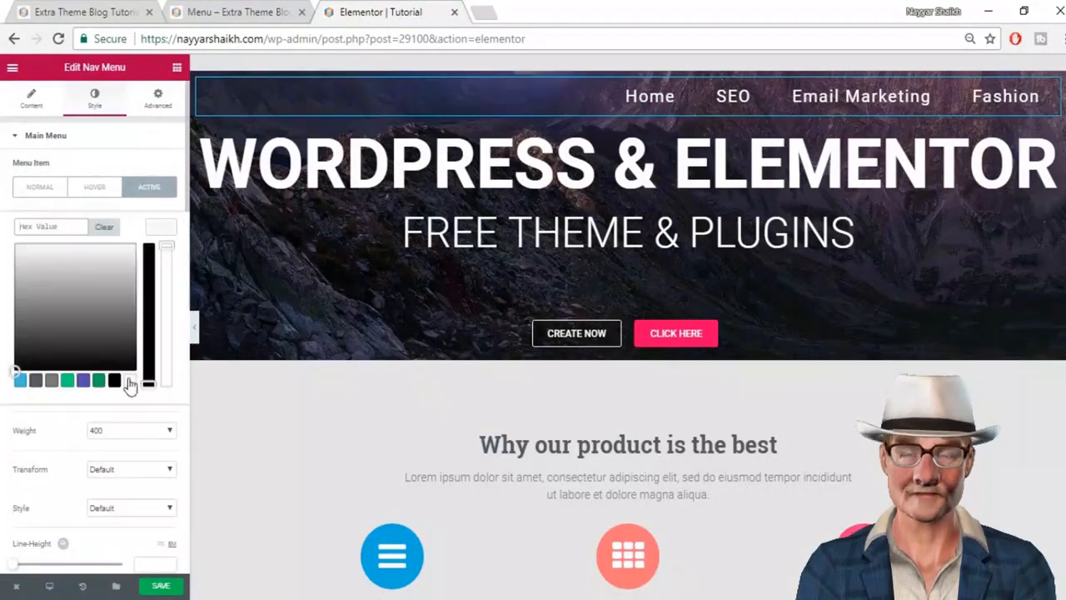
left_click(164, 239)
left_click(164, 267)
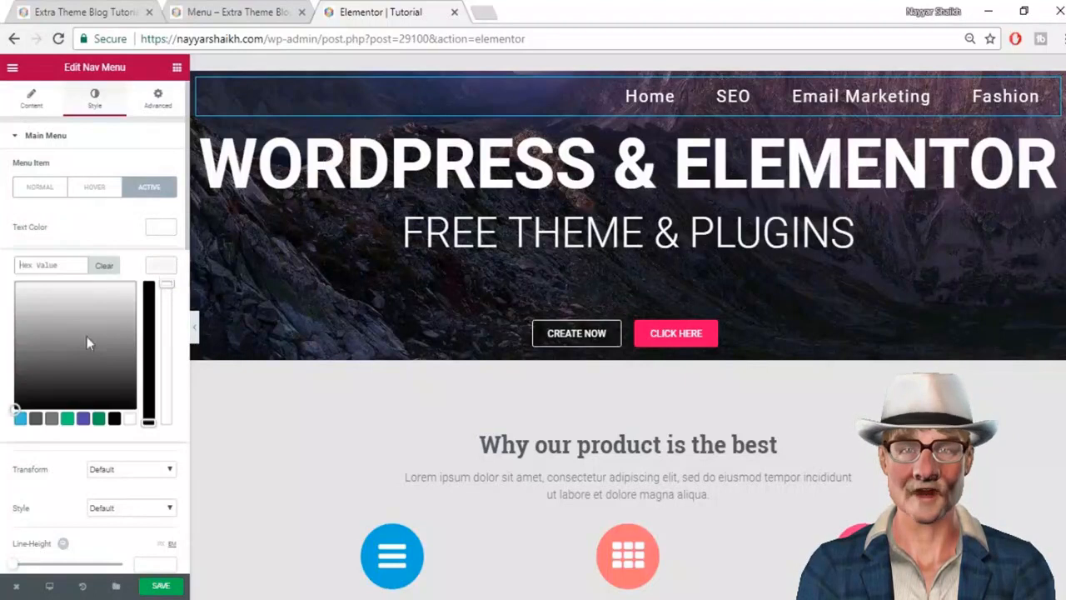
left_click(158, 268)
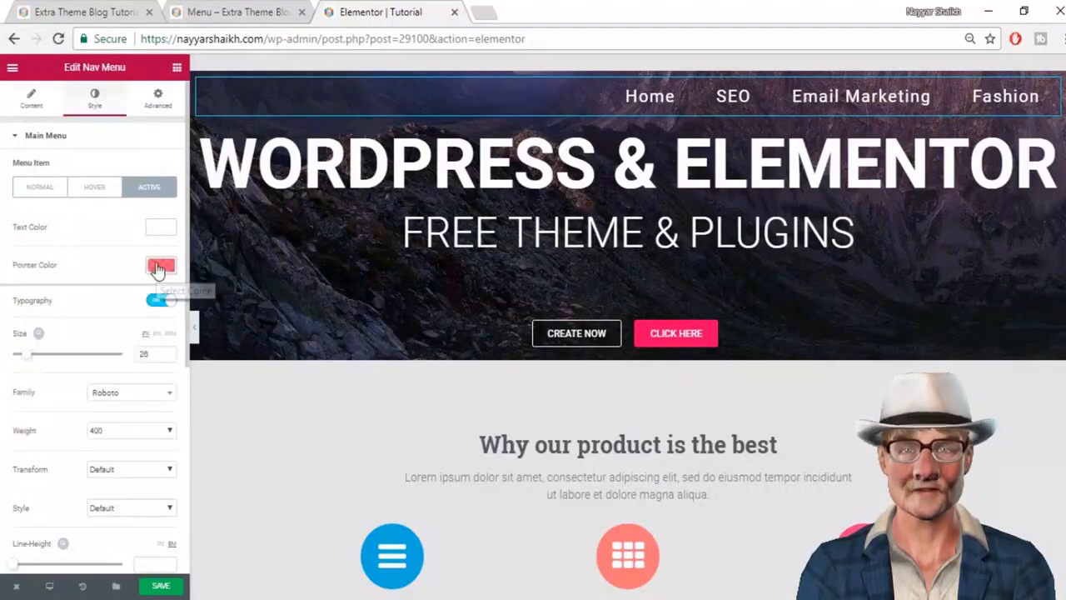
Step: Save the page, open its live view and check the menu highlight and the Fashion submenu
left_click(161, 586)
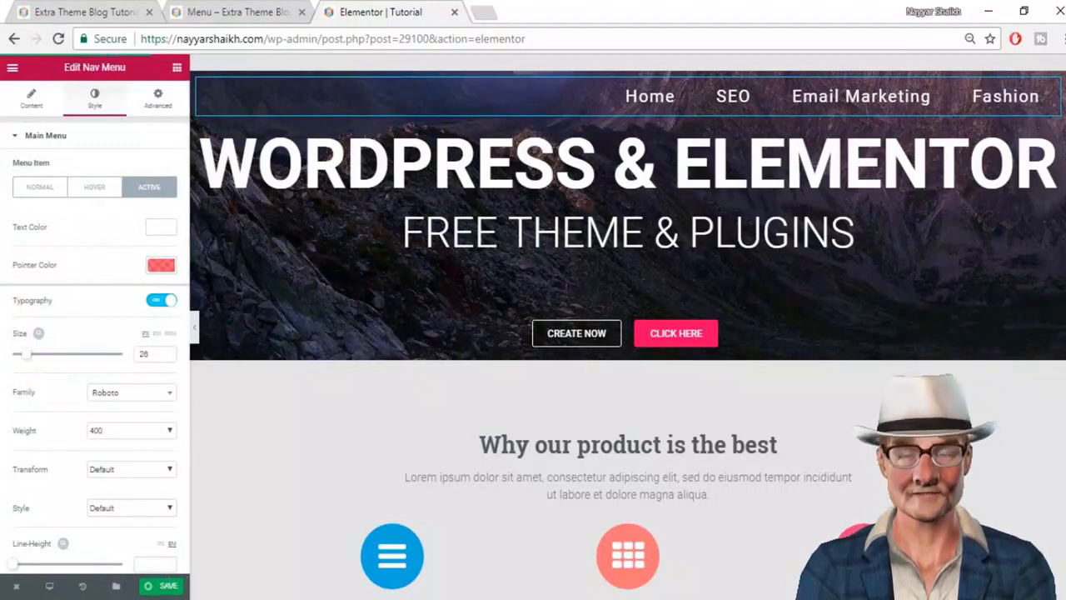
left_click(156, 592)
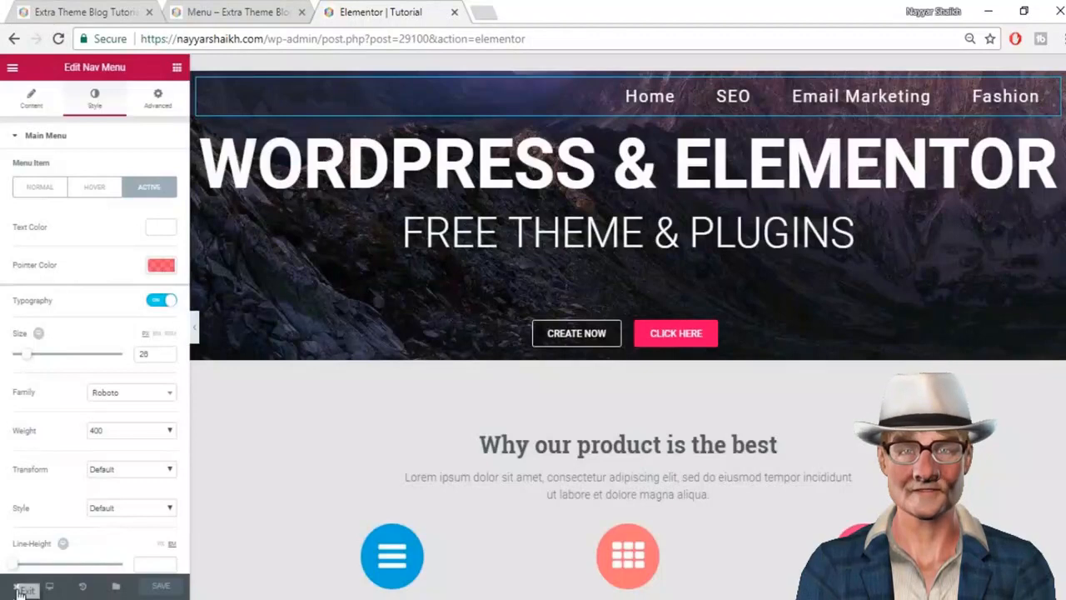
mouse_move(17, 590)
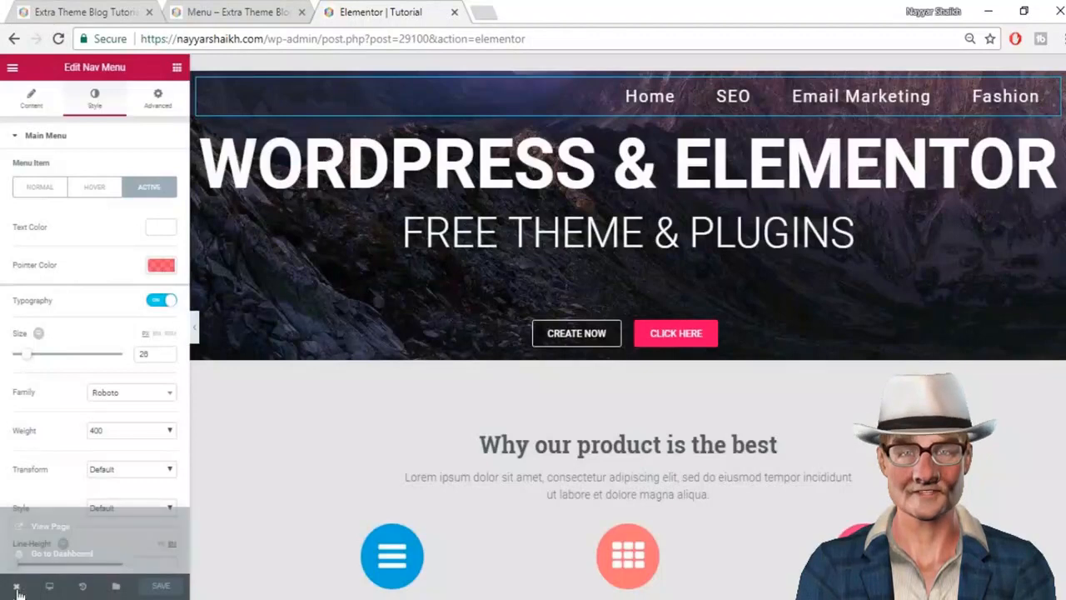
left_click(50, 526)
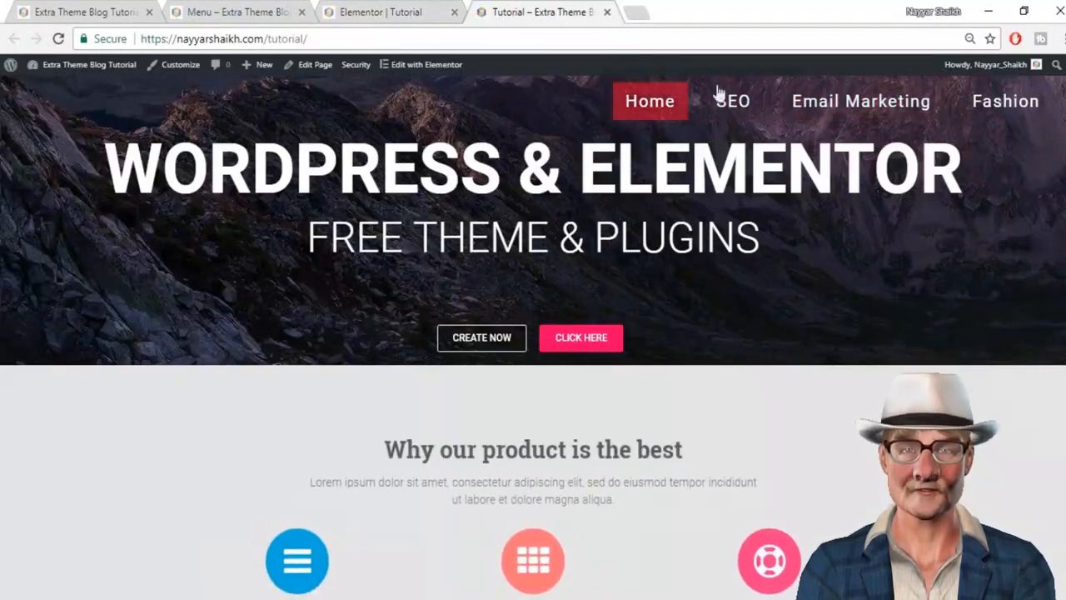
left_click_drag(331, 35, 263, 38)
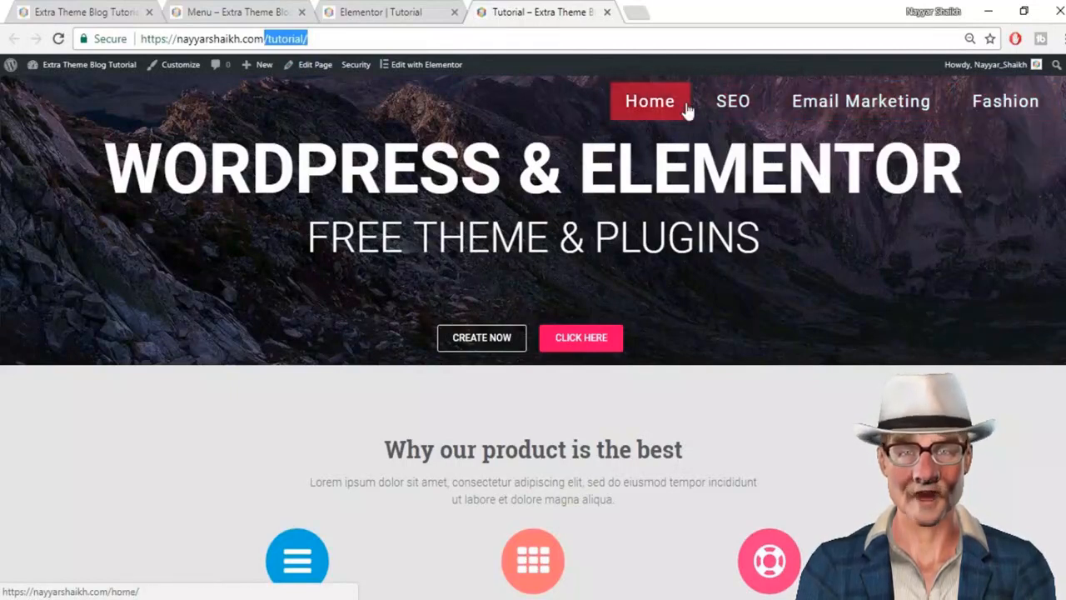
mouse_move(1029, 120)
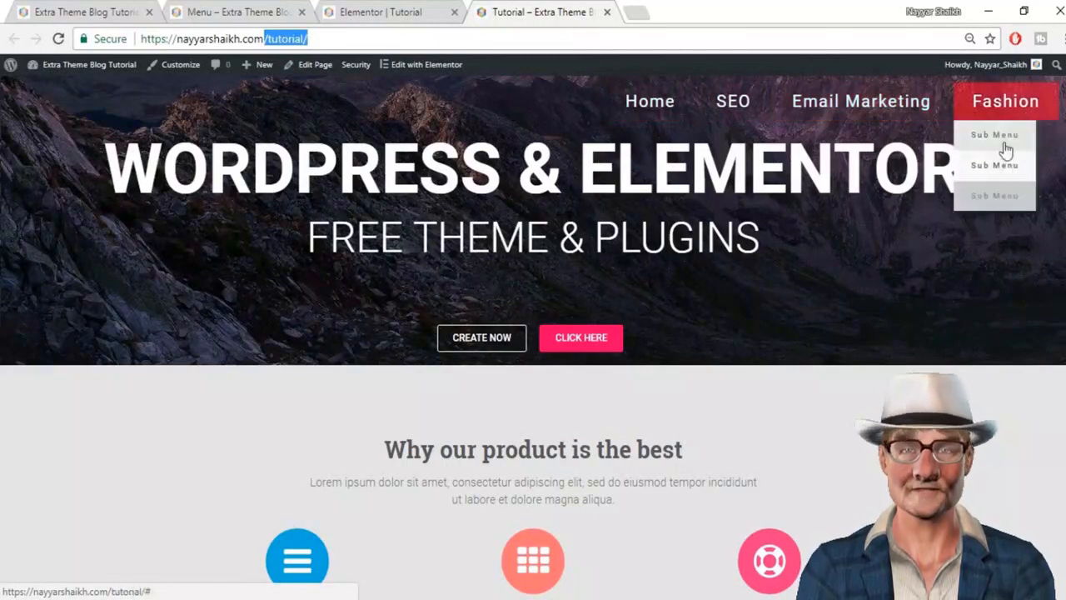
Step: Back in the Elementor editor, set the dropdown's normal text color to white and preview the Fashion submenu
left_click(358, 10)
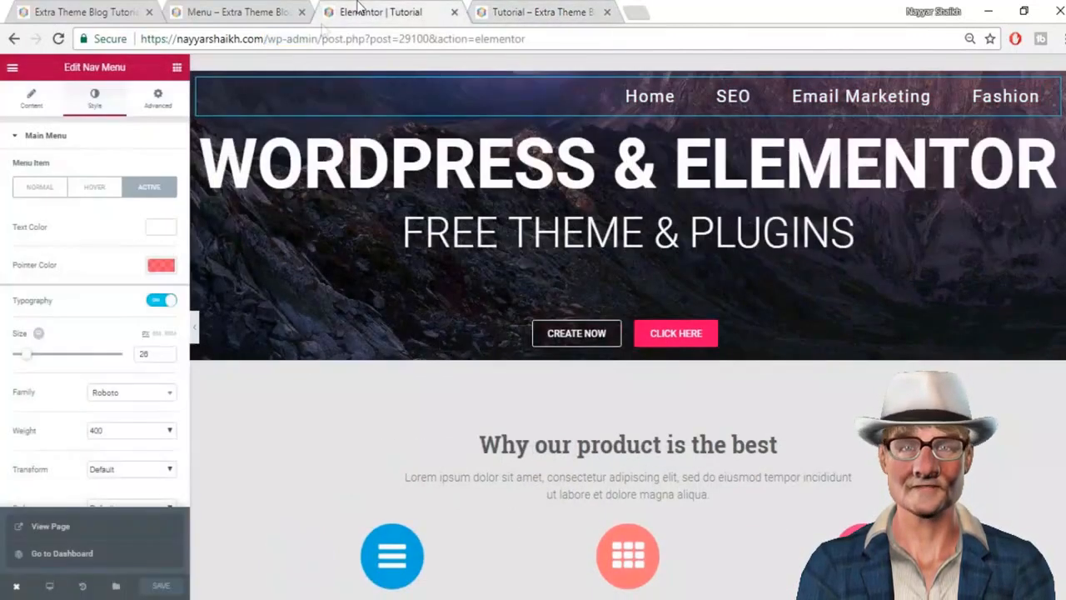
left_click(48, 138)
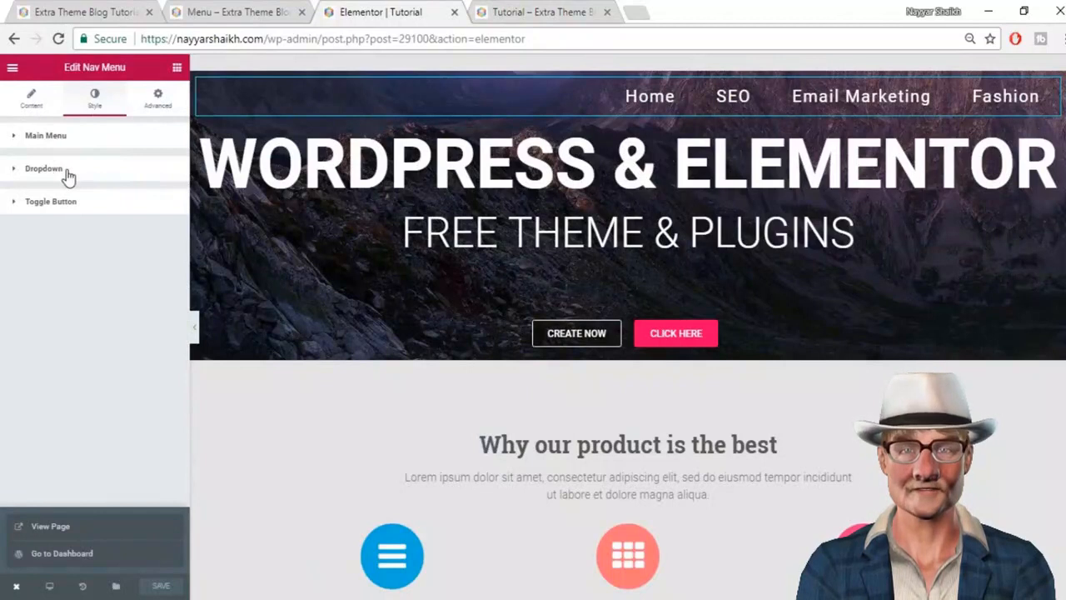
left_click(69, 175)
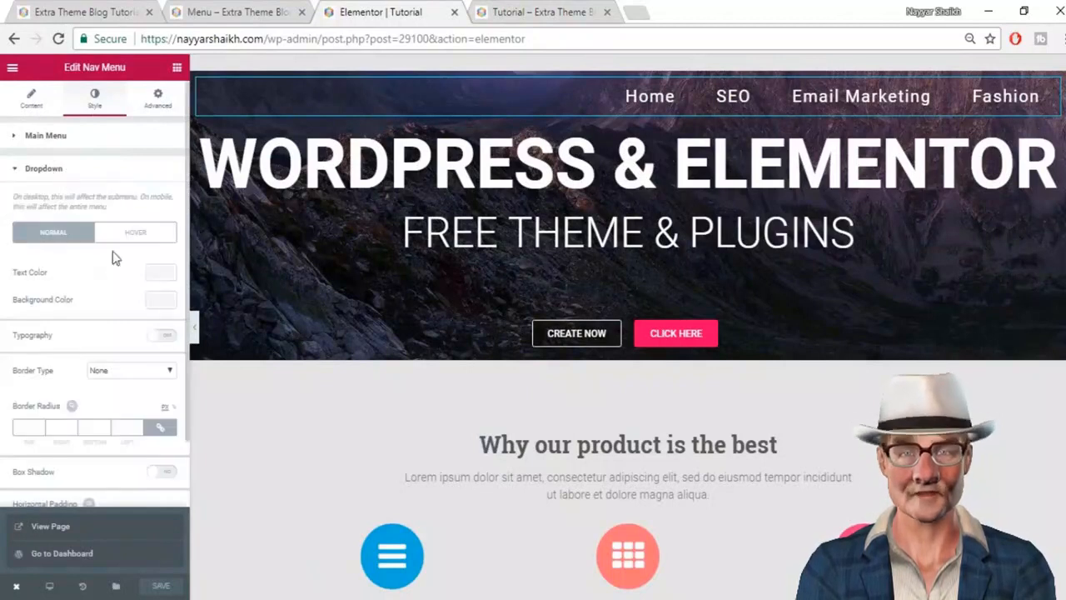
left_click(156, 273)
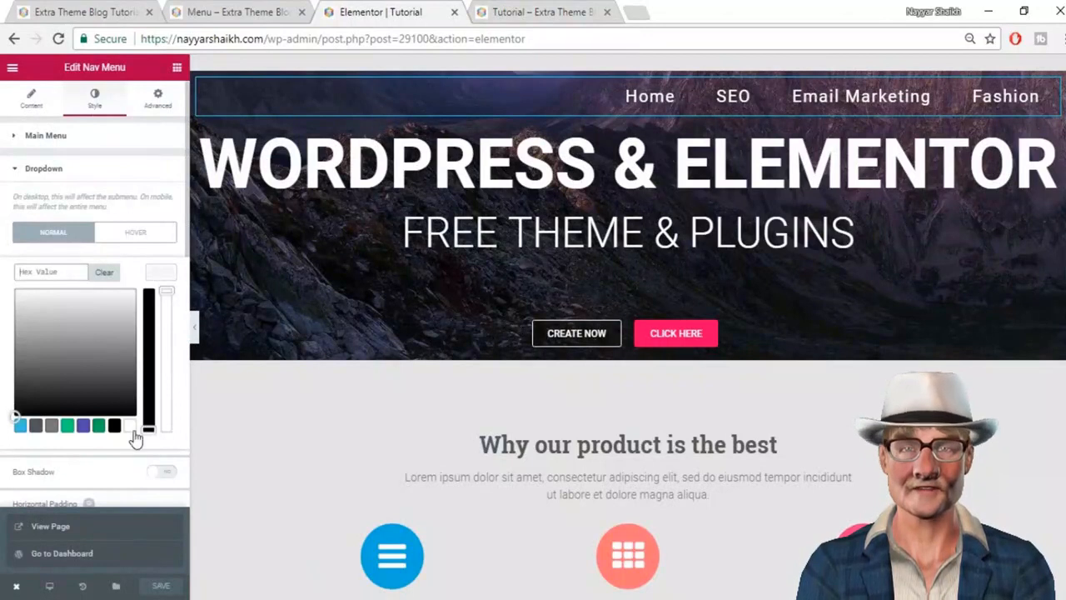
left_click(130, 426)
left_click(166, 282)
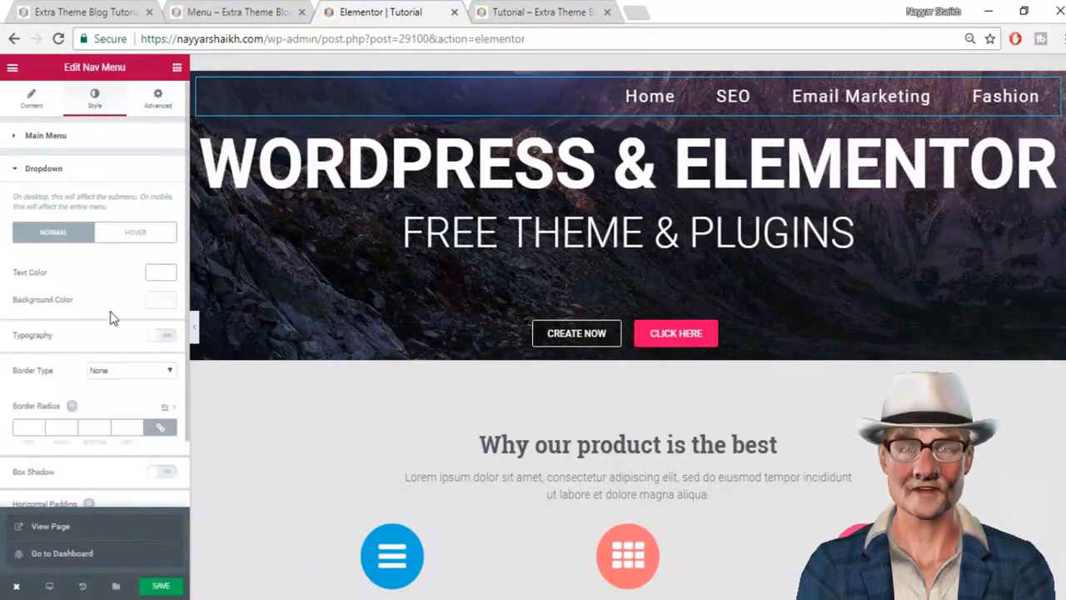
mouse_move(1016, 104)
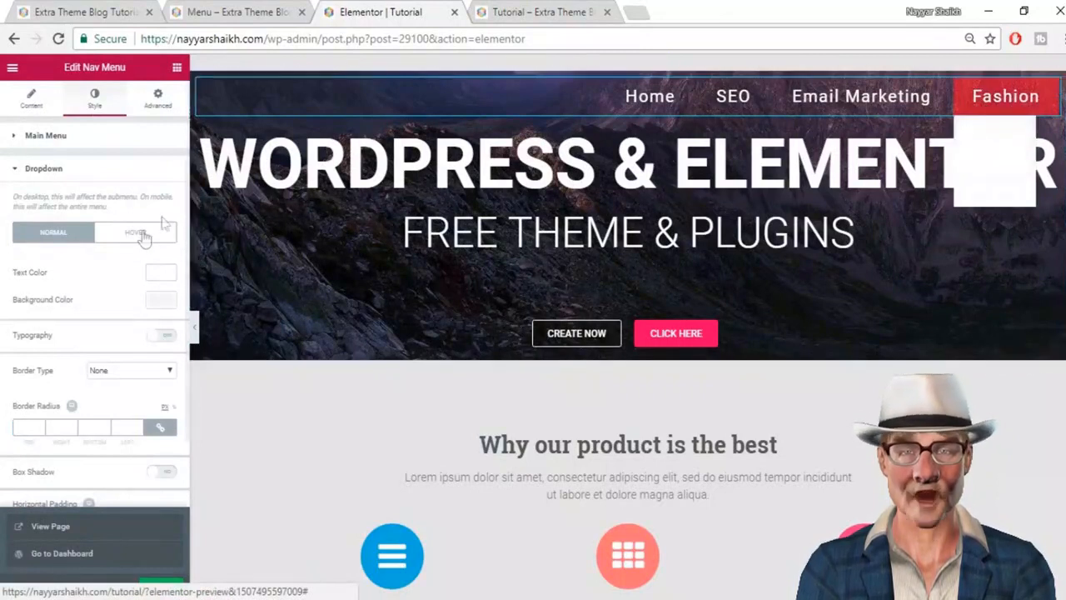
Step: Make the dropdown's normal background color fully transparent, rgba(0,0,0,0), and preview the Fashion submenu
left_click(161, 301)
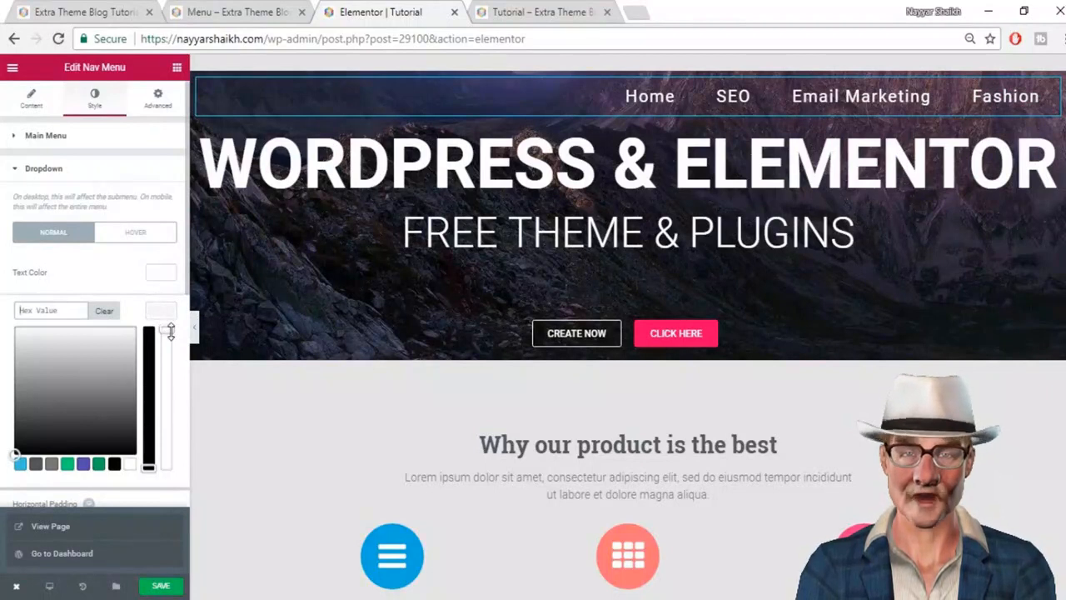
left_click_drag(170, 332, 170, 494)
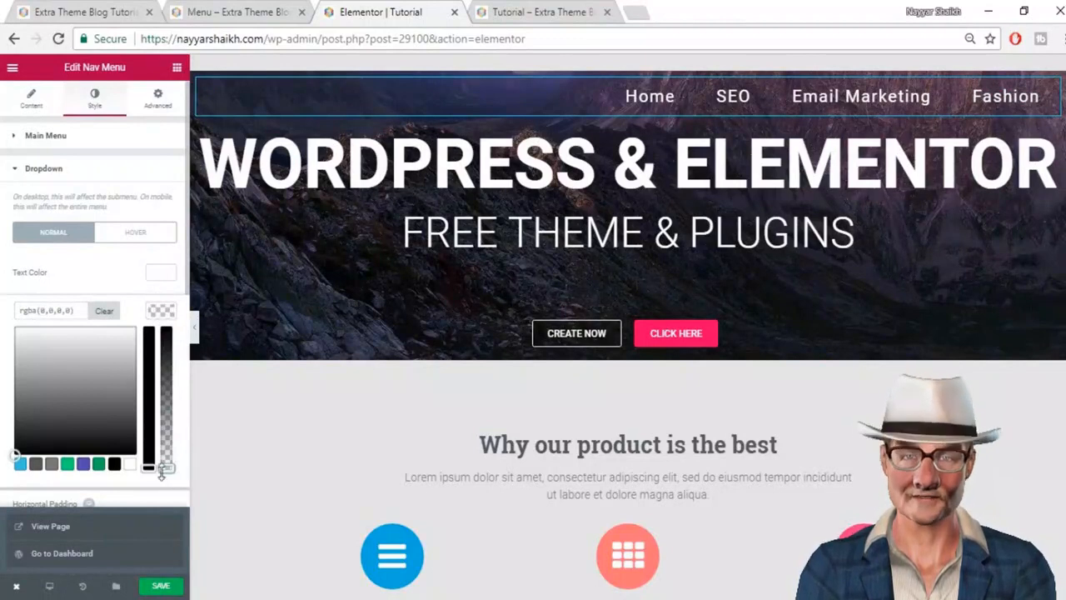
mouse_move(1003, 116)
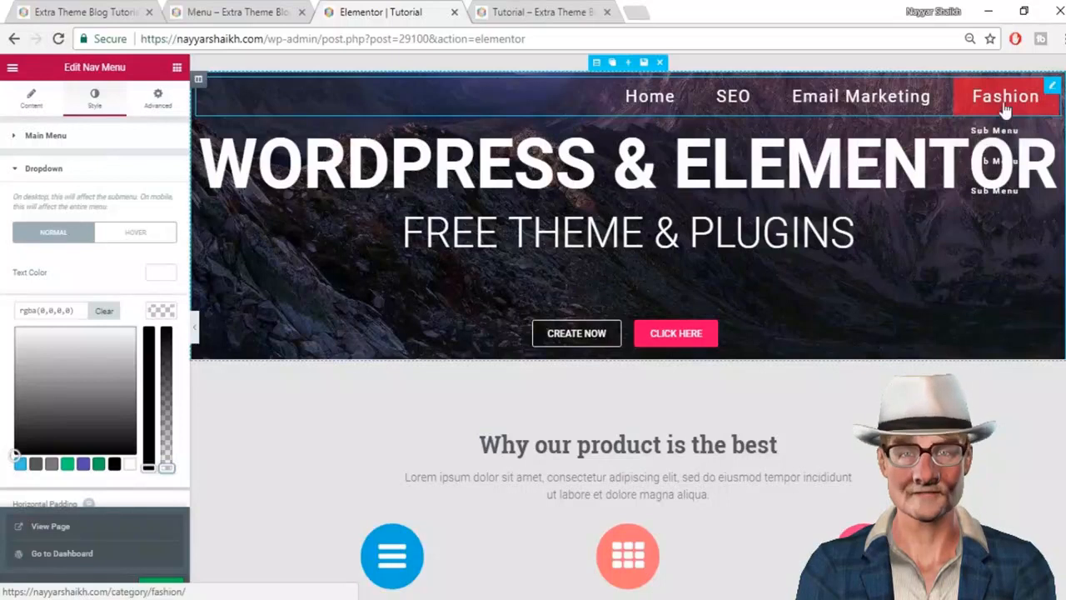
Step: Set the hover text color of the dropdown items to white (#ffffff)
left_click(161, 280)
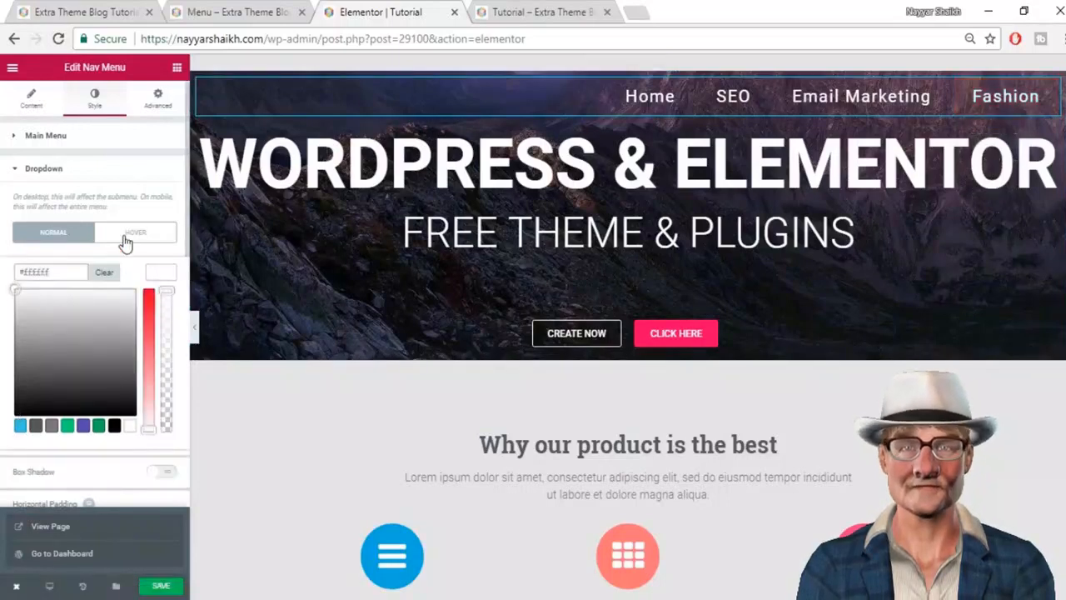
left_click(126, 235)
left_click(161, 275)
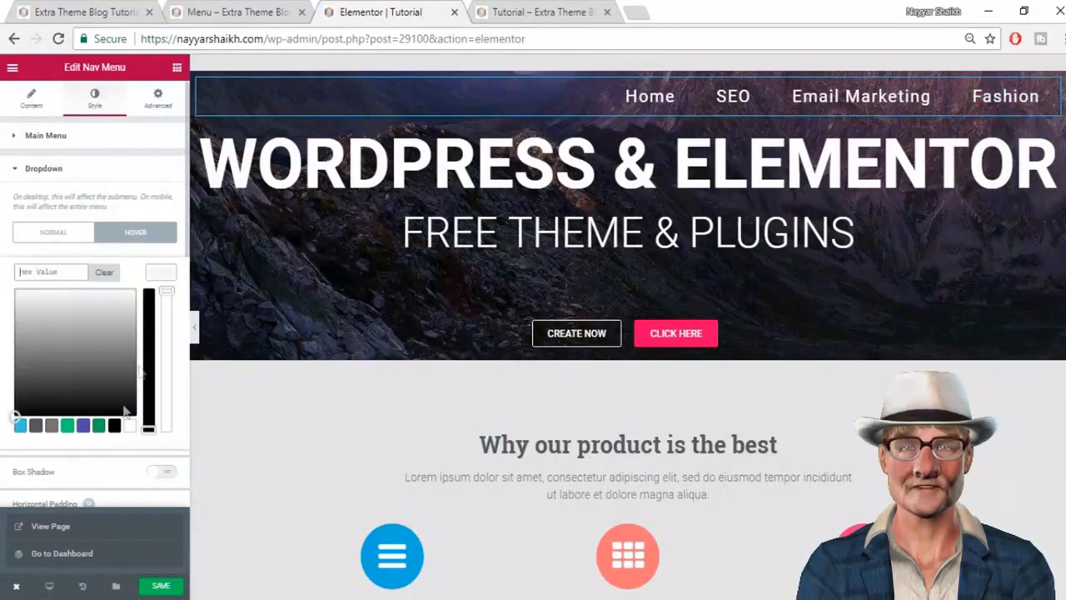
left_click(129, 428)
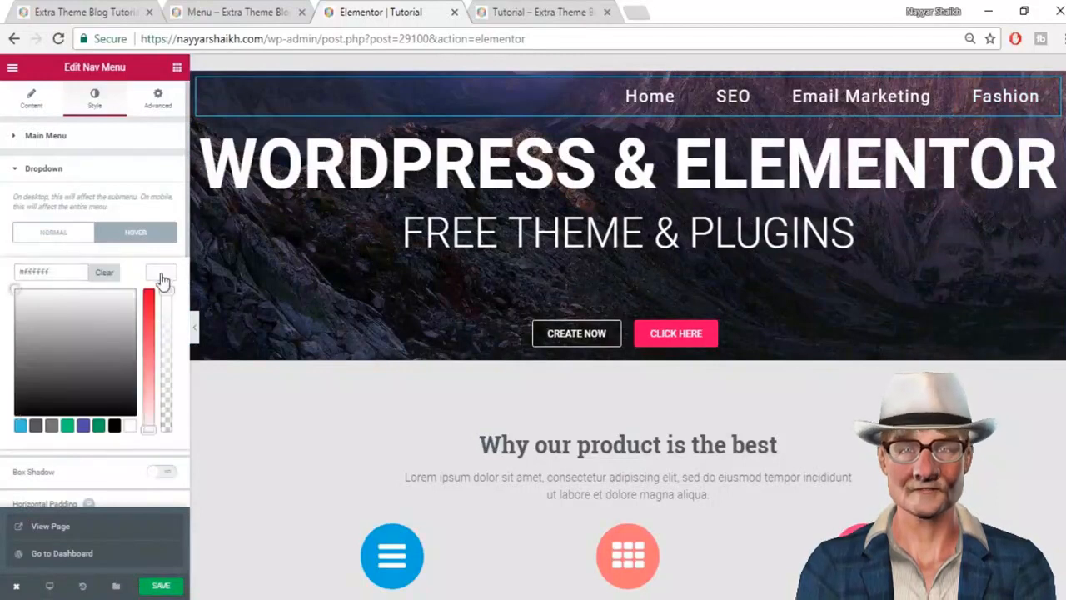
Step: Set the hover background color of the dropdown items to rgba(255,35,35,0.63) and preview the Fashion submenu
left_click(163, 281)
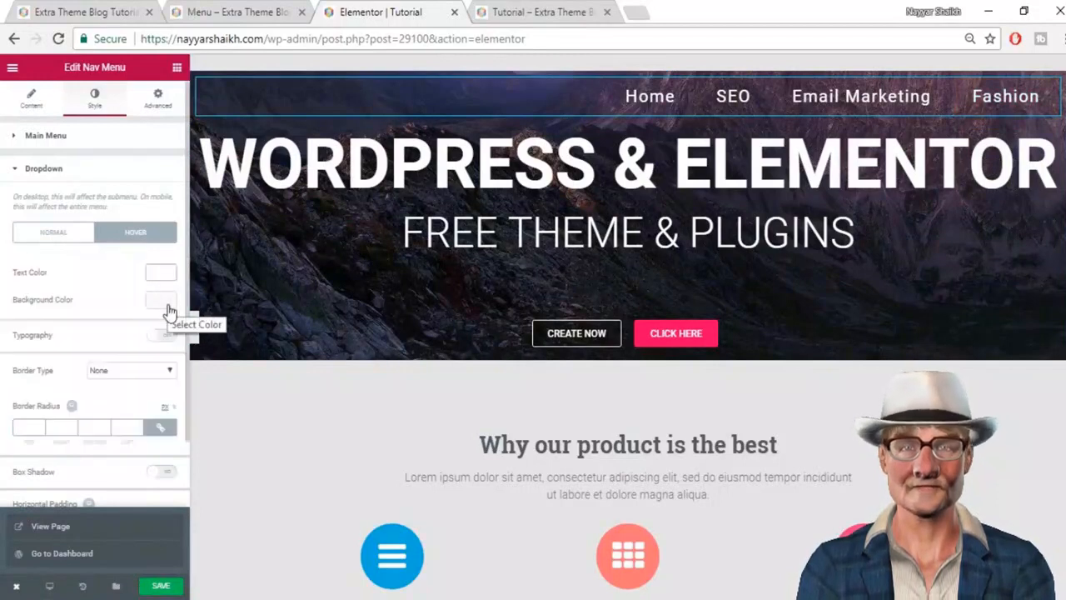
left_click(161, 310)
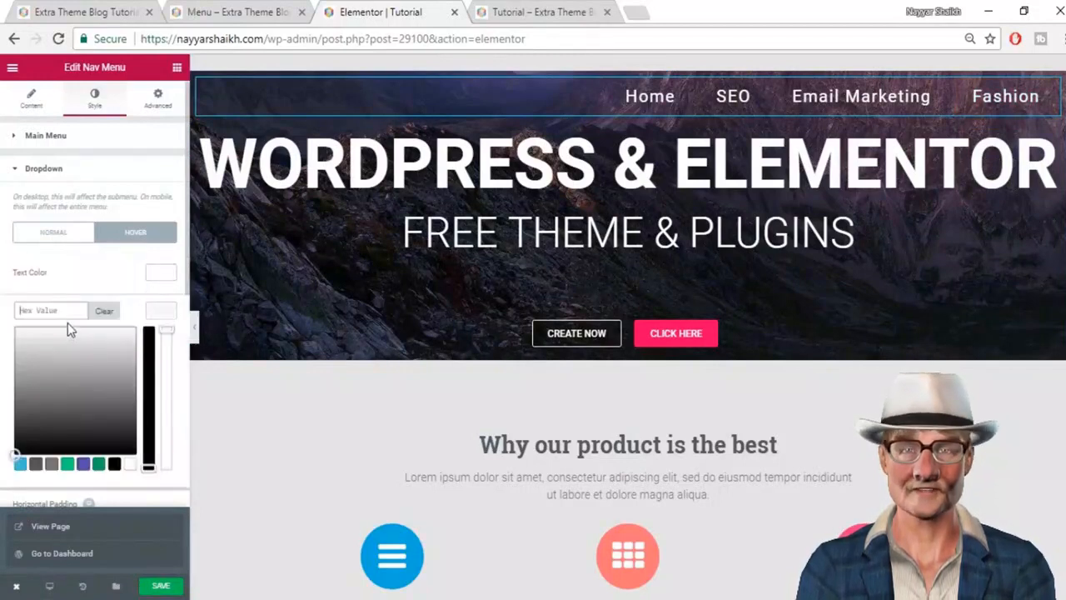
type("rgba(255,35,35,0.63)")
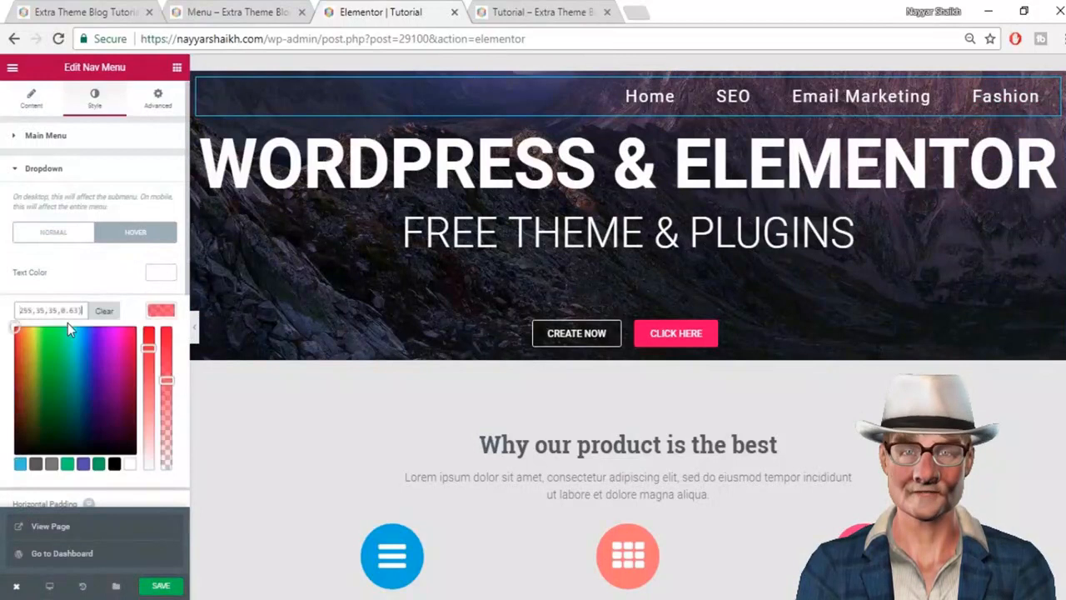
left_click(168, 313)
mouse_move(1026, 100)
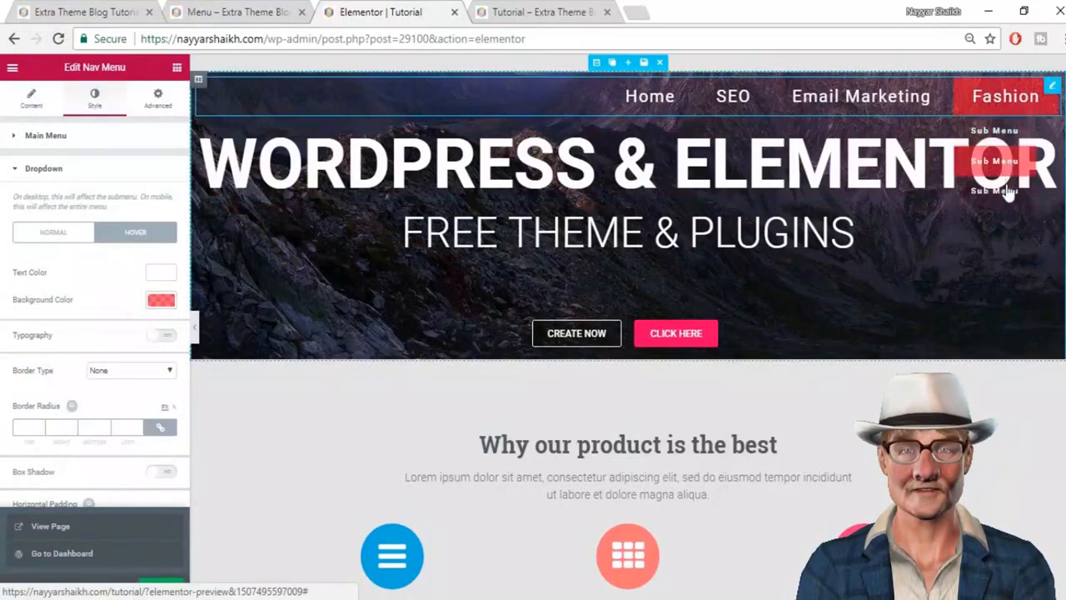
Step: Enable the box shadow for the dropdown and preview it on the Fashion submenu
scroll(48, 370, "down", 2)
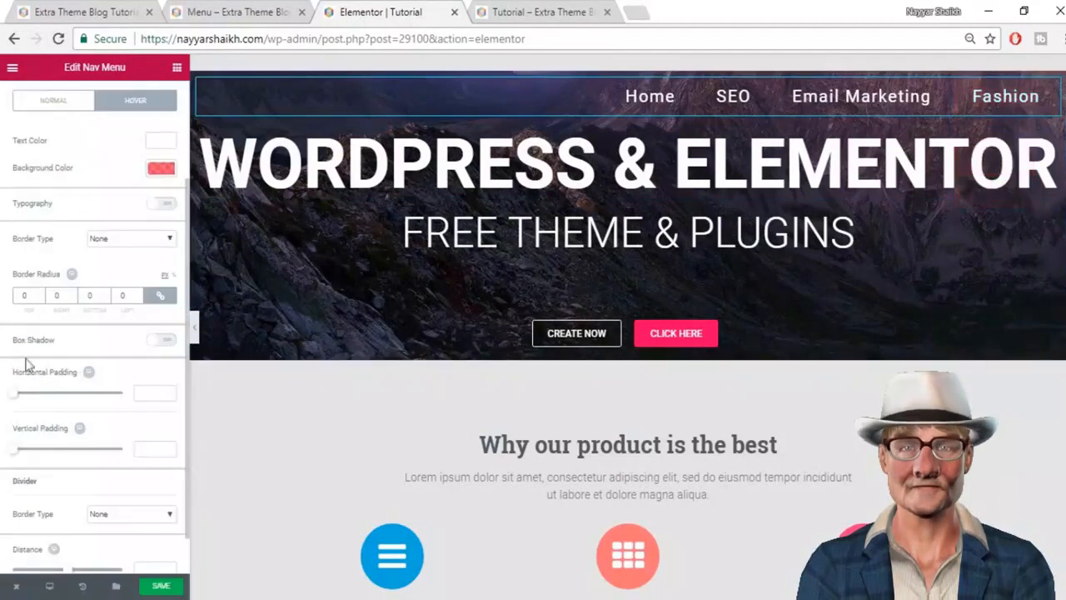
left_click(167, 342)
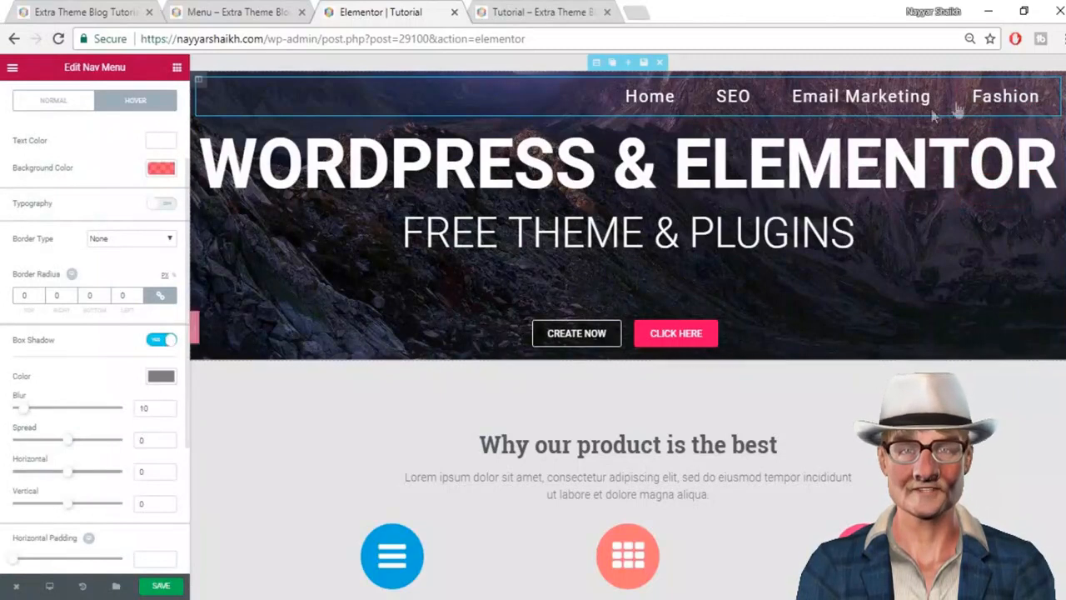
mouse_move(990, 98)
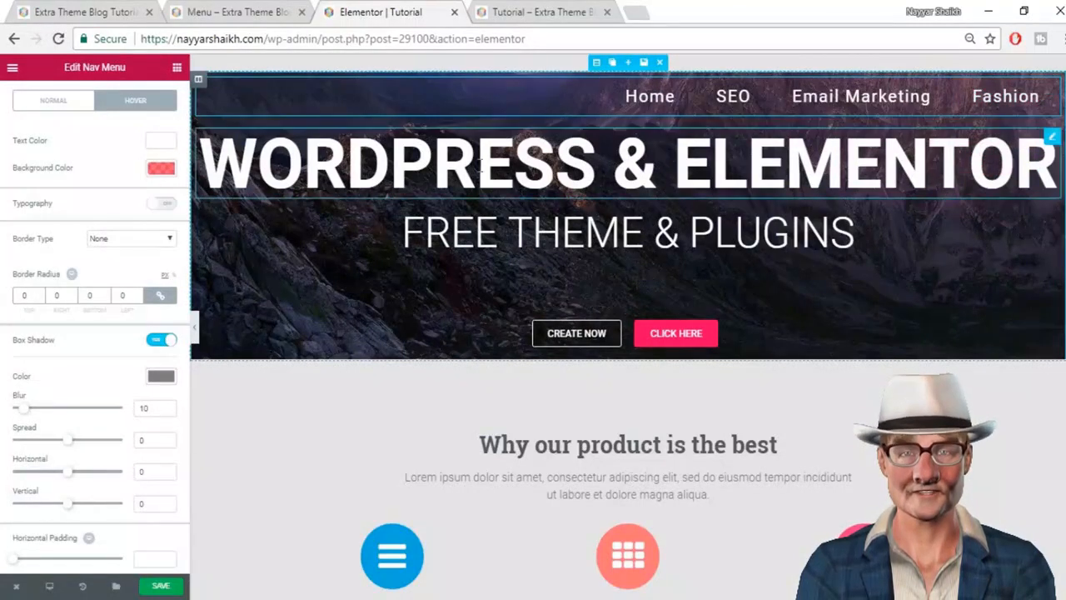
Step: Unlink the padding values of the WORDPRESS & ELEMENTOR heading and set its top padding to 250 px
left_click(517, 161)
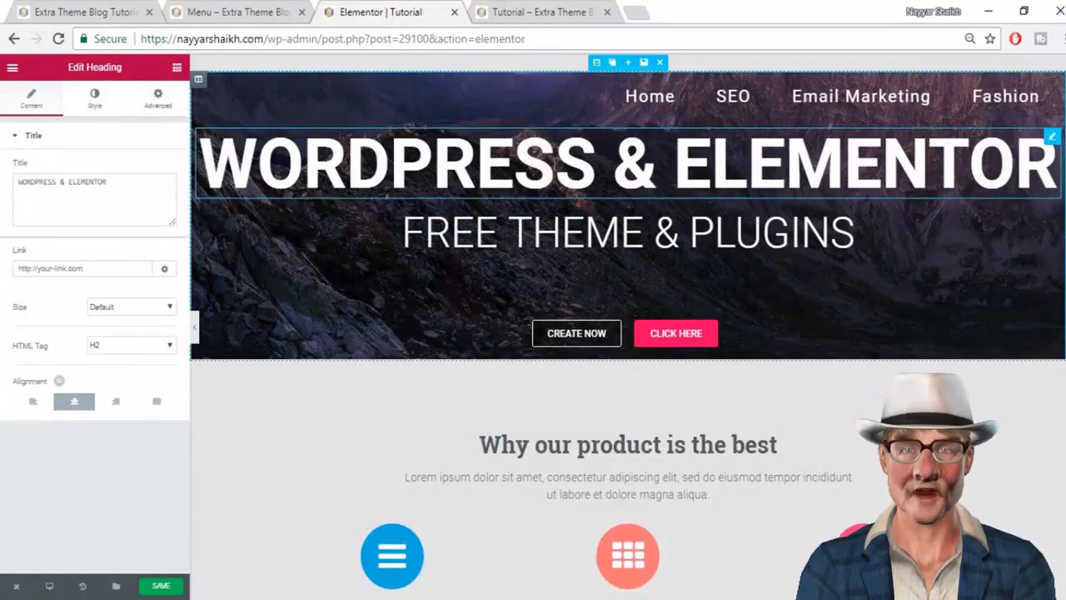
left_click(158, 98)
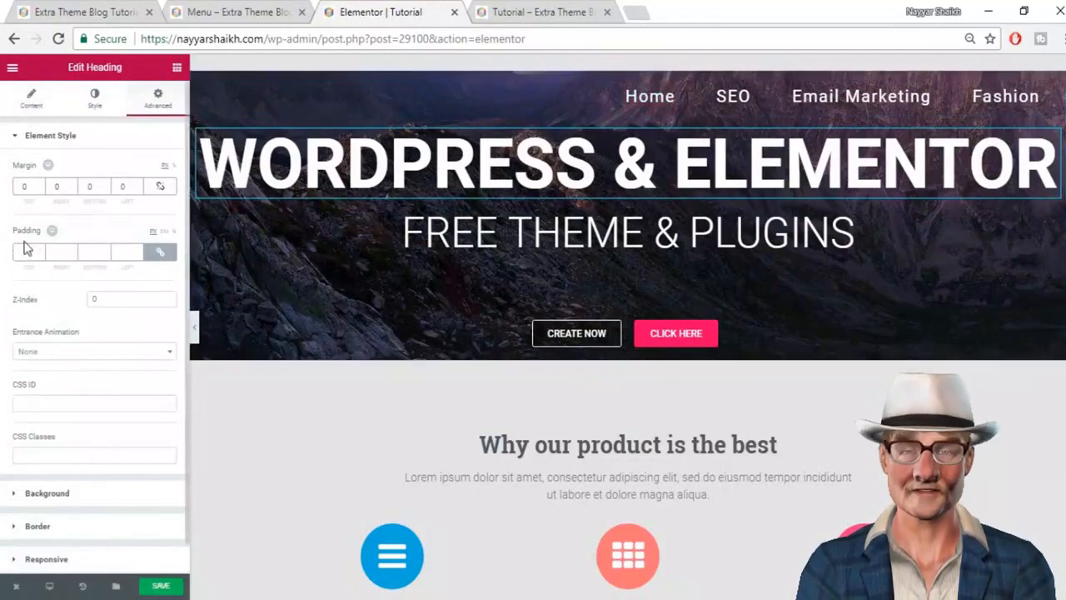
left_click(160, 251)
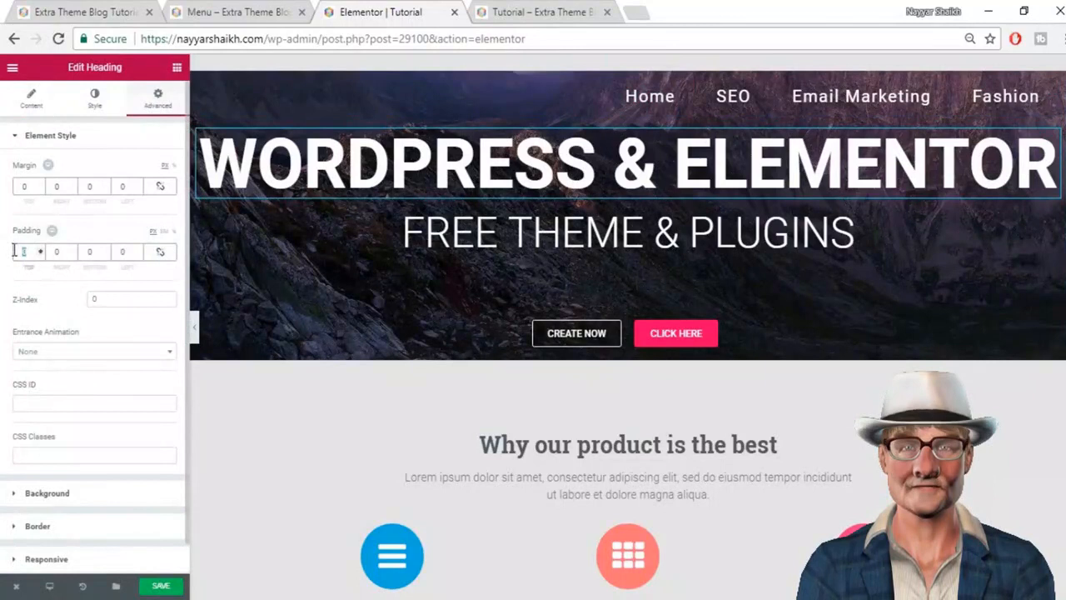
type("250")
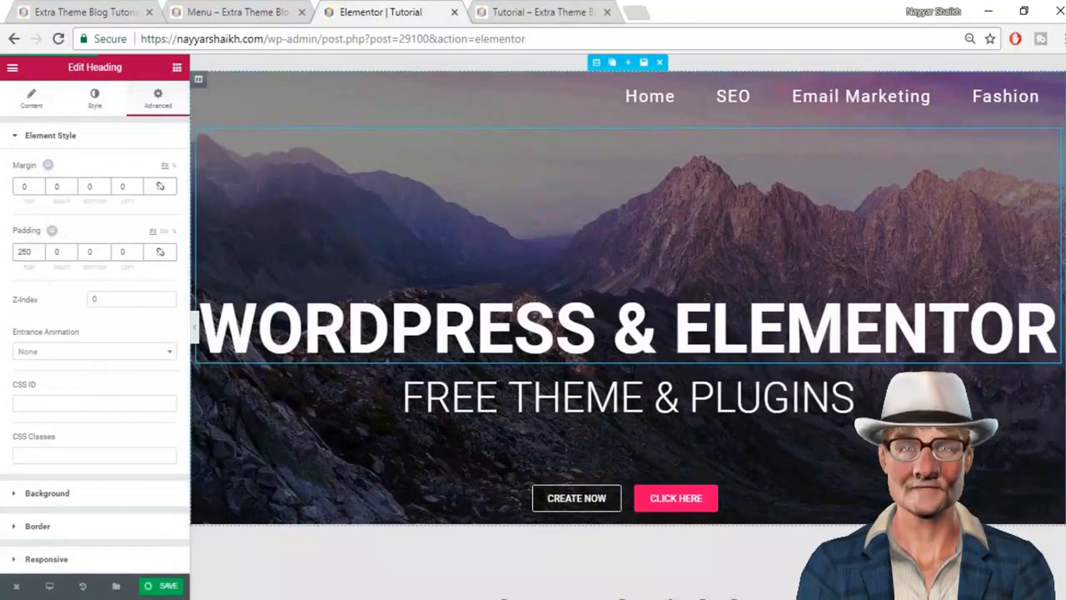
Step: Preview the Fashion submenu in the editor, and check it on the reloaded live Tutorial page
left_click(1002, 113)
mouse_move(1012, 98)
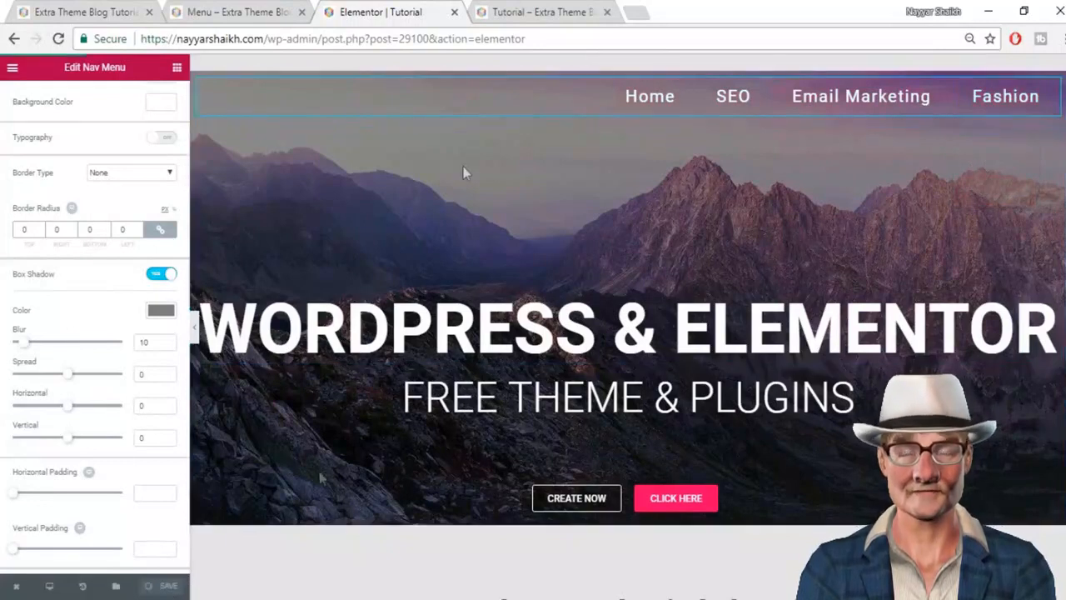
left_click(501, 12)
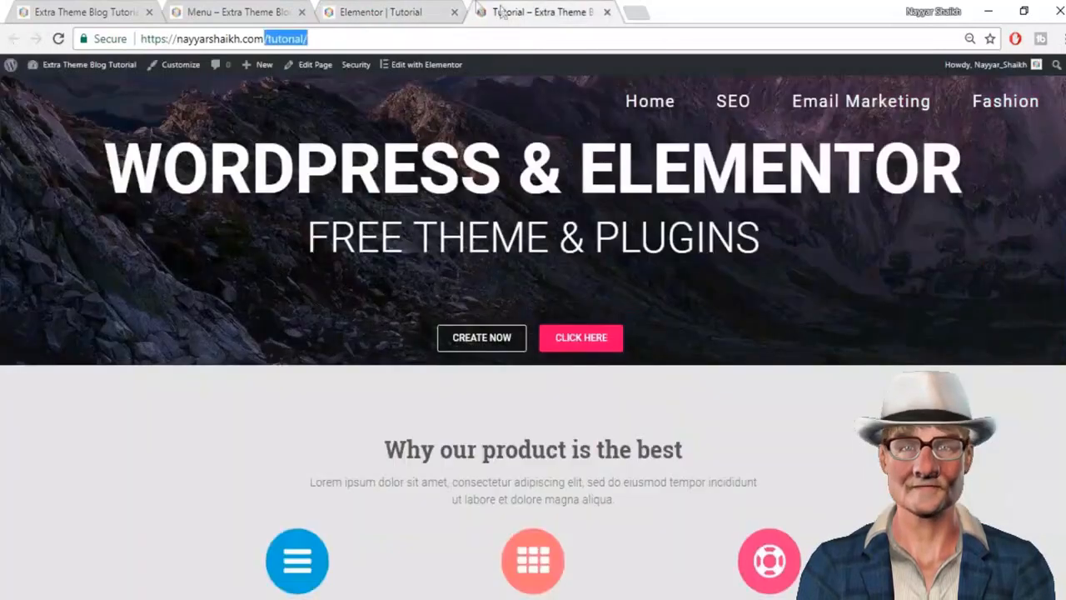
left_click(58, 40)
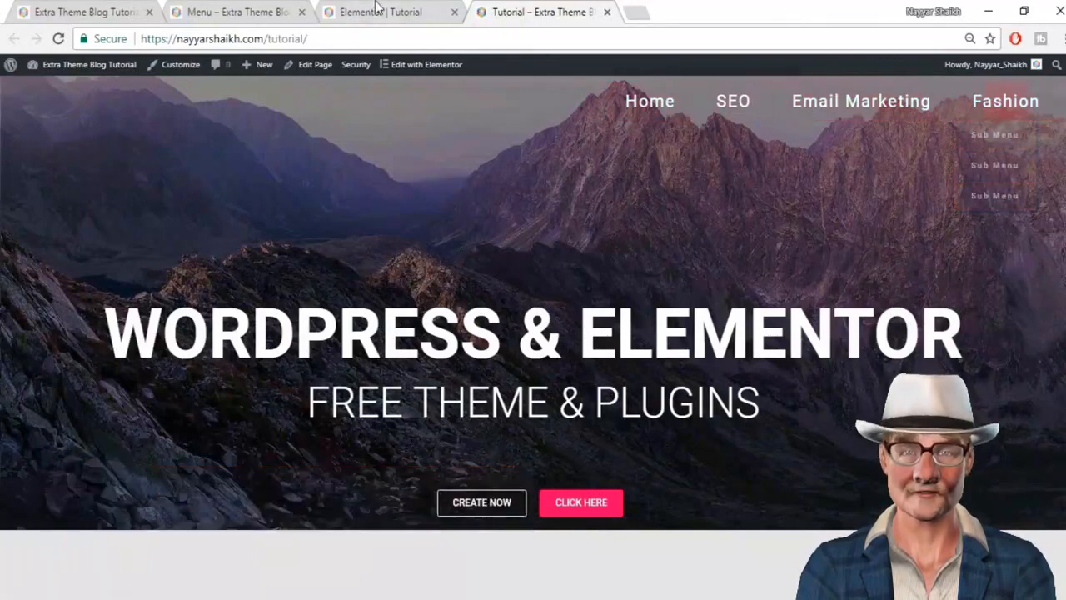
Step: Examine the logo and menu layout on the home page and the Menu page, and return to the Elementor editor
left_click(77, 8)
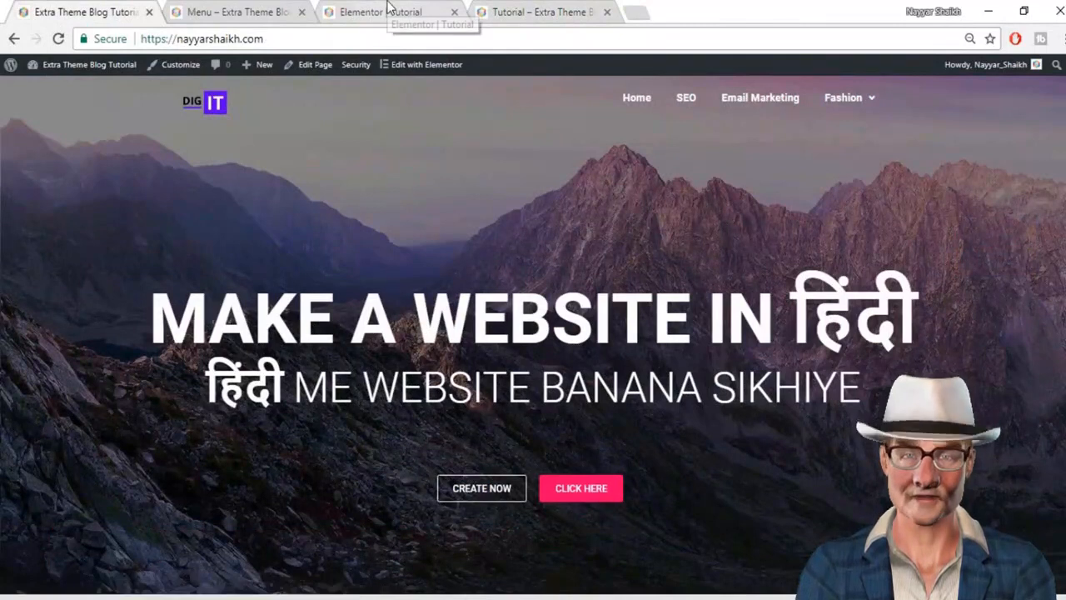
left_click(232, 10)
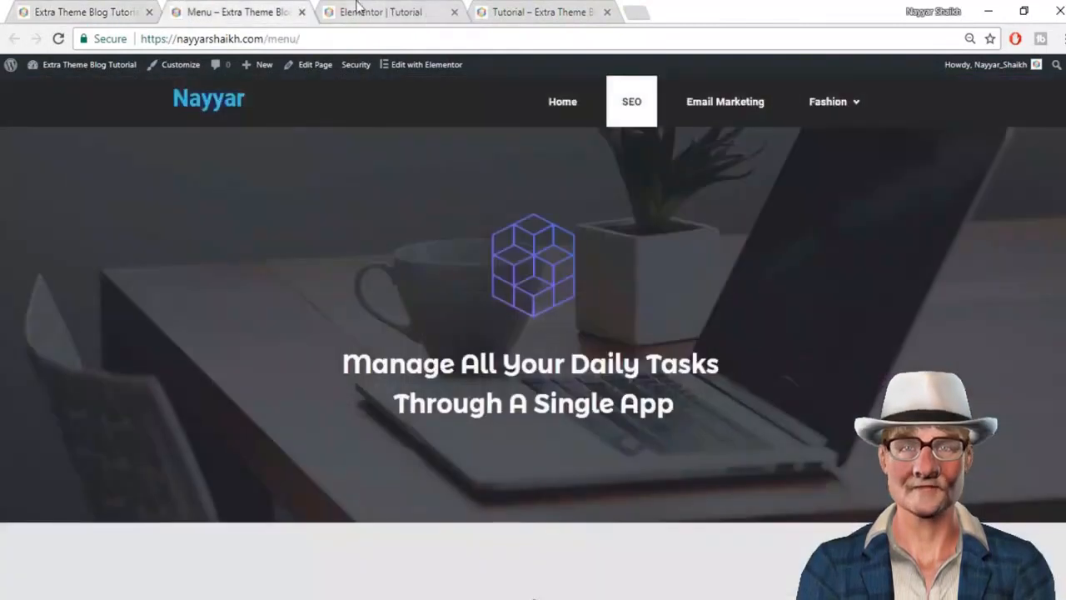
left_click(358, 9)
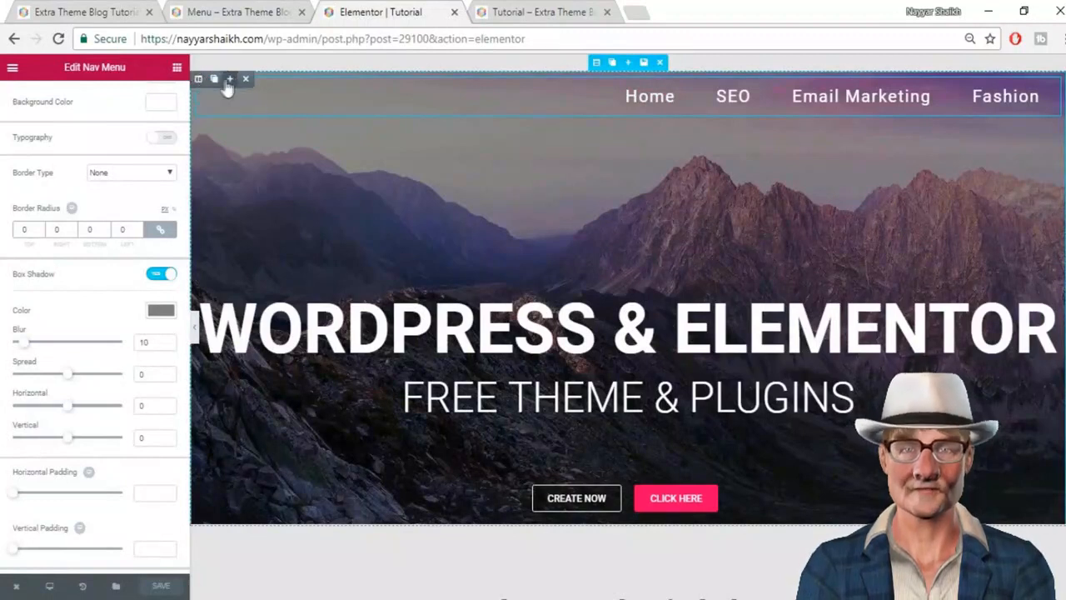
Step: Try adding a column to the header section, undo it, and insert a two-column inner section between the nav menu and heading
left_click(228, 81)
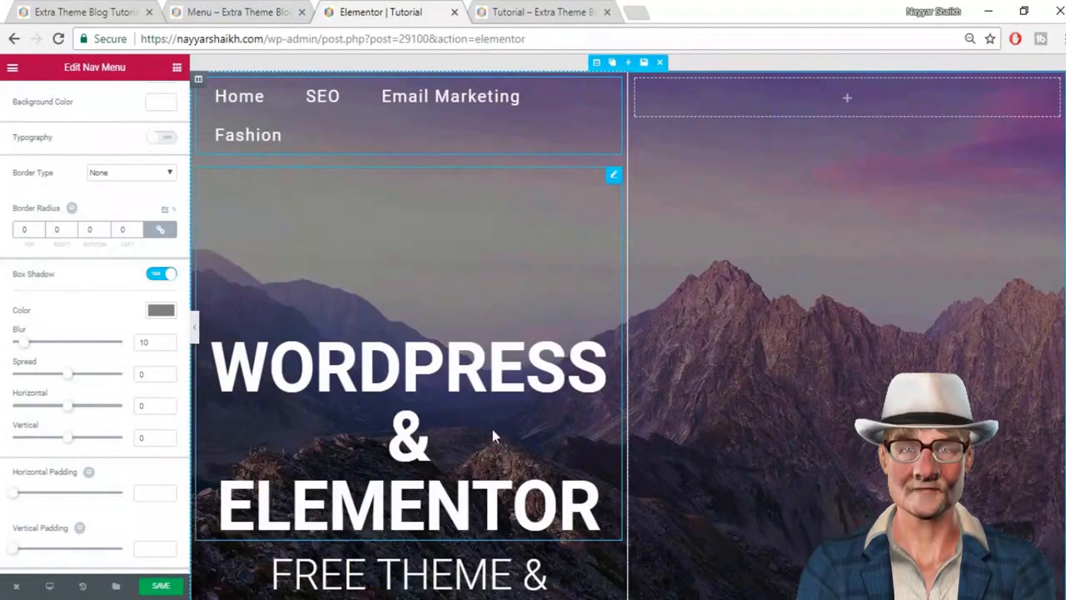
key("ctrl+z")
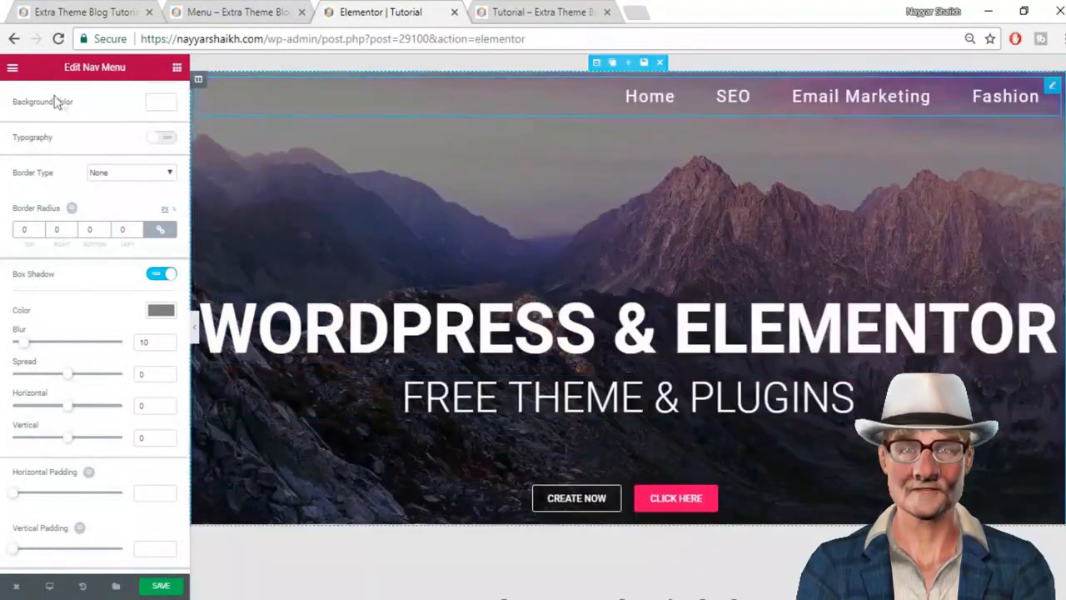
left_click(178, 68)
left_click_drag(63, 163, 593, 137)
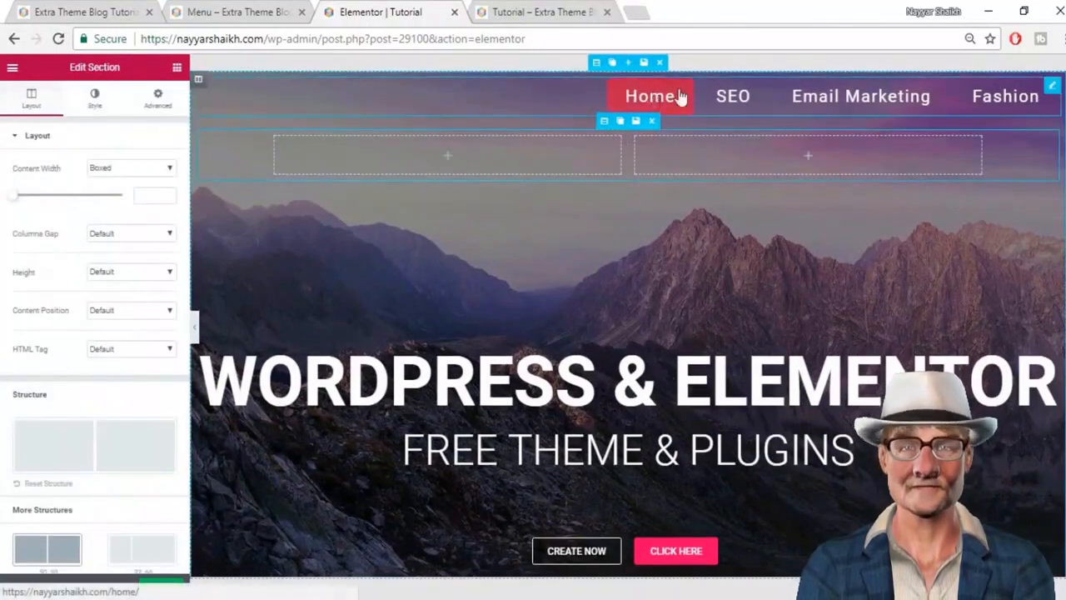
Step: Move the nav menu into the inner section's second column and widen that column so the items fit on one line
left_click_drag(678, 98, 797, 112)
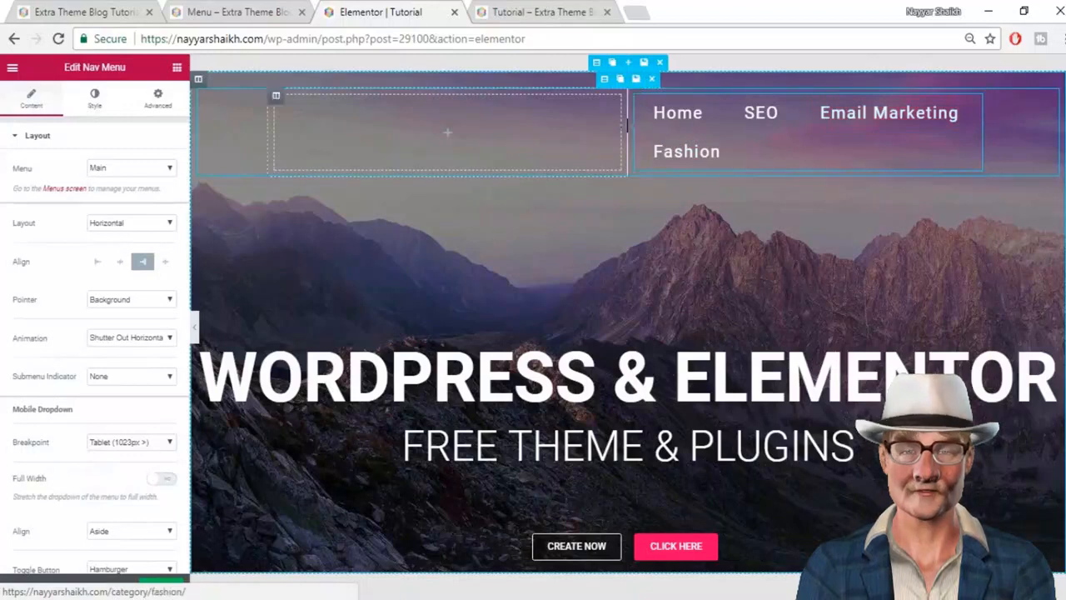
left_click_drag(627, 131, 513, 125)
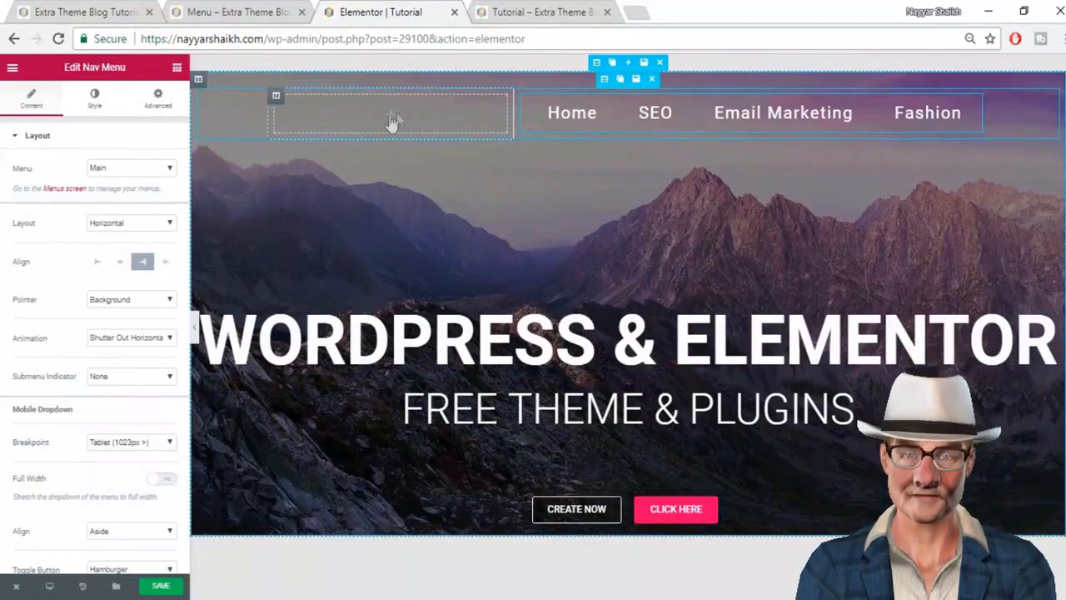
Step: Add an Image widget to the inner section's empty first column and insert digit.png from the media library
left_click(176, 68)
left_click_drag(48, 226, 416, 112)
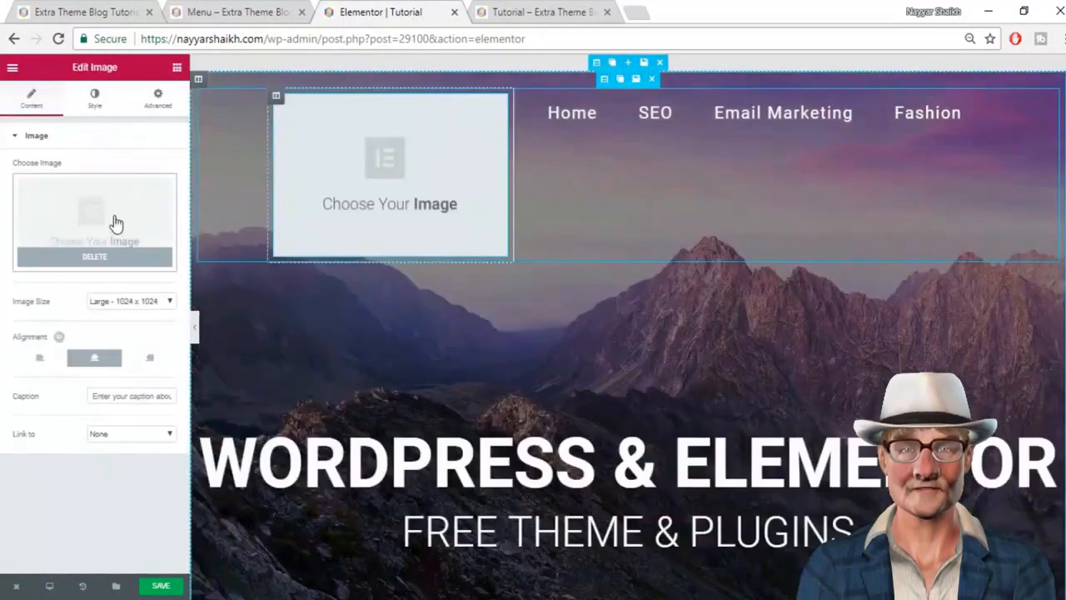
left_click(117, 223)
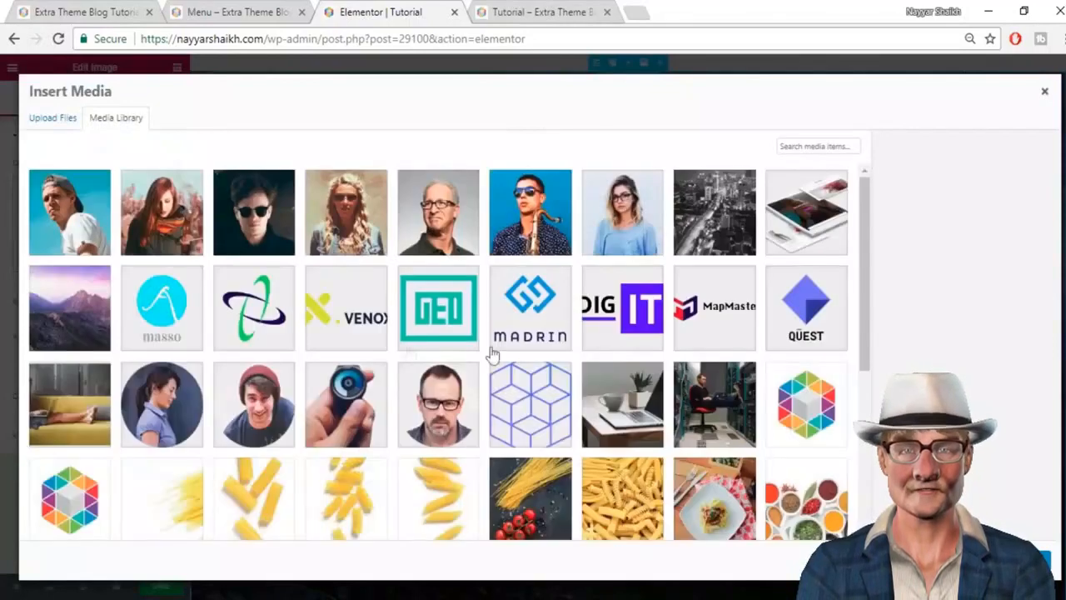
left_click(615, 324)
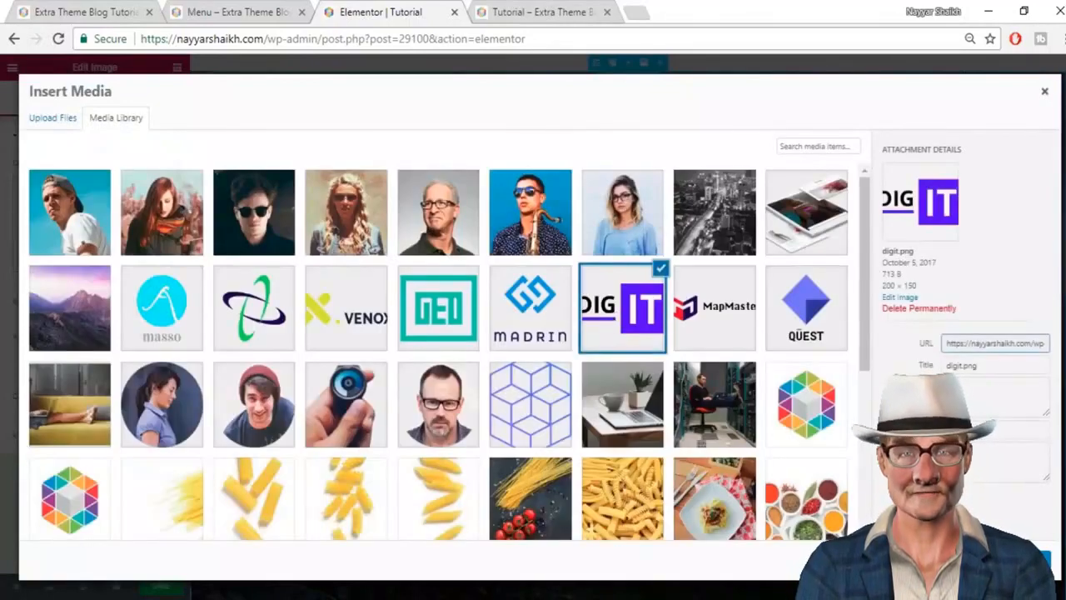
left_click(1030, 560)
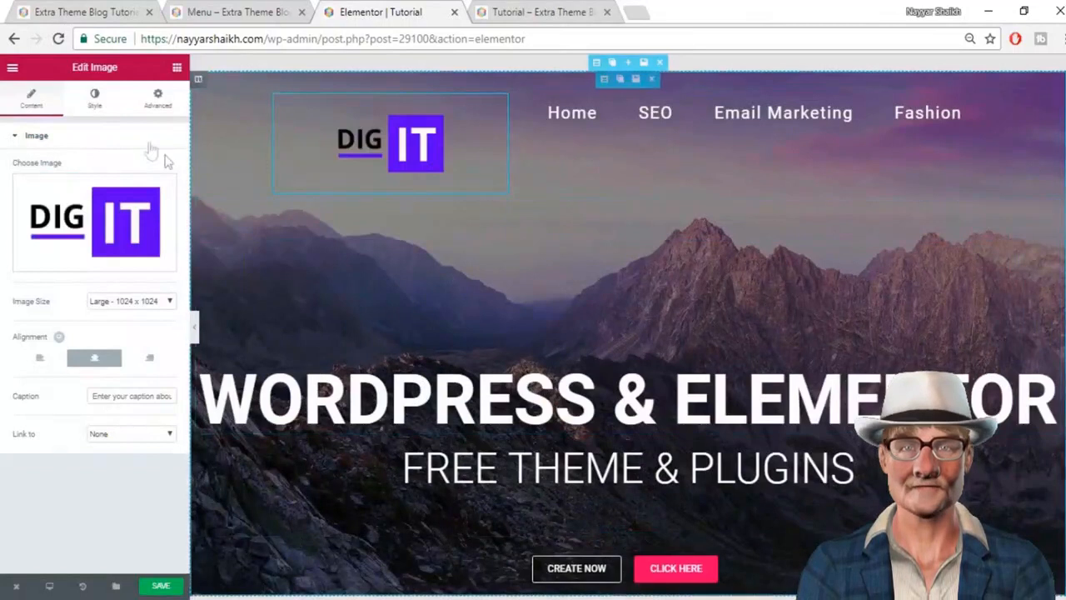
Step: Align the DIG IT logo image to the left of its column
left_click(95, 106)
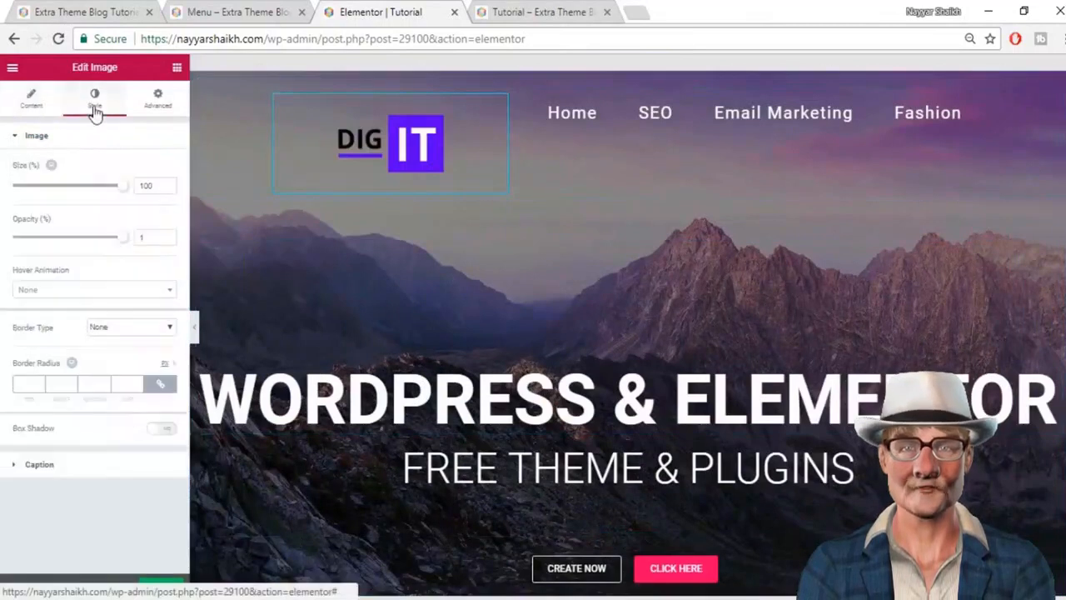
left_click(31, 98)
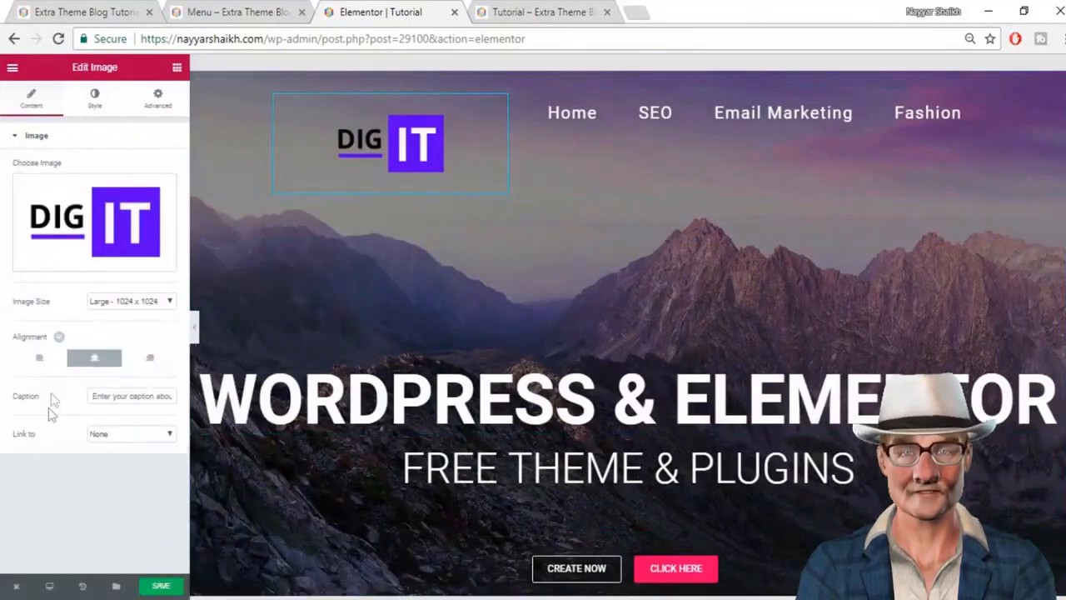
left_click(40, 360)
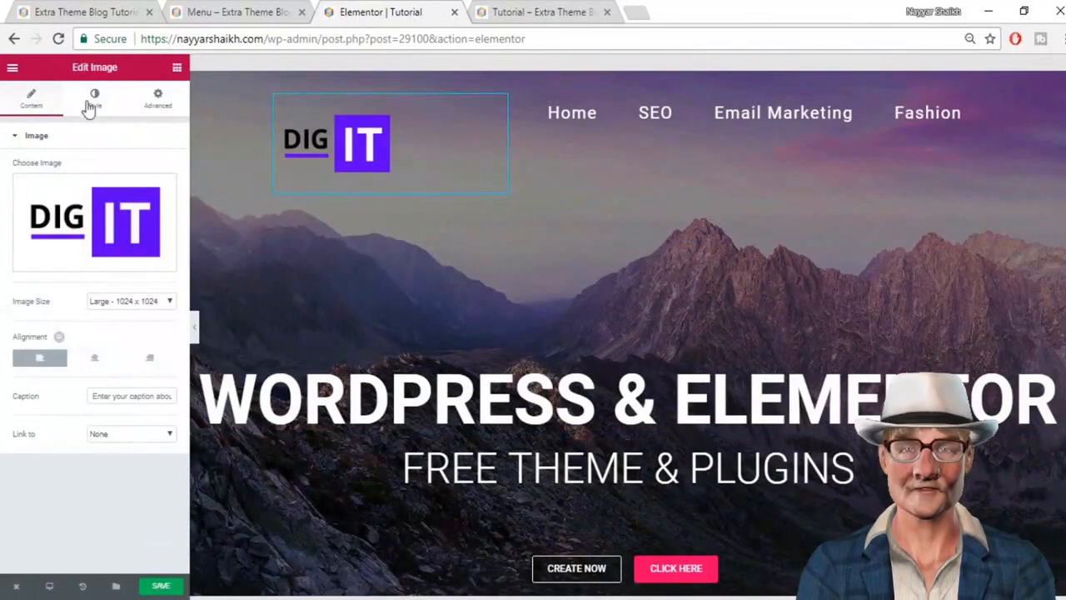
Step: Link the logo to a custom URL using the home page address copied from its open tab, and check the home page's logo link
left_click(158, 445)
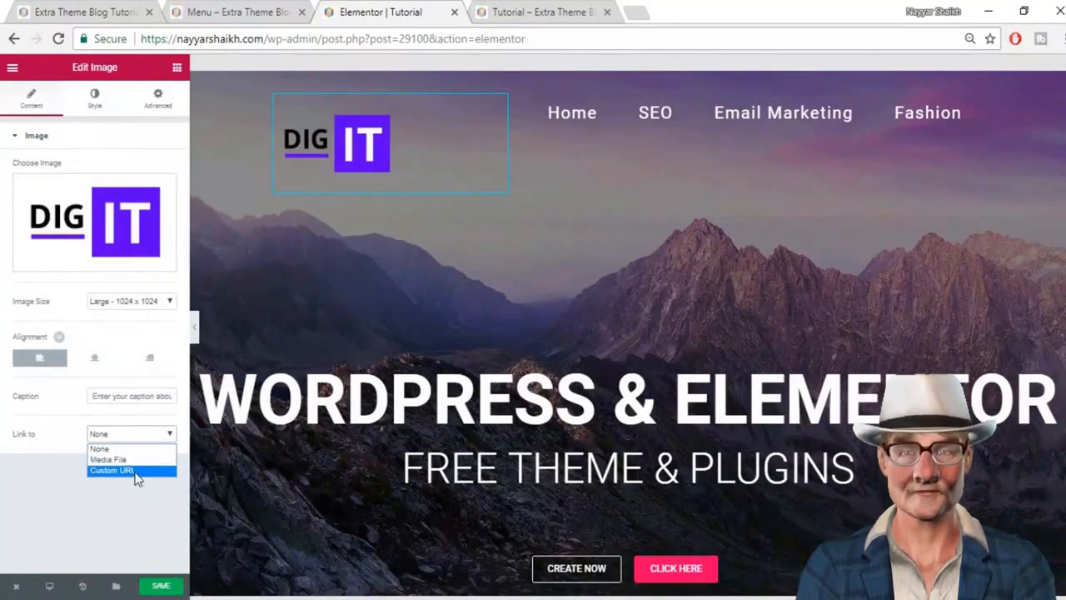
left_click(133, 472)
left_click(128, 472)
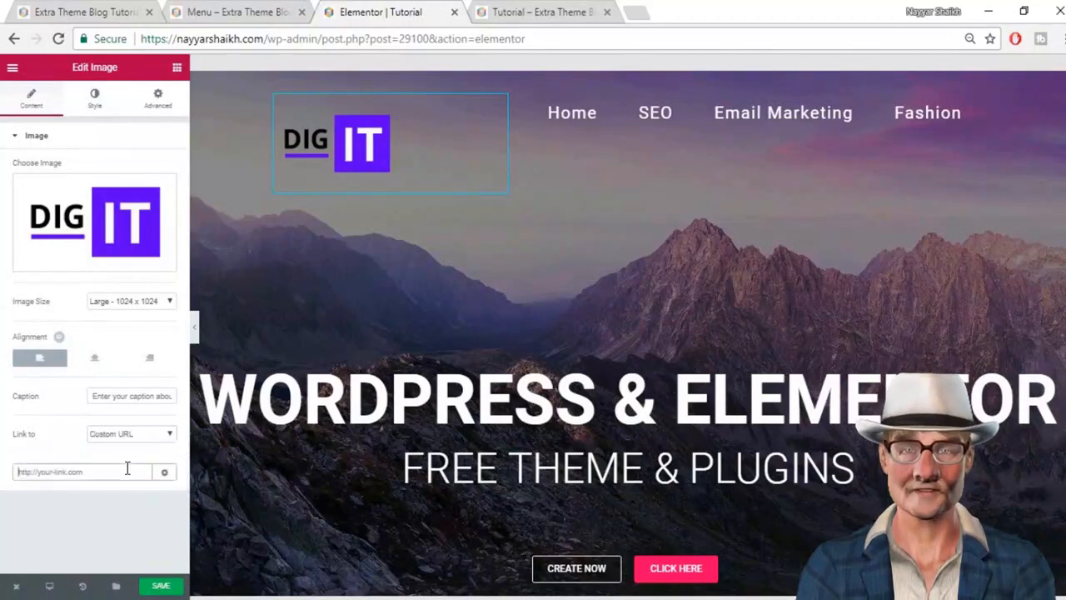
left_click(75, 13)
left_click_drag(302, 39, 115, 56)
key("ctrl+c")
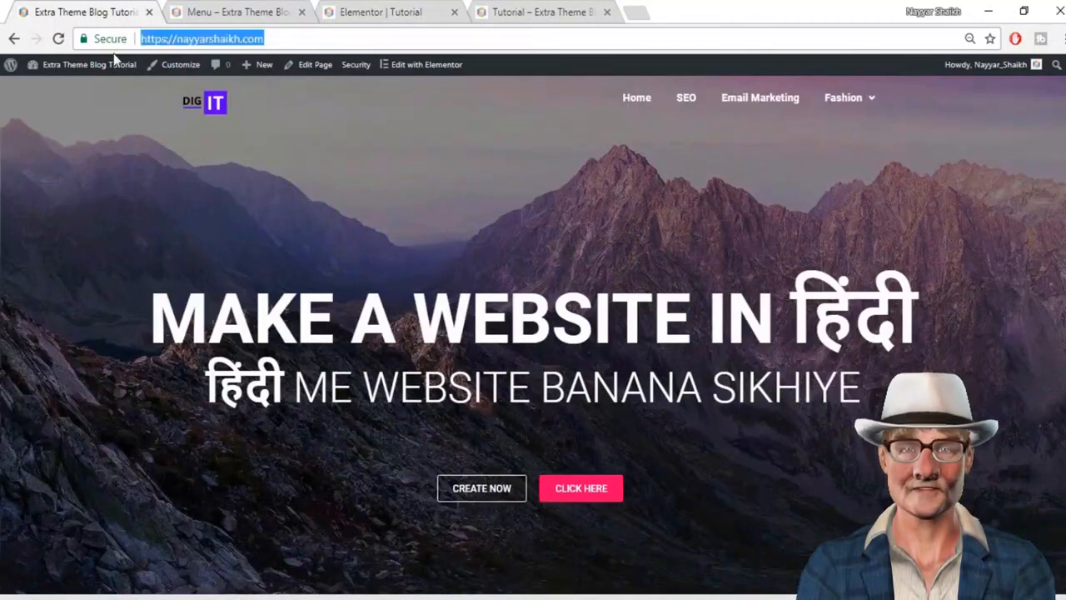
left_click(356, 10)
key("ctrl+v")
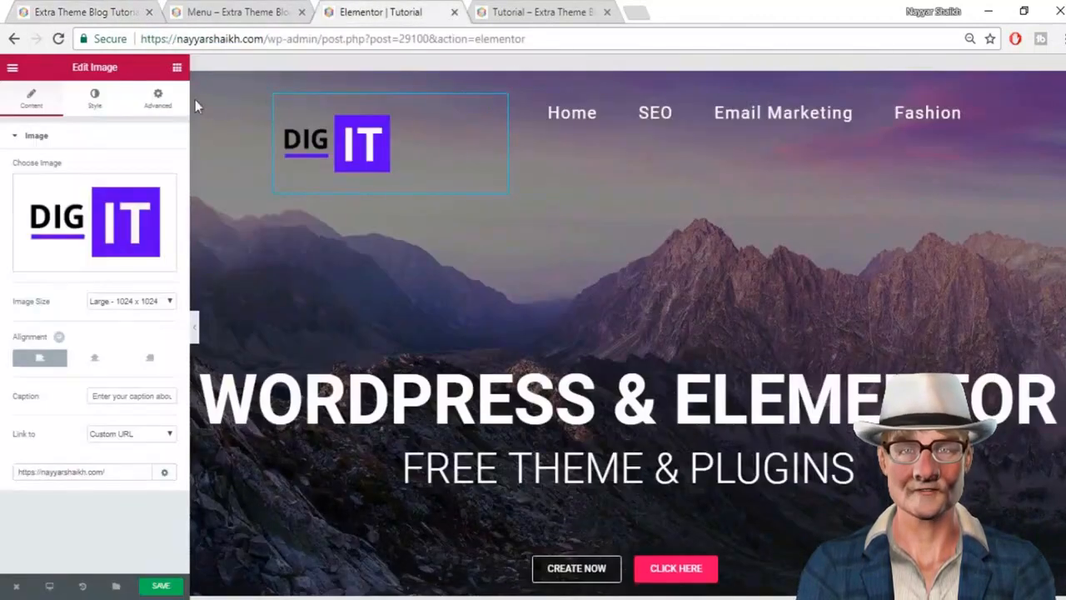
left_click(86, 10)
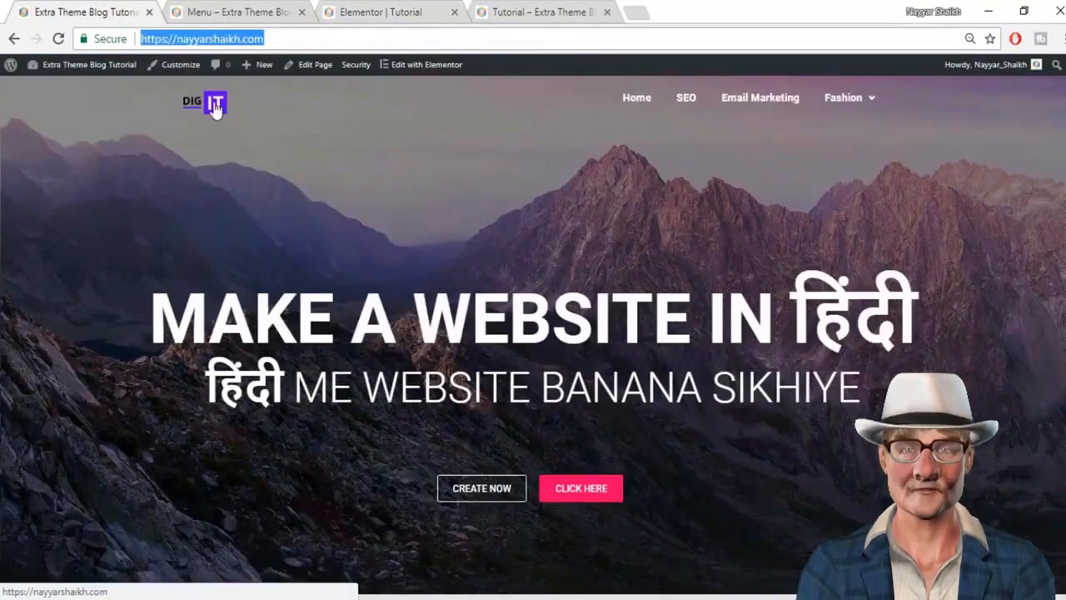
left_click(358, 10)
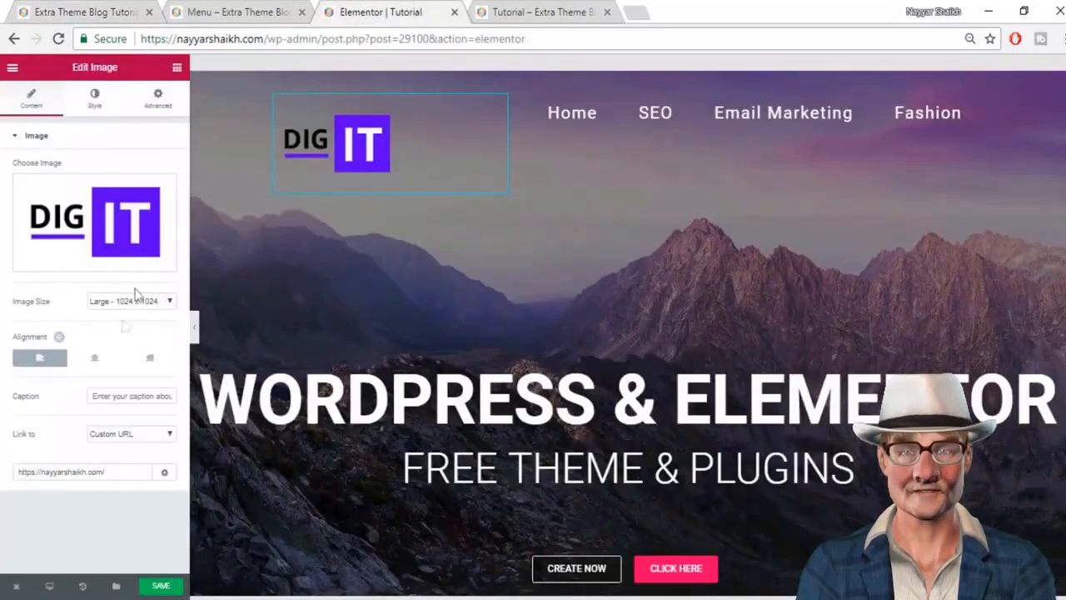
Step: Scale the logo image to 25% with a Grow hover animation, and save the page
left_click(92, 98)
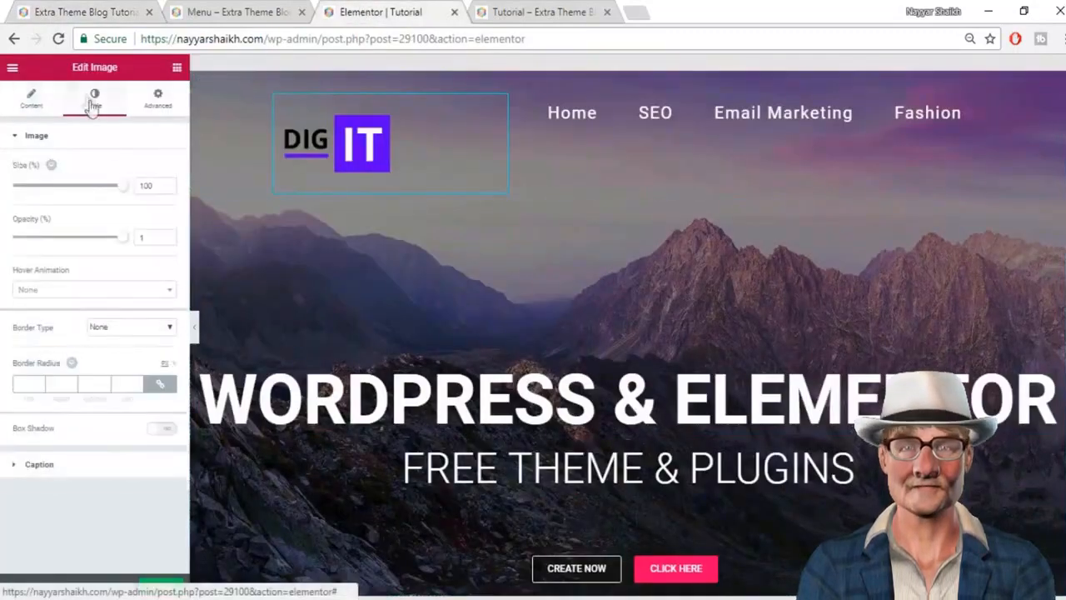
left_click_drag(120, 195, 42, 205)
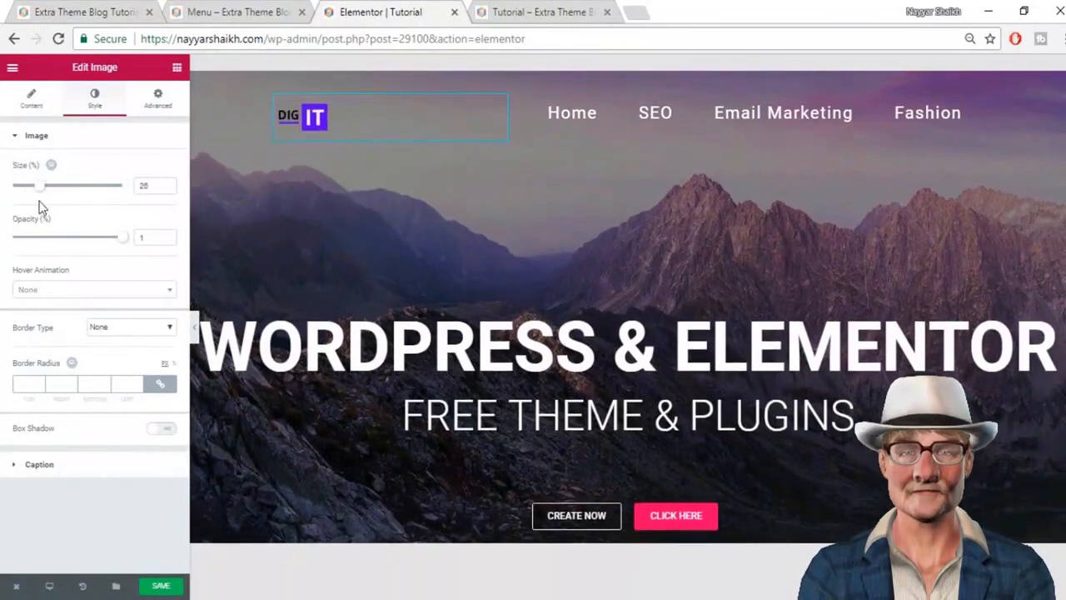
left_click_drag(118, 243, 146, 258)
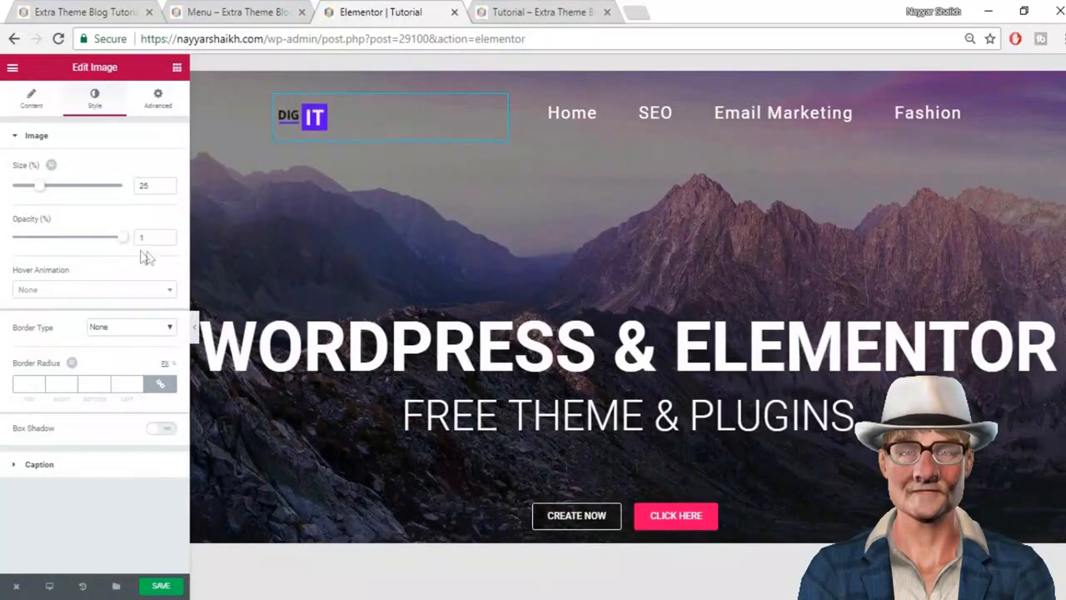
left_click(120, 291)
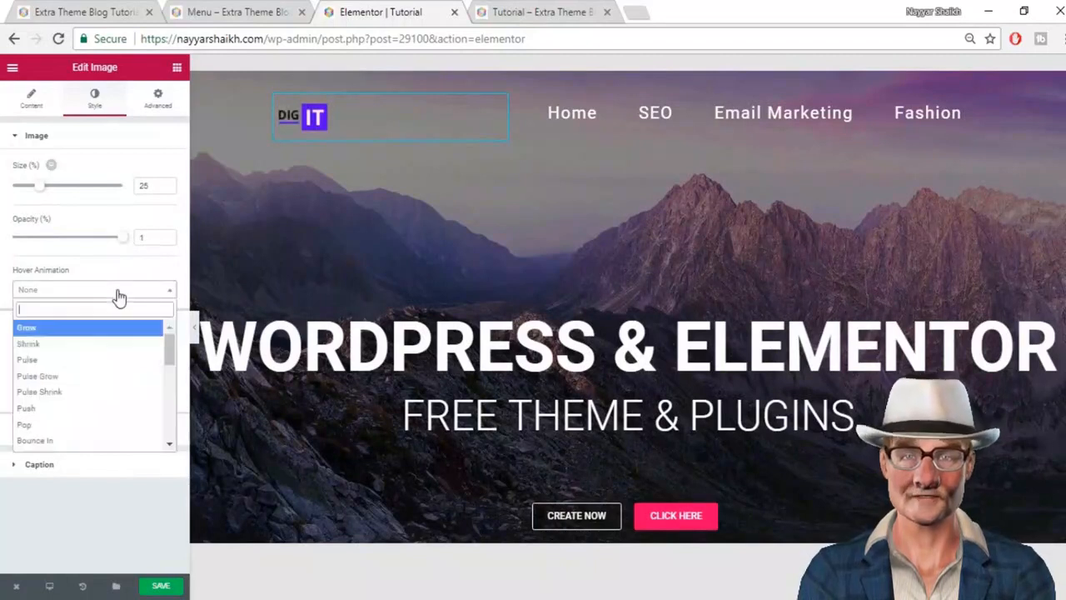
left_click(70, 334)
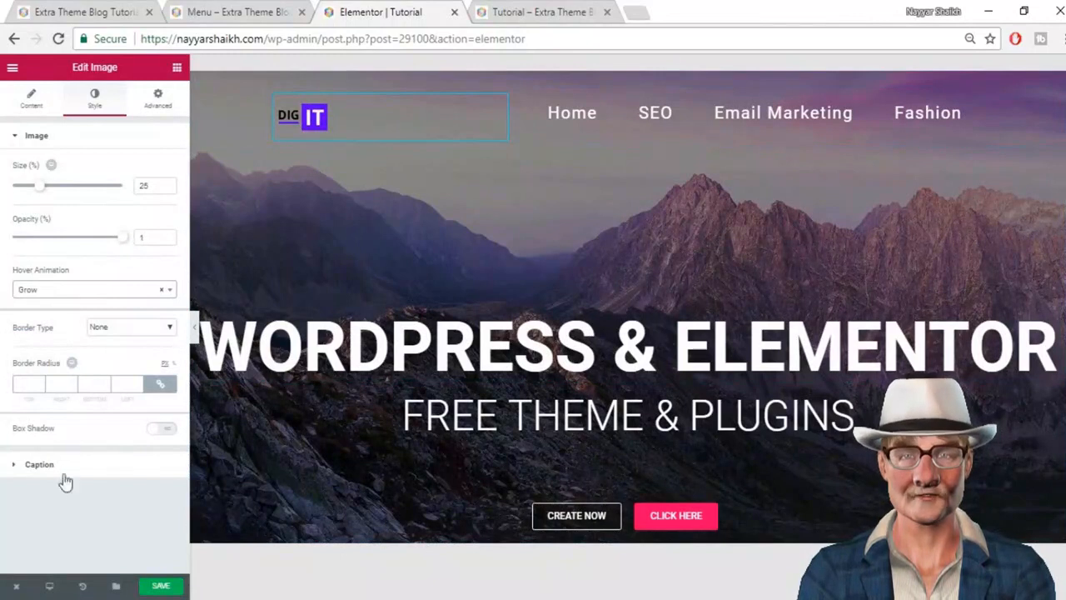
left_click(157, 587)
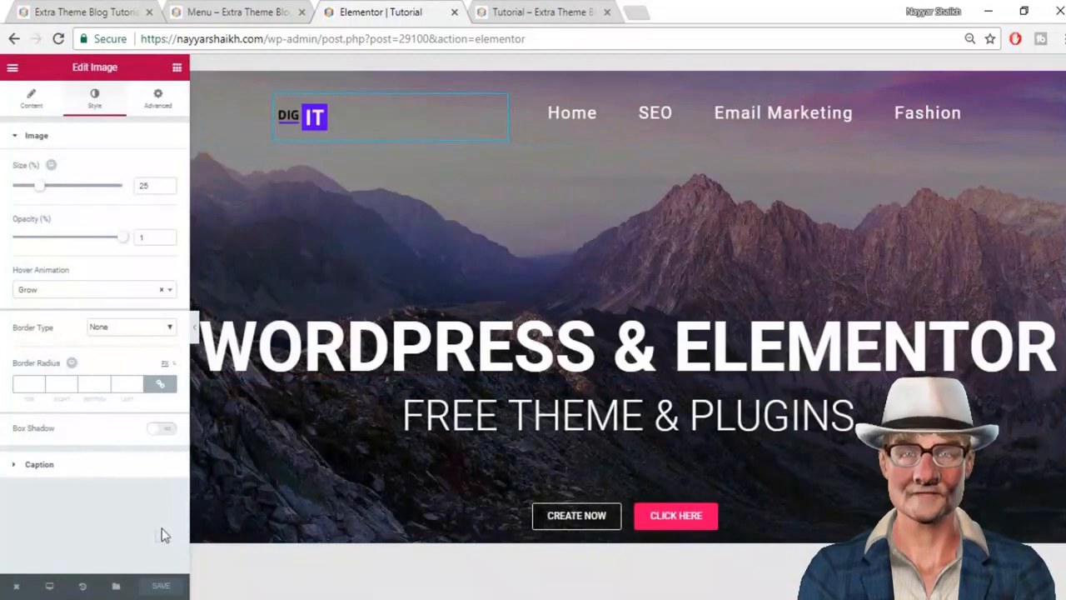
Step: Switch the page to the mobile preview and center the logo for mobile
left_click(50, 588)
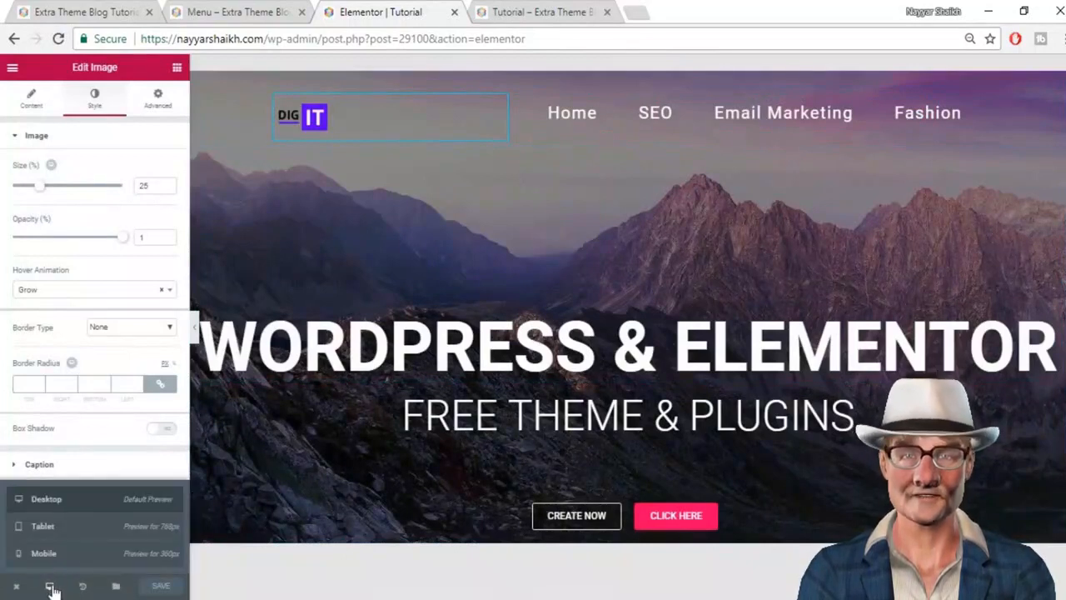
left_click(56, 555)
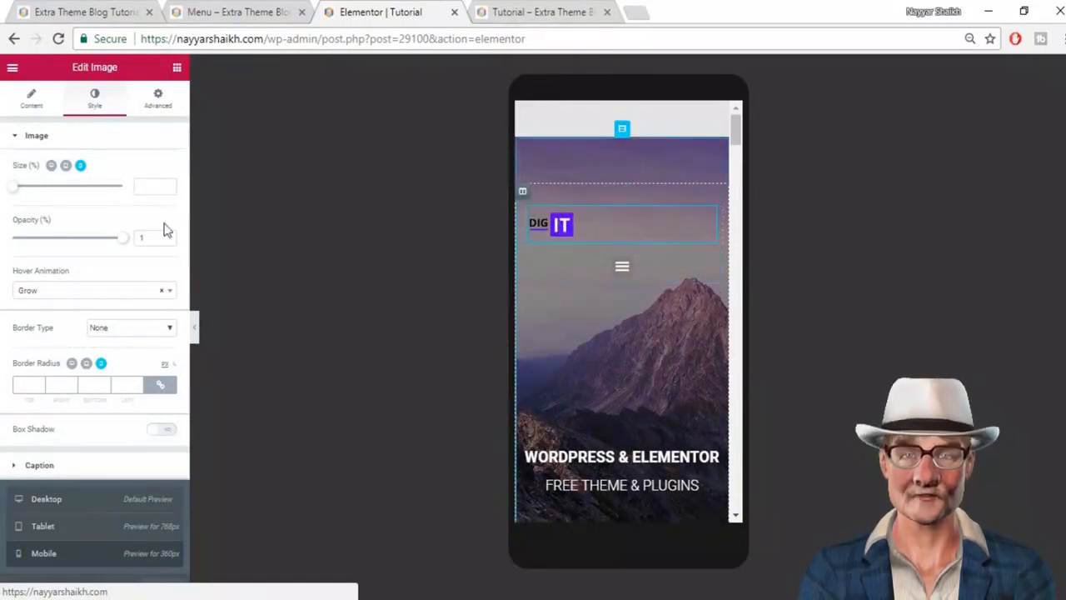
left_click(35, 115)
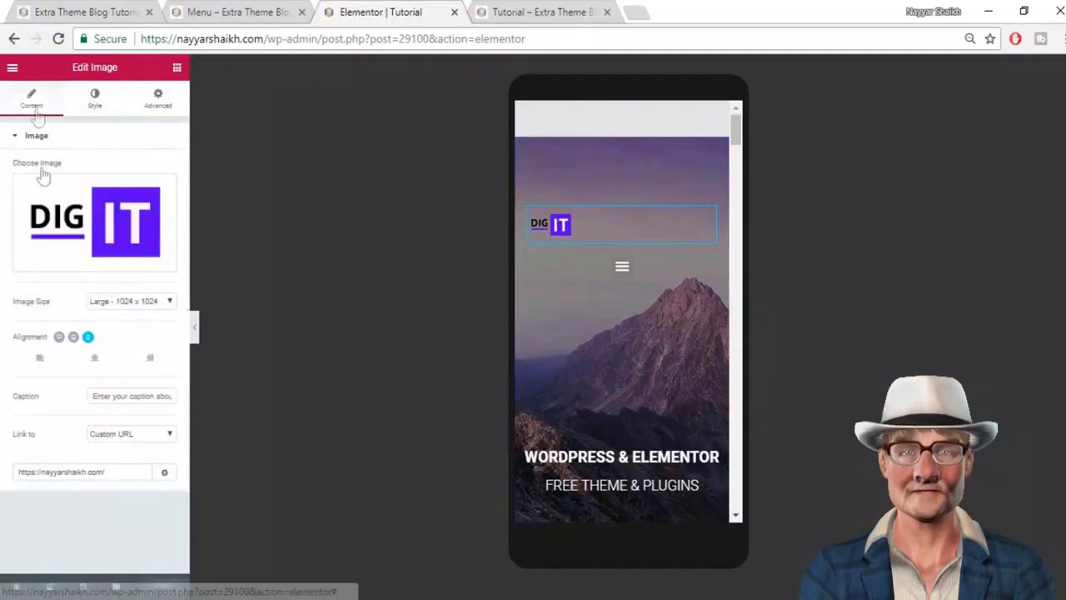
left_click(100, 363)
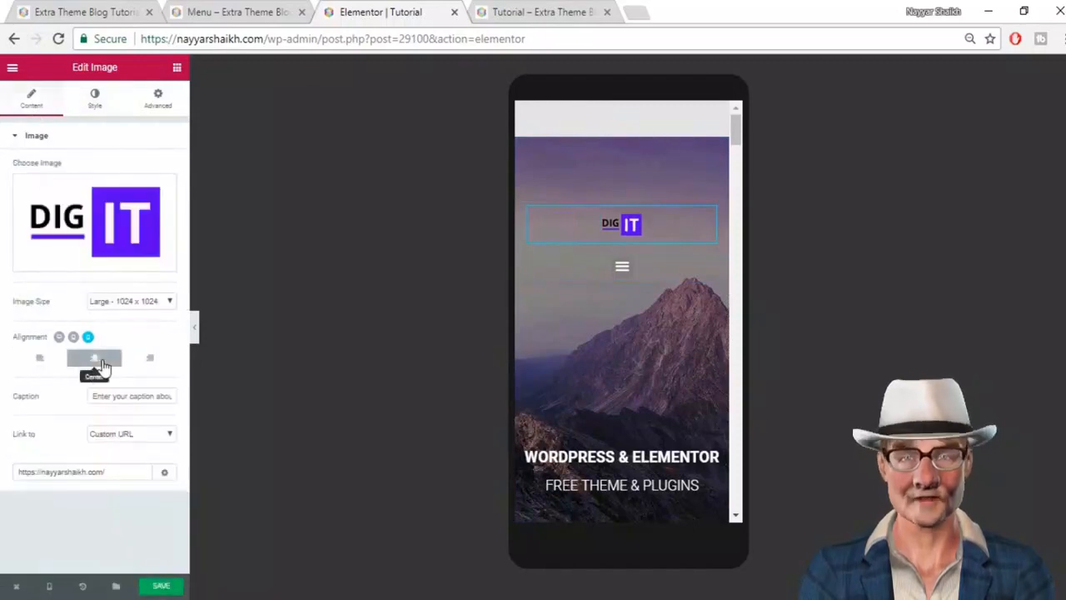
Step: Set the logo's mobile size to 48% and align it to the right
left_click(96, 100)
left_click_drag(18, 190, 70, 199)
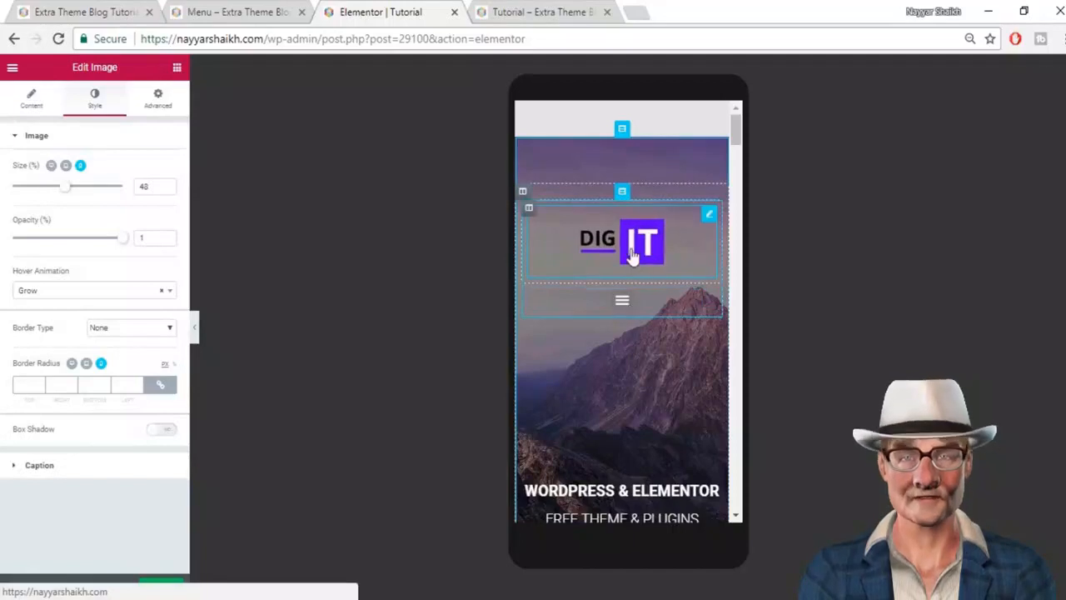
left_click(33, 103)
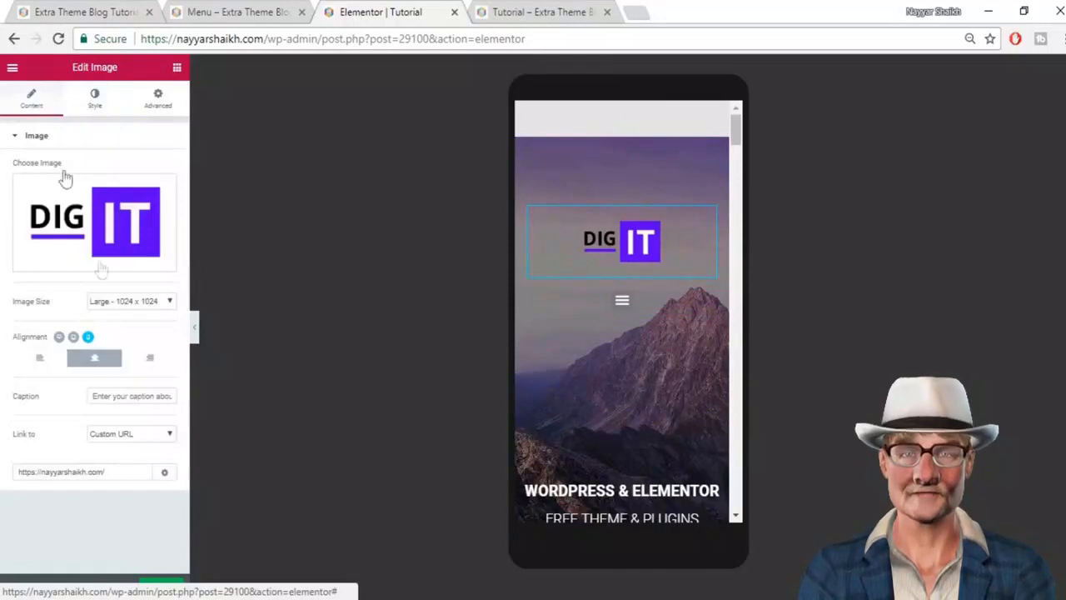
left_click(143, 362)
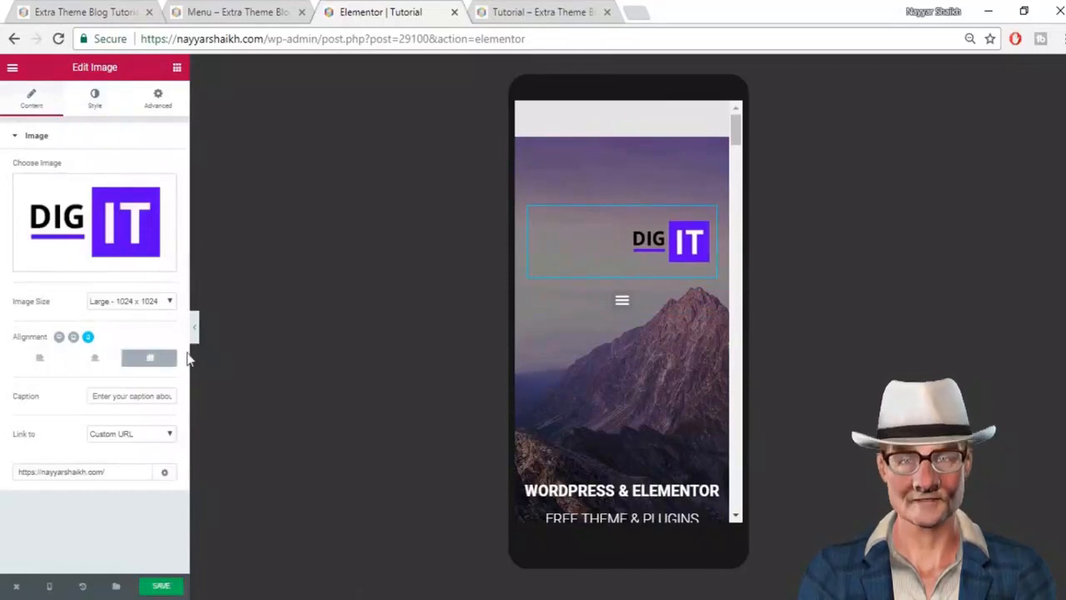
Step: Clear the nav menu's right alignment and align its mobile hamburger toggle to the left
left_click(618, 305)
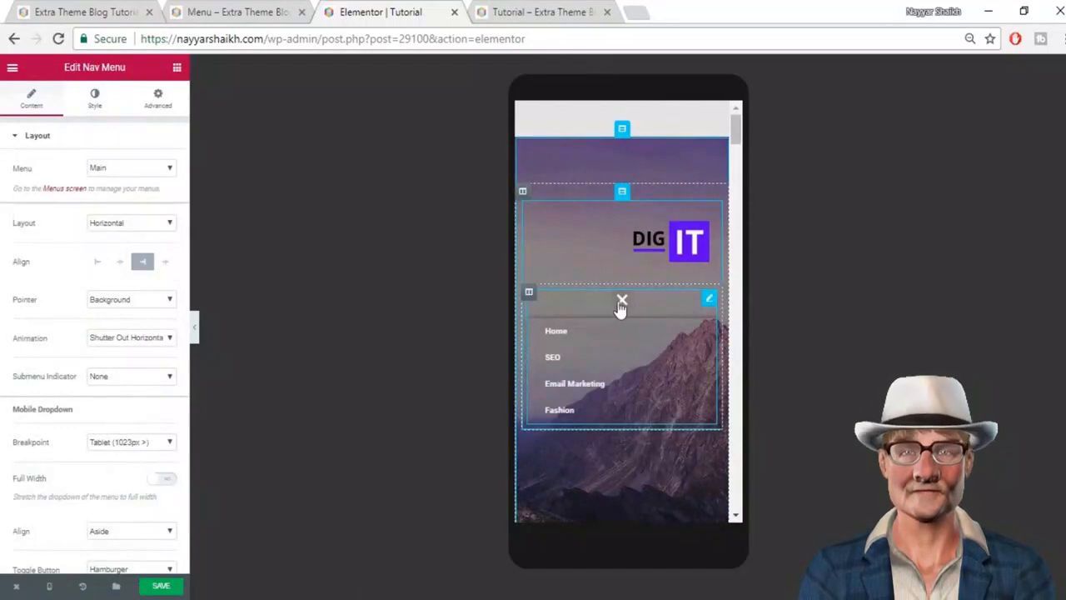
left_click(621, 301)
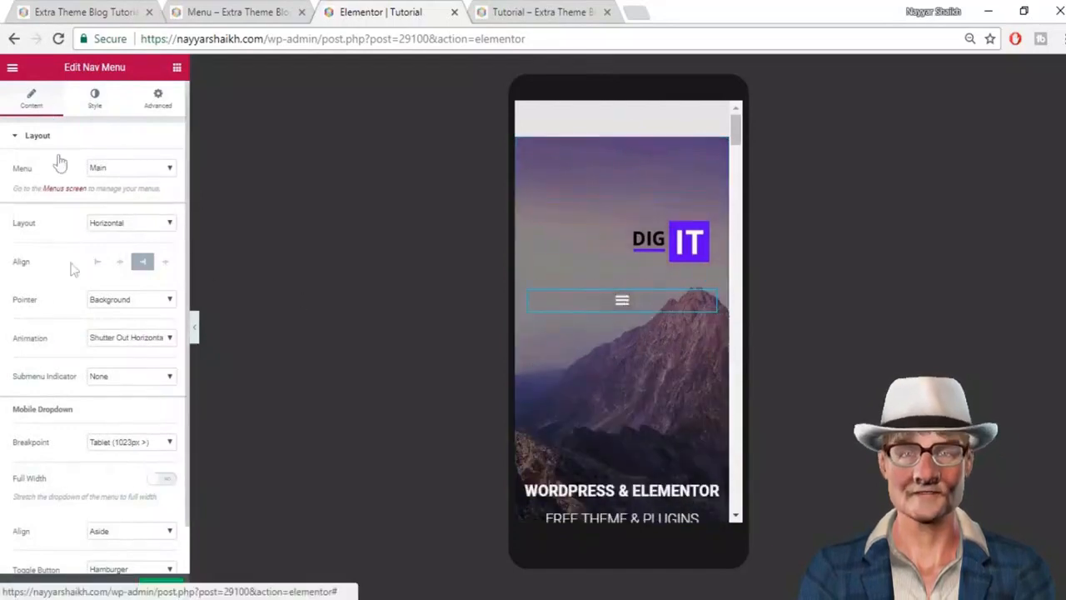
scroll(88, 381, "down", 1)
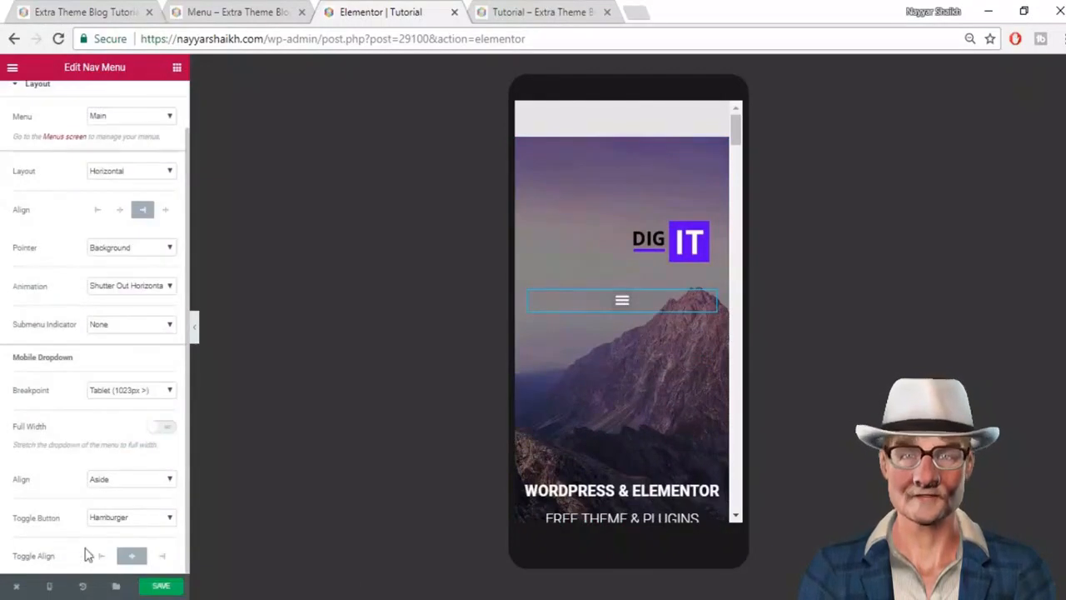
left_click(97, 214)
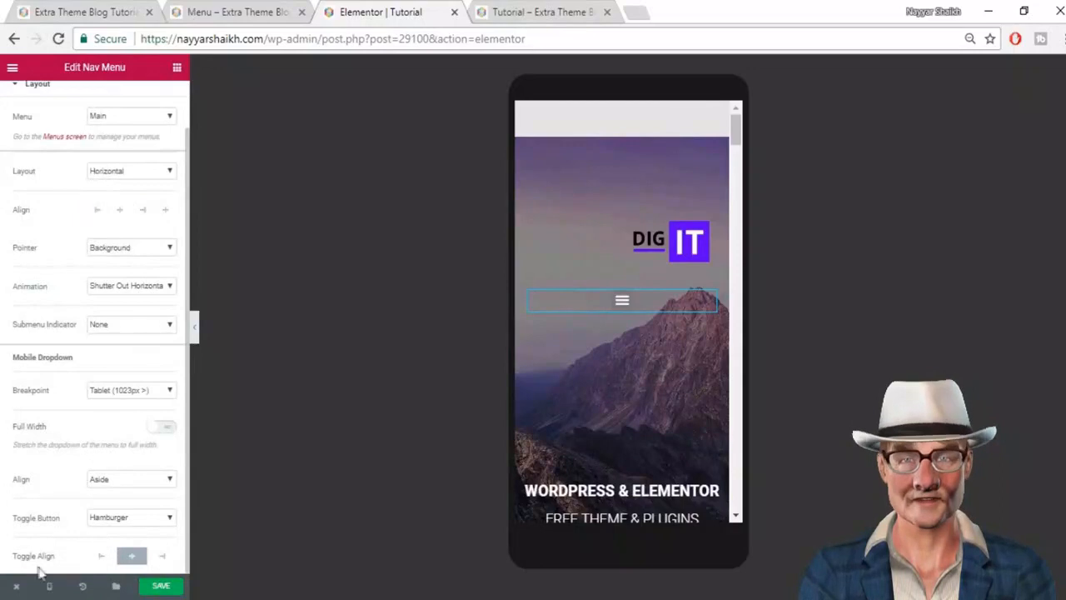
left_click(100, 558)
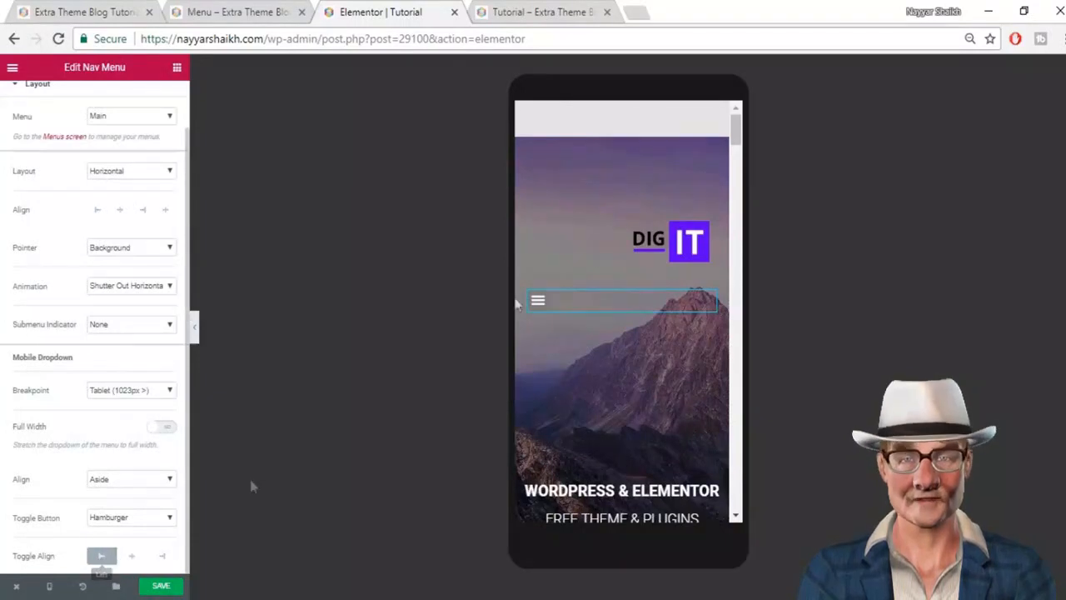
Step: Enlarge the nav menu's toggle button to size 42
scroll(116, 275, "up", 1)
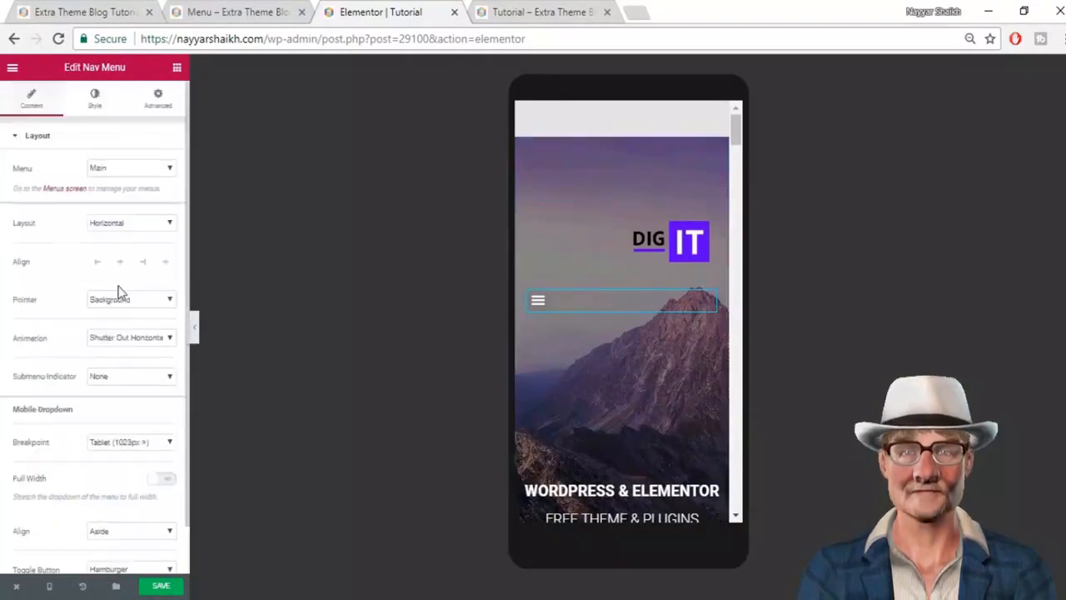
left_click(95, 107)
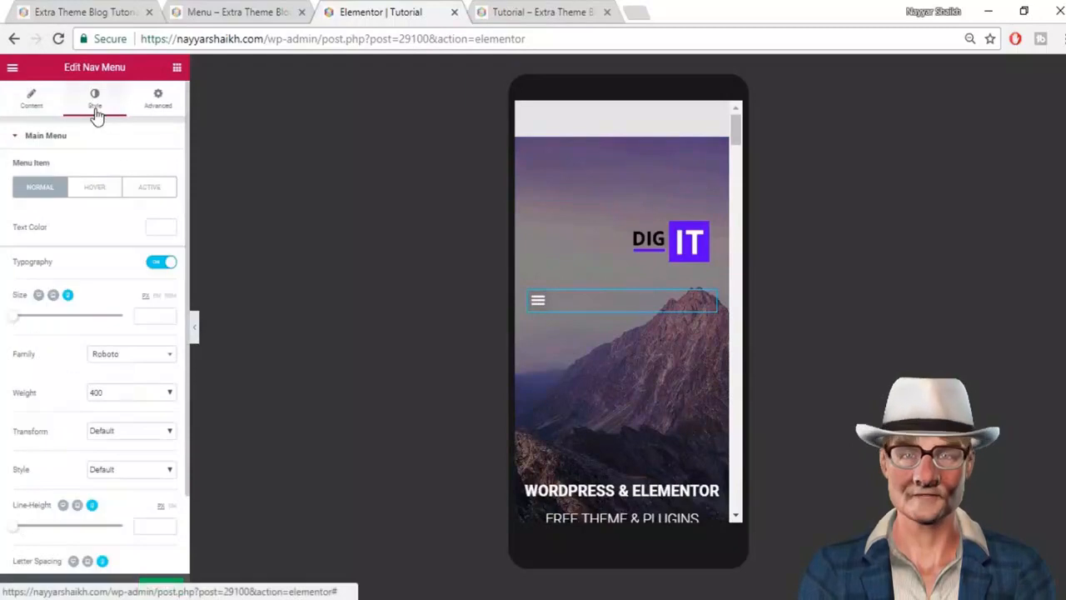
left_click(102, 143)
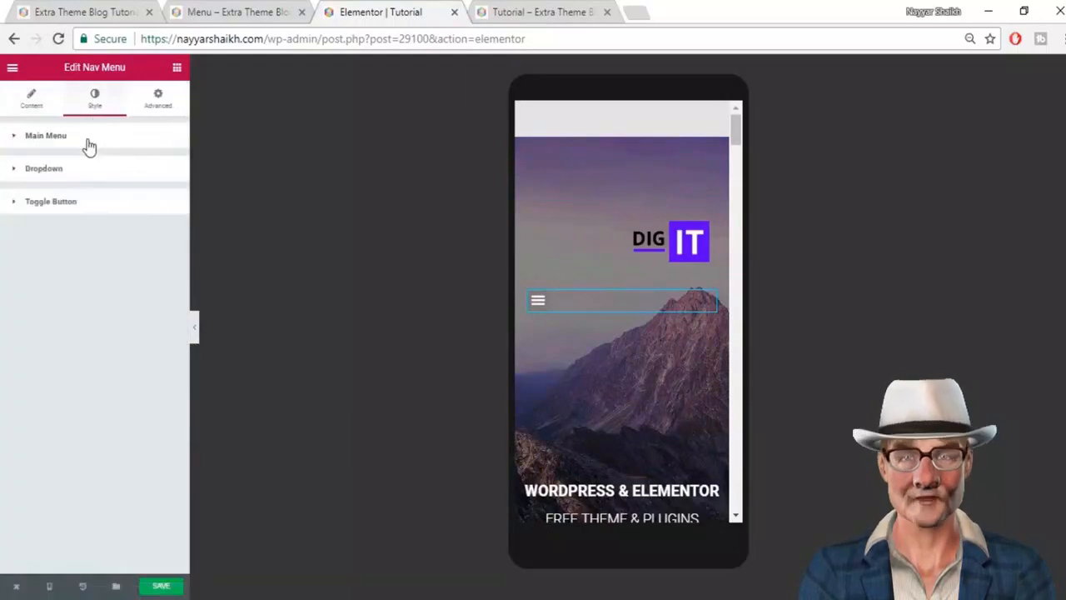
left_click(60, 208)
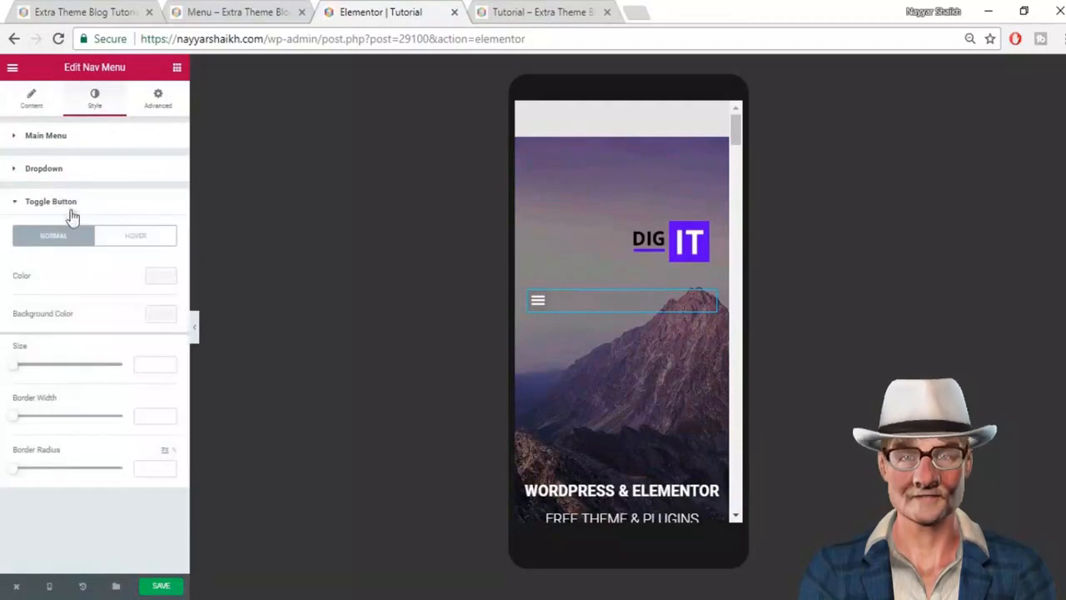
left_click_drag(17, 366, 50, 369)
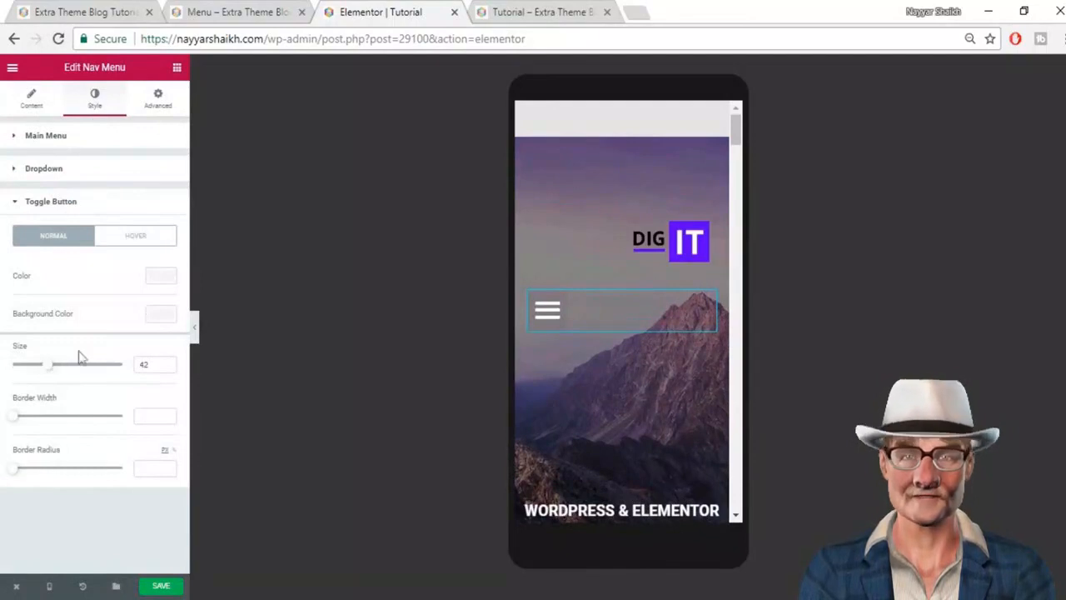
Step: Color the toggle button's icon white (#FFFFFF) and its background dark gray (#54595F)
left_click(159, 279)
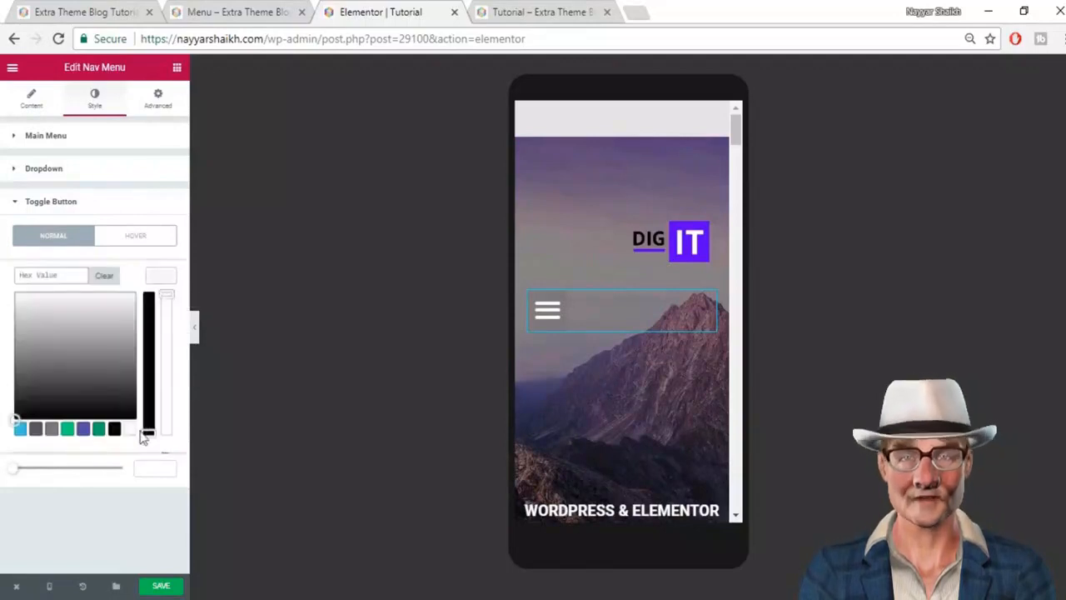
left_click(131, 428)
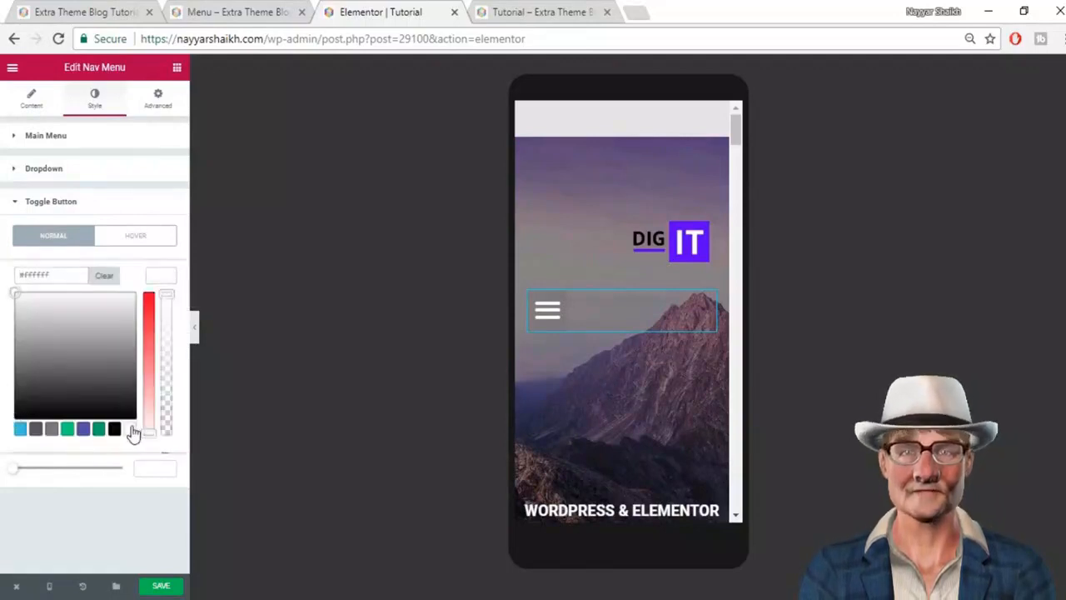
left_click(169, 277)
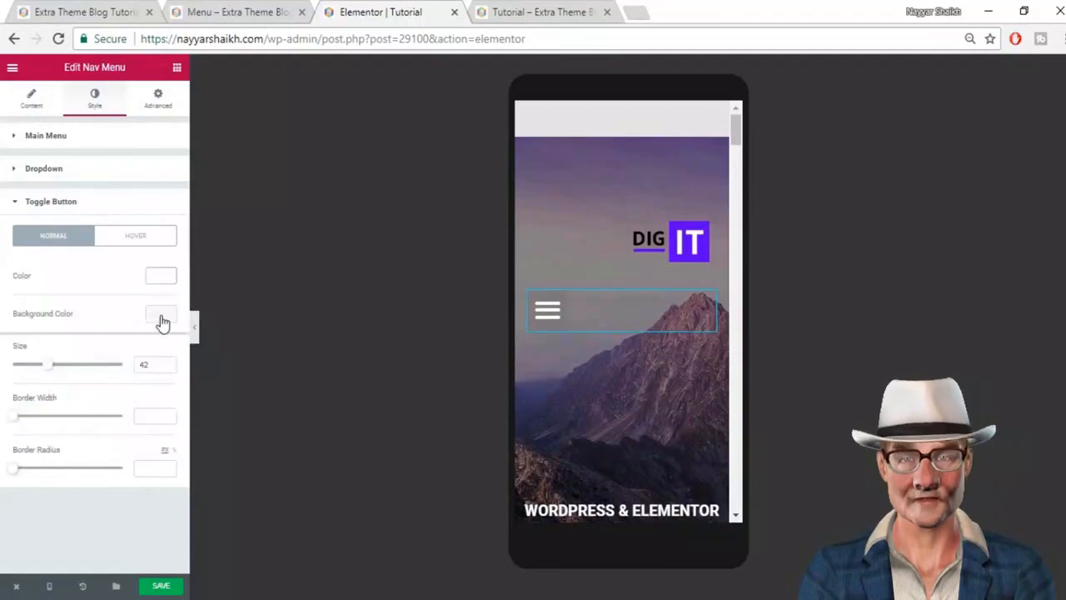
left_click(162, 320)
left_click(37, 467)
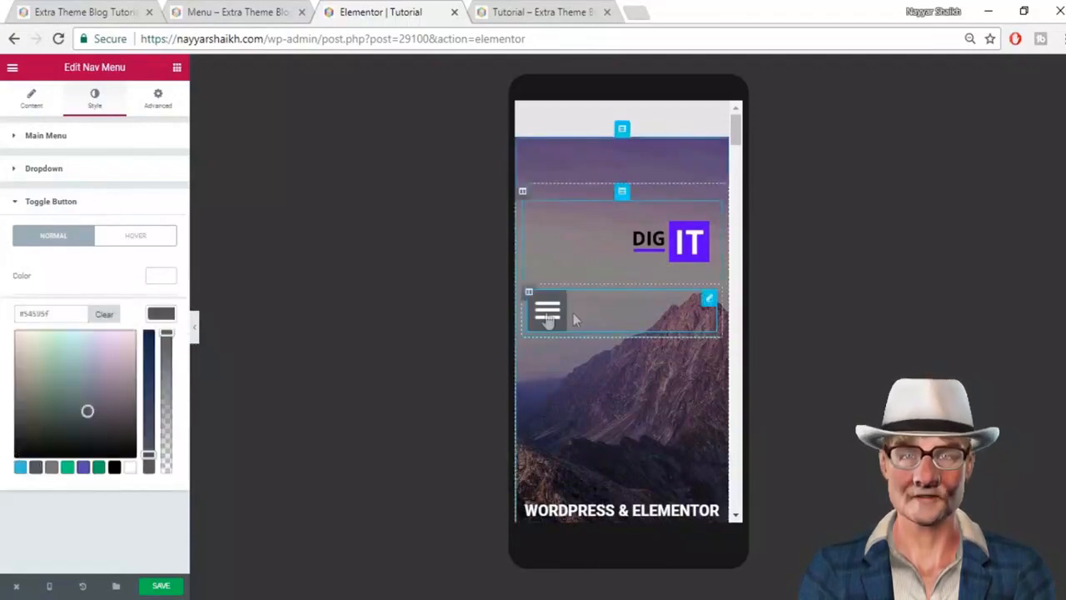
left_click(161, 317)
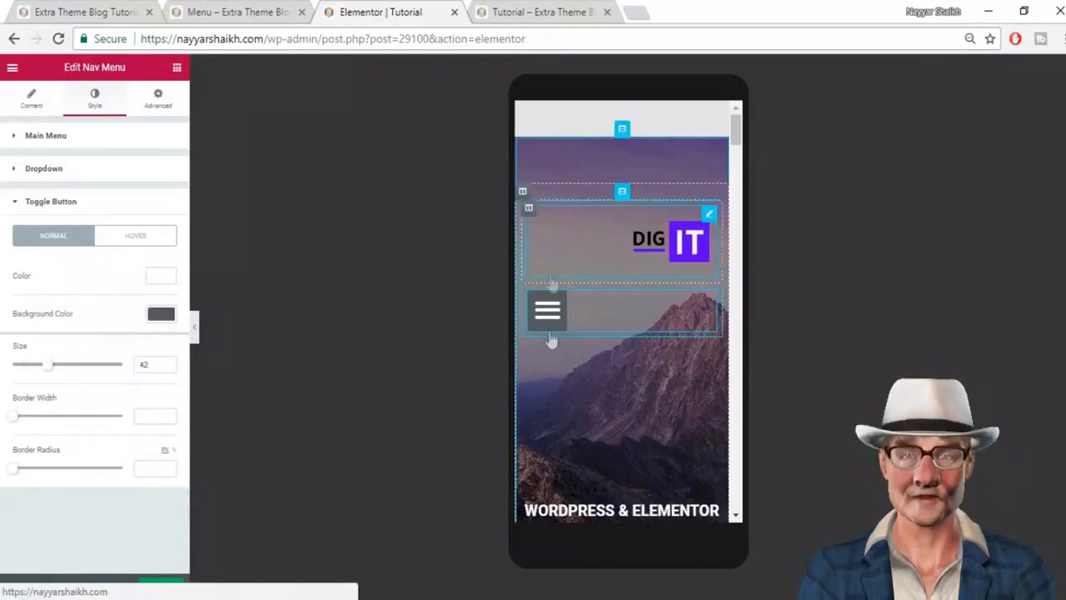
Step: Unlink the nav menu's mobile margins and set its top margin to -110 px, leaving the other sides at 0
left_click(164, 100)
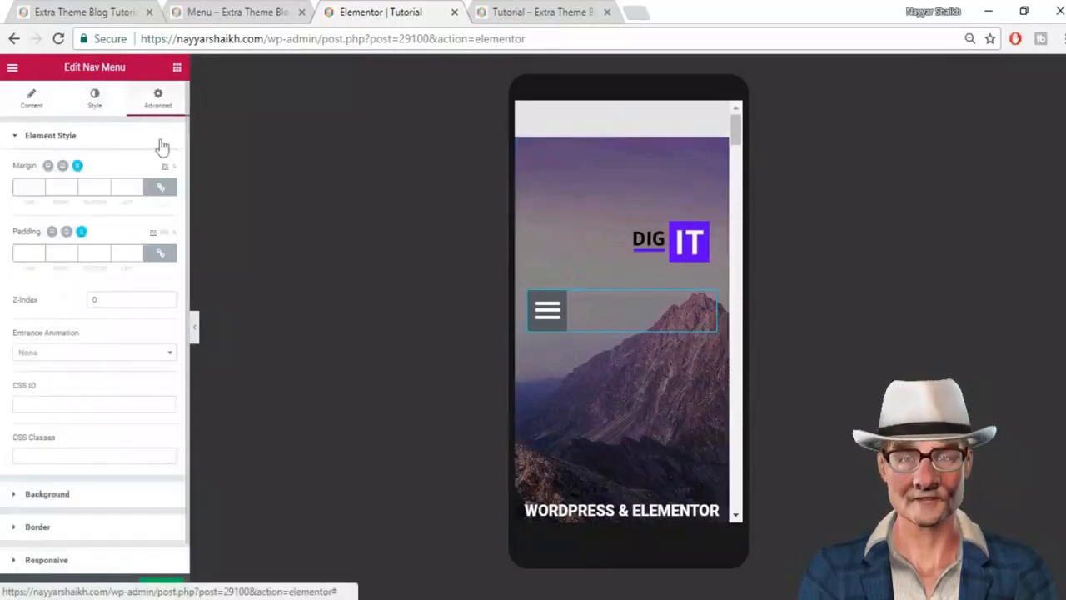
left_click(29, 188)
type("0")
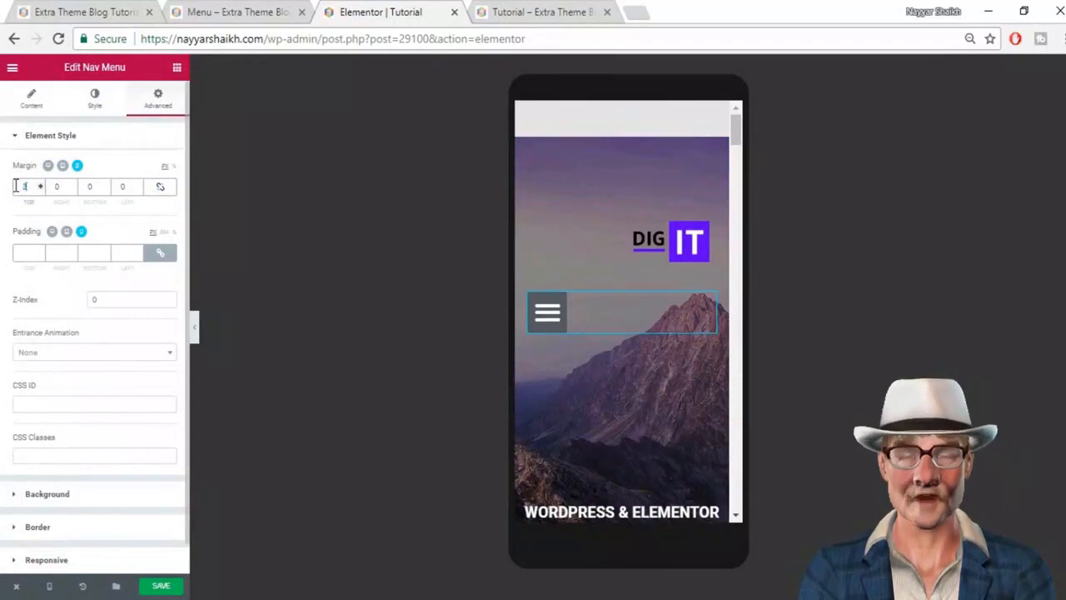
type("30")
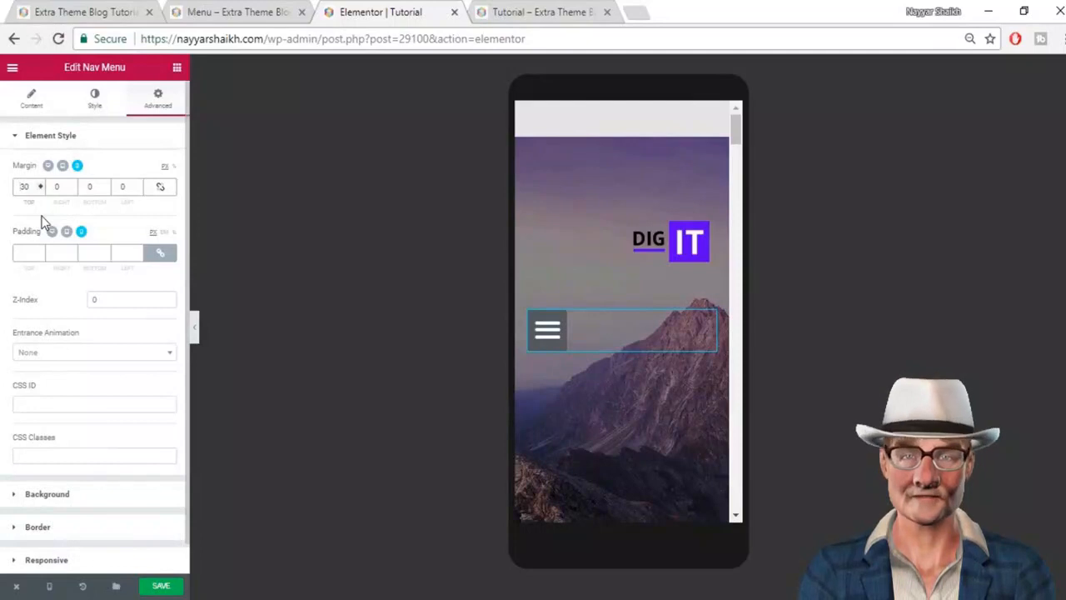
type("-")
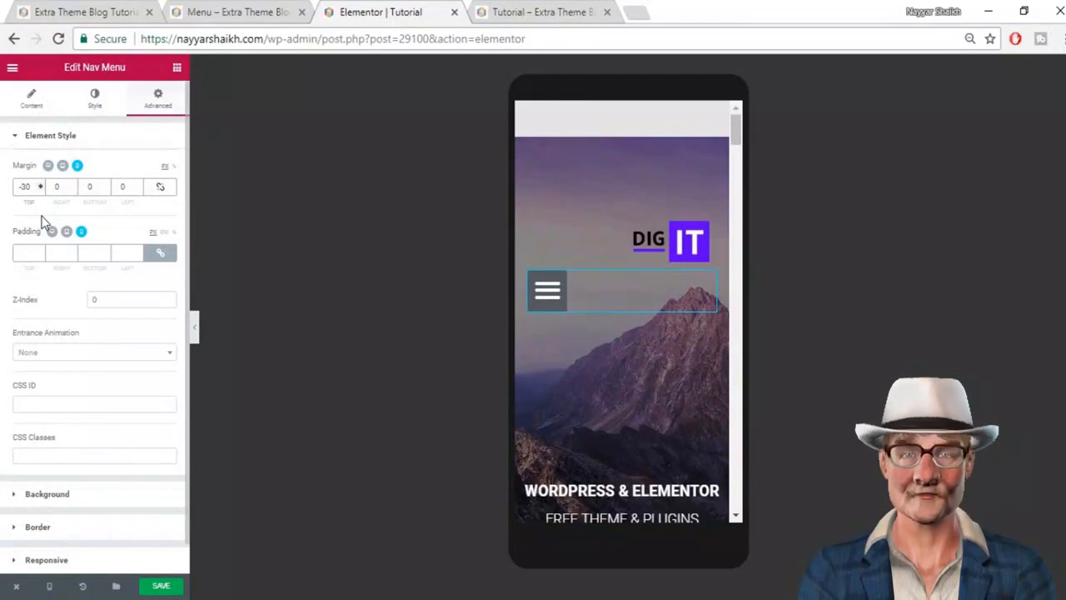
key("Delete")
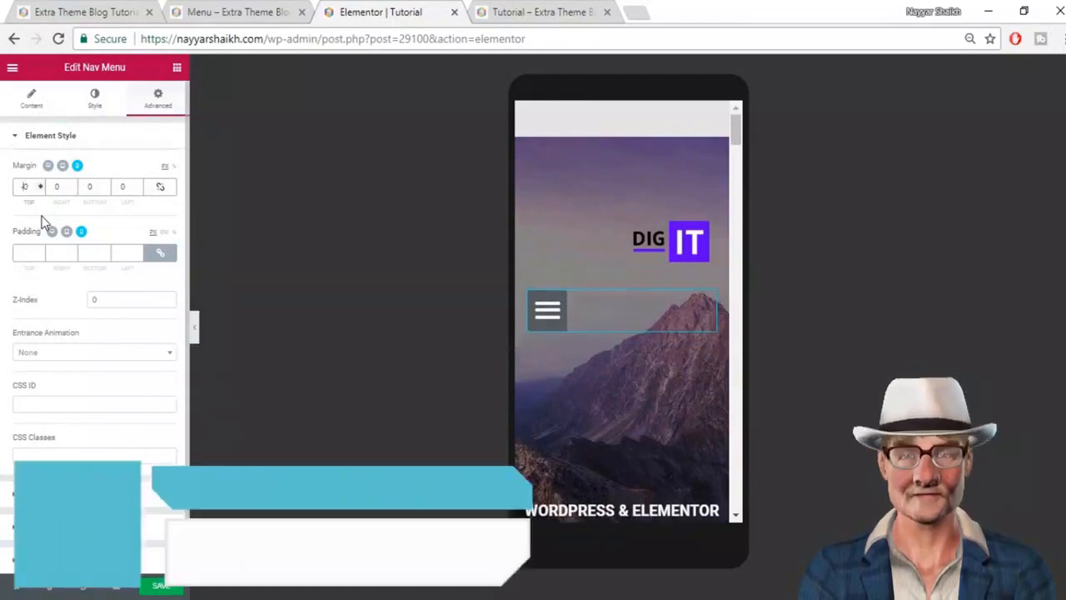
type("5")
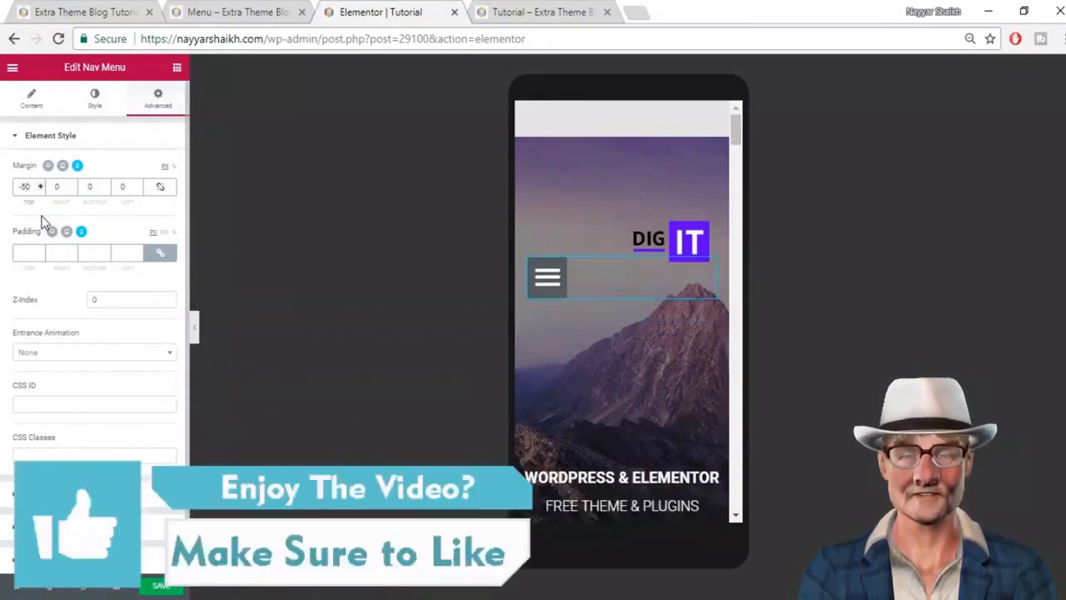
key("BackSpace")
type("15")
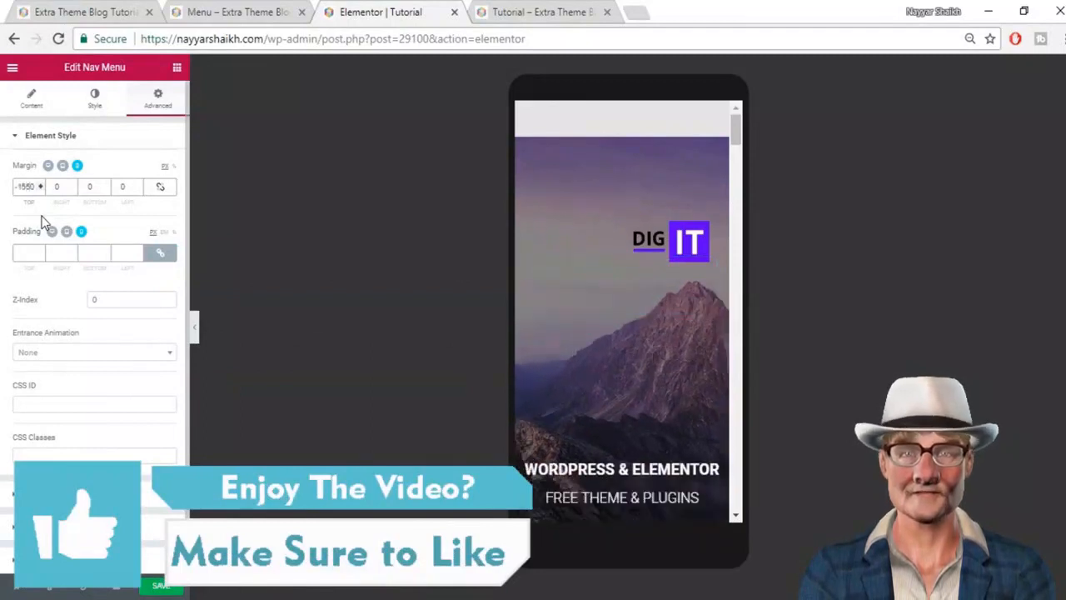
key("BackSpace")
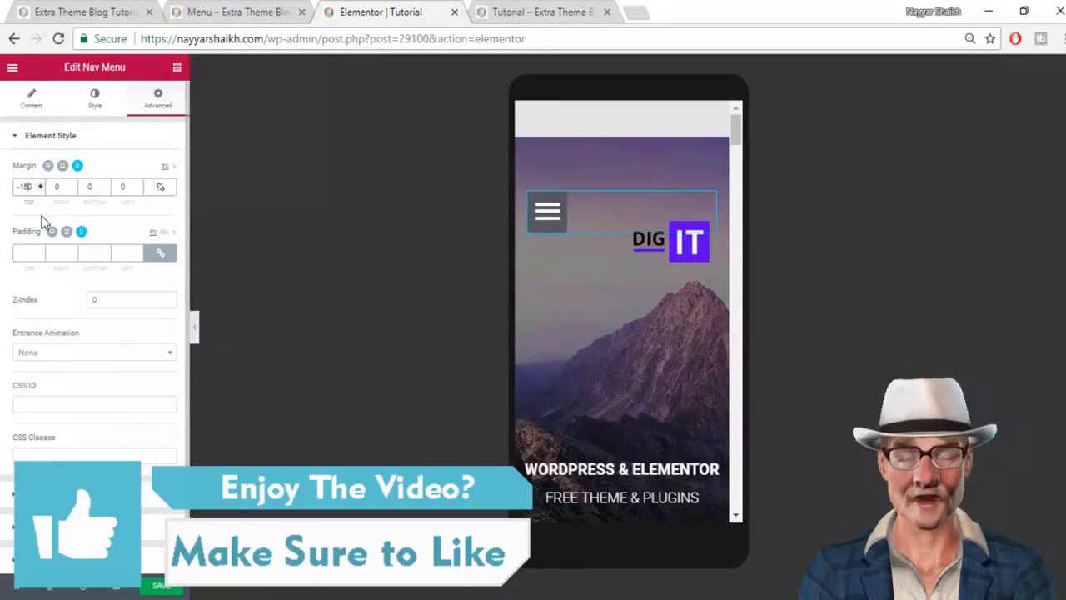
key("BackSpace")
type("0")
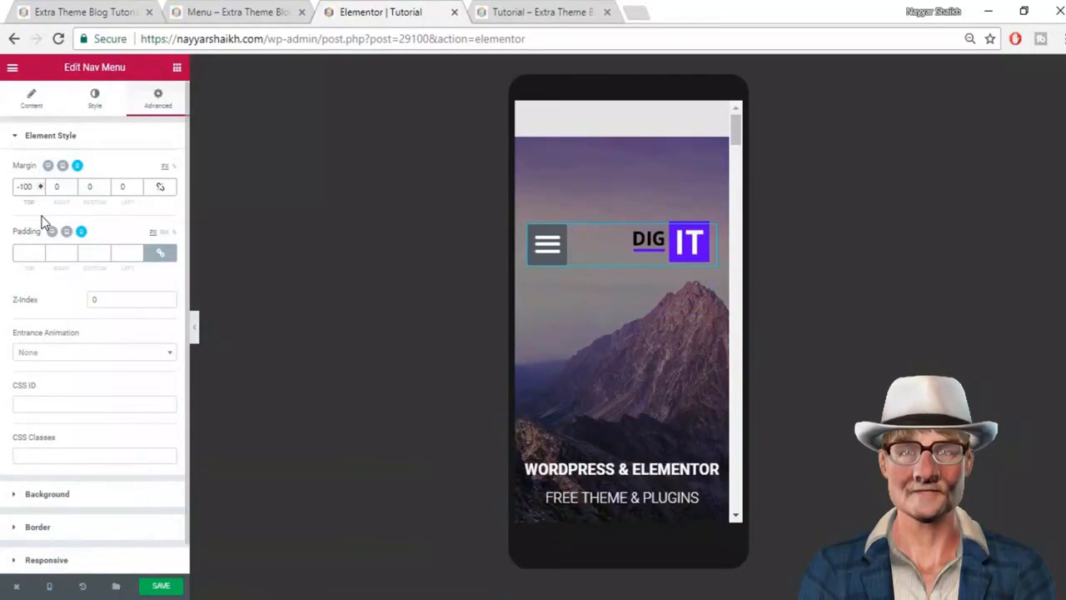
key("BackSpace")
key("BackSpace")
type("10")
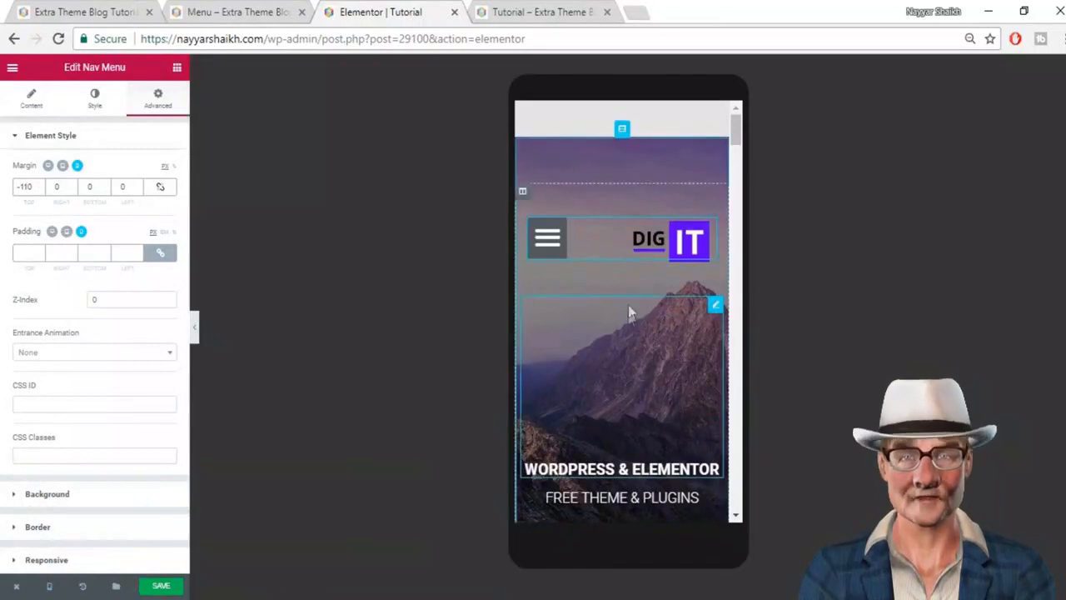
Step: Return the preview to desktop view and save the page
left_click(629, 280)
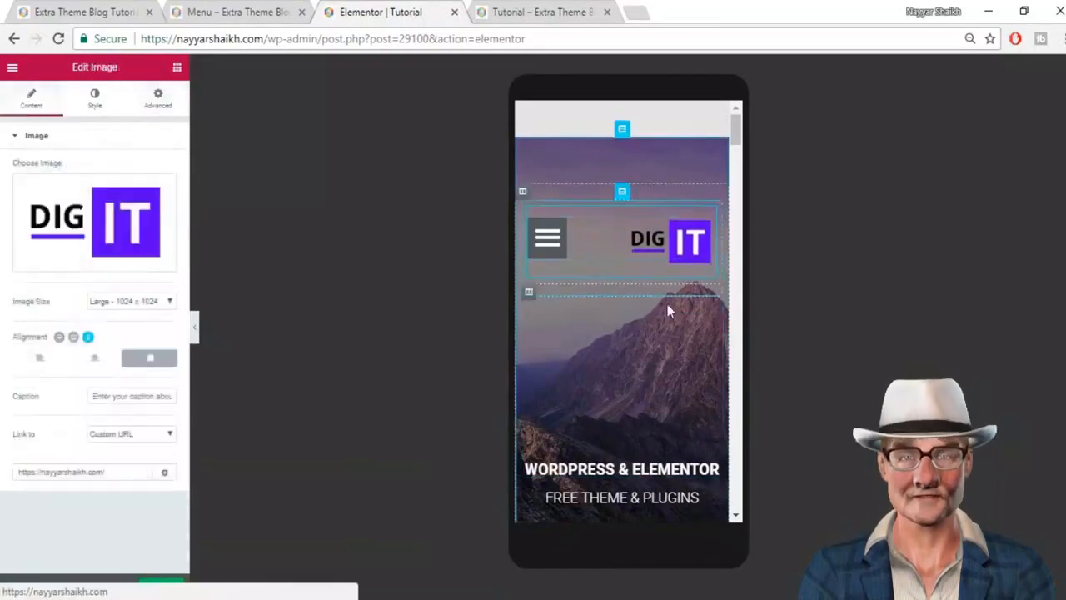
left_click(549, 255)
left_click(549, 255)
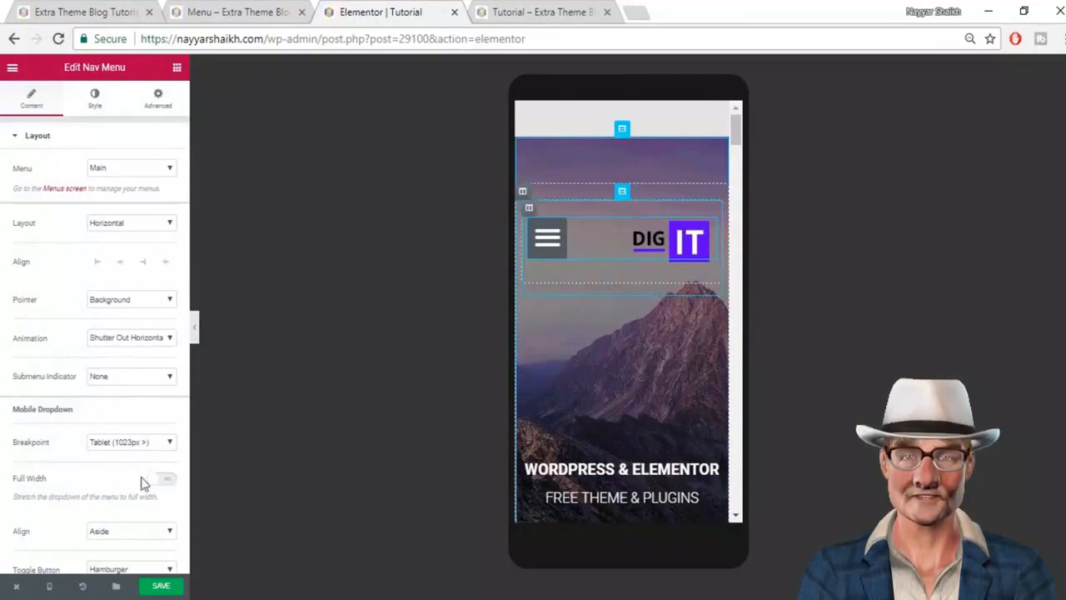
left_click(49, 589)
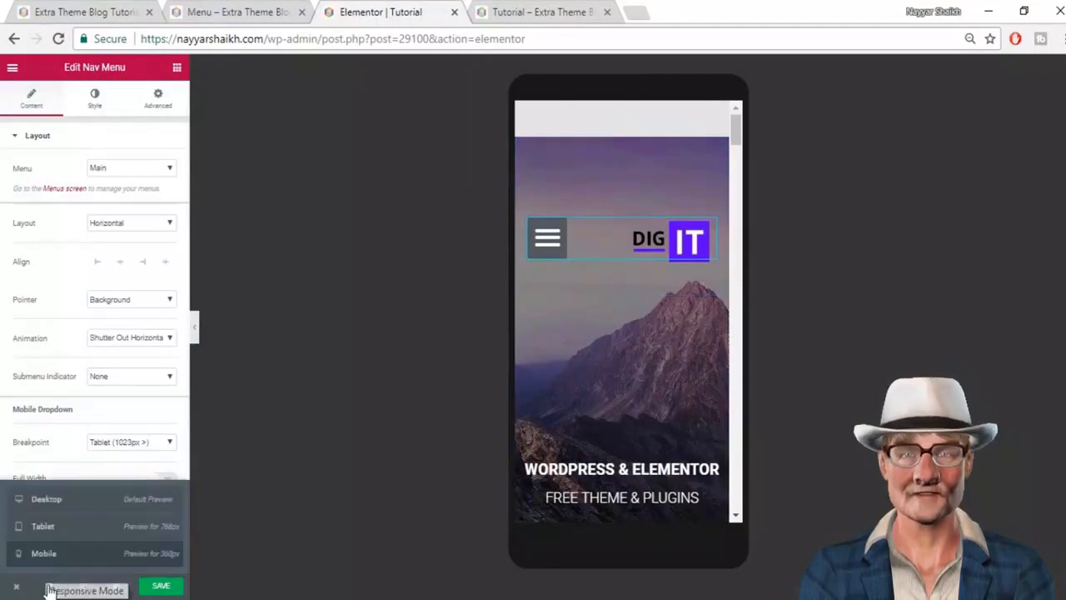
left_click(59, 505)
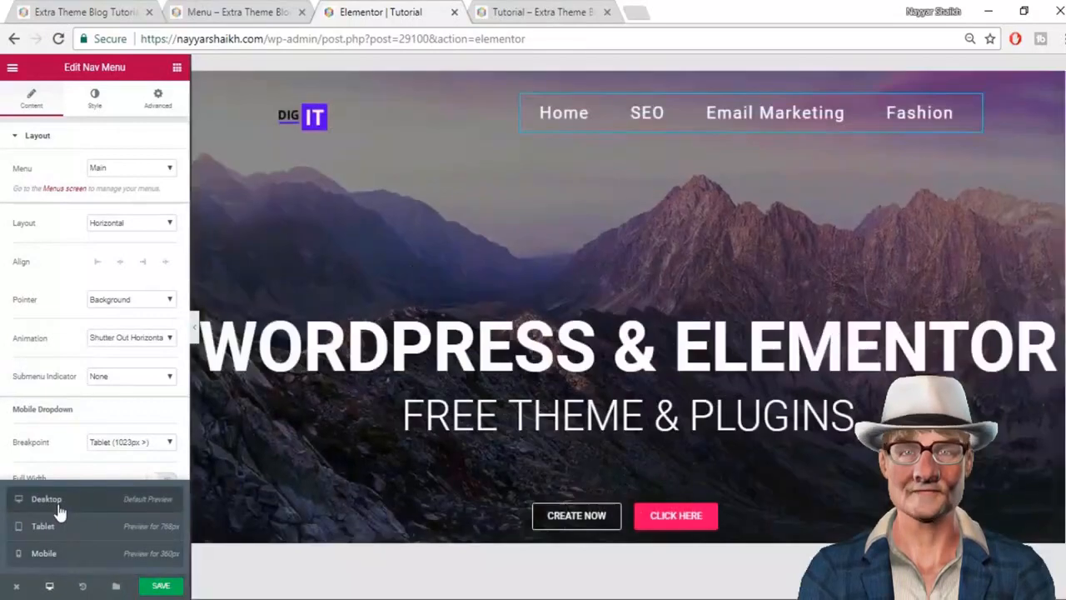
mouse_move(944, 121)
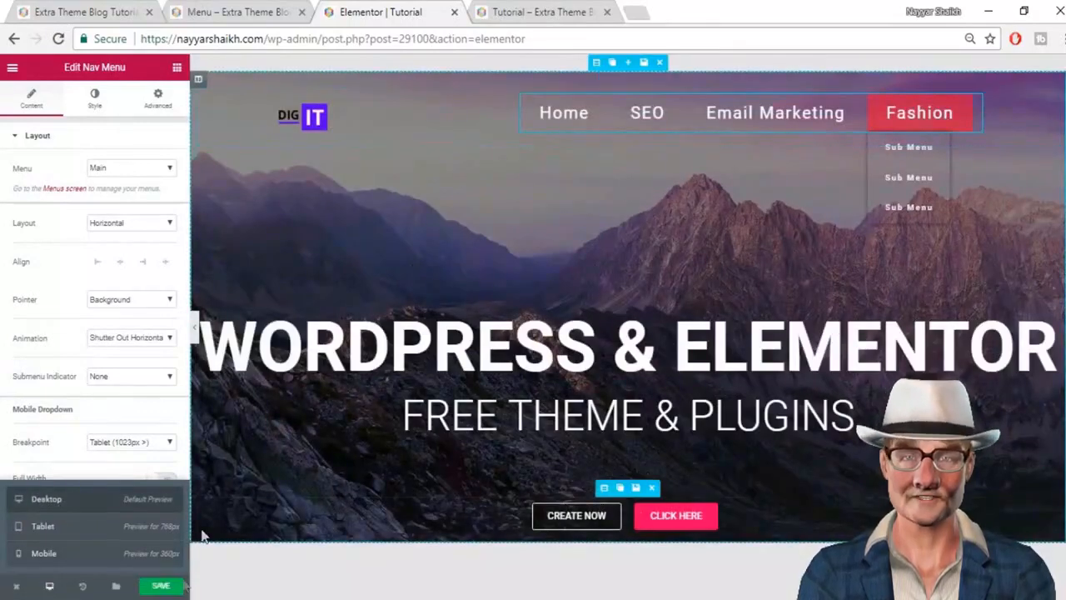
left_click(166, 588)
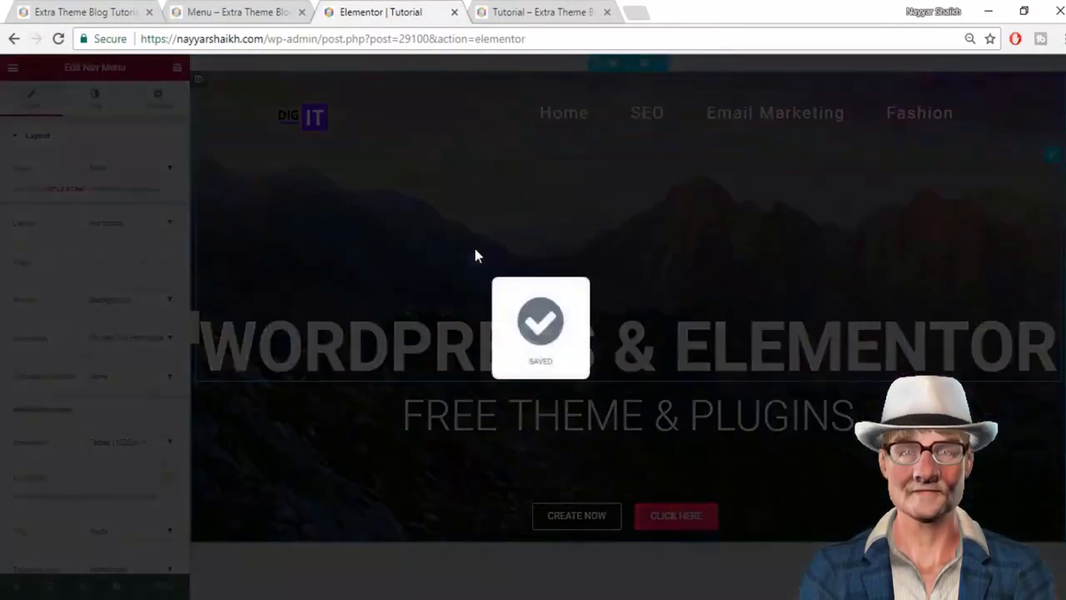
Step: Compare the page's Fashion submenu and header with those on the published Menu page
mouse_move(950, 224)
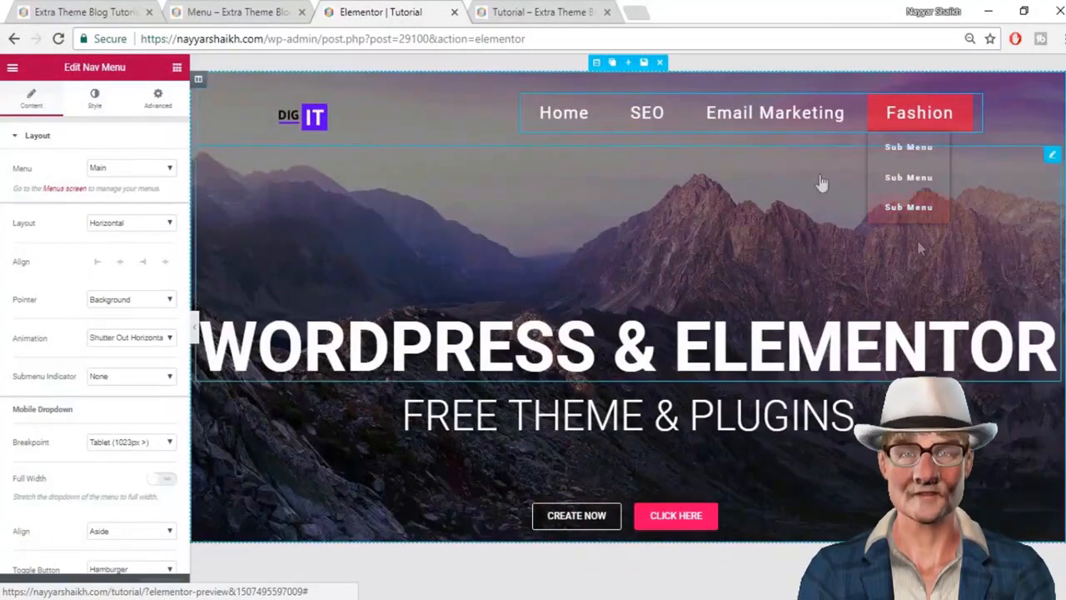
left_click(243, 12)
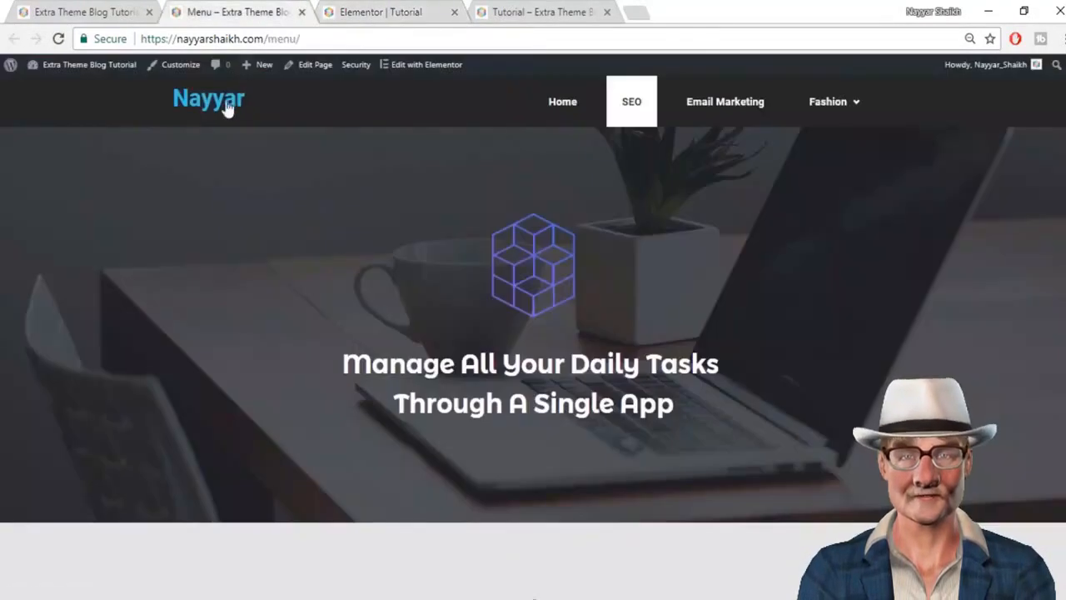
mouse_move(844, 107)
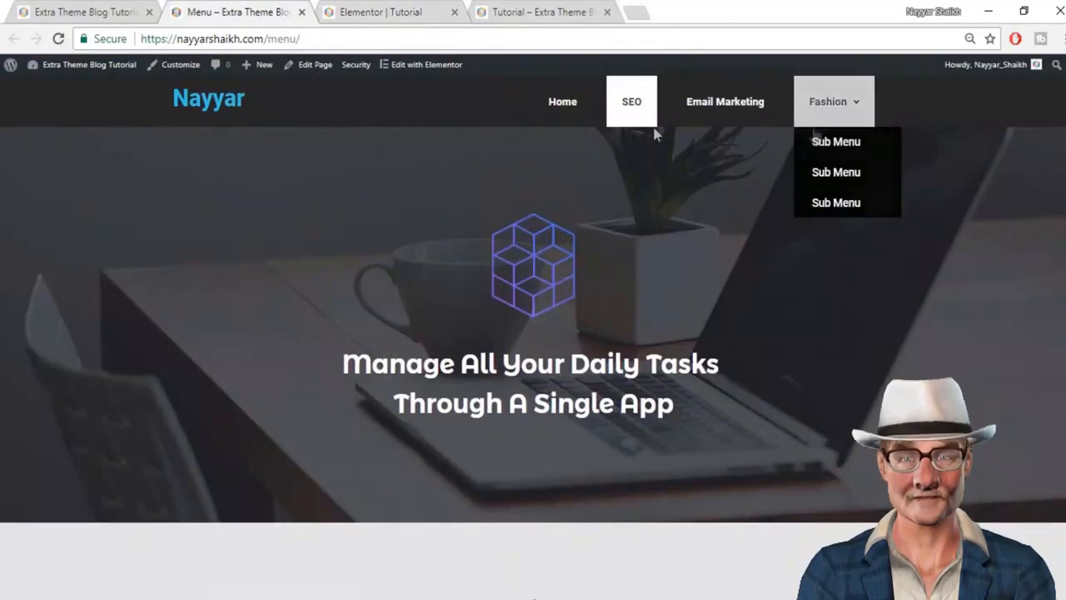
left_click(381, 11)
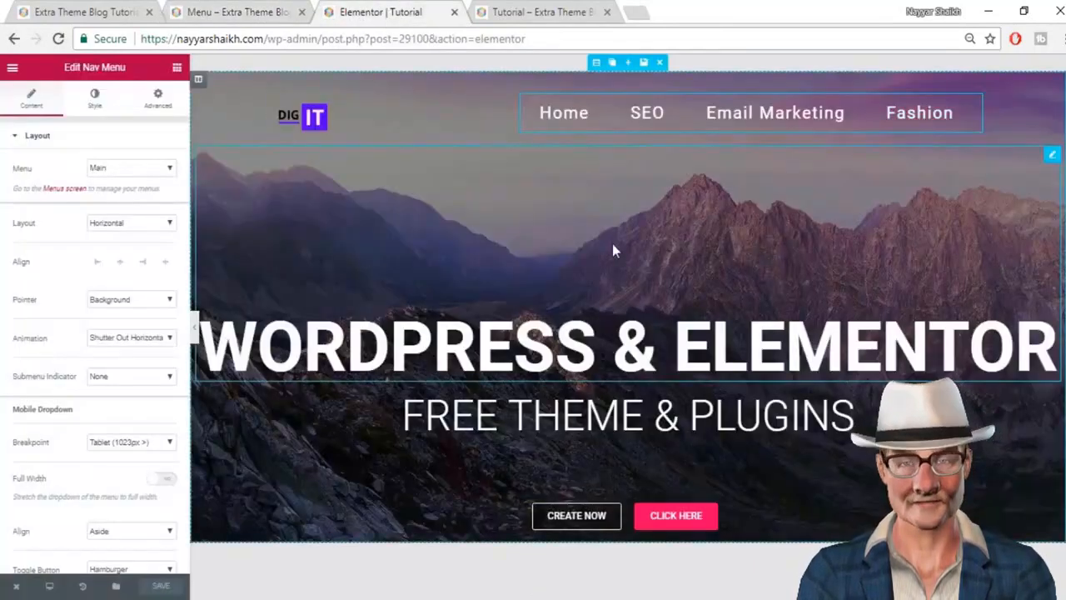
scroll(614, 251, "down", 2)
scroll(613, 247, "up", 2)
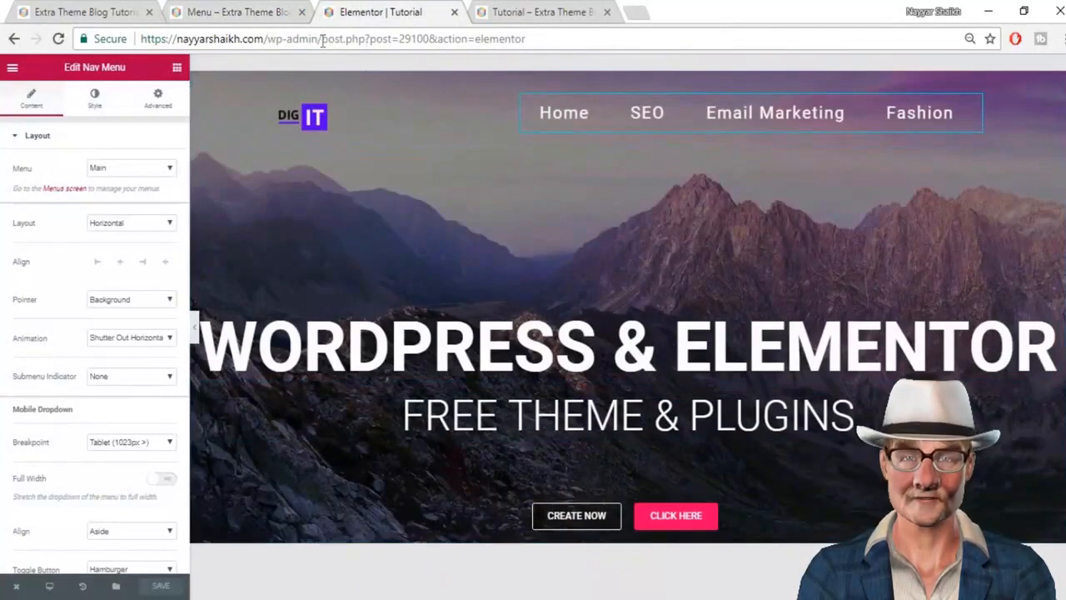
Step: Leave the Tutorial page editor for the WordPress dashboard and close the published Tutorial page
left_click_drag(322, 39, 833, 44)
key("BackSpace")
key("Return")
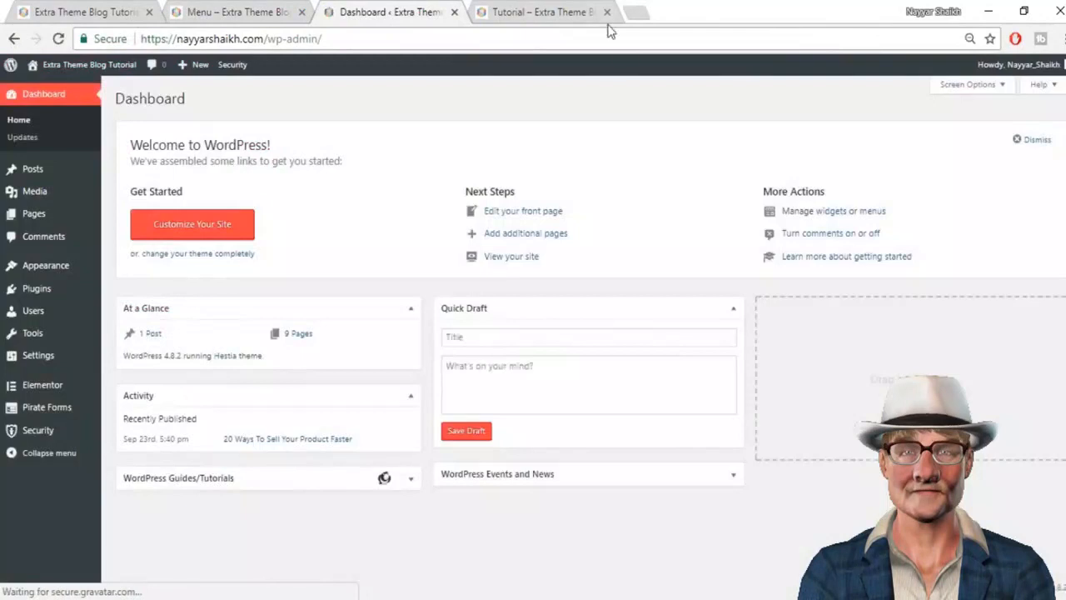
left_click(606, 12)
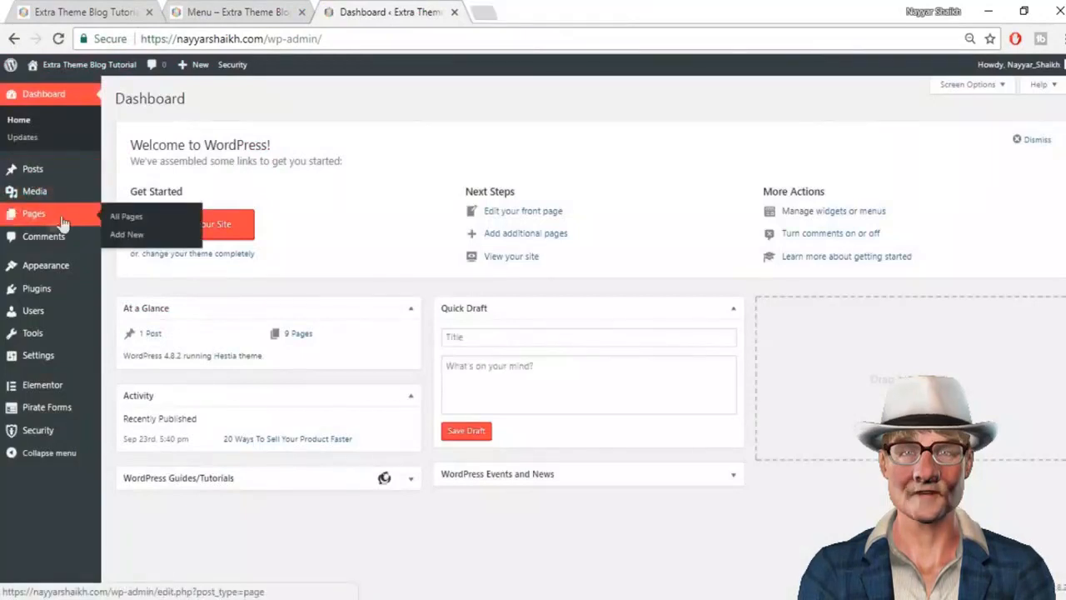
Step: Create a new page titled Menu2, choose its page template and publish it
left_click(140, 236)
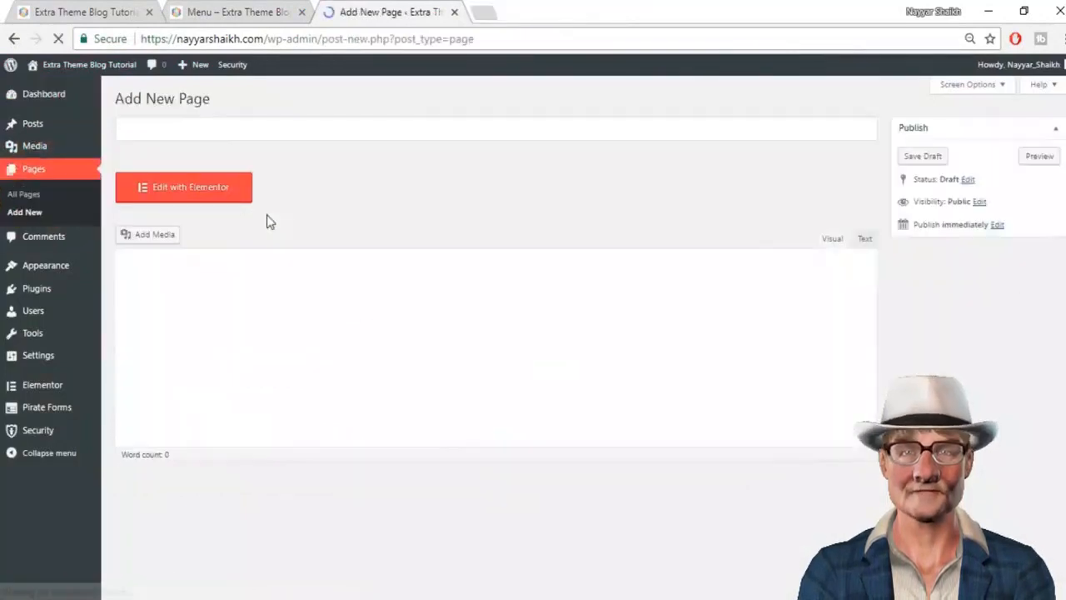
type("Menu2")
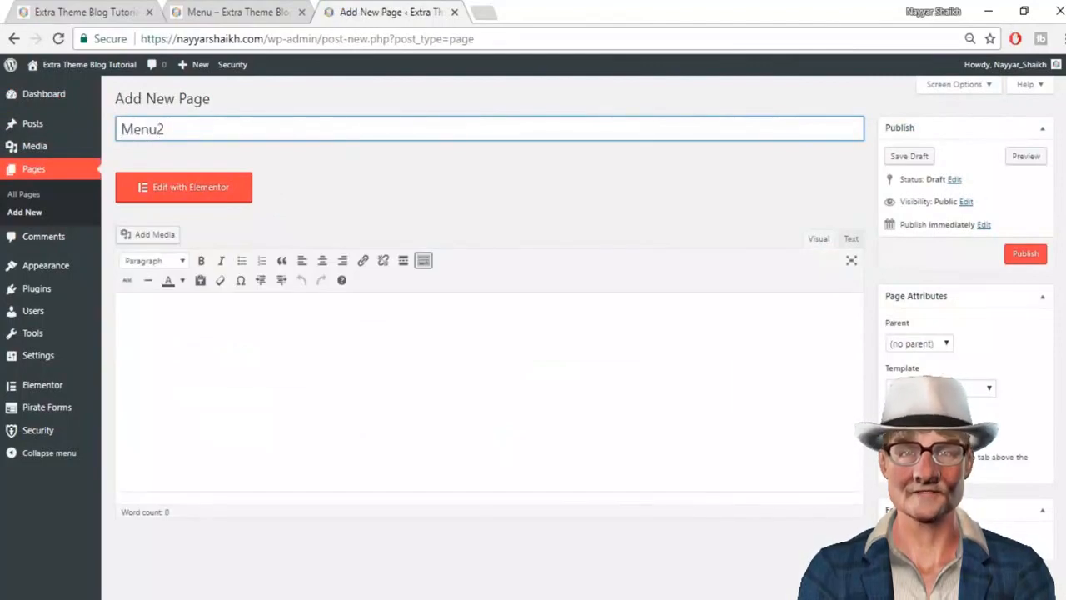
left_click(958, 387)
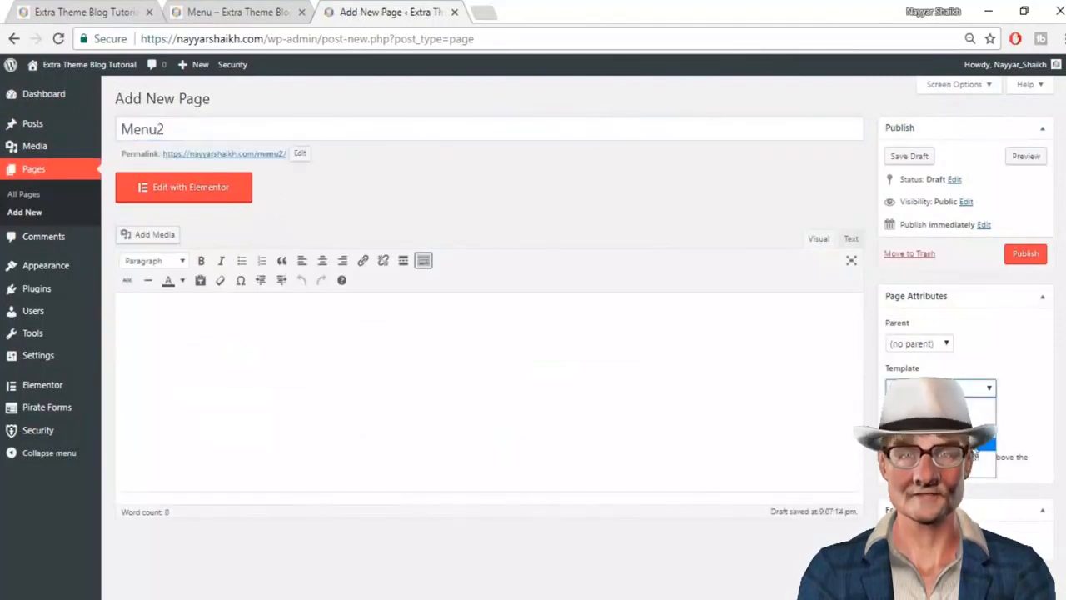
left_click(1030, 255)
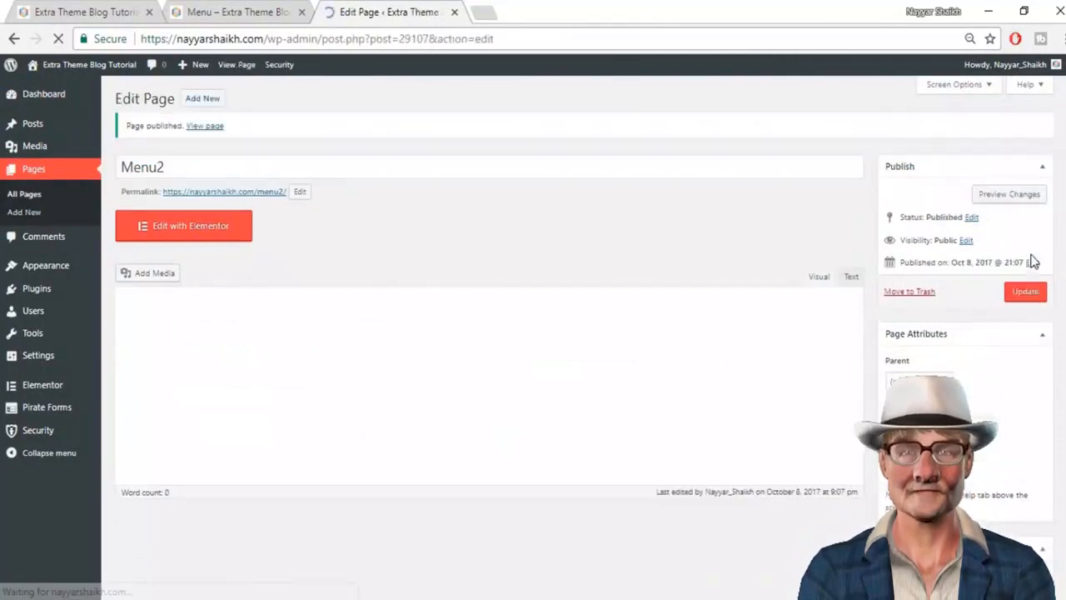
Step: Open the Menu2 page in Elementor and insert the saved About page template
left_click(222, 237)
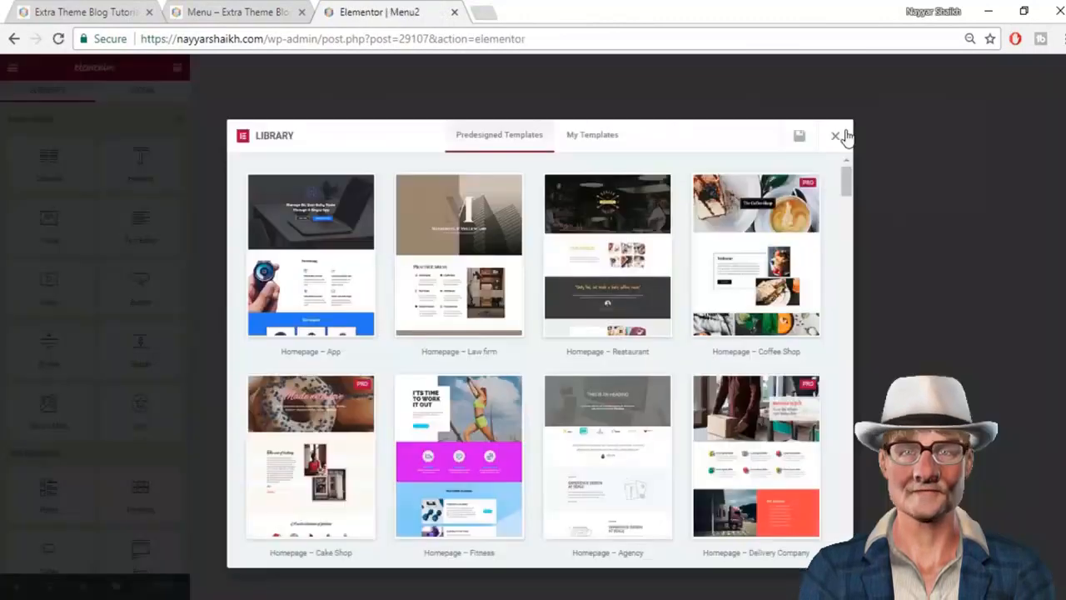
left_click(840, 134)
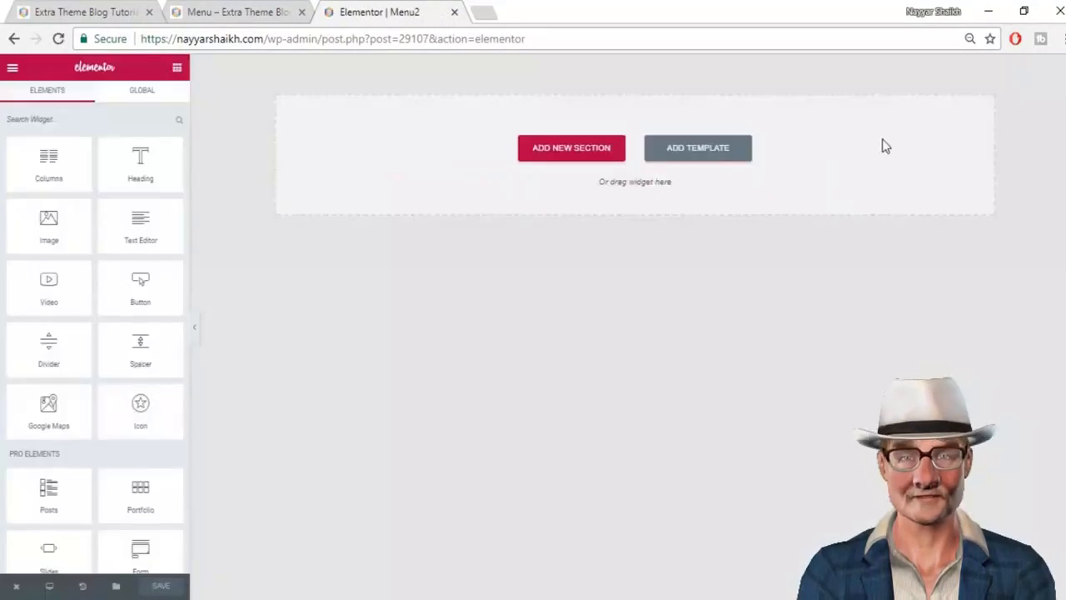
left_click(722, 150)
left_click(601, 130)
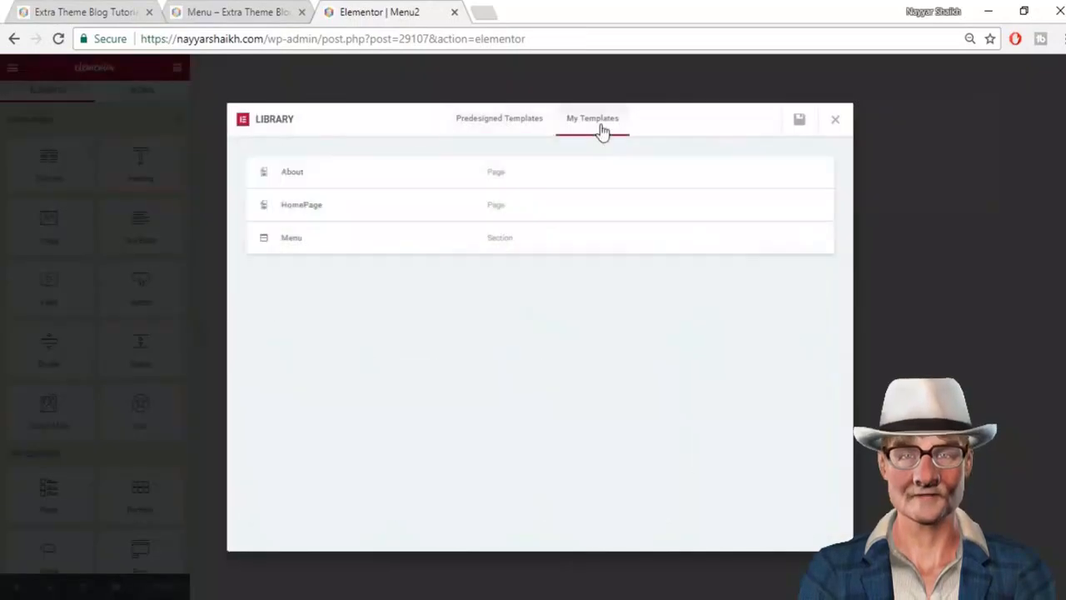
mouse_move(782, 194)
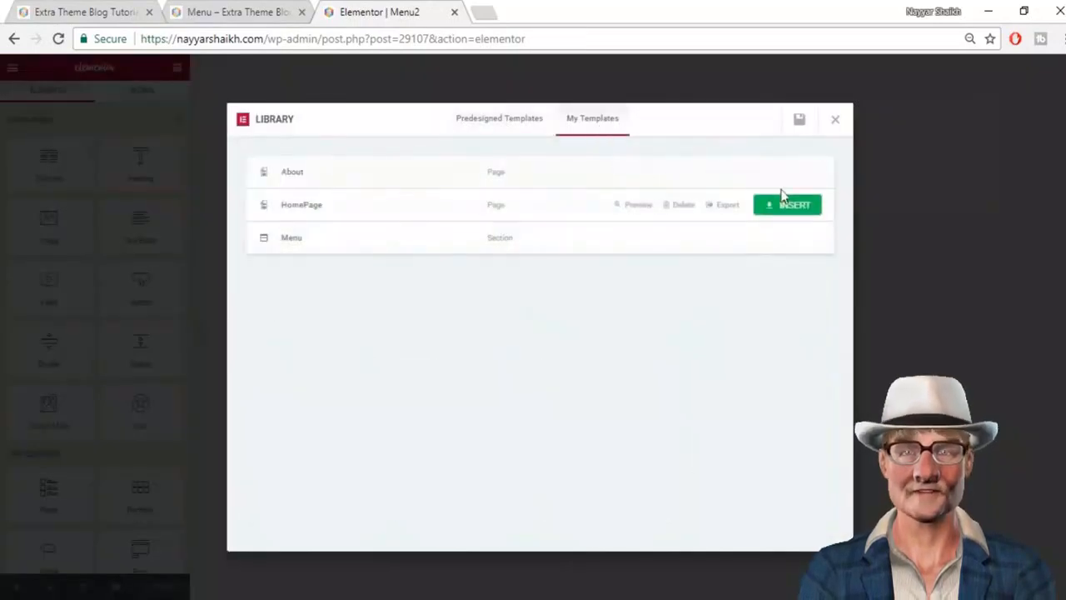
left_click(787, 173)
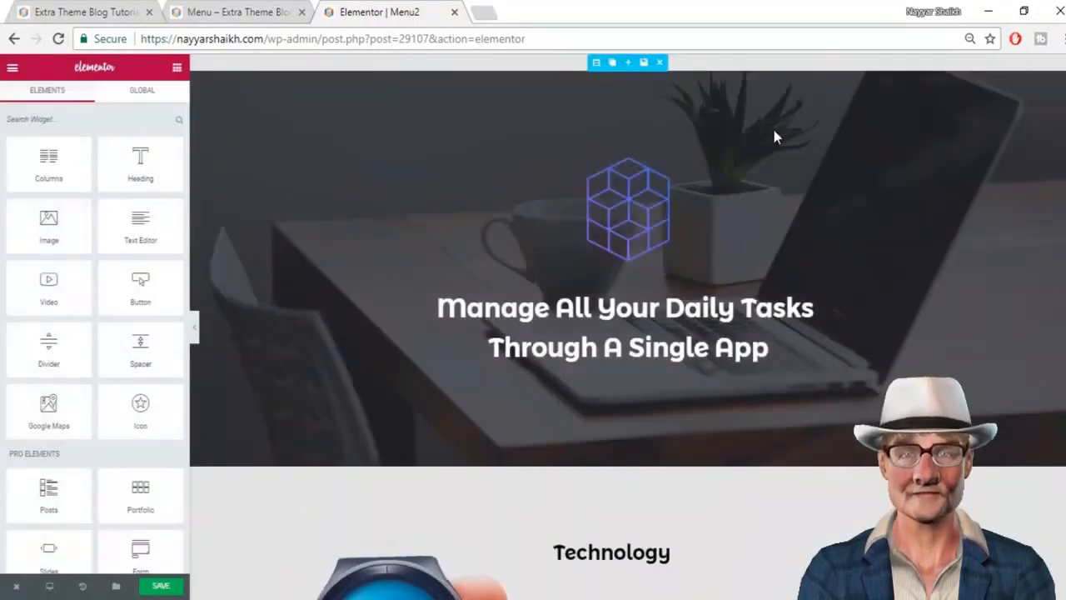
Step: Review the inserted template's sections and examine the header and Fashion submenu on the published Menu page
scroll(625, 324, "down", 8)
scroll(628, 327, "down", 10)
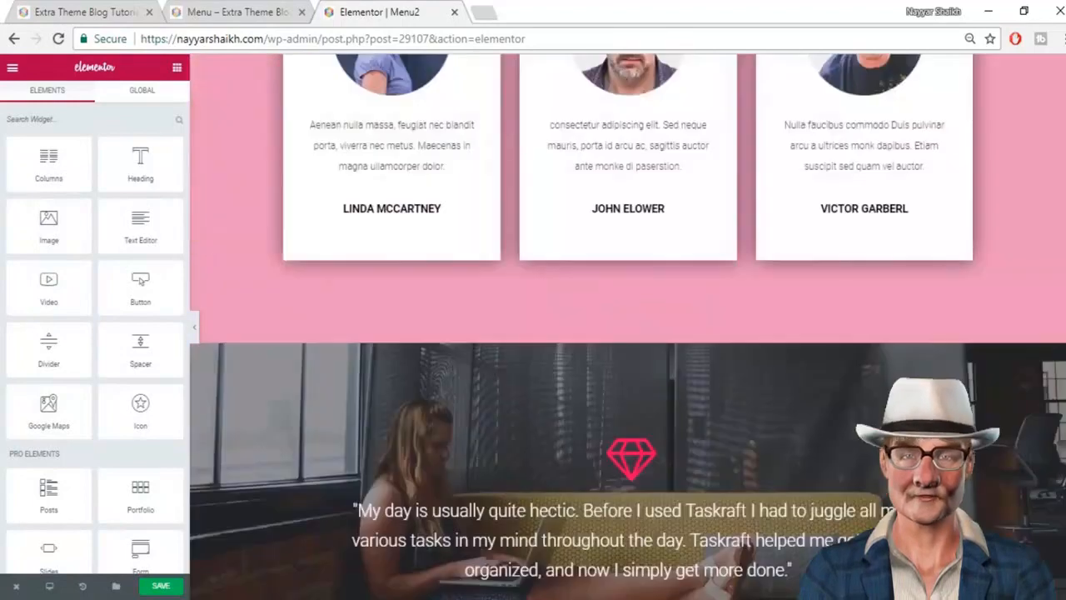
scroll(628, 327, "up", 3)
scroll(628, 326, "up", 15)
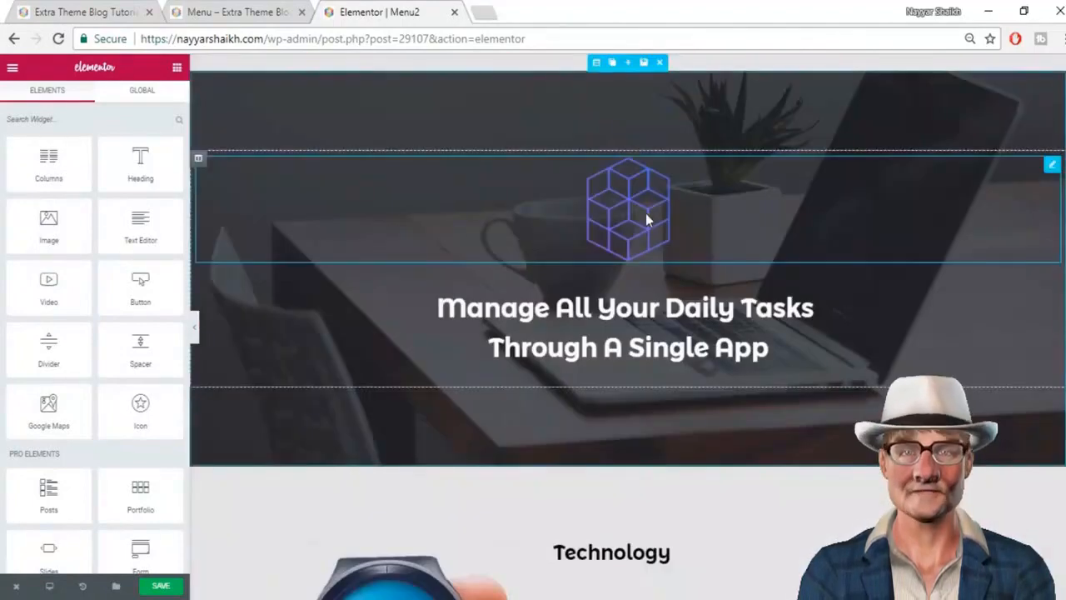
left_click(253, 7)
mouse_move(862, 120)
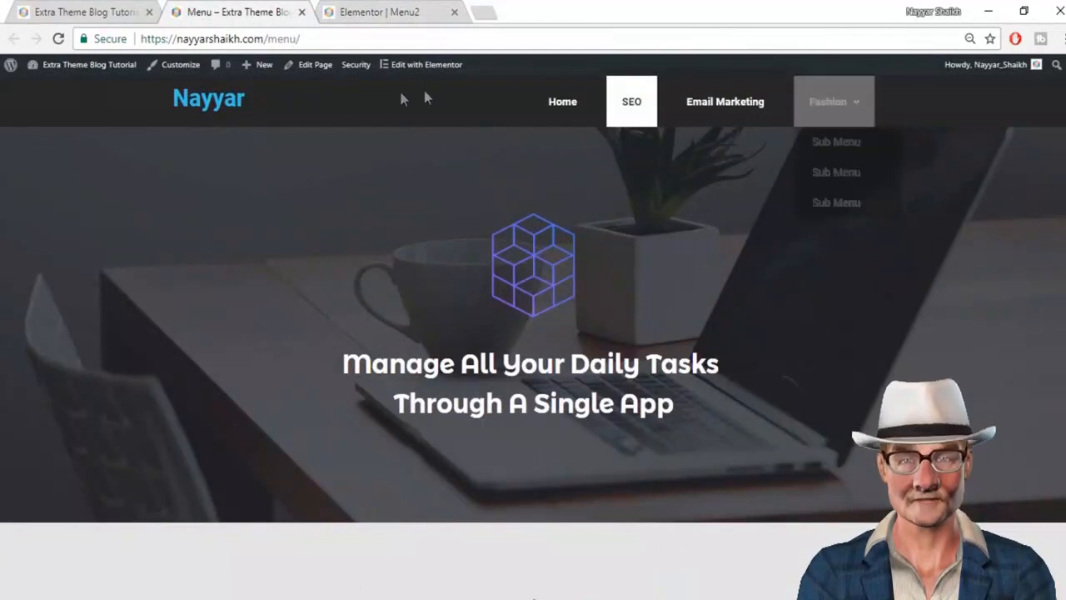
Step: Return to the Menu2 editor, add a new section above the hero section and place a Nav Menu widget in it
left_click(416, 10)
mouse_move(618, 110)
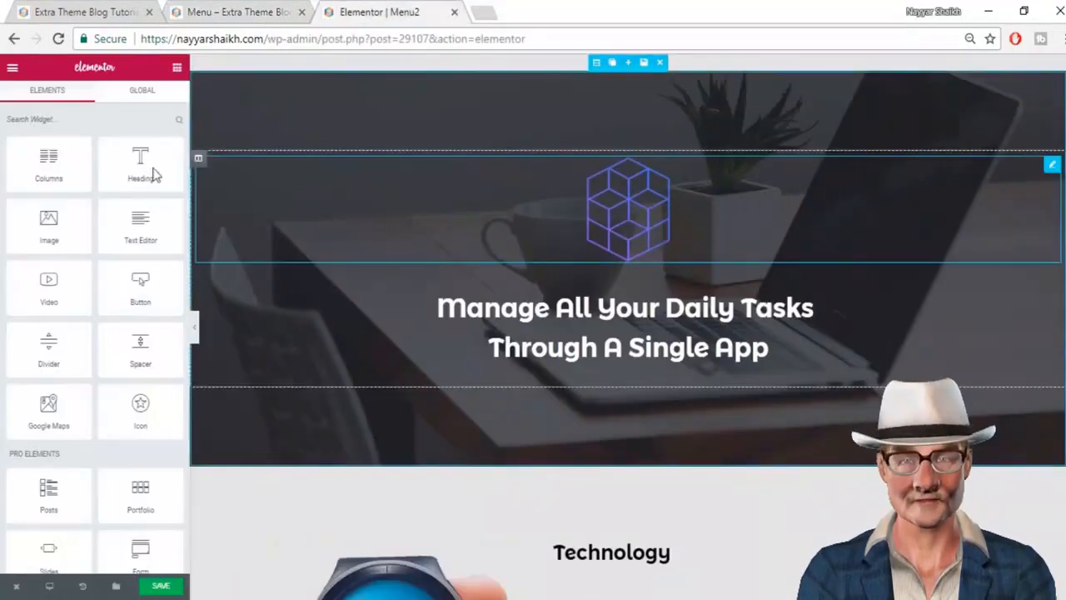
scroll(142, 434, "down", 1)
scroll(142, 434, "down", 1)
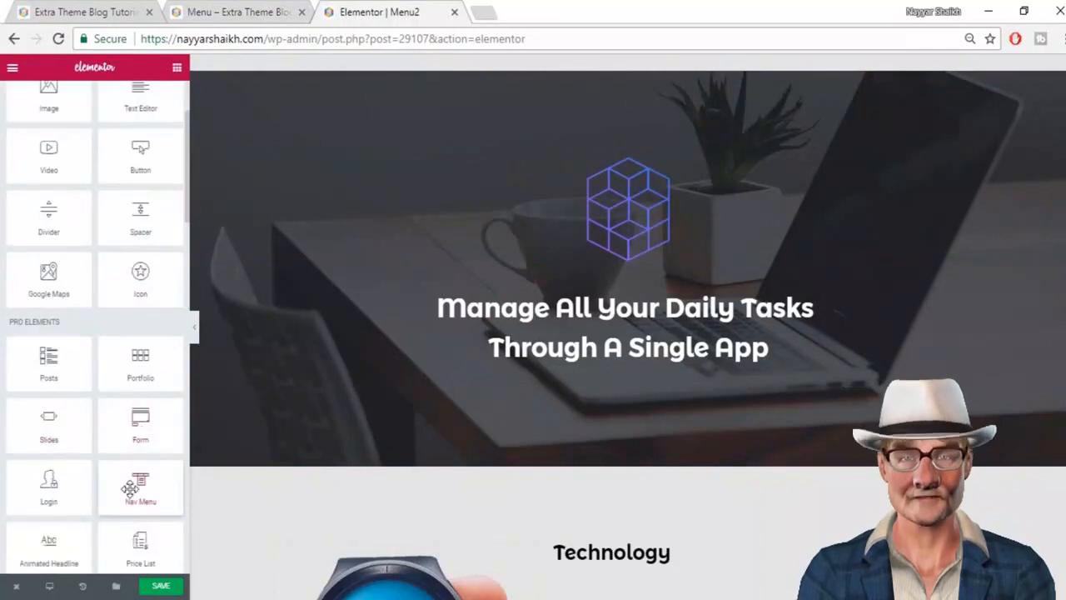
mouse_move(564, 109)
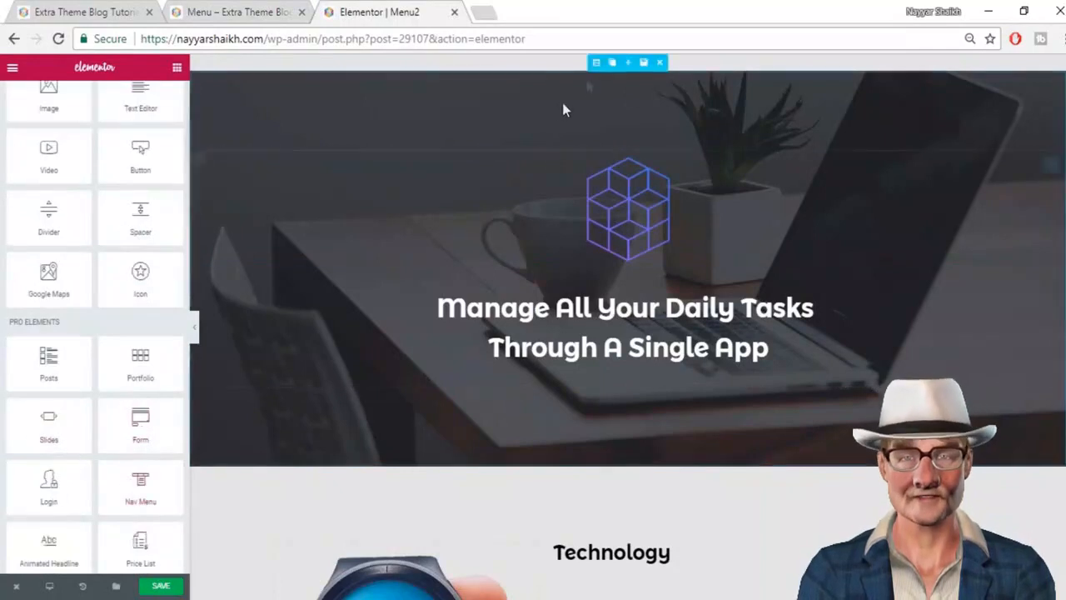
left_click(629, 64)
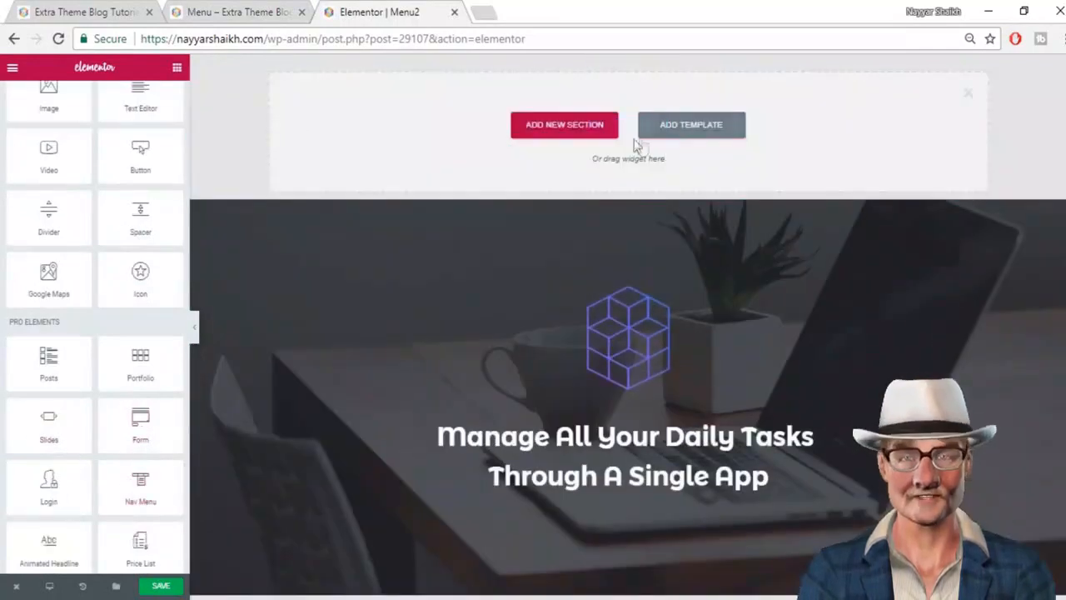
mouse_move(631, 197)
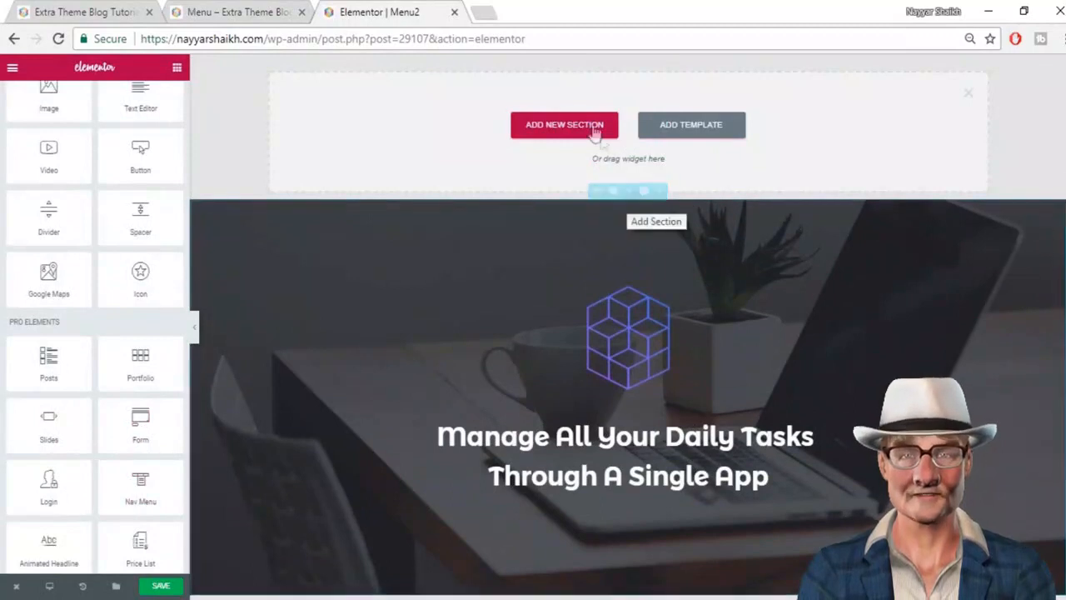
left_click_drag(140, 481, 574, 140)
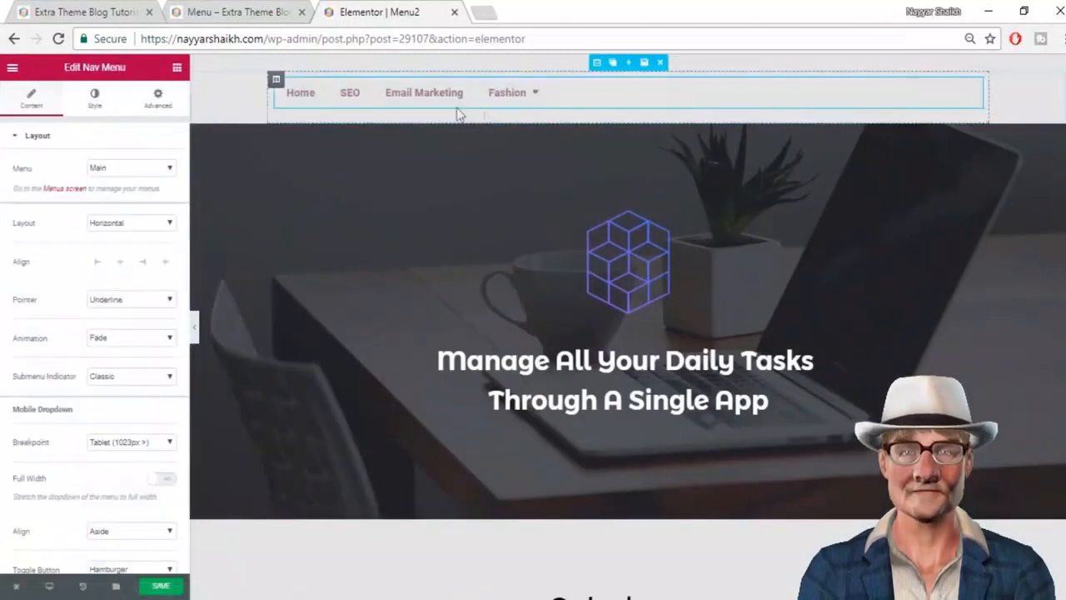
Step: Set the nav menu's normal main menu text color to white
mouse_move(531, 108)
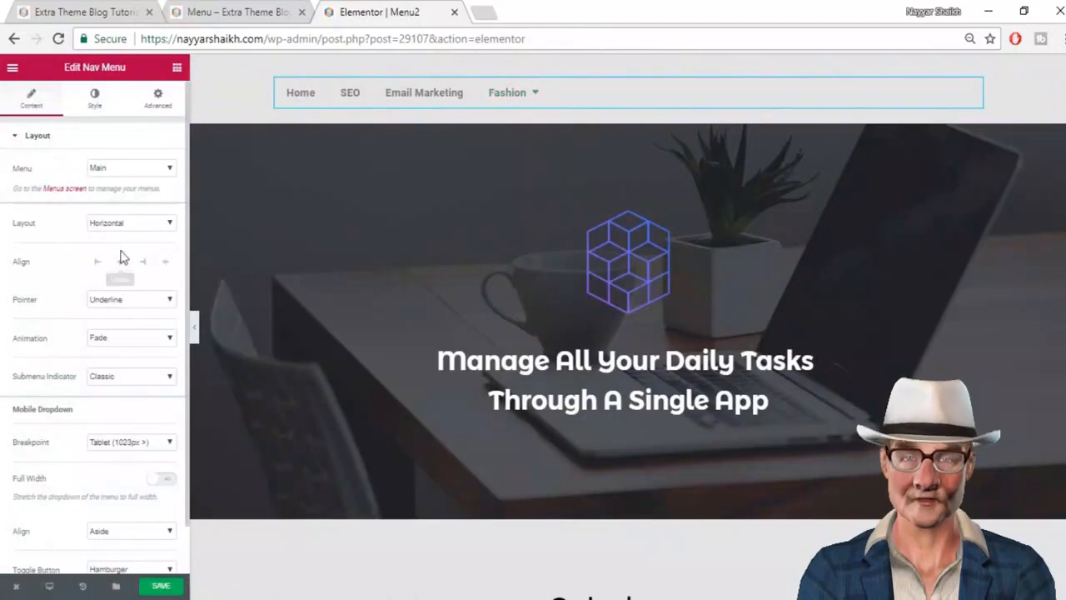
scroll(131, 348, "down", 1)
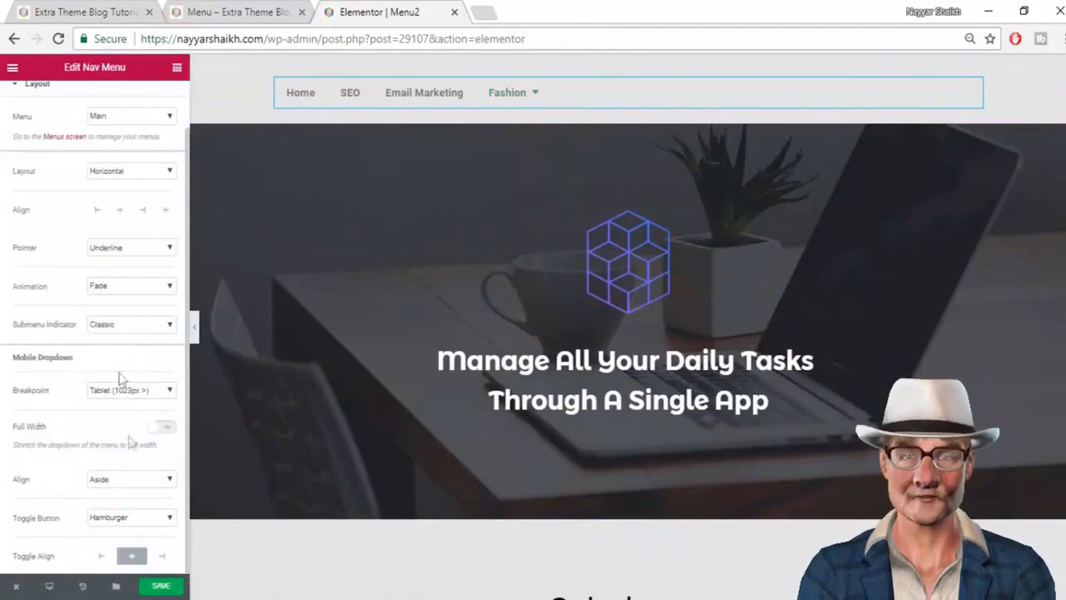
scroll(144, 499, "up", 1)
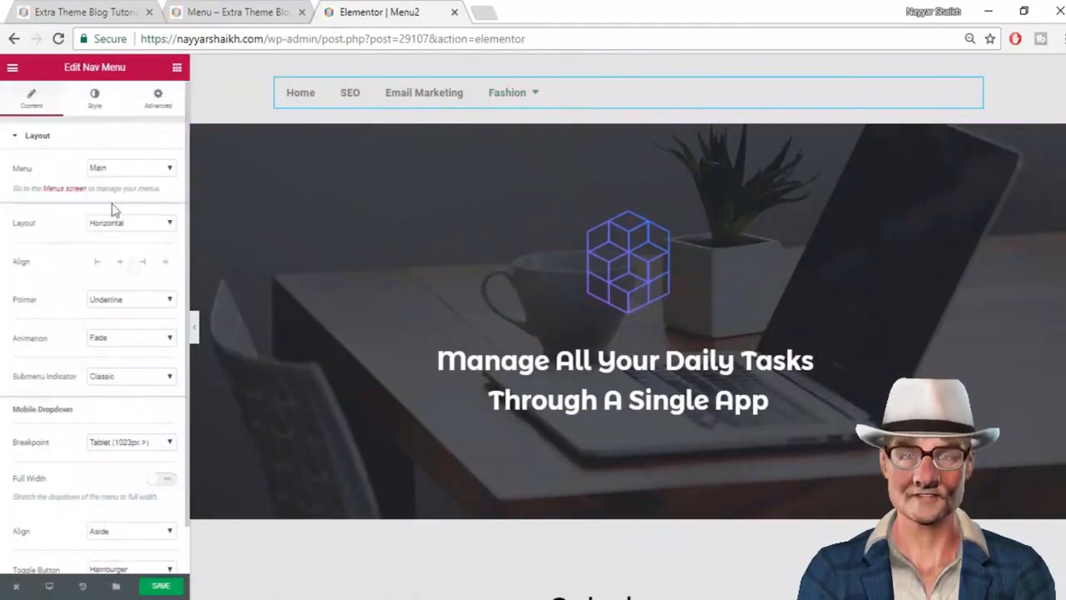
left_click(95, 105)
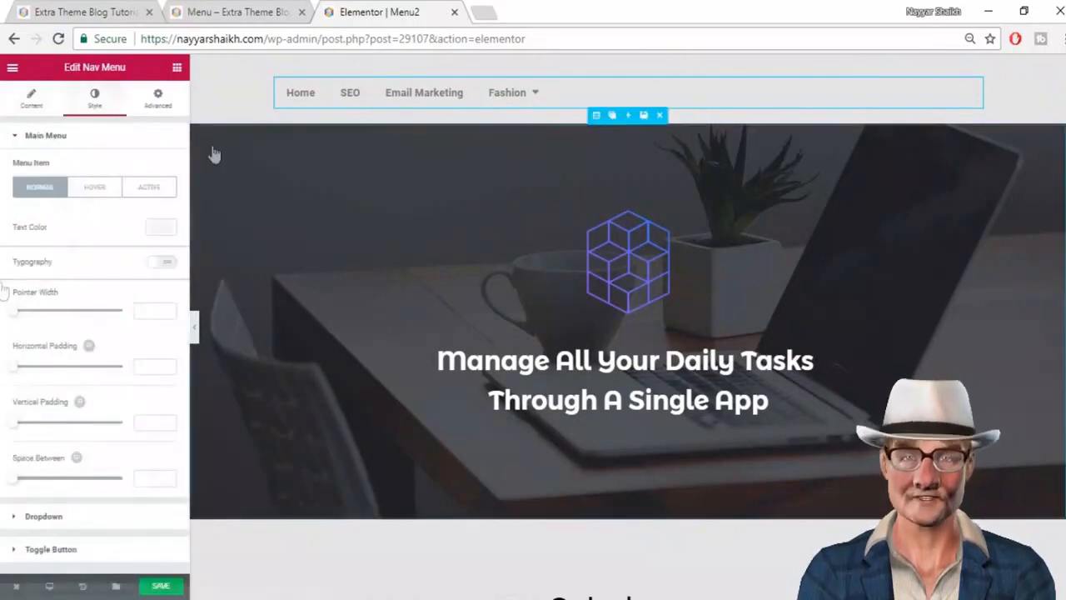
left_click(162, 229)
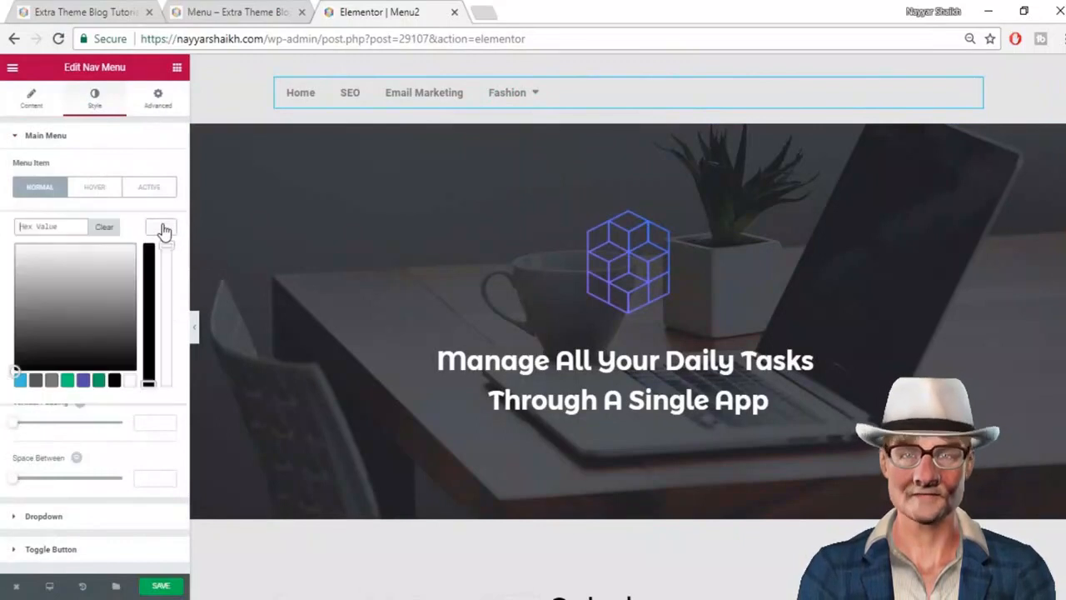
left_click(131, 383)
left_click(165, 239)
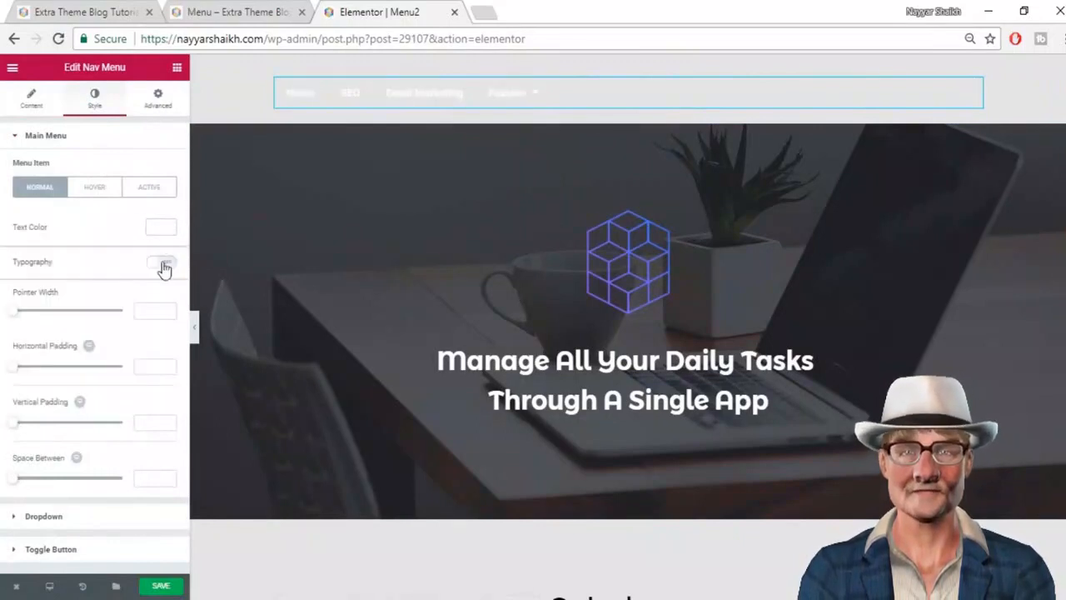
Step: Check the published Menu page's header and give the nav menu section a black classic background at about 0.82 opacity
left_click(183, 12)
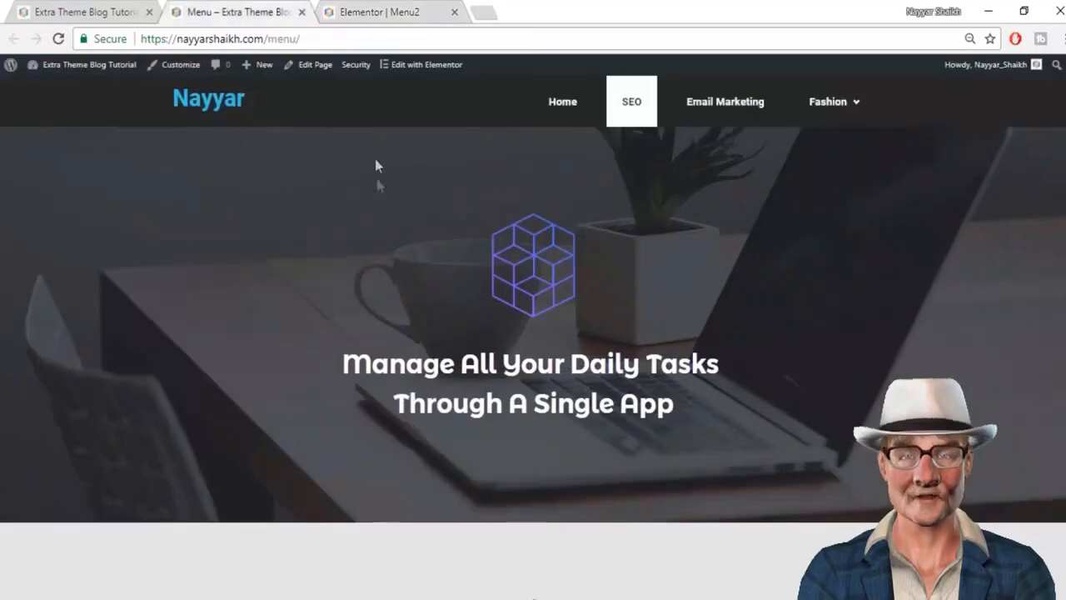
left_click(373, 10)
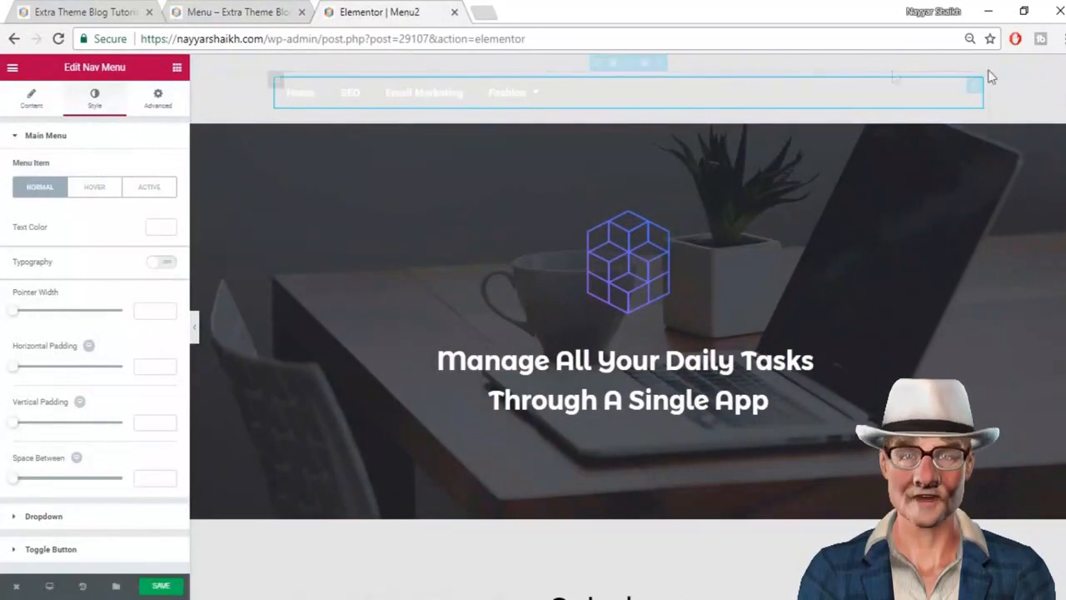
left_click(597, 63)
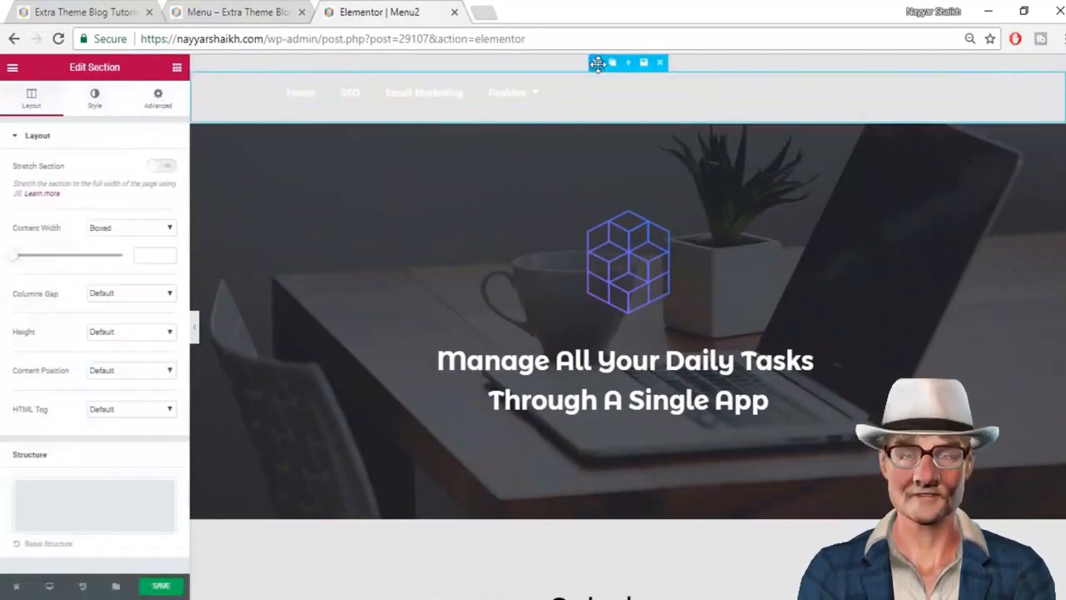
left_click(90, 103)
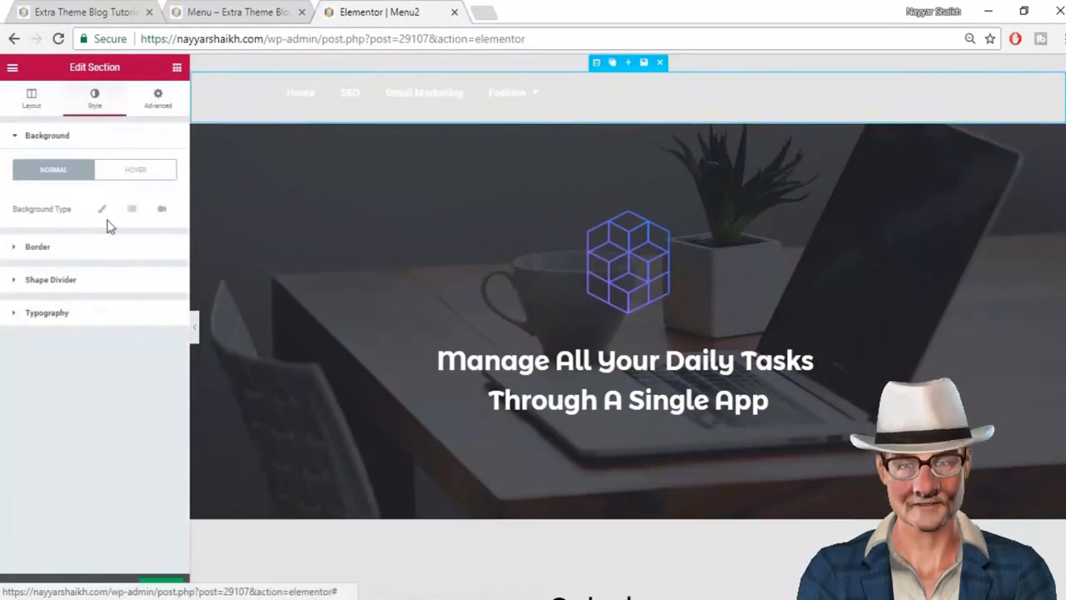
left_click(102, 208)
left_click(161, 248)
left_click(37, 403)
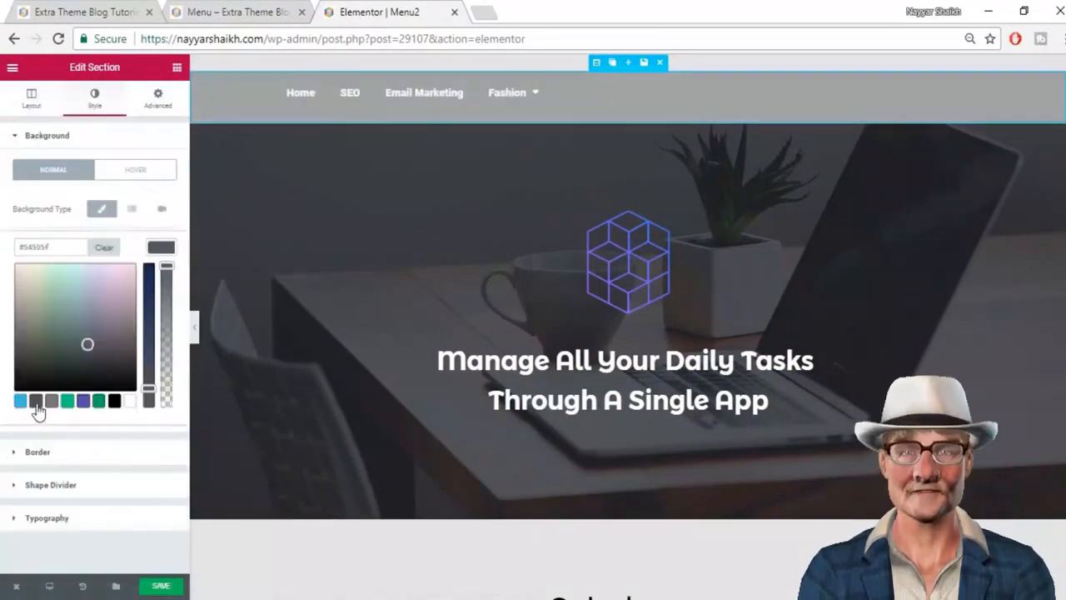
left_click(116, 402)
left_click_drag(170, 263, 170, 290)
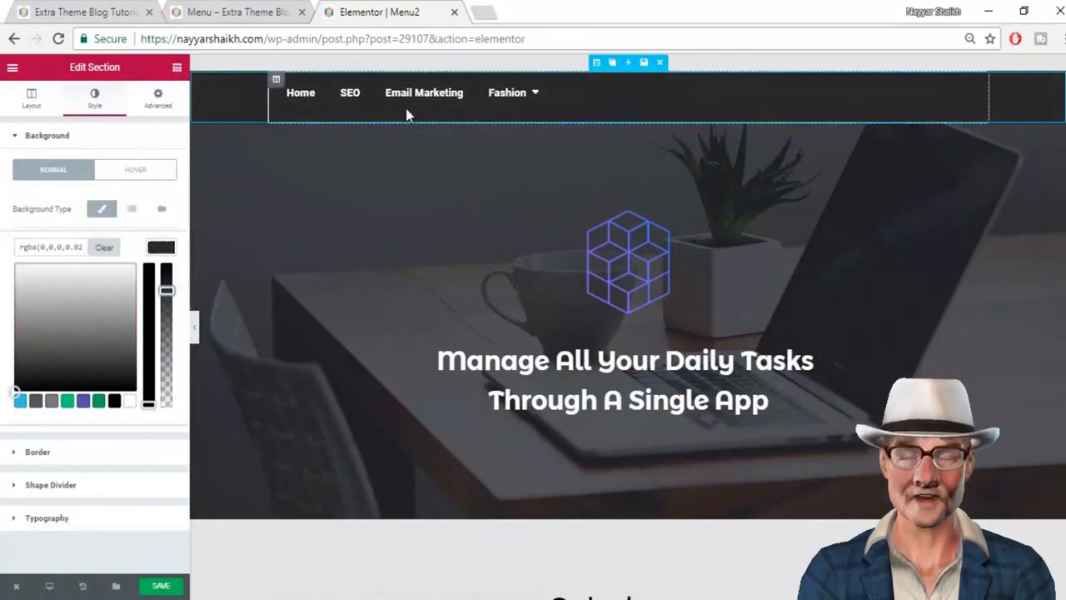
Step: Align the nav menu items to the right and preview the Fashion submenu
left_click(555, 100)
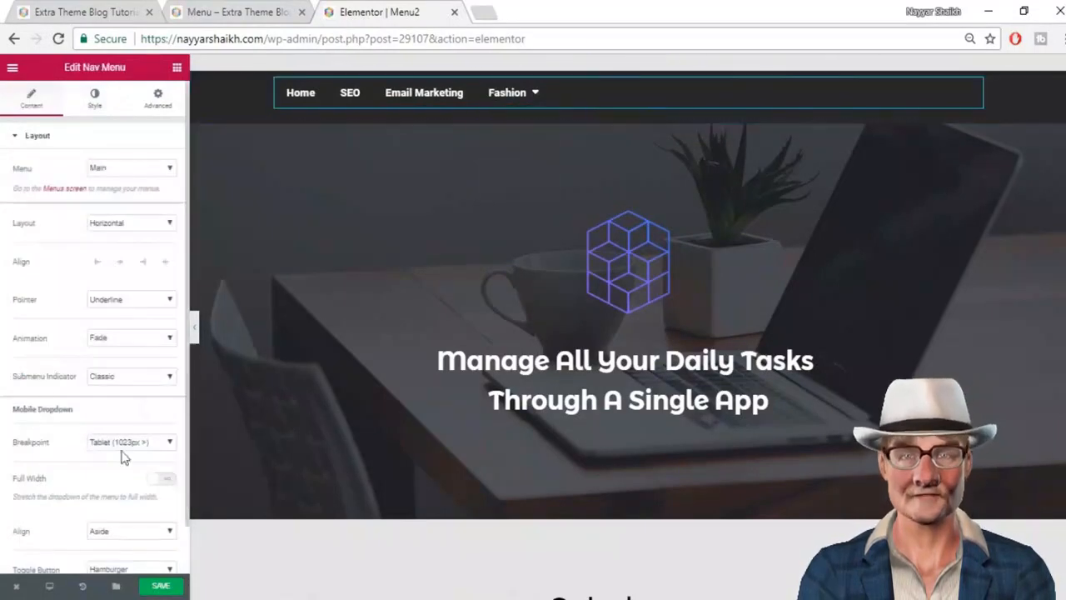
left_click(142, 264)
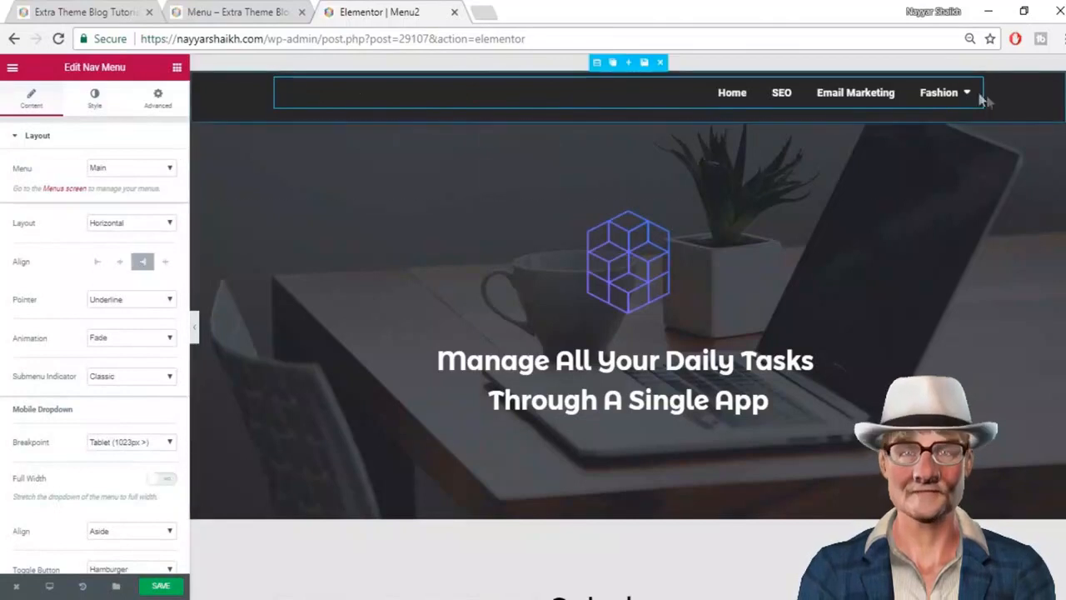
mouse_move(967, 102)
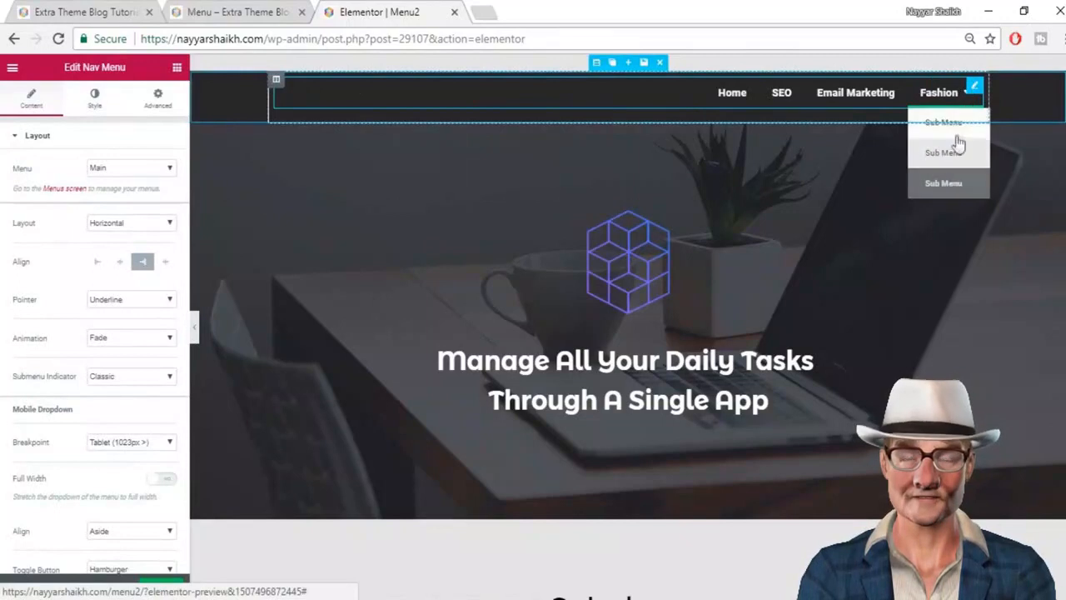
Step: Style the nav menu's dropdown with white #ffffff text and a black background at 0.7 opacity
left_click(93, 101)
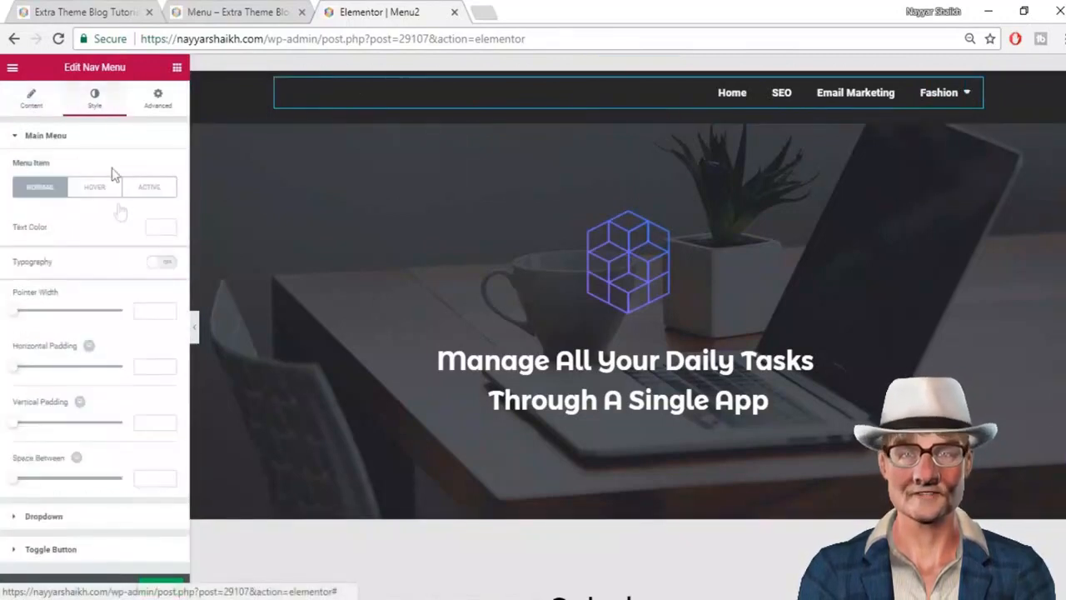
left_click(71, 515)
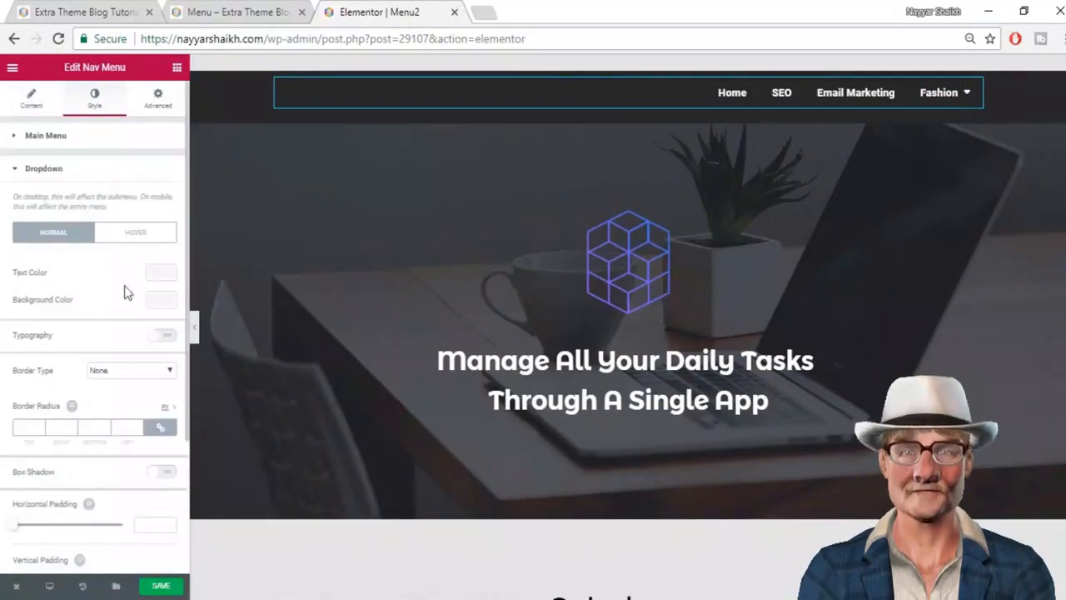
left_click(163, 273)
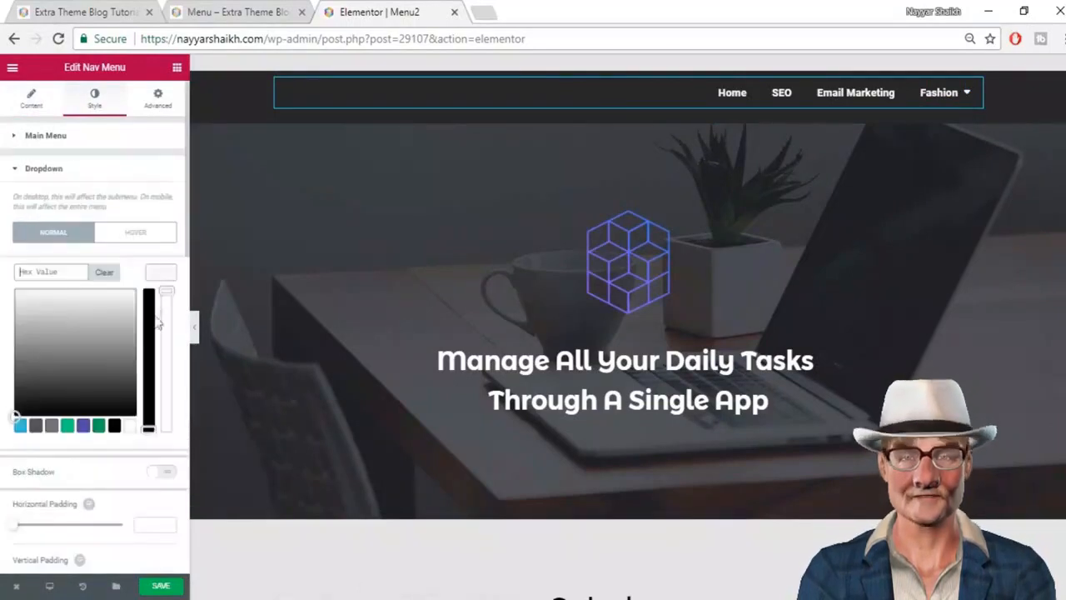
left_click(129, 426)
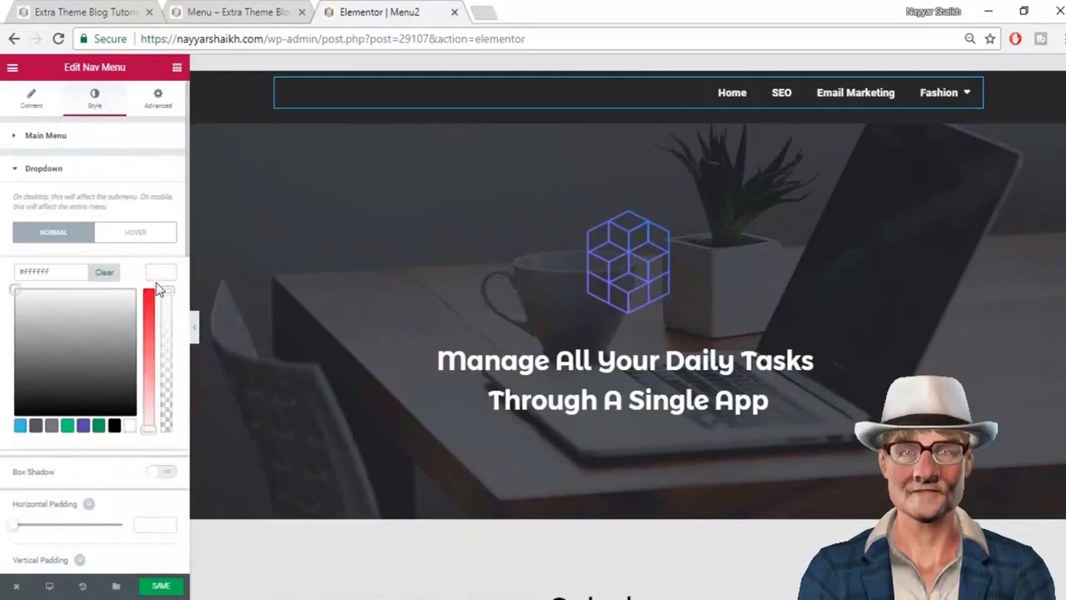
left_click(161, 272)
left_click(160, 309)
left_click(114, 465)
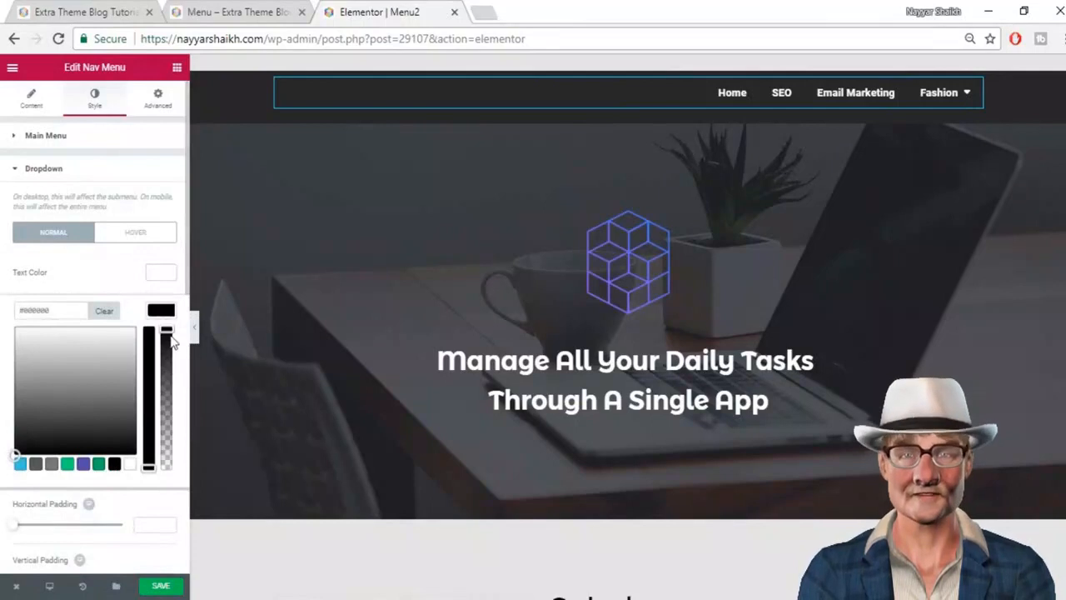
left_click_drag(169, 335, 167, 371)
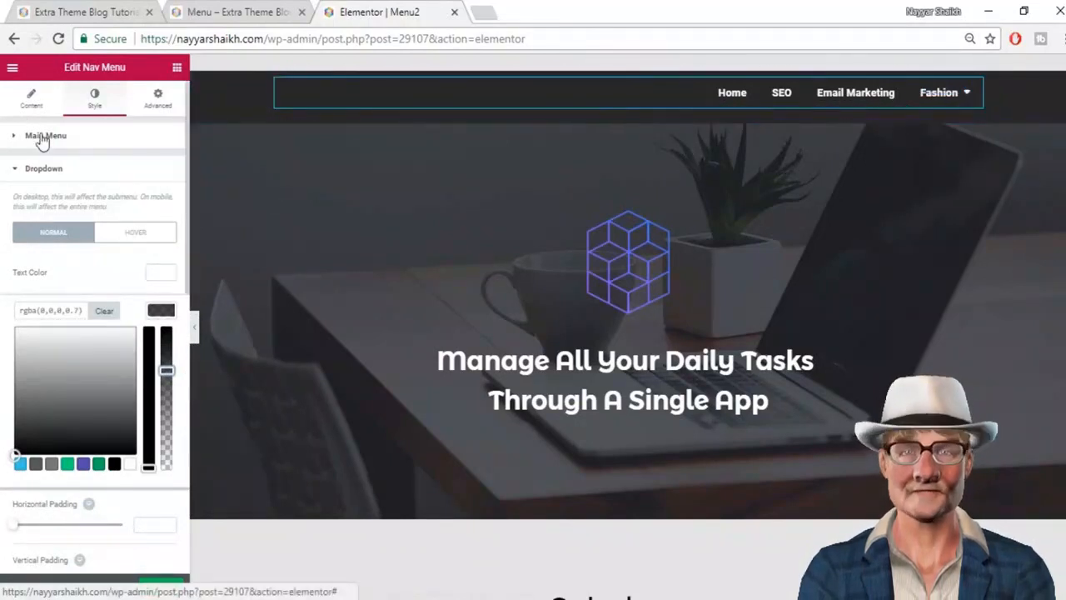
Step: Set the nav menu's pointer to Background and compare it with the hover highlight on the published Menu page
left_click(34, 98)
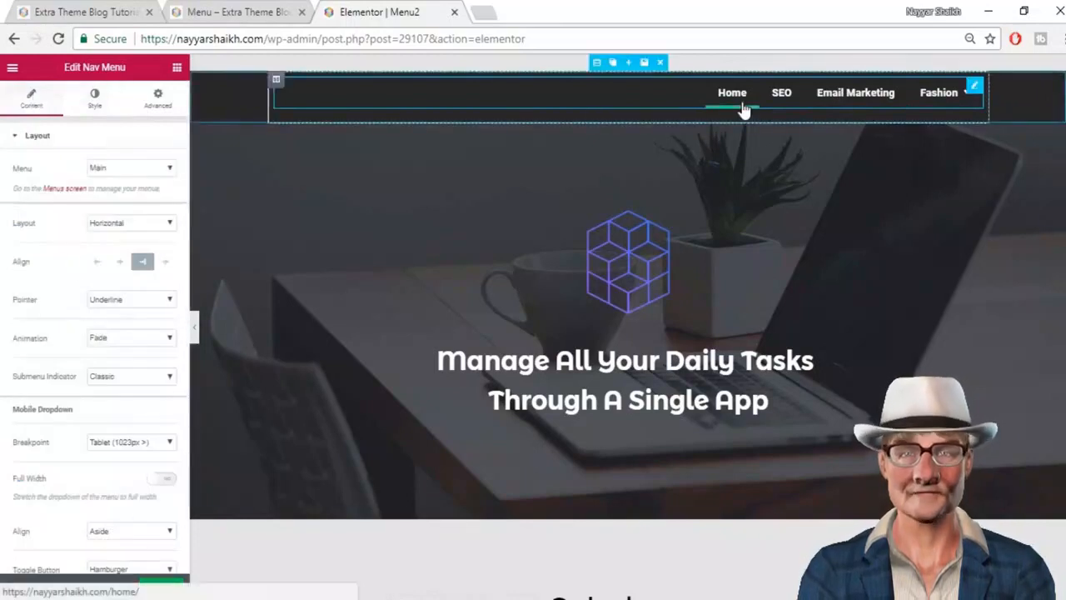
left_click(130, 302)
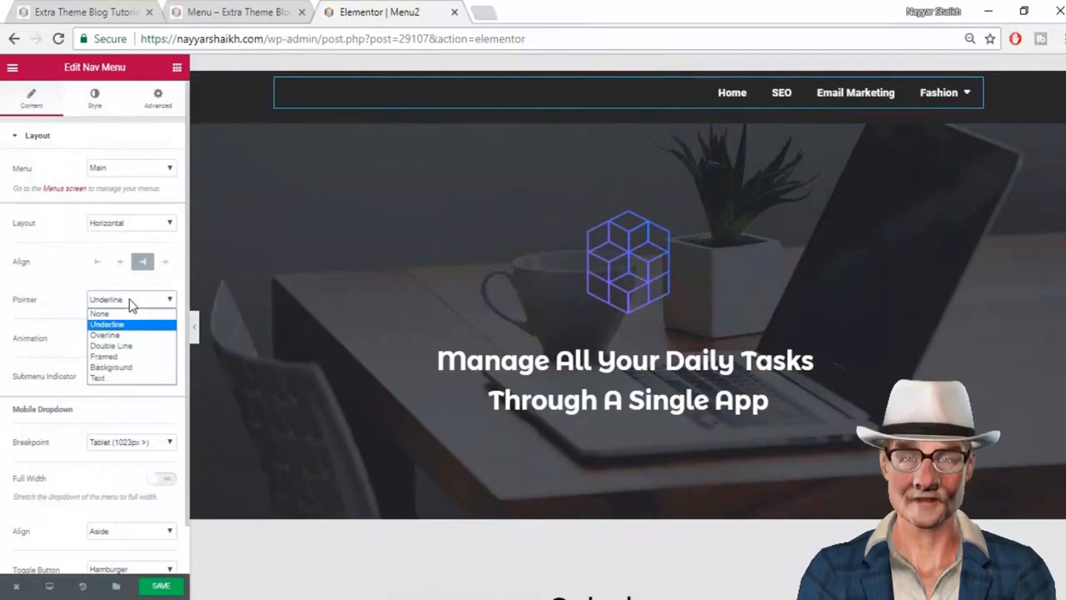
left_click(125, 368)
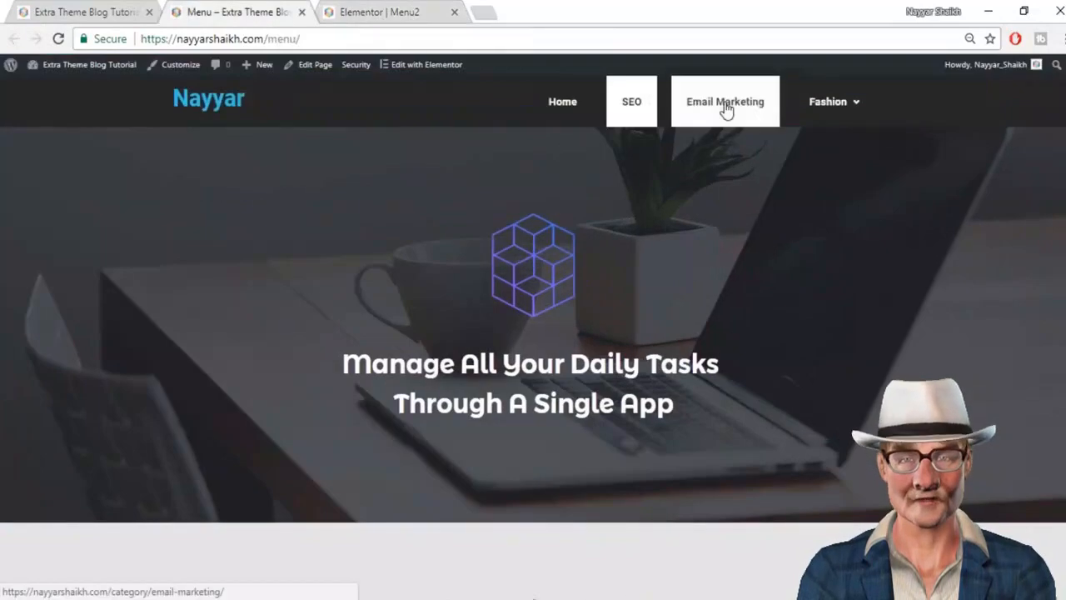
left_click(391, 8)
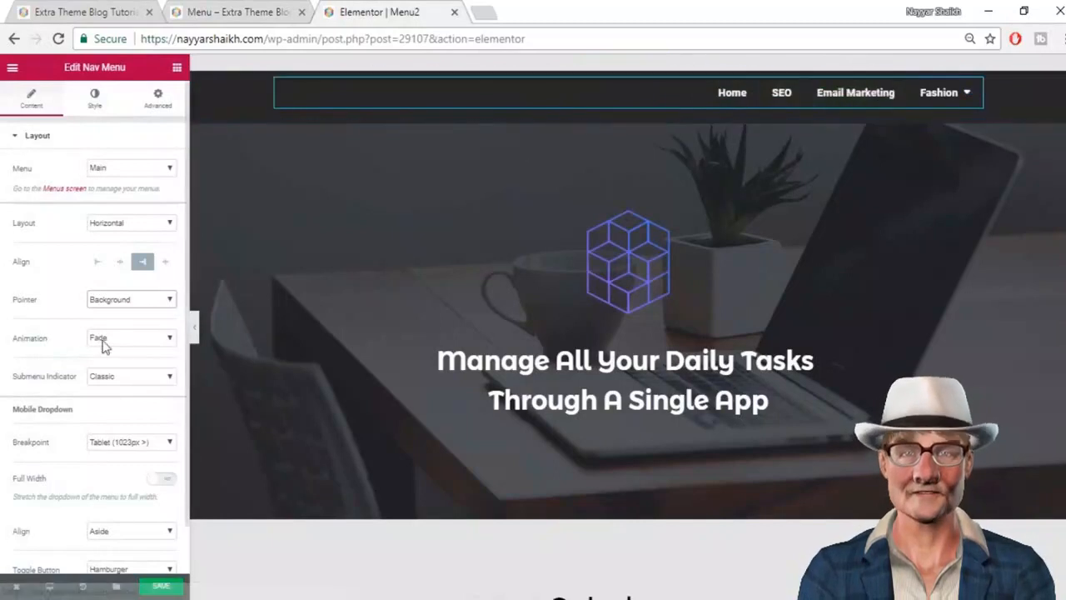
left_click(209, 7)
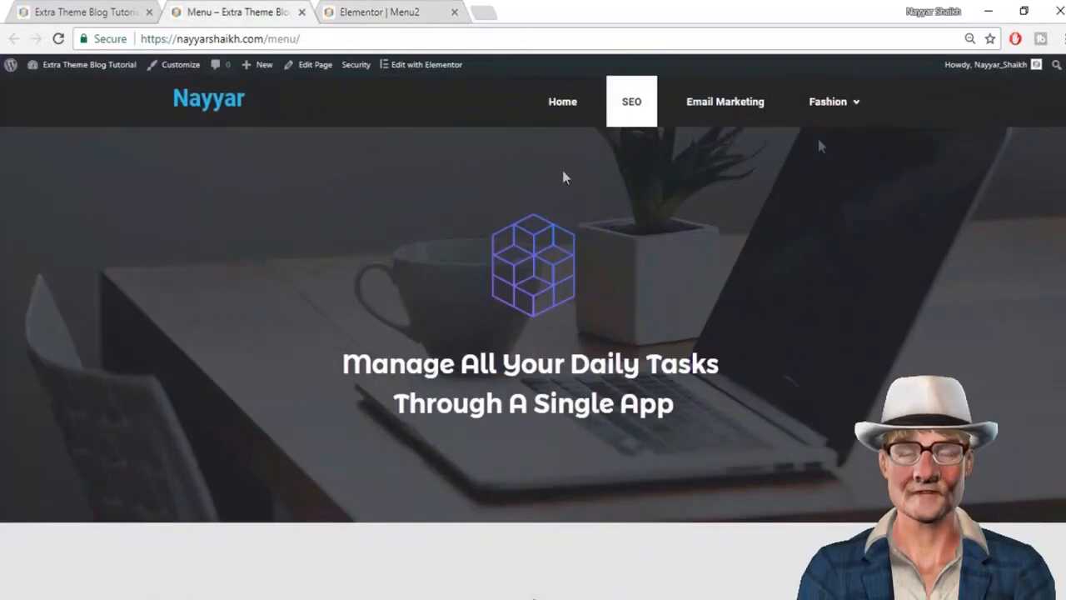
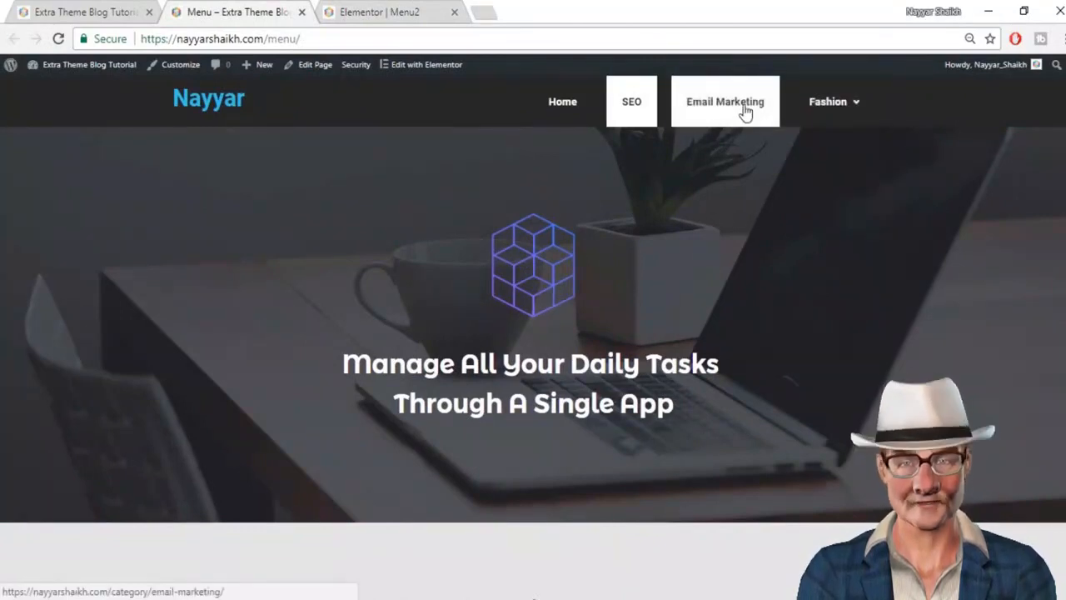
left_click(419, 9)
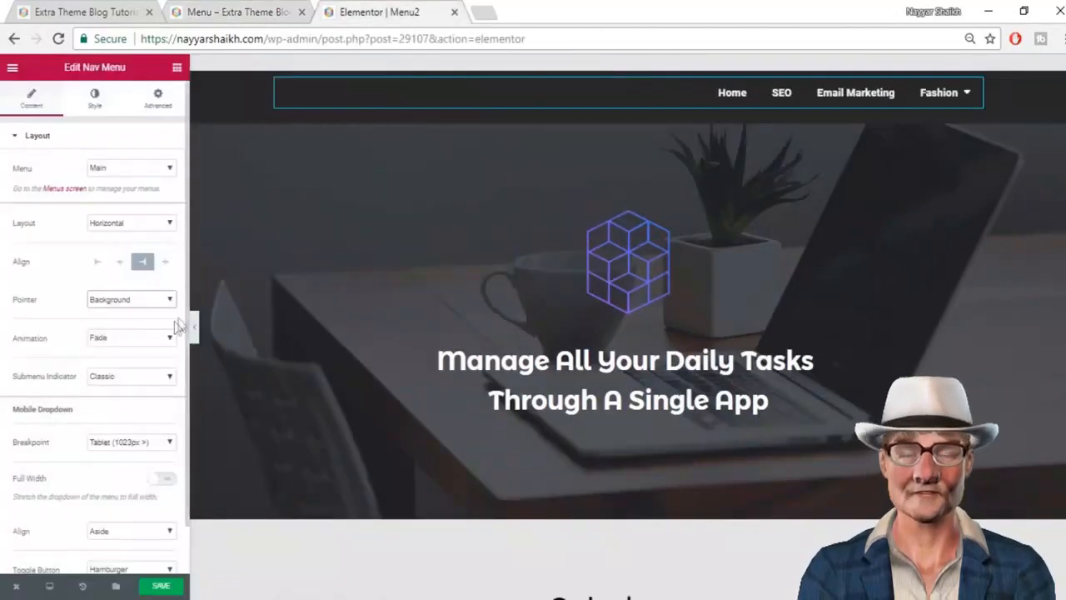
scroll(138, 359, "down", 1)
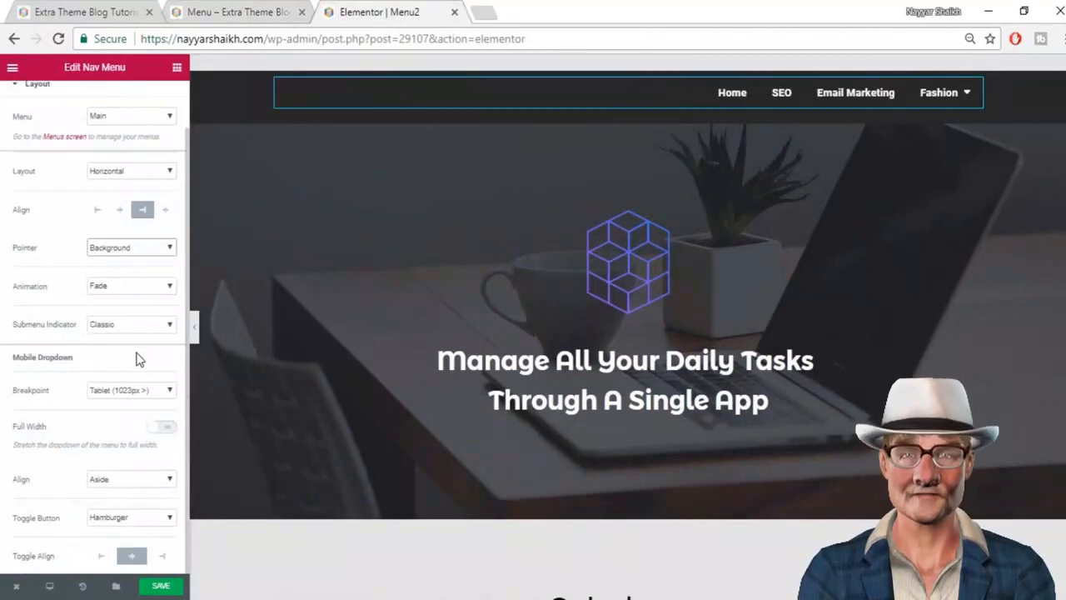
Step: Set the nav menu items' hover text color to black #000000 and hover pointer color to white #ffffff
scroll(89, 152, "up", 1)
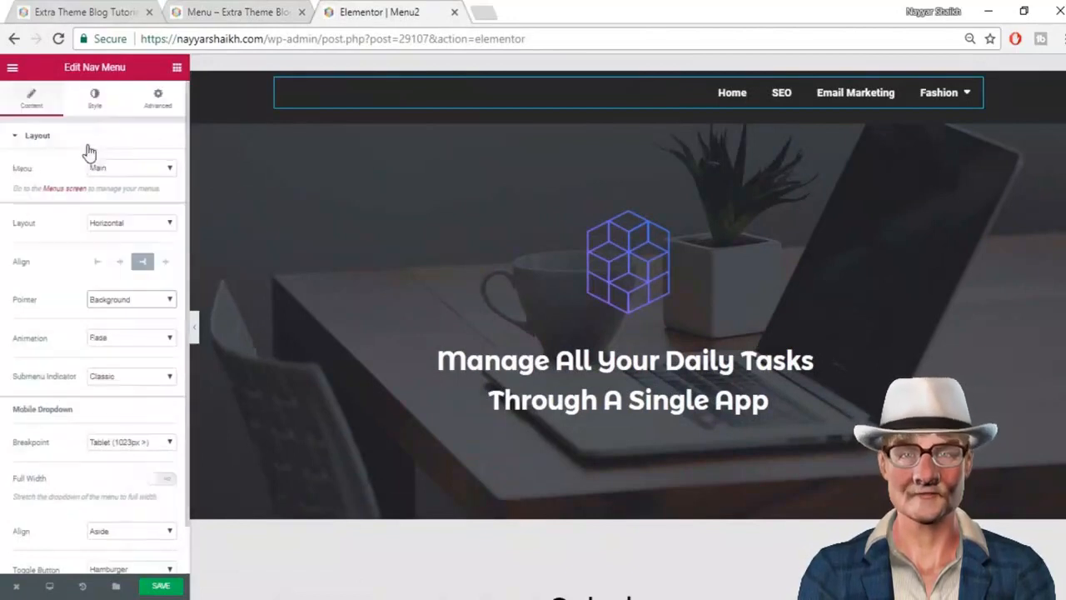
left_click(96, 101)
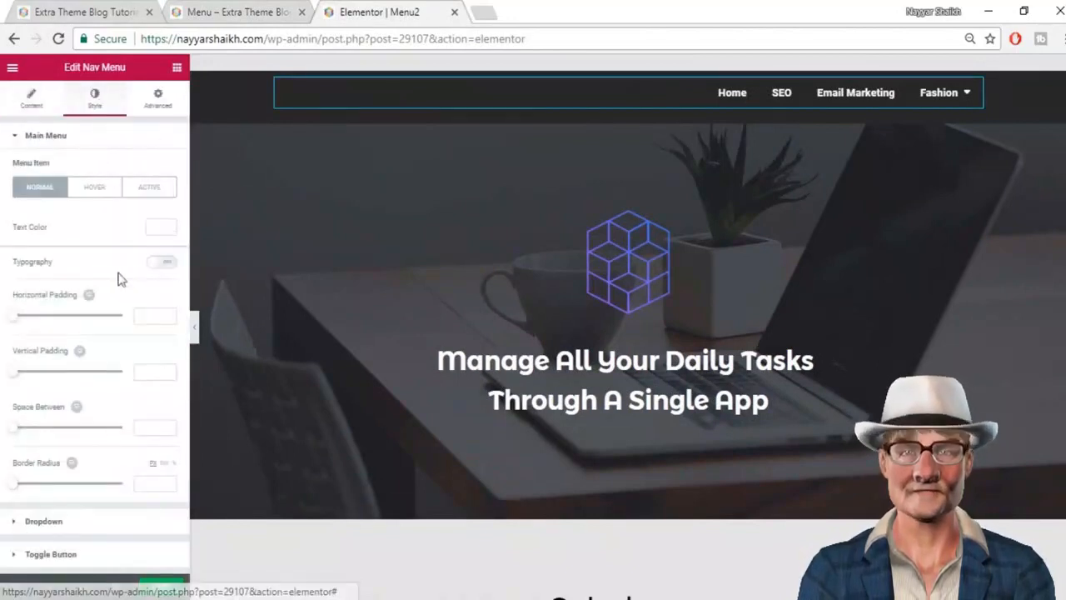
left_click(90, 190)
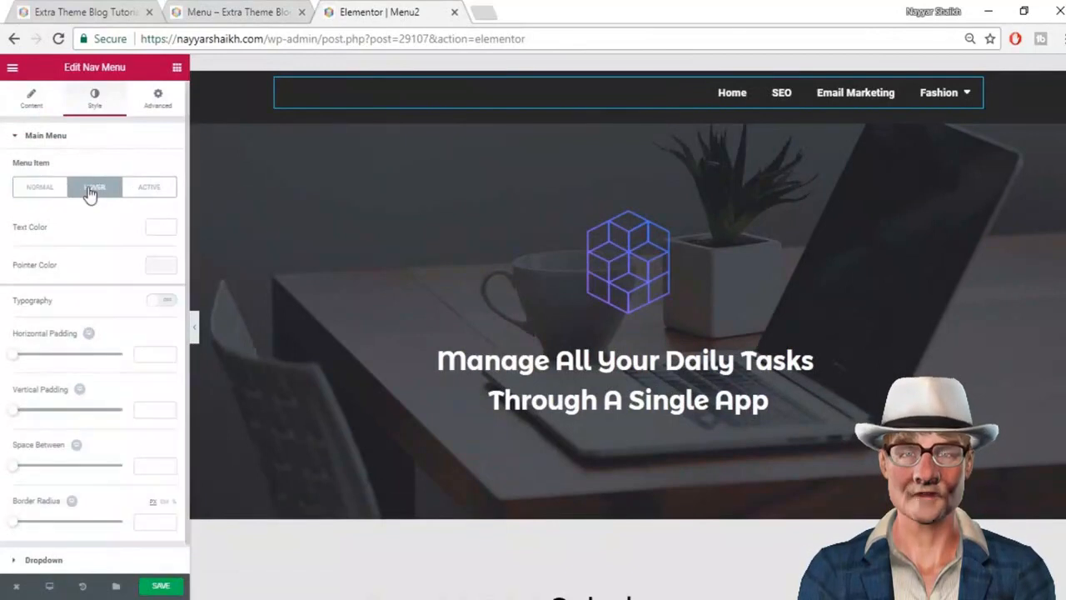
left_click(165, 227)
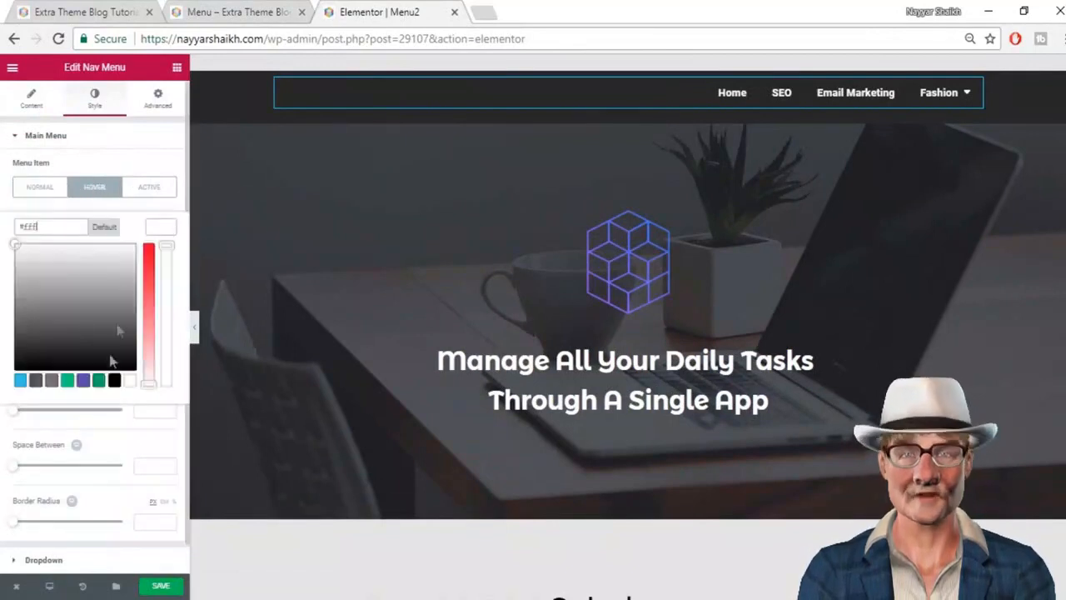
left_click(114, 380)
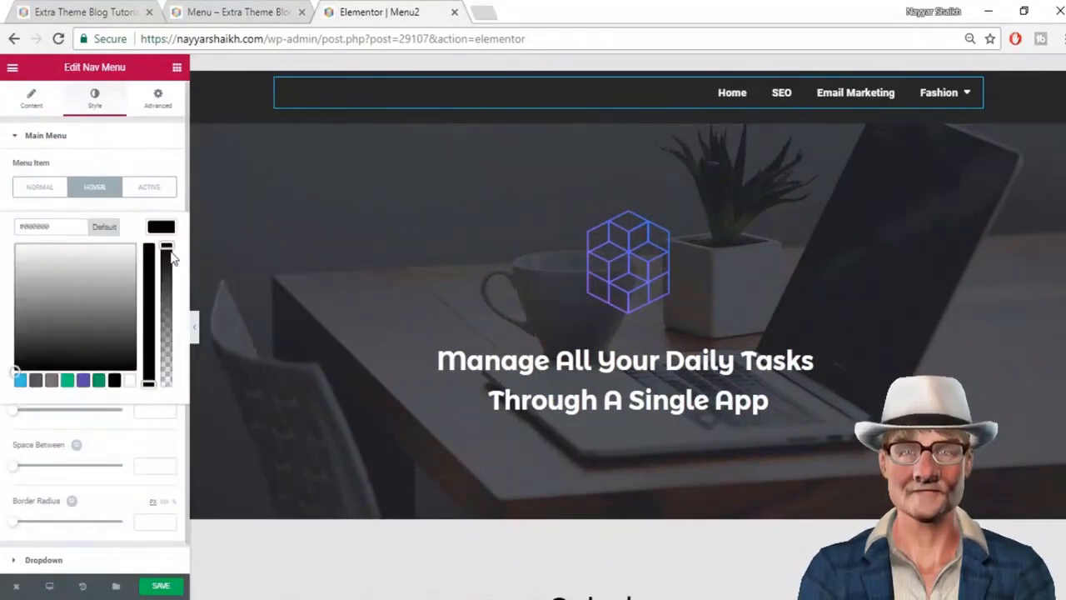
left_click(166, 228)
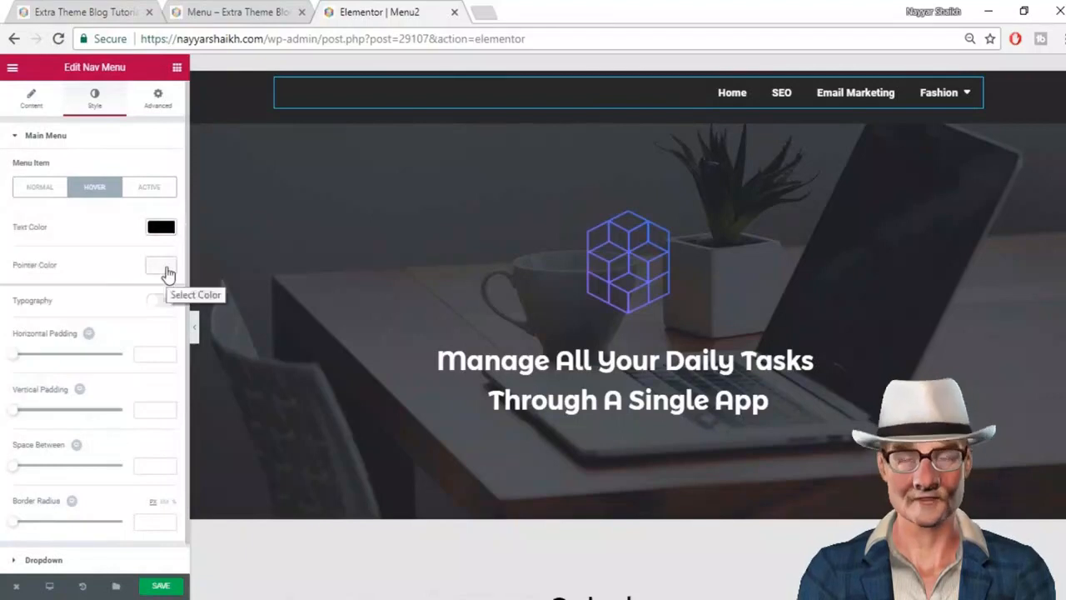
left_click(167, 272)
left_click(131, 420)
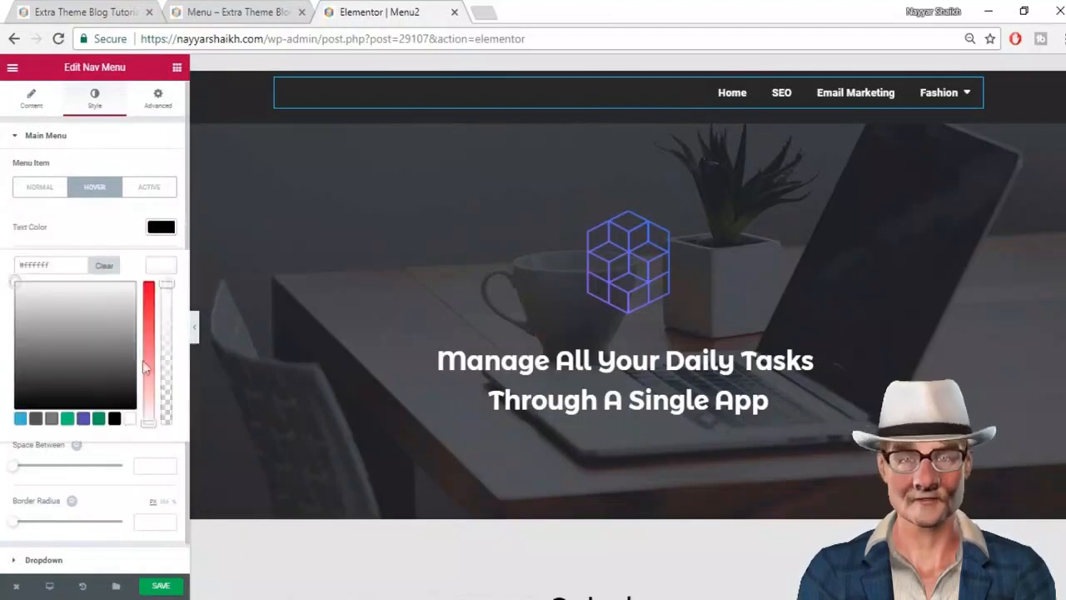
left_click(173, 268)
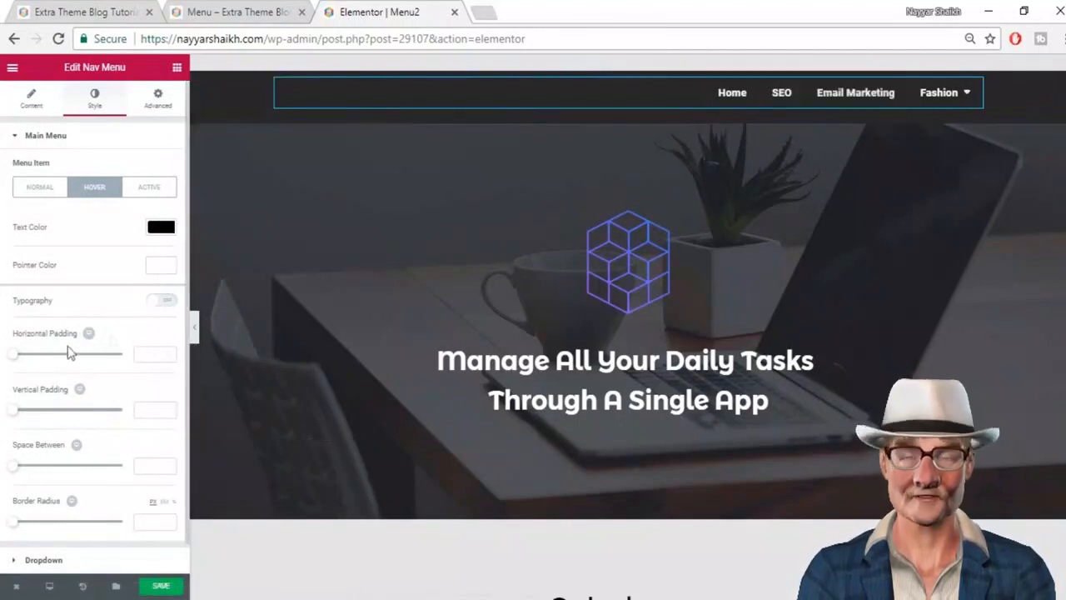
Step: Set the nav menu items' vertical padding to about 26 and preview the Fashion item with its submenu
left_click_drag(19, 413, 75, 408)
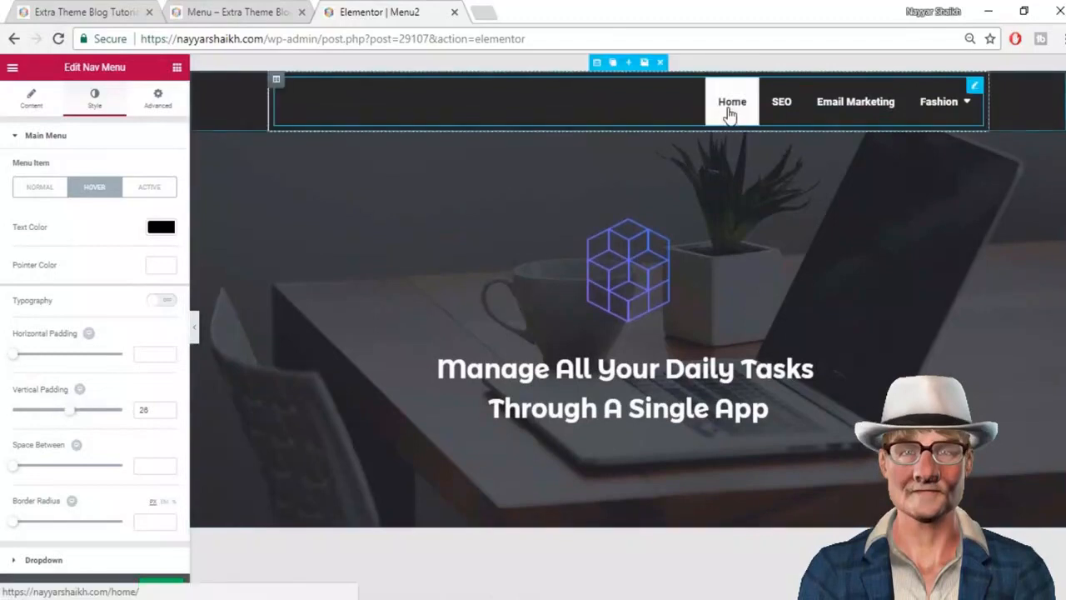
mouse_move(942, 111)
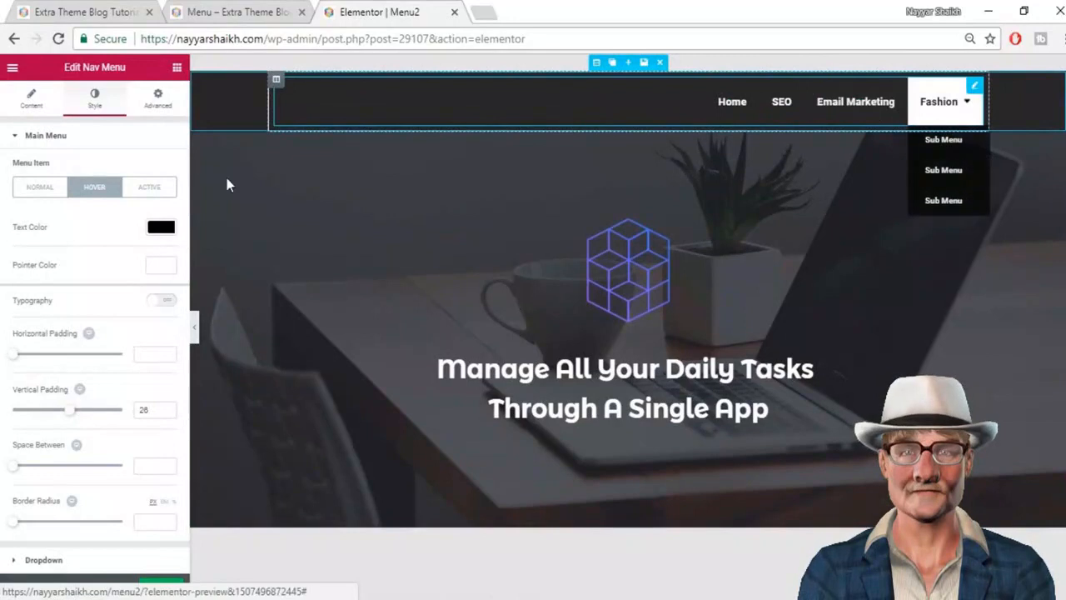
left_click(111, 148)
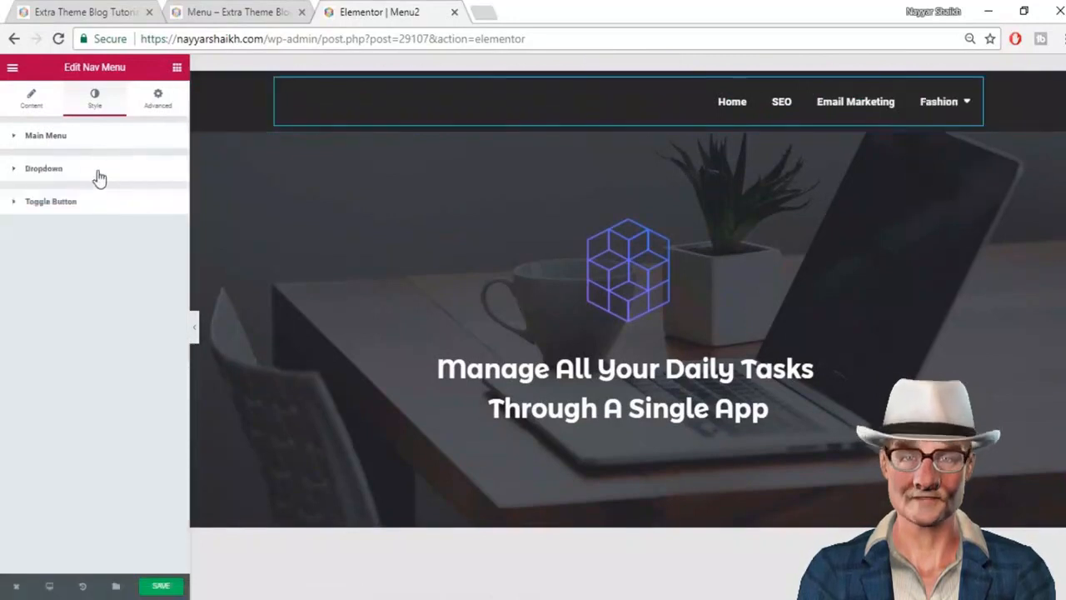
left_click(99, 176)
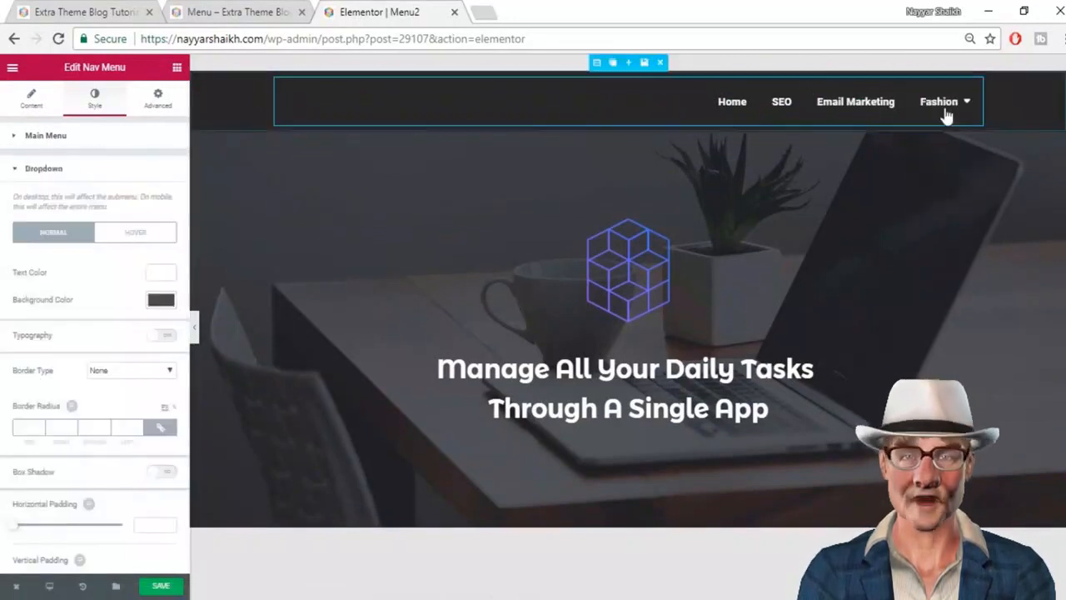
mouse_move(943, 108)
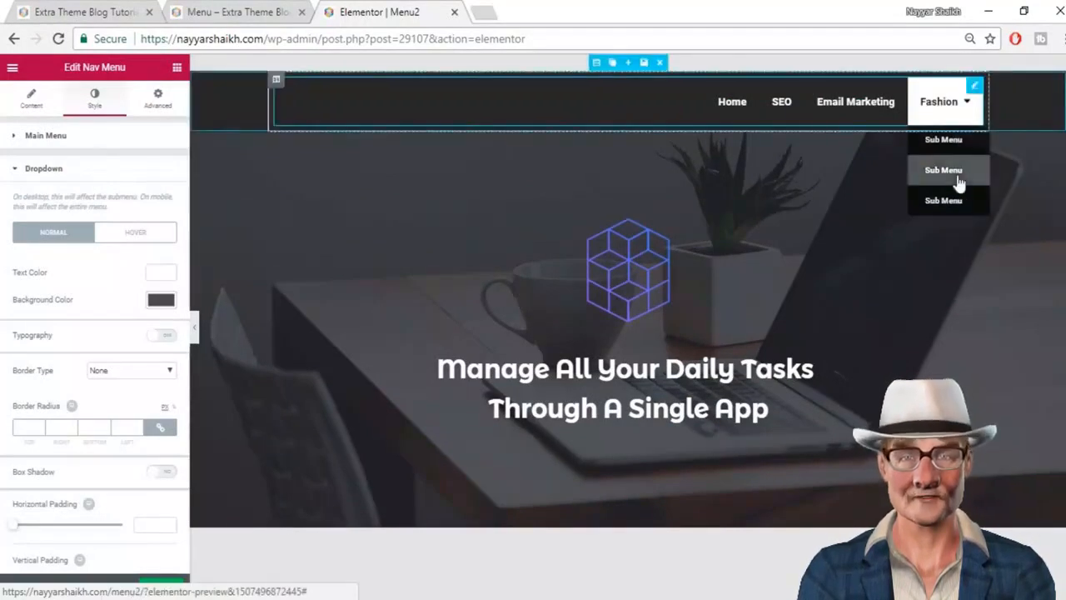
left_click(82, 174)
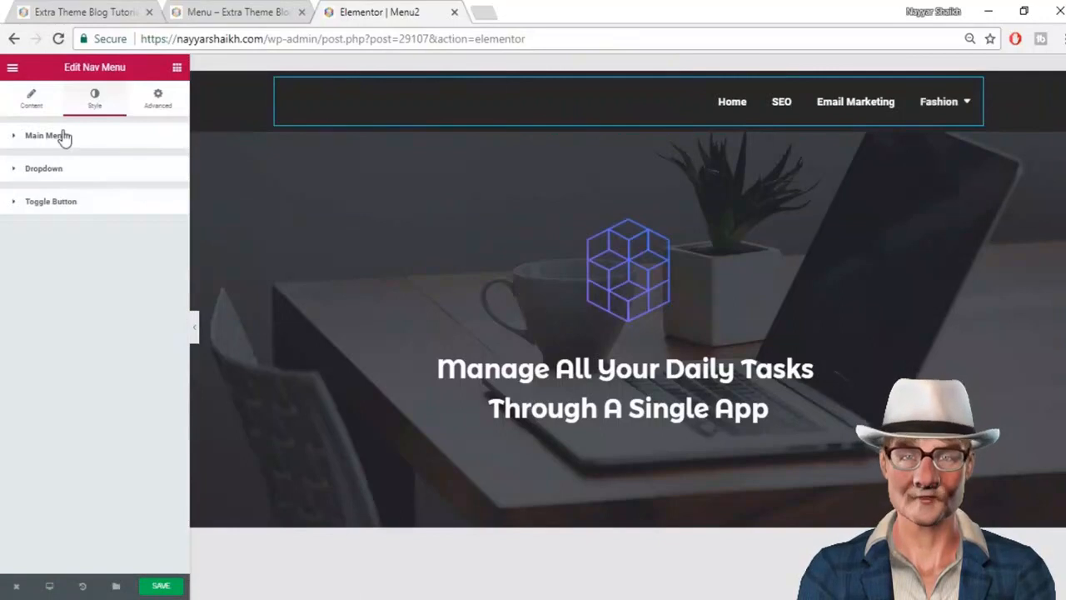
left_click(64, 137)
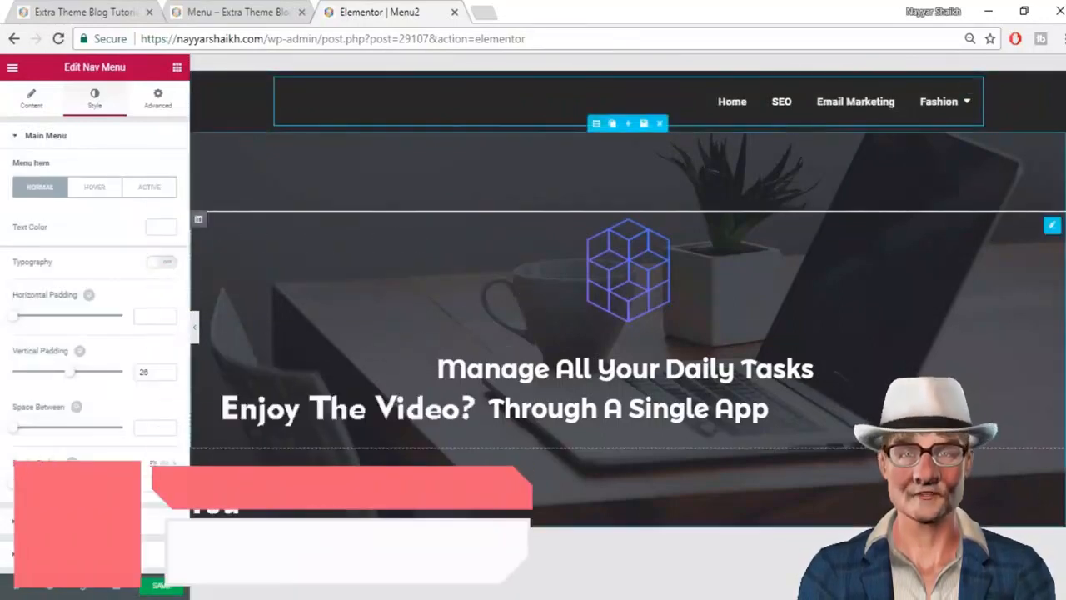
Step: Save the Menu2 page and check the menu's hover highlight on the published page
left_click(158, 590)
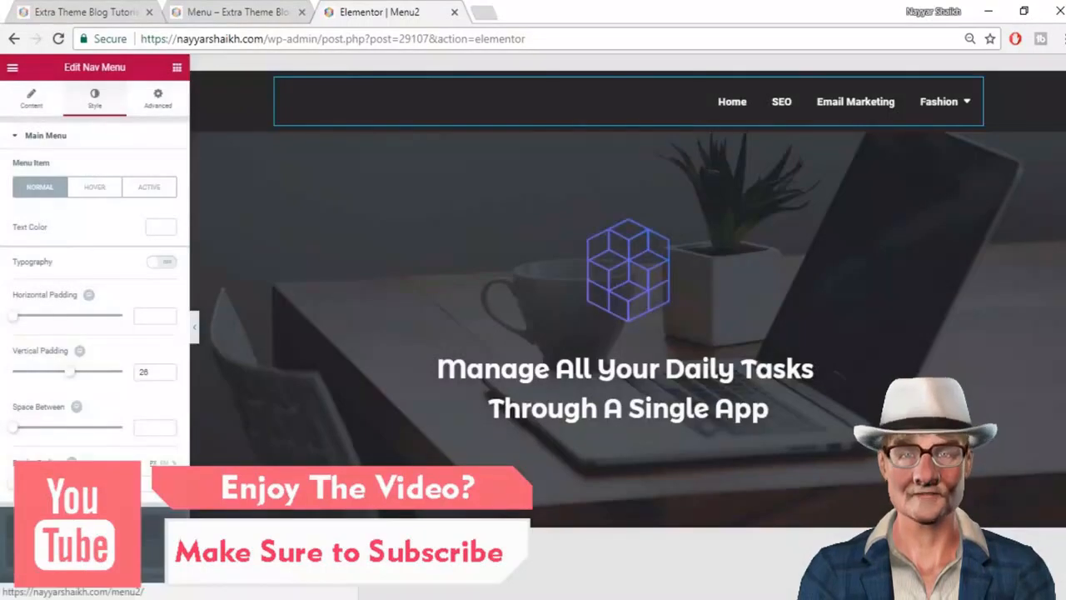
left_click(73, 526)
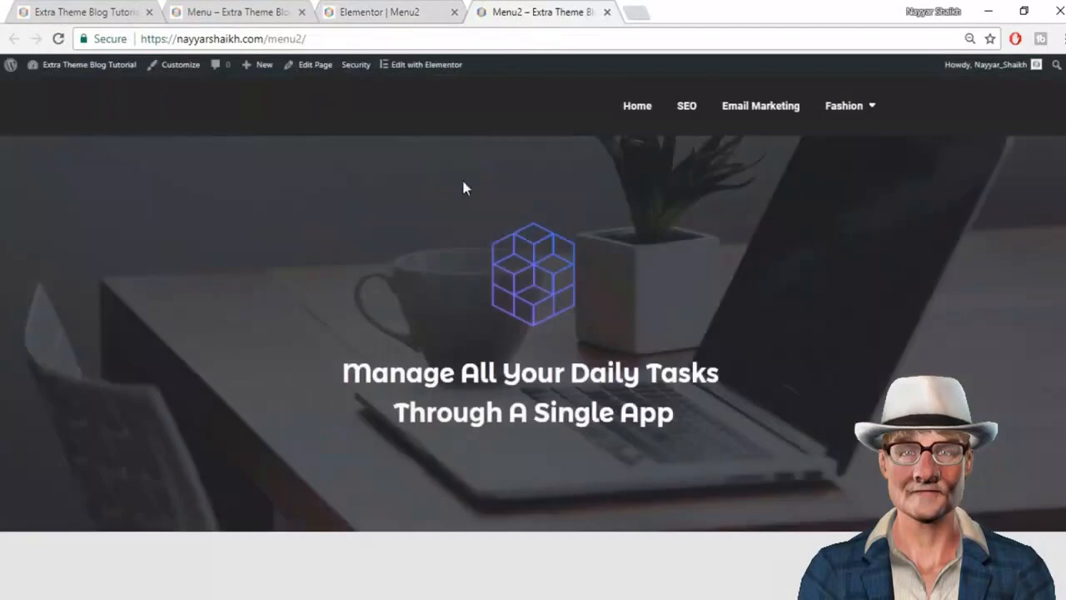
mouse_move(881, 112)
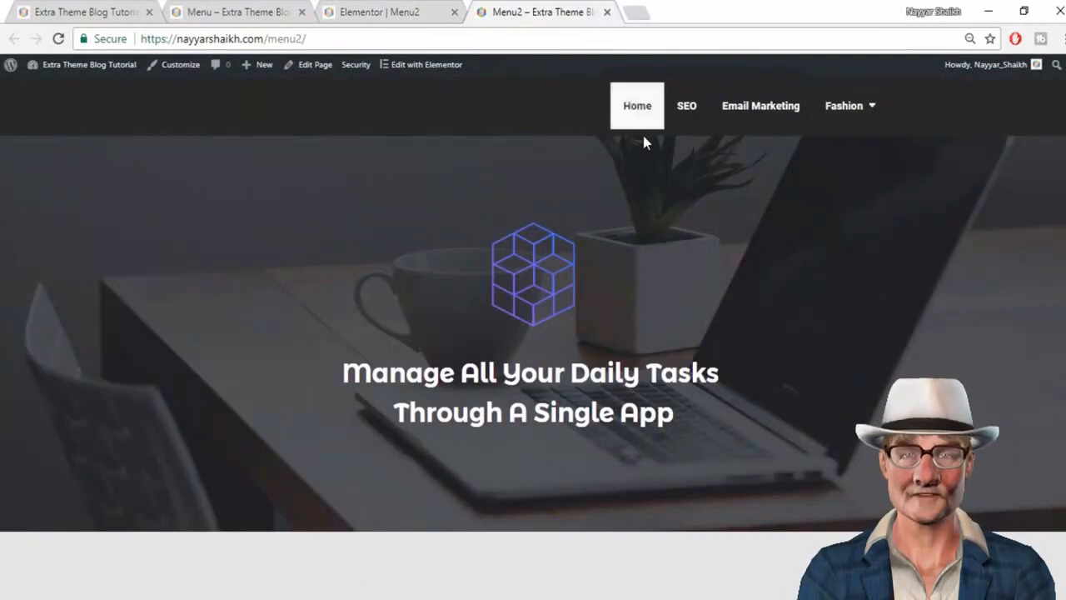
Step: Return to the editor, set the menu section's columns gap to No Gap and save the page
left_click(384, 10)
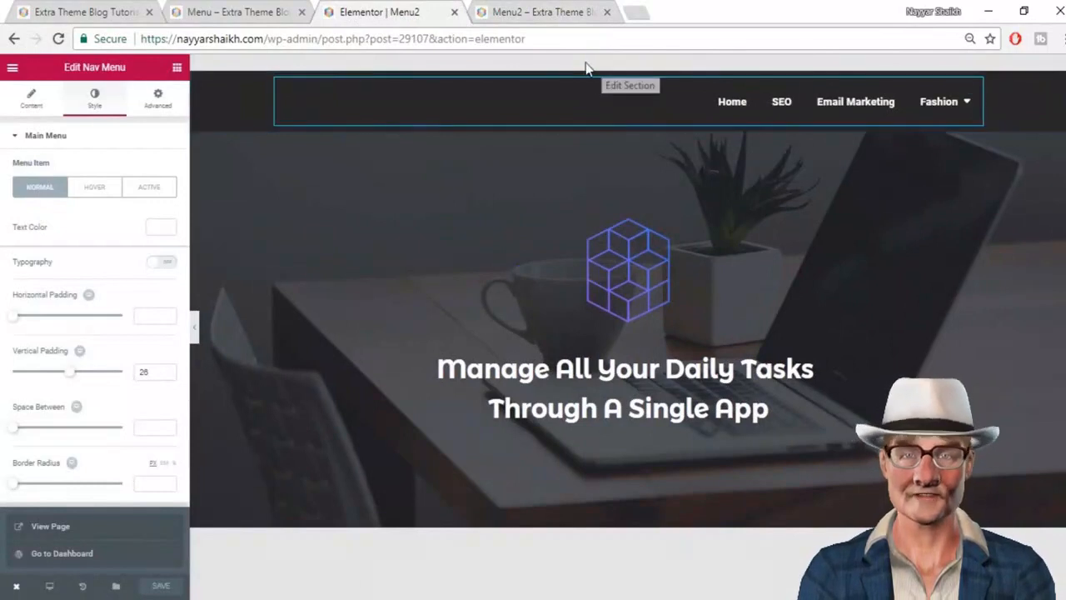
left_click(107, 101)
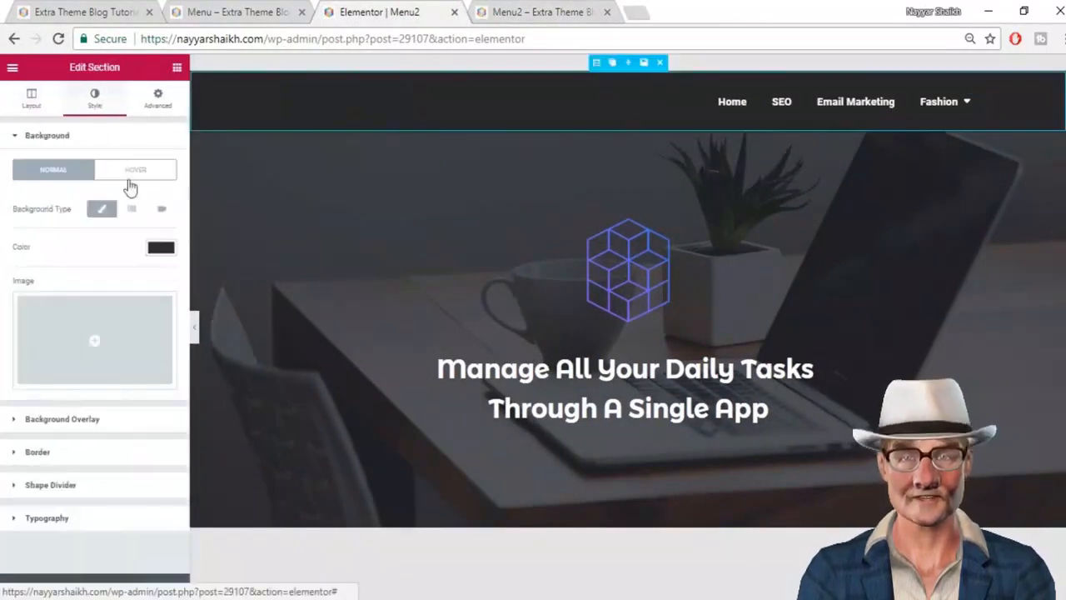
left_click(32, 99)
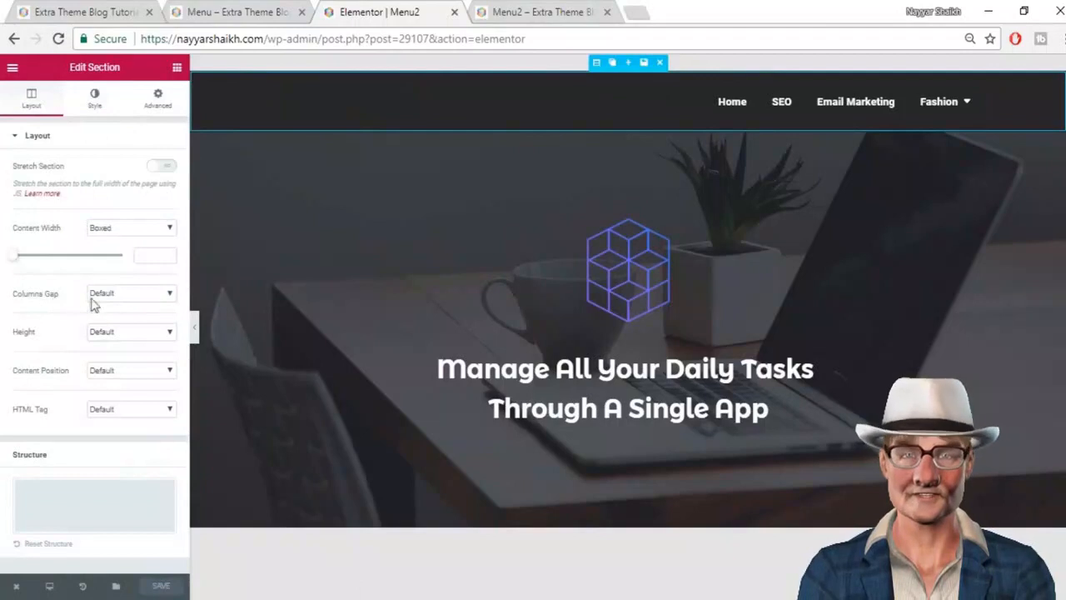
left_click(134, 296)
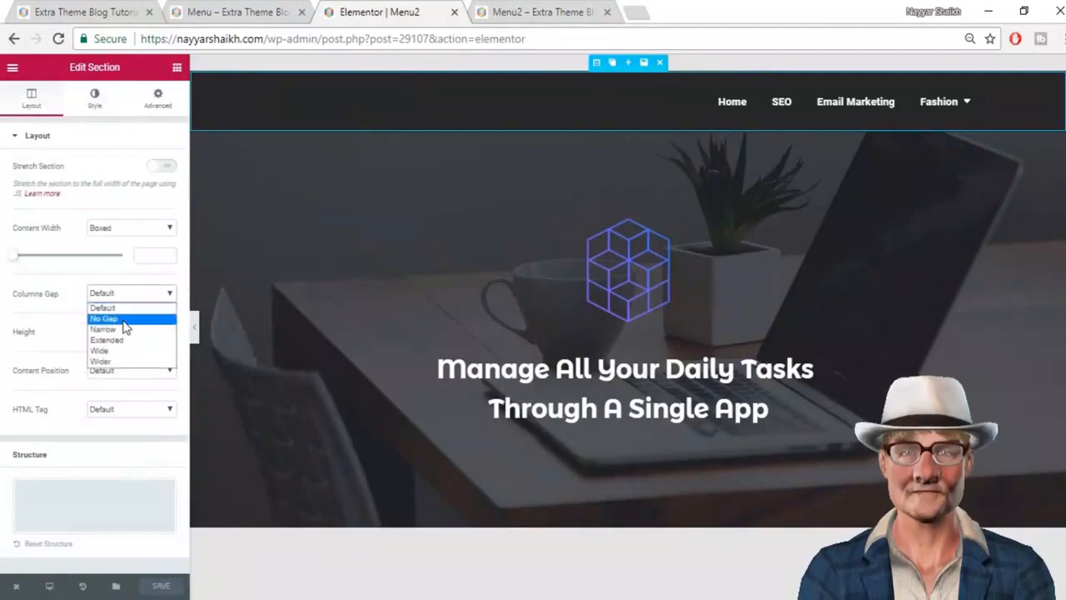
left_click(123, 320)
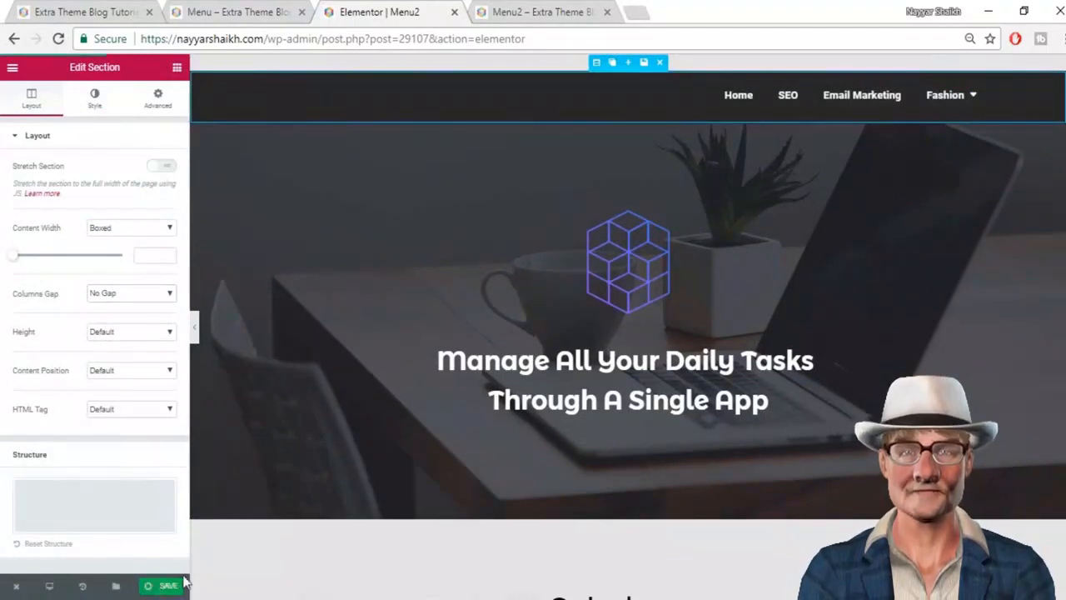
left_click(170, 585)
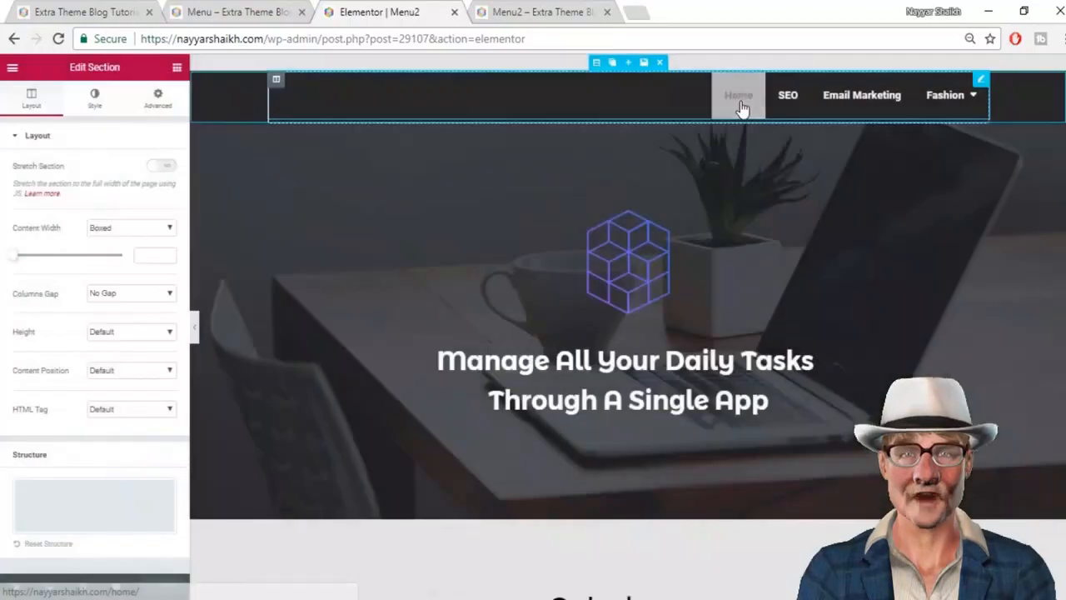
Step: Select the nav menu and compare its hover highlight with the published Menu2 and Menu pages
left_click(741, 104)
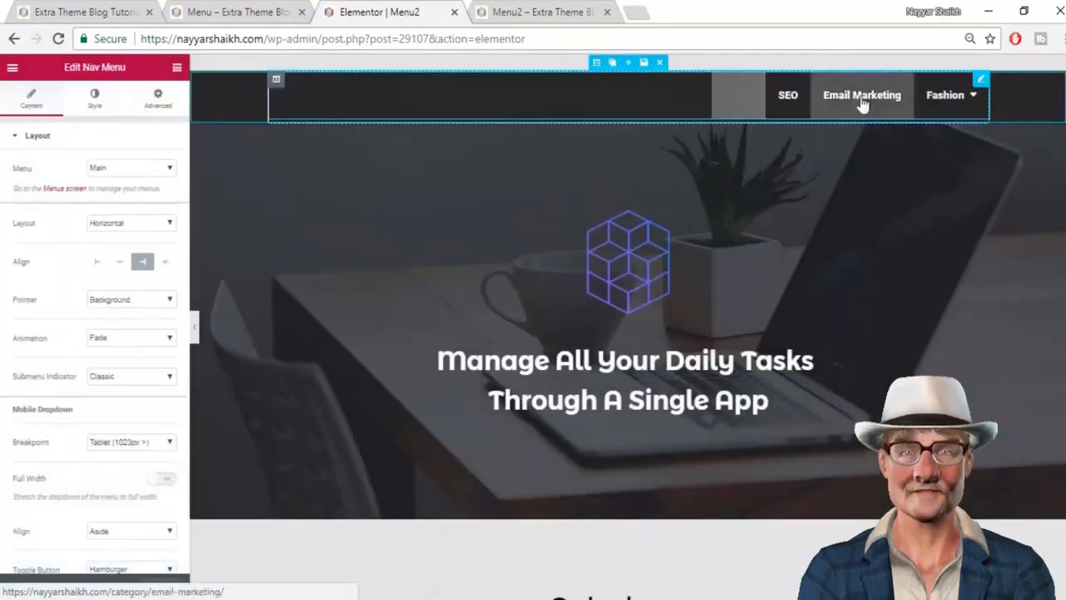
key("ctrl+Tab")
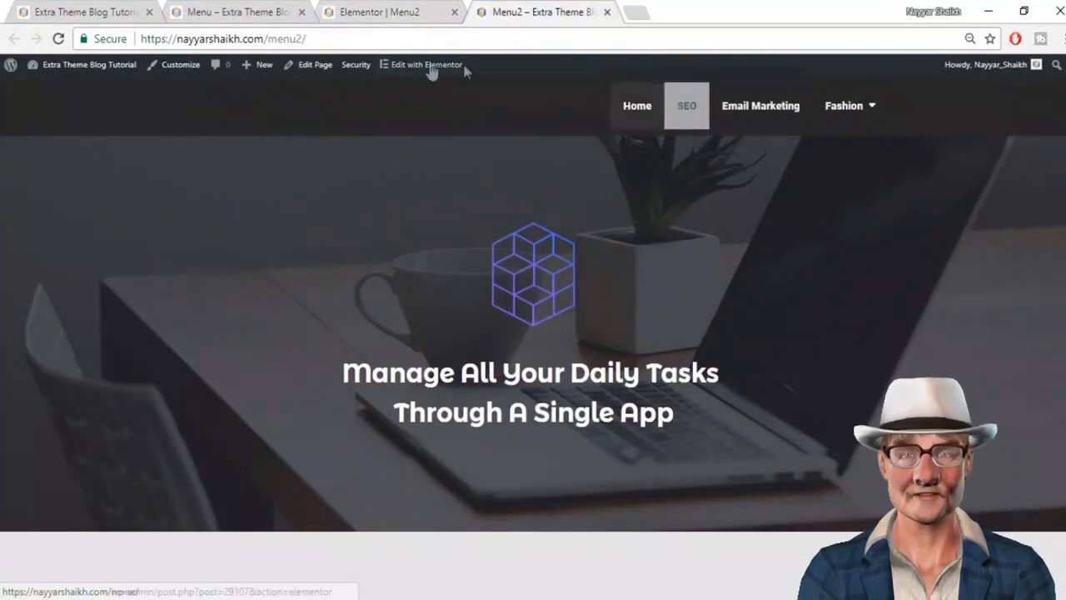
left_click(219, 9)
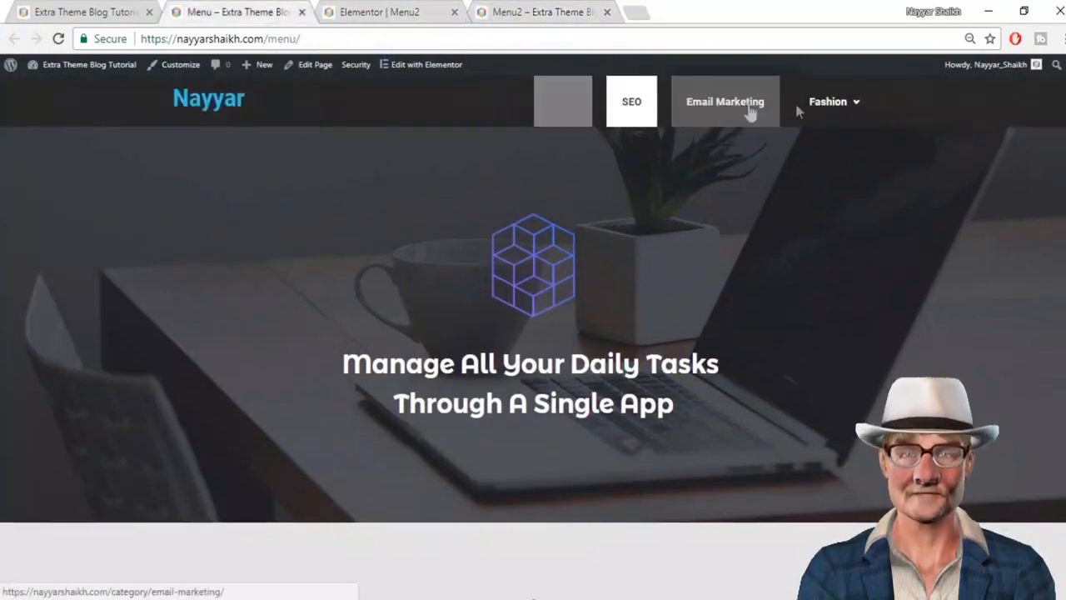
key("ctrl+Tab")
Step: Enable custom typography for the nav menu items with size 24 px and letter spacing 1.6
left_click(100, 109)
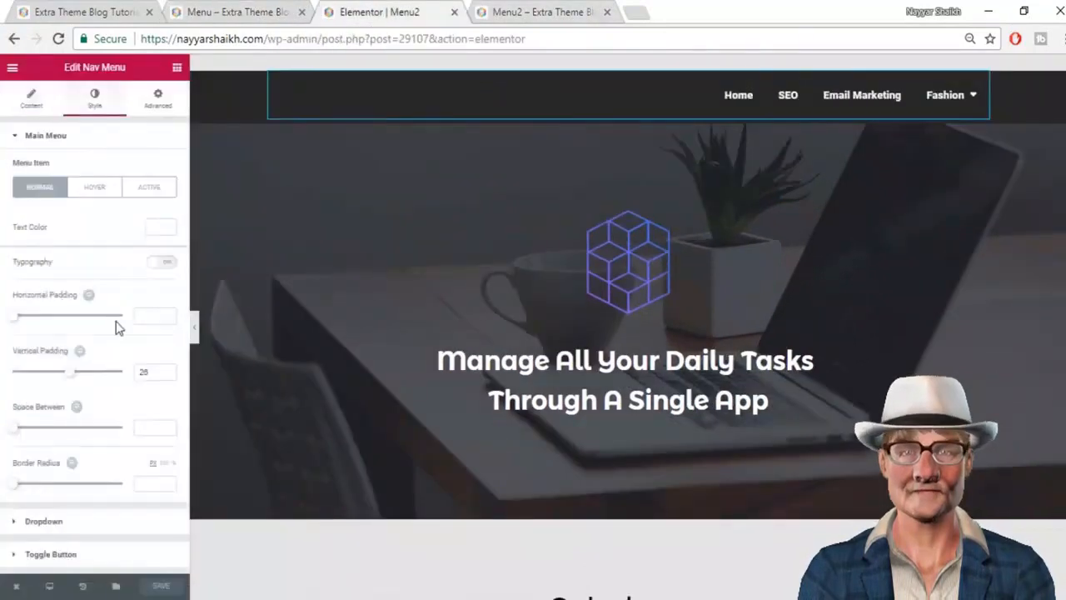
left_click(169, 263)
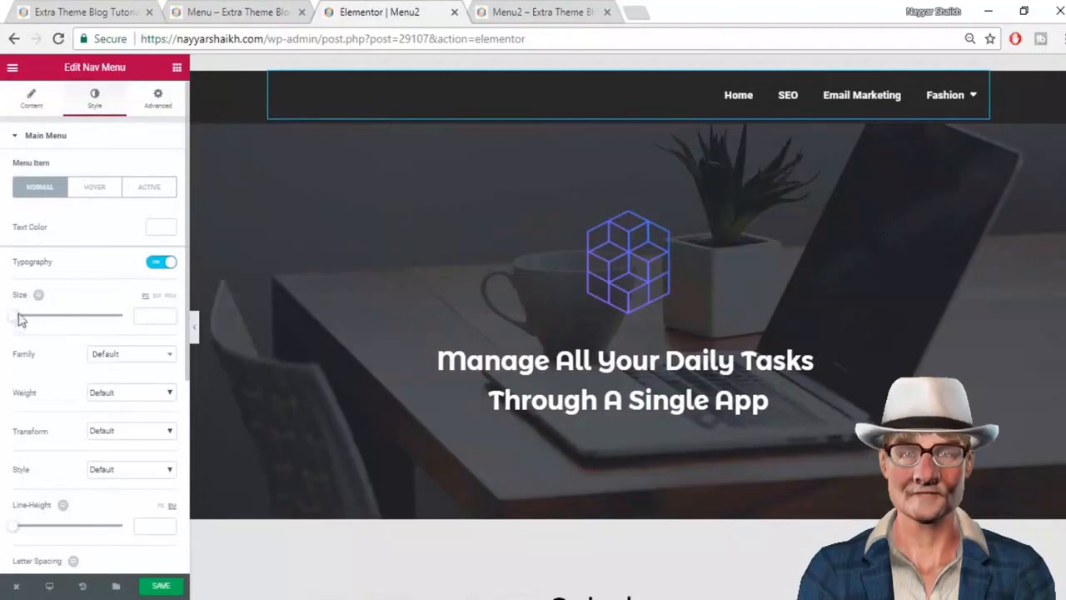
mouse_move(20, 321)
left_mouse_down()
mouse_move(36, 319)
mouse_move(29, 325)
left_mouse_up()
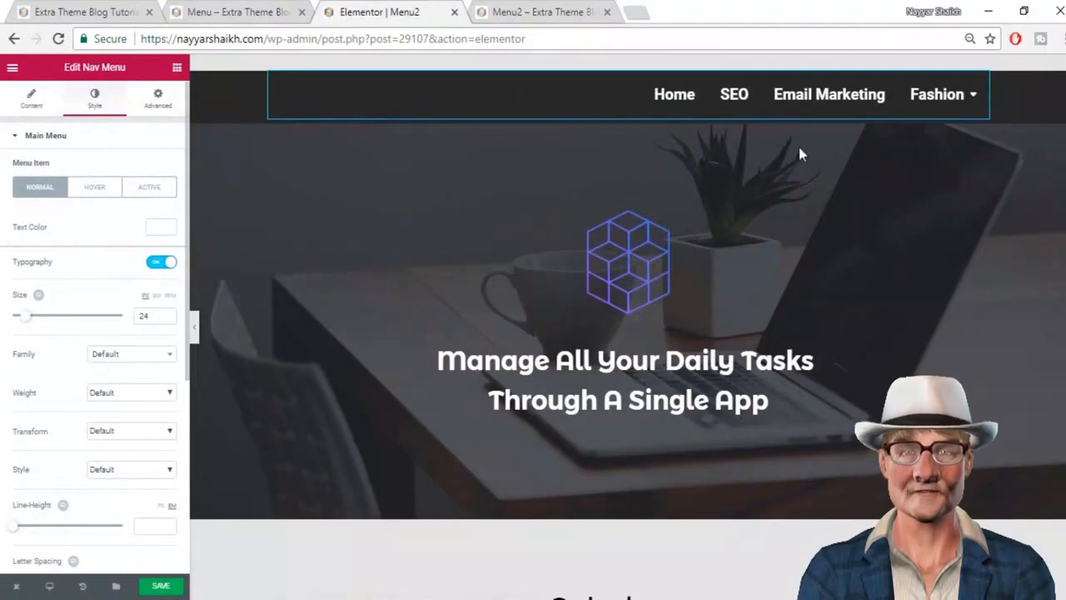
scroll(149, 498, "down", 2)
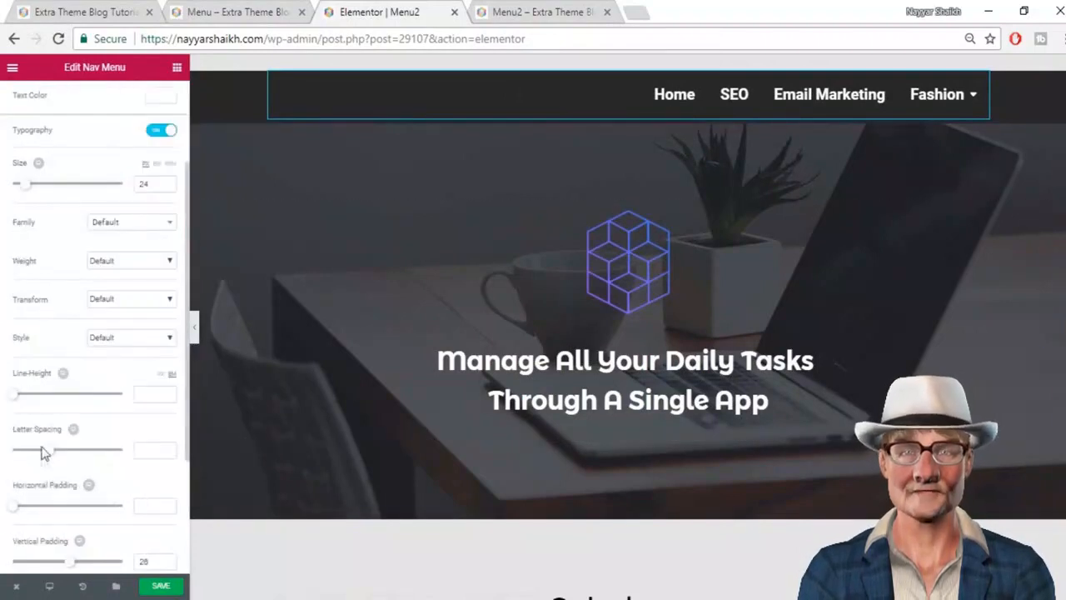
left_click_drag(50, 454, 60, 456)
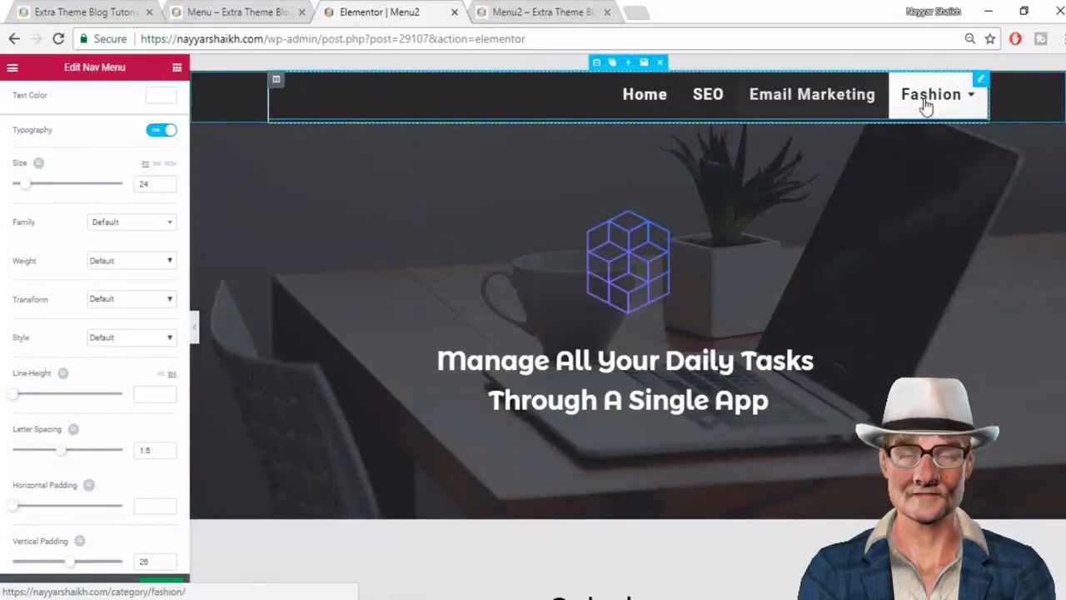
Step: Set the nav menu's active item text color to white and its pointer color to #000000, using the published Menu page as reference
scroll(119, 190, "up", 2)
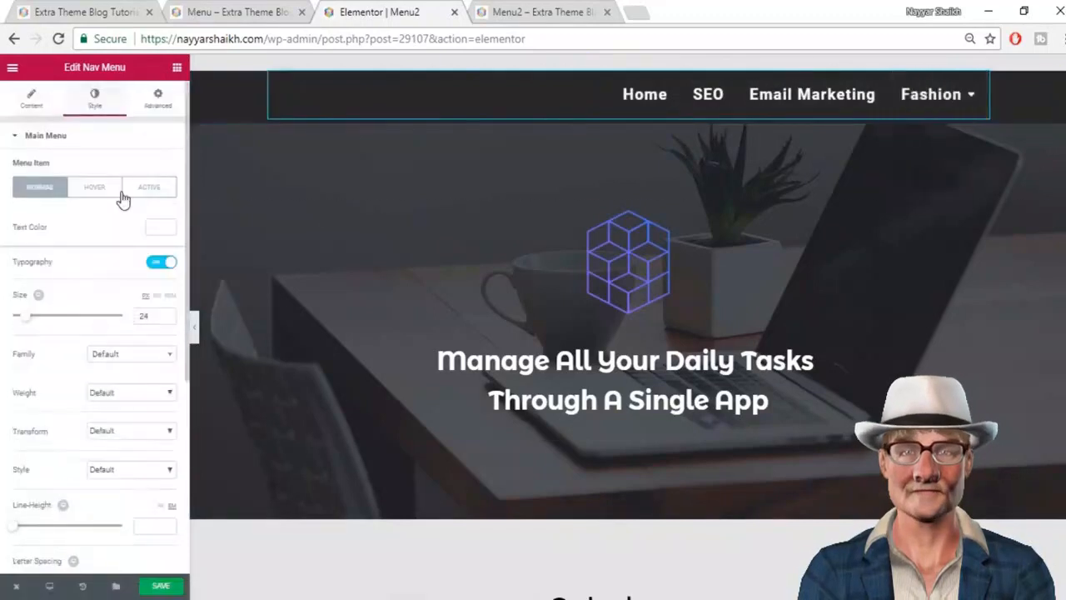
left_click(150, 189)
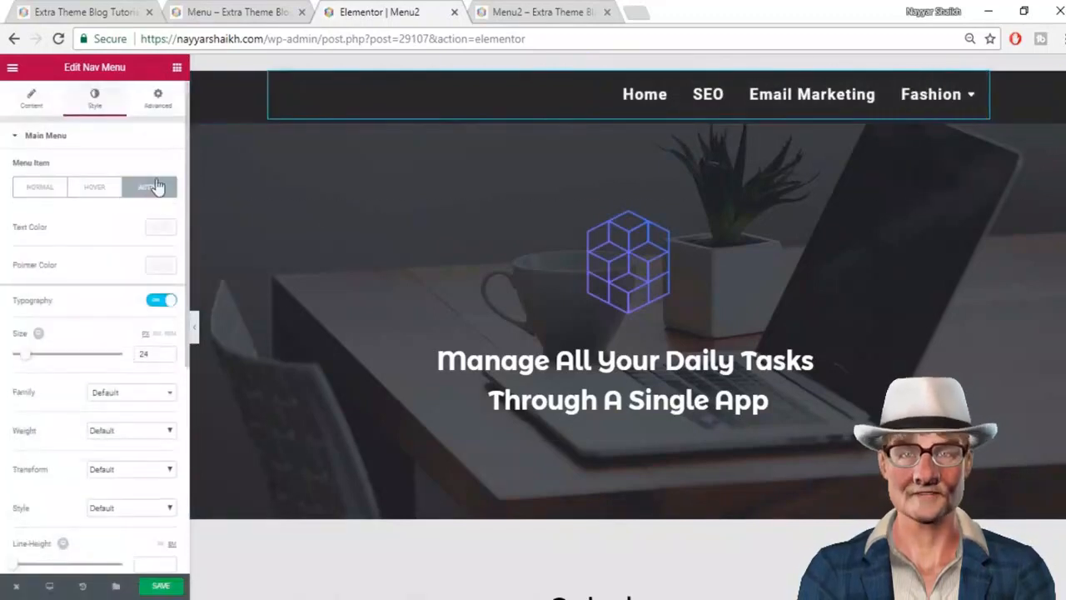
left_click(240, 10)
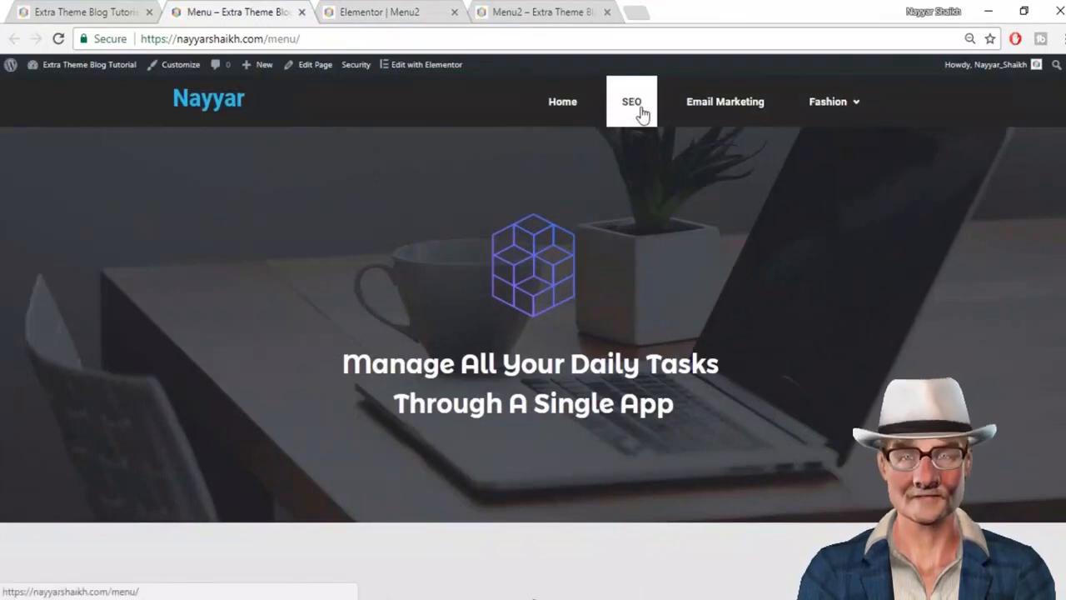
left_click(388, 10)
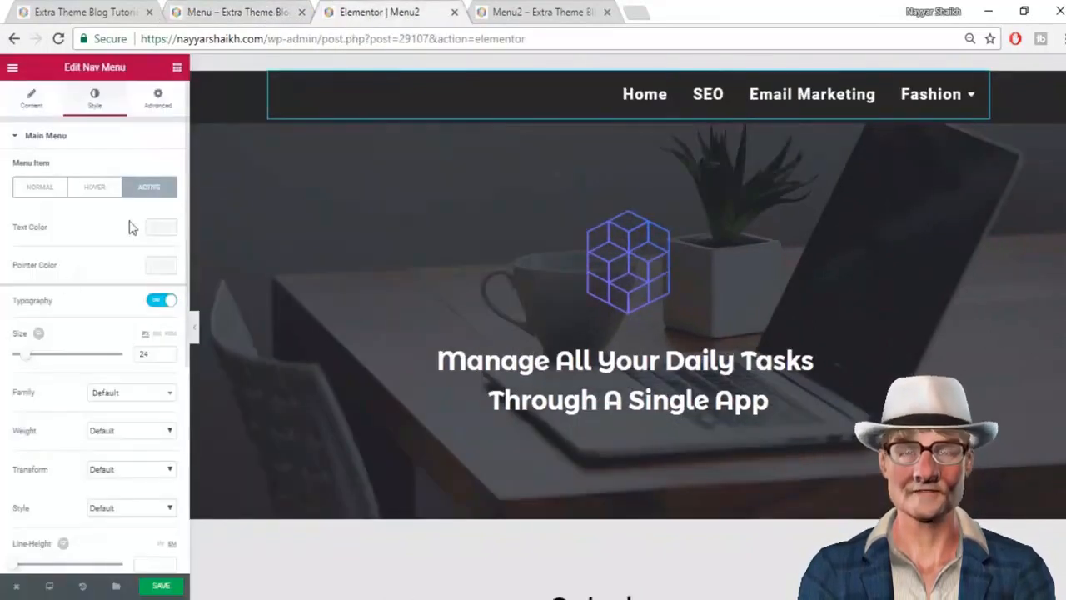
left_click(158, 228)
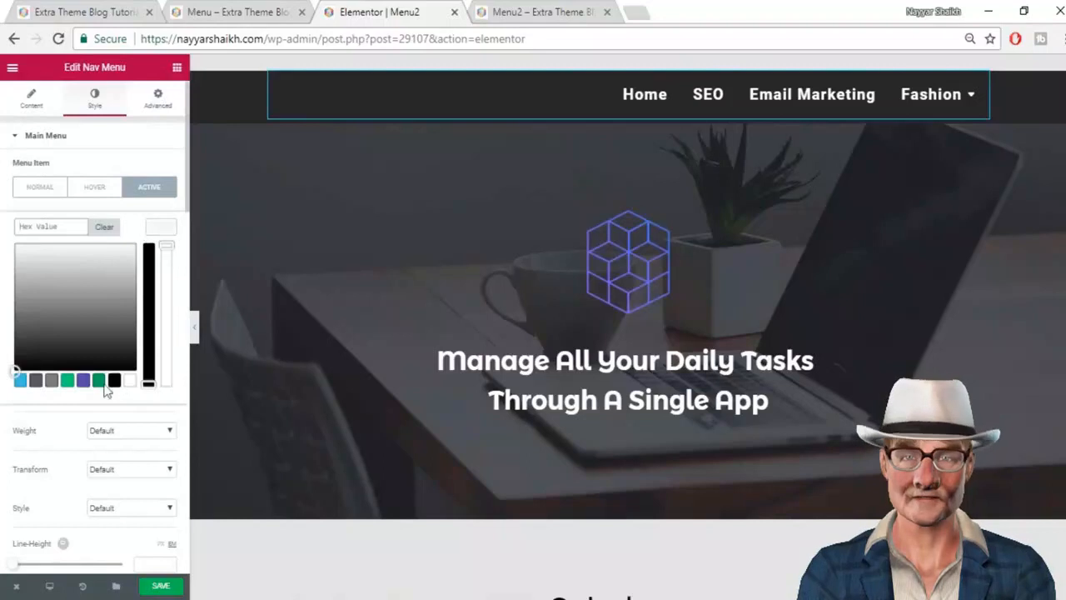
left_click(129, 381)
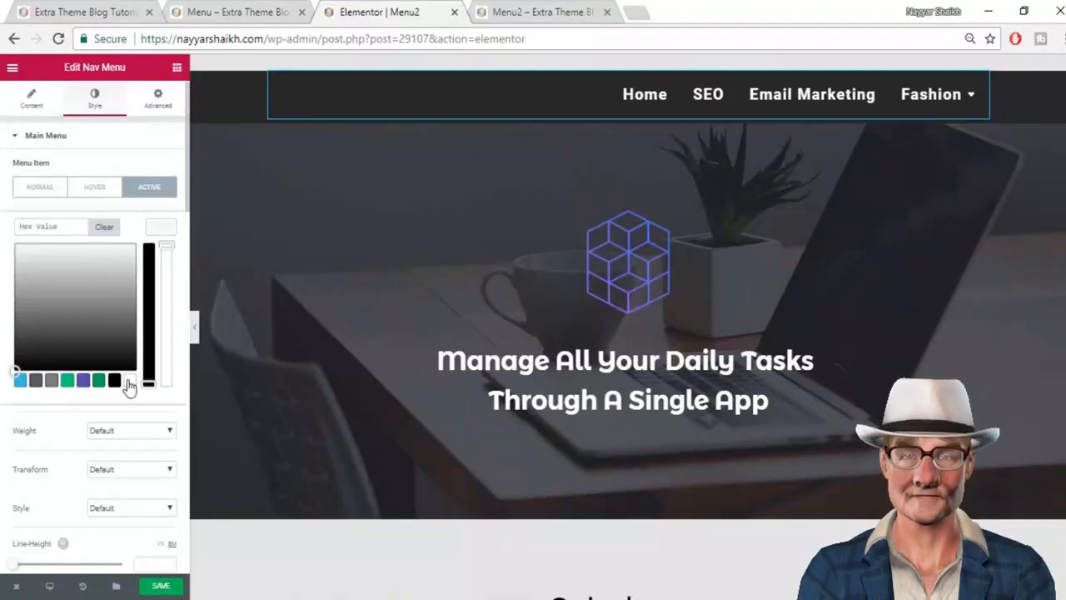
left_click(174, 227)
left_click(161, 266)
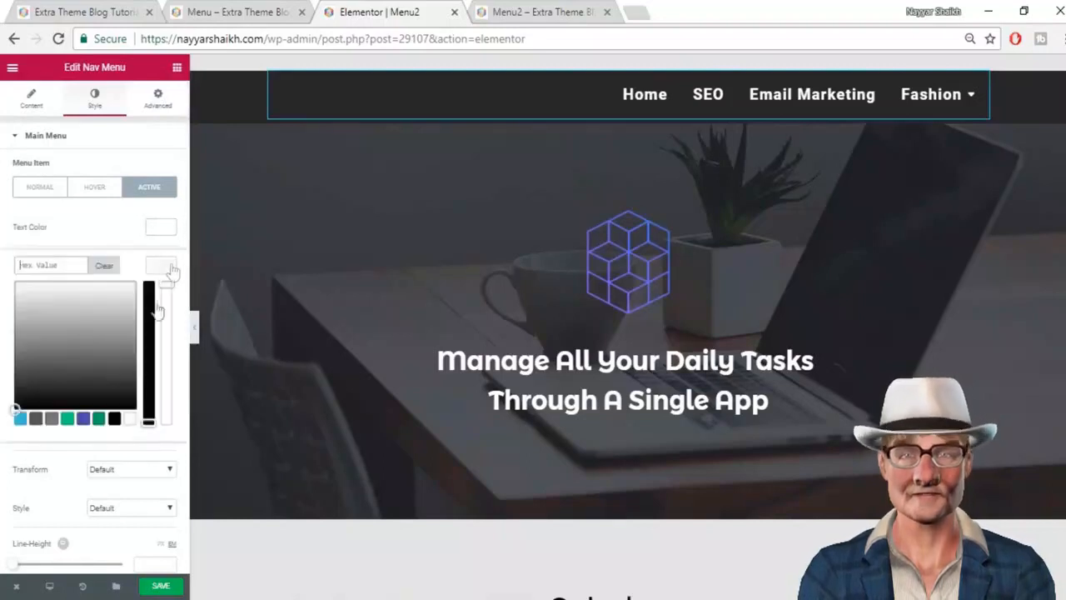
left_click(115, 419)
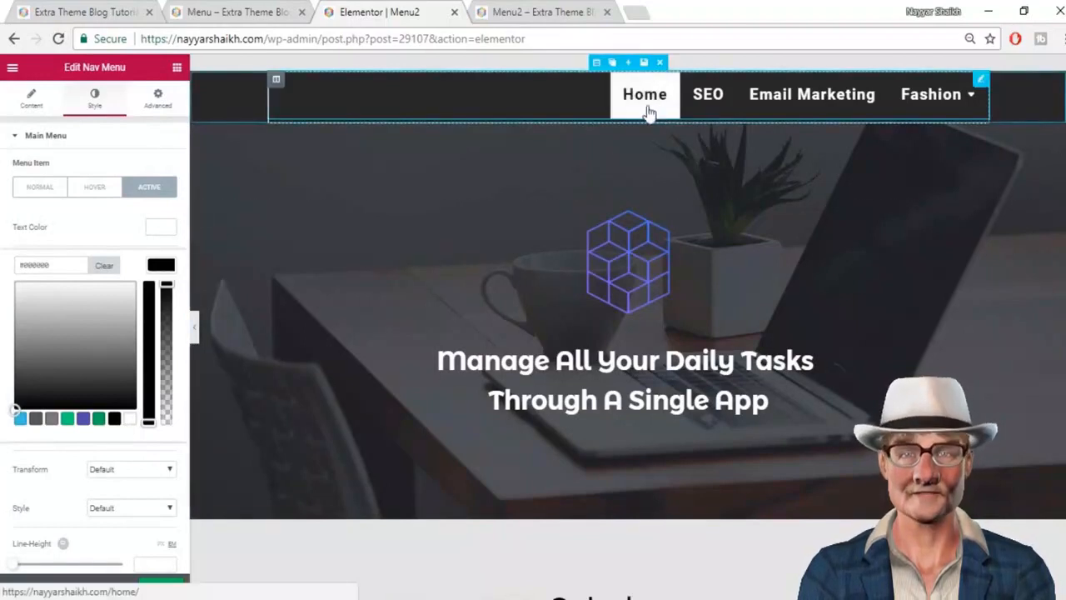
Step: Compare the header with the published Menu page and save the Menu2 page
left_click(233, 12)
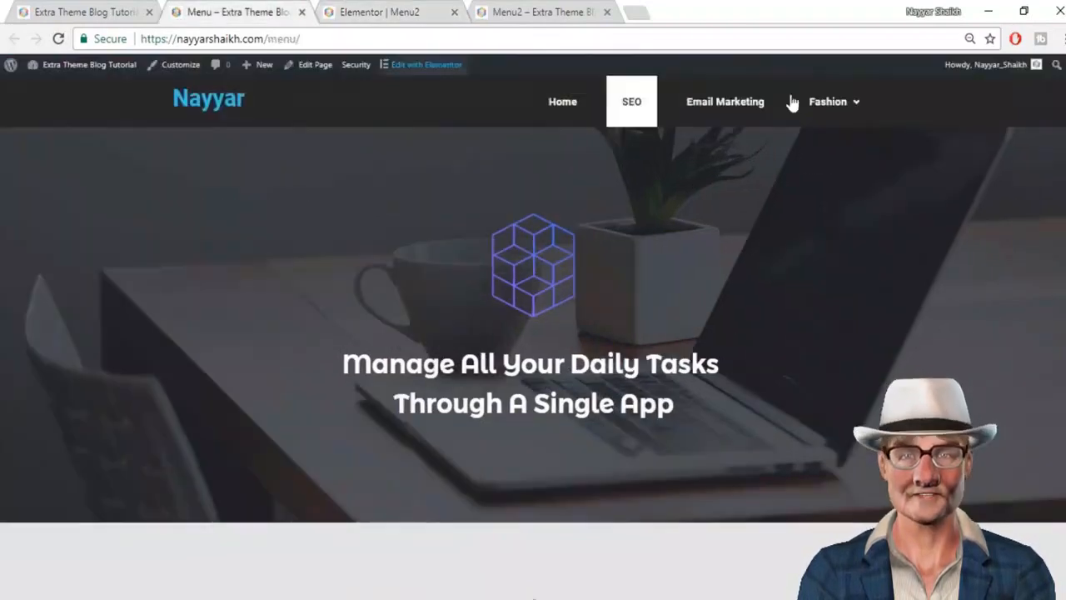
left_click(414, 12)
left_click(168, 587)
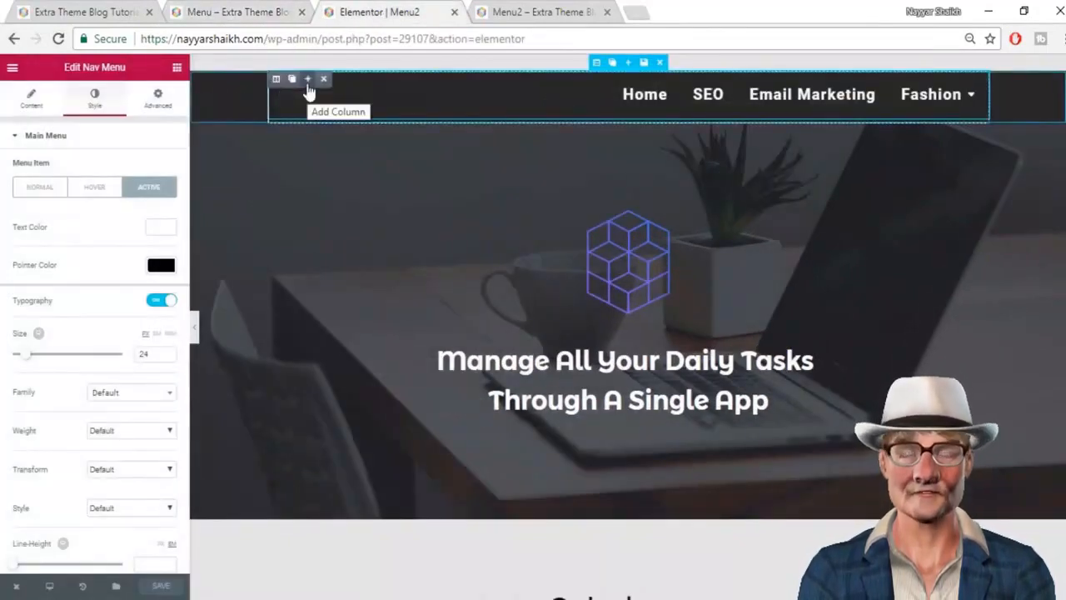
Step: Add a second column to the header section, place it before the nav menu column and widen the menu column to about 64.7%
left_click(308, 80)
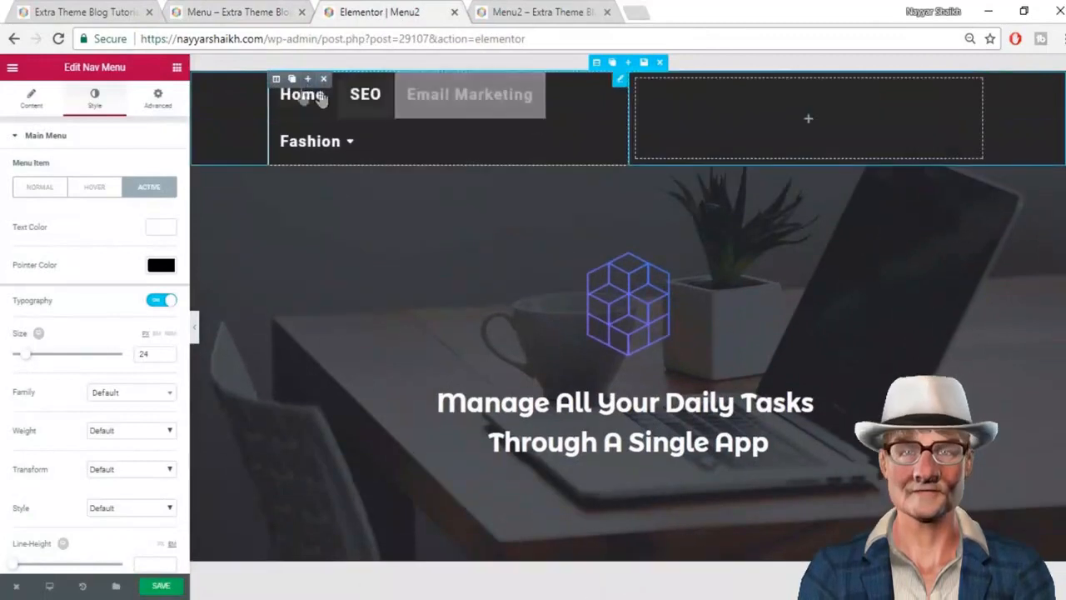
left_click_drag(277, 78, 754, 104)
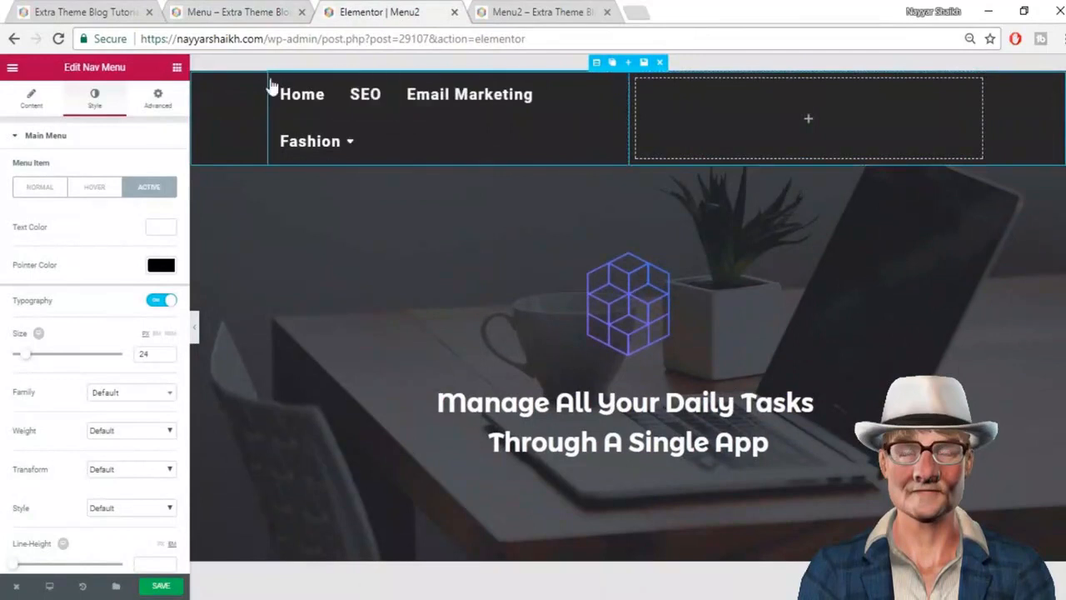
left_click_drag(297, 79, 819, 106)
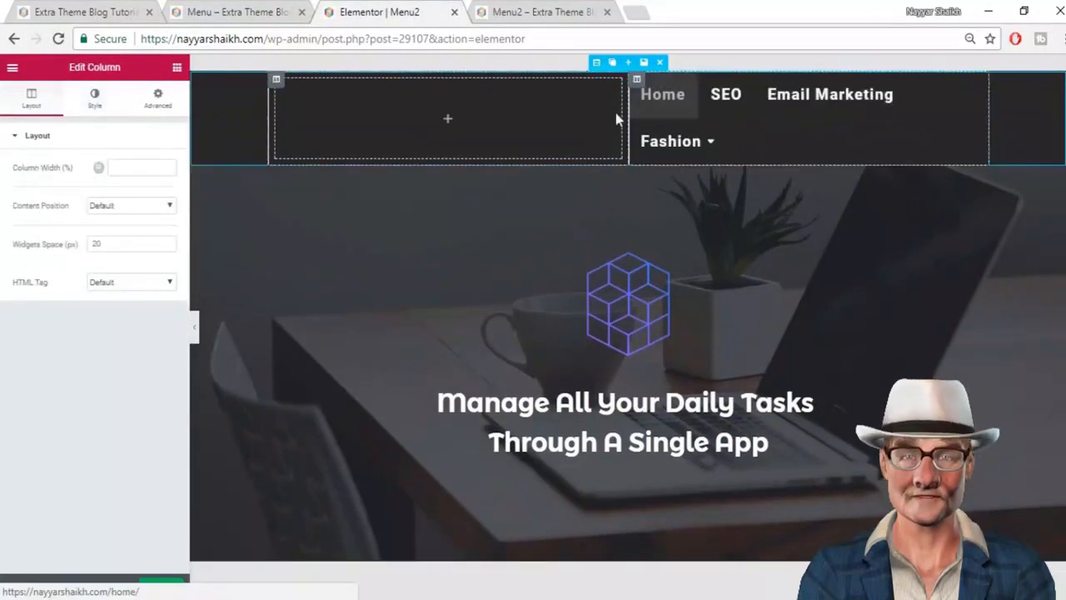
left_click_drag(627, 111, 520, 111)
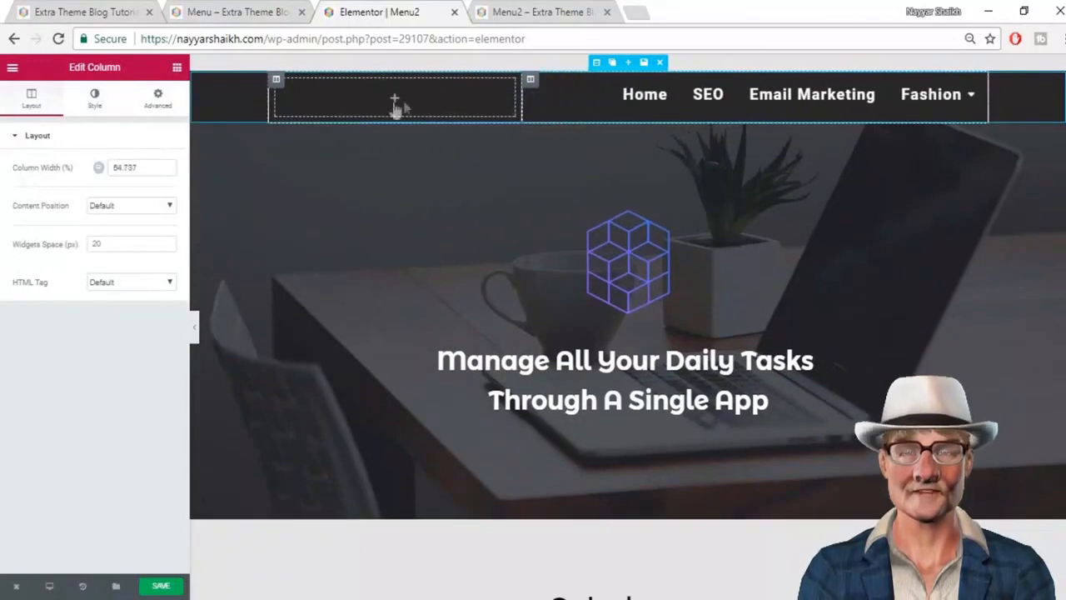
Step: Add a Heading widget to the empty header column and set its title to the site owner's first name
left_click(175, 68)
left_click_drag(140, 162, 409, 99)
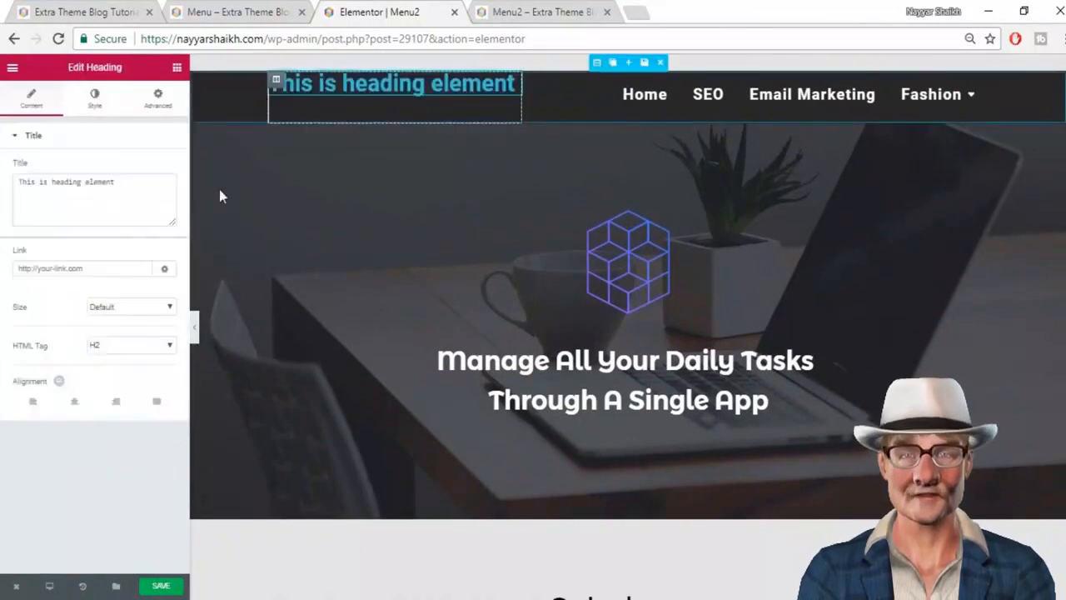
left_click_drag(128, 189, 5, 193)
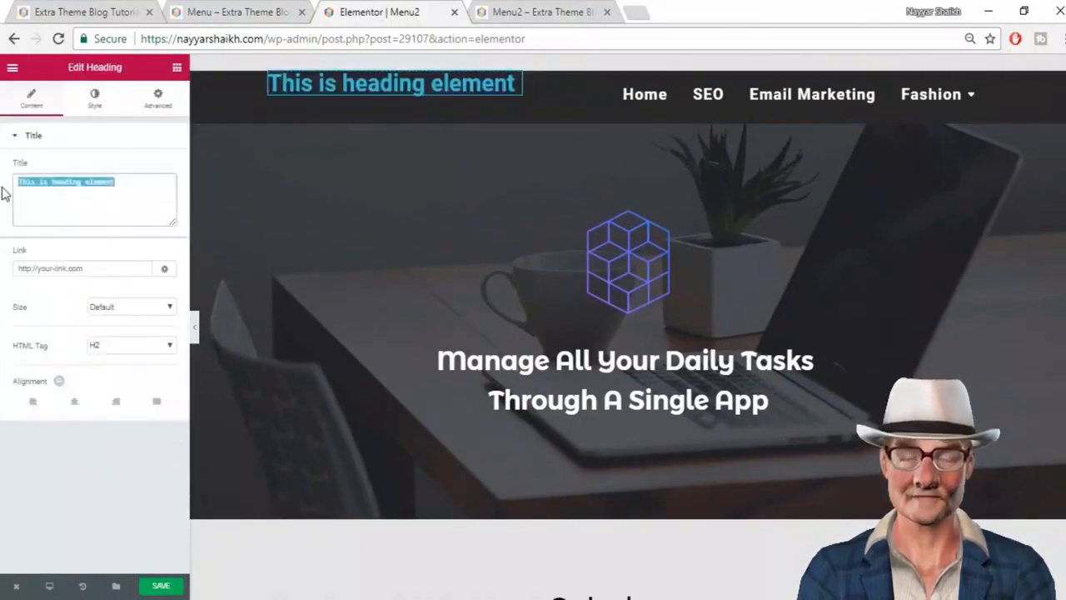
type("Nayyar")
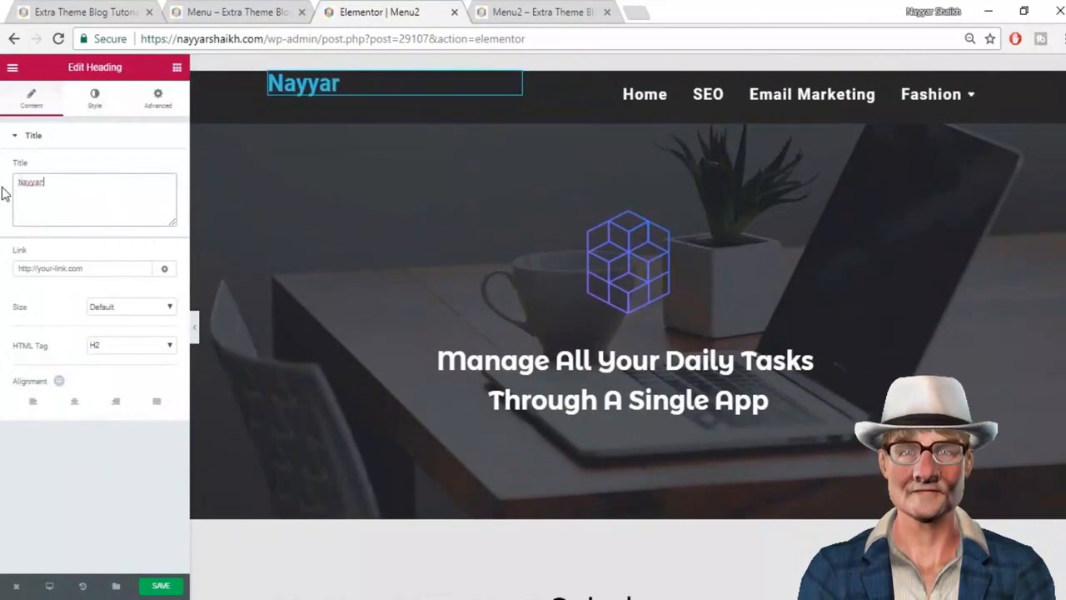
Step: Set the header heading's text color to white (#ffffff)
left_click(102, 106)
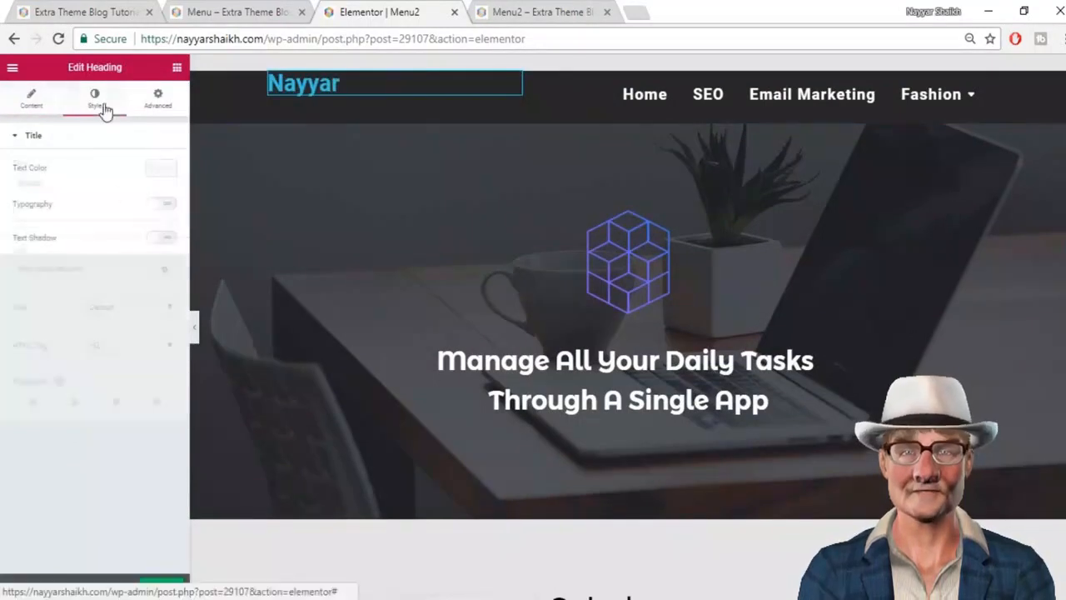
left_click(159, 171)
left_click(132, 325)
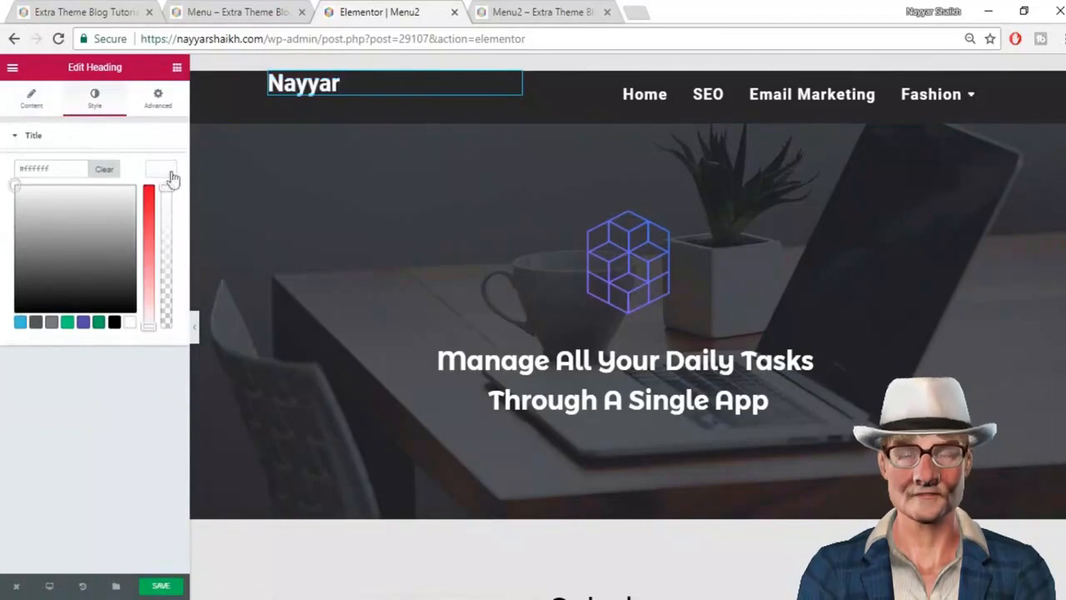
left_click(91, 126)
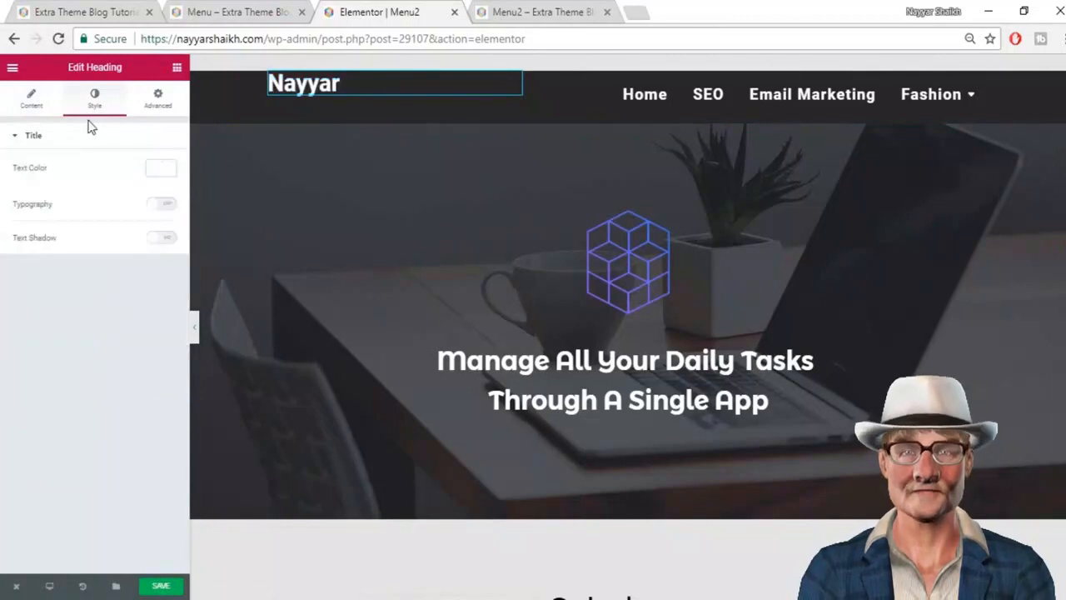
Step: Link the header heading to the site's home page by copying the address from the open home page
left_click(41, 105)
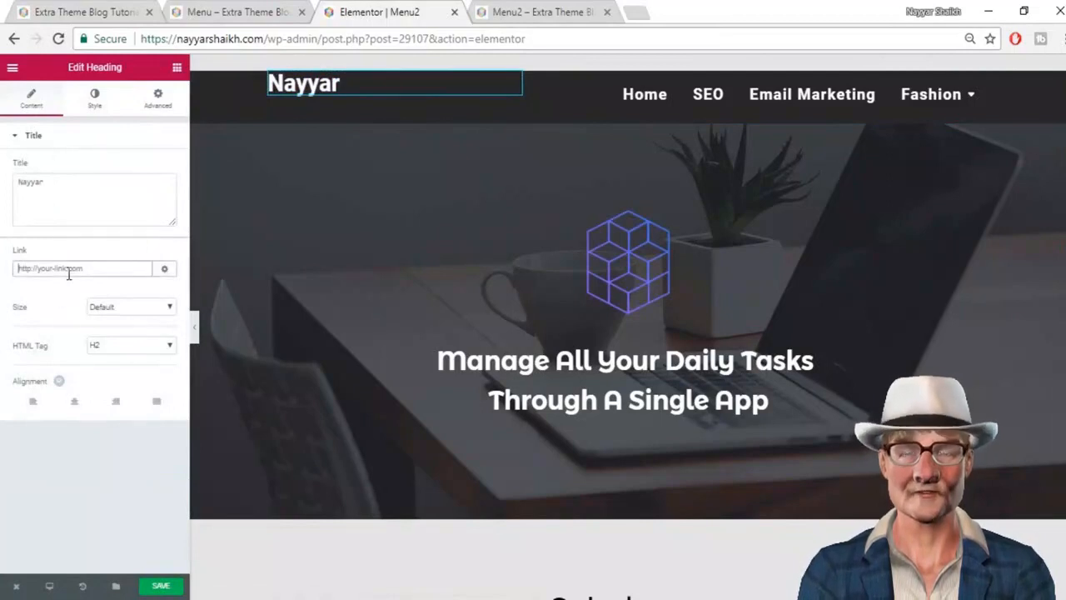
left_click(42, 10)
left_click(194, 37)
key("ctrl+c")
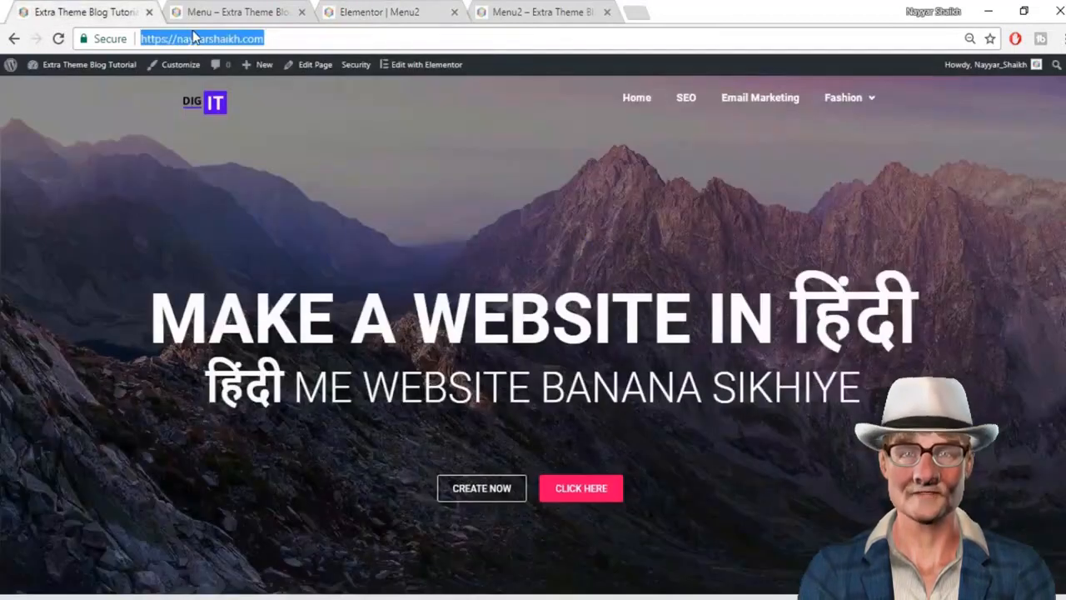
left_click(374, 10)
key("ctrl+v")
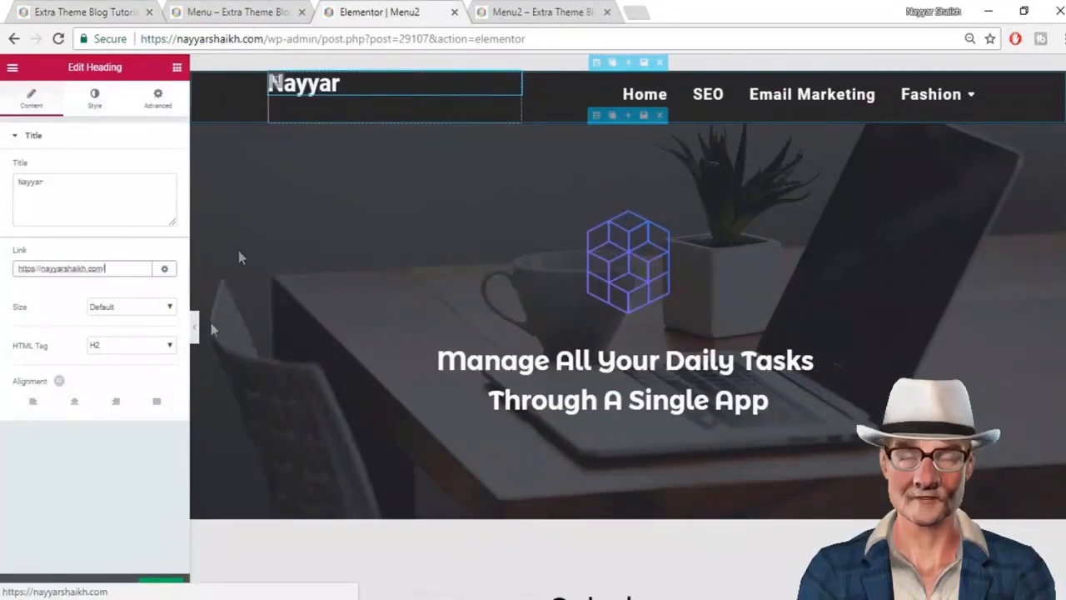
Step: Try center alignment for the header heading, set it to left and save the page
left_click(76, 406)
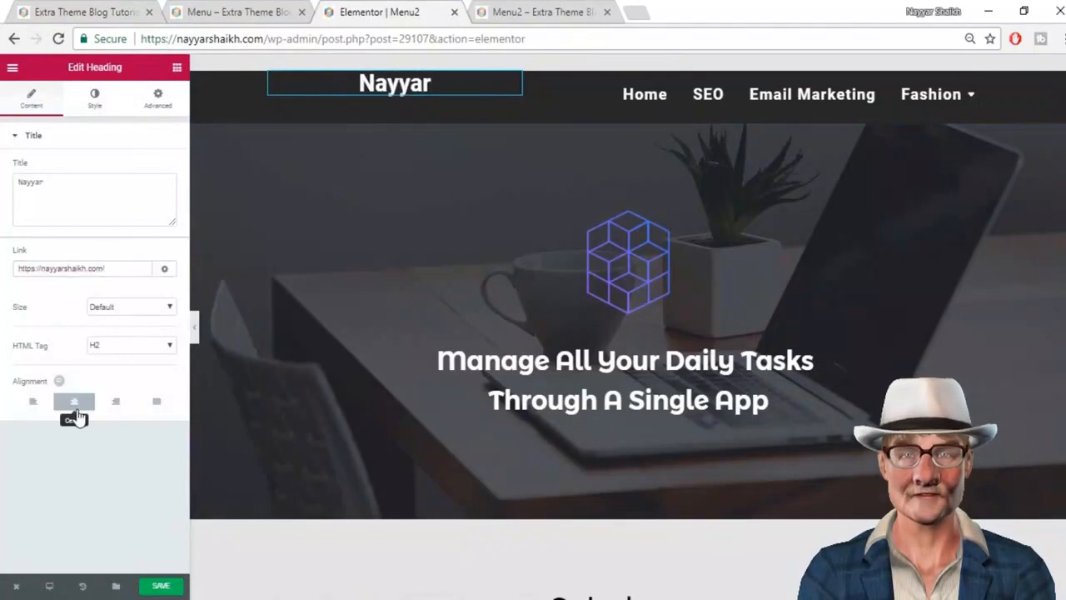
left_click(41, 405)
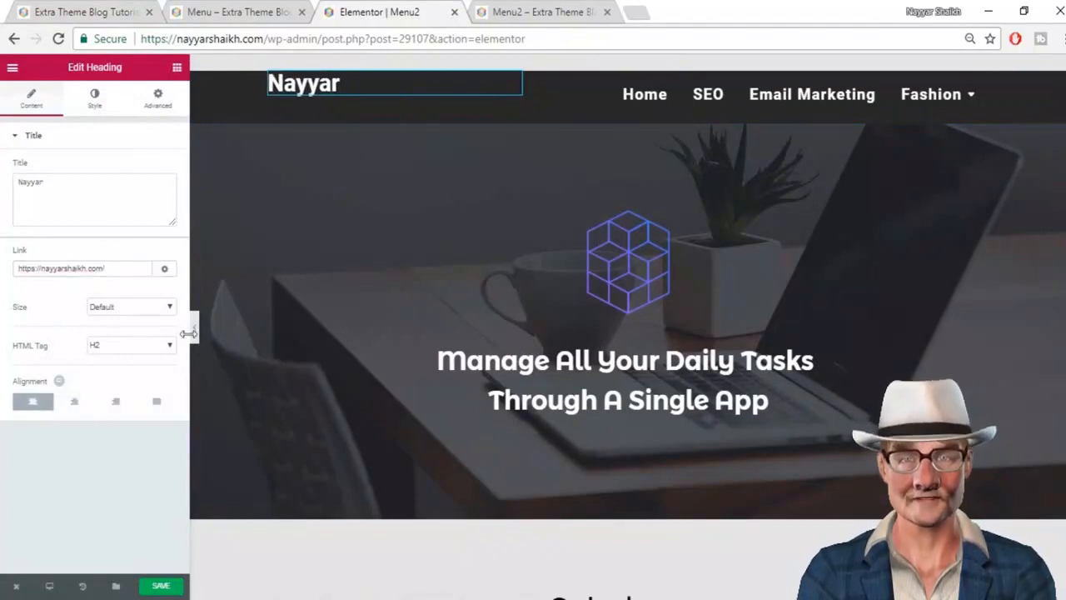
left_click(161, 585)
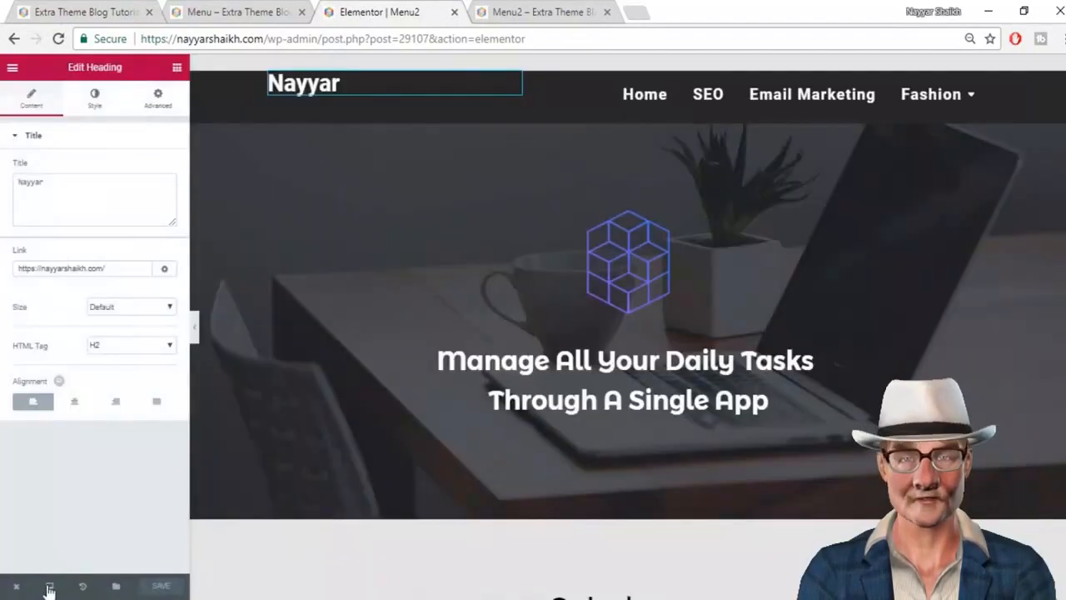
Step: Switch to the 360px mobile preview and check how the nav menu's dropdown opens and closes
mouse_move(50, 589)
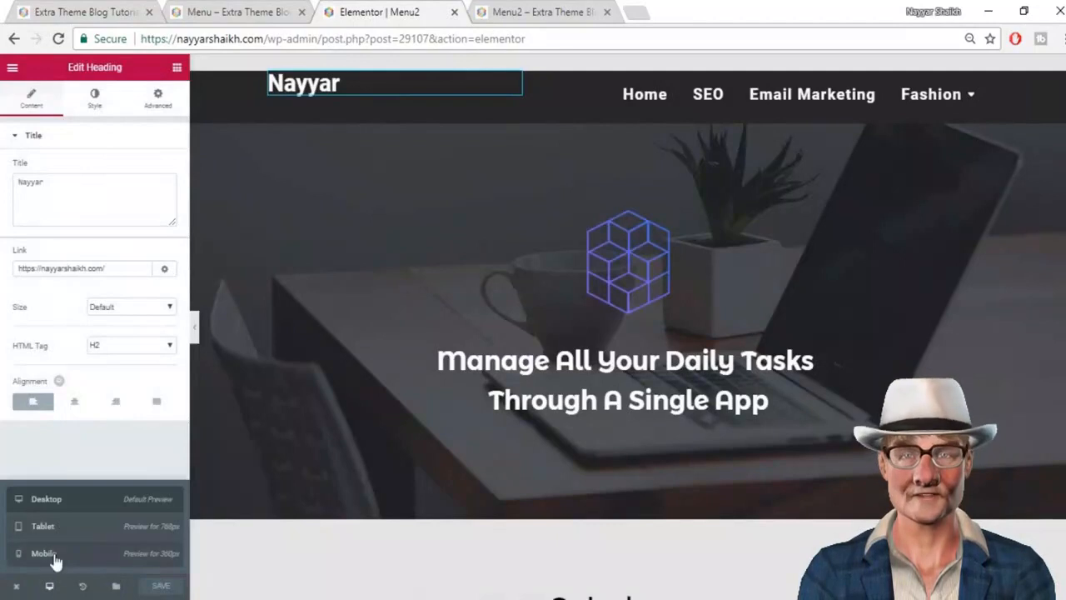
left_click(54, 556)
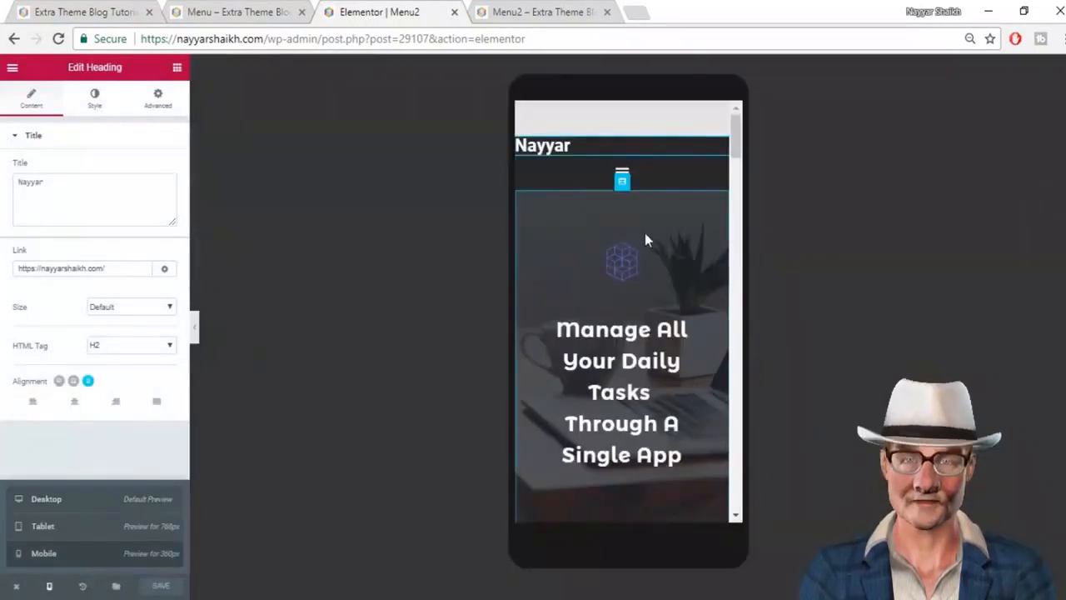
left_click(625, 176)
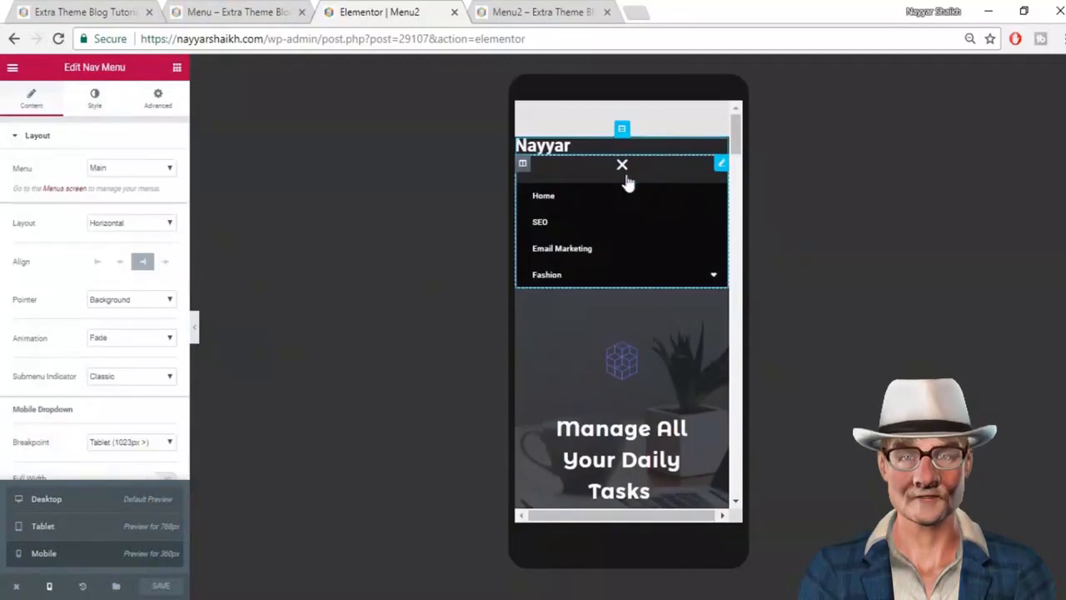
left_click(624, 177)
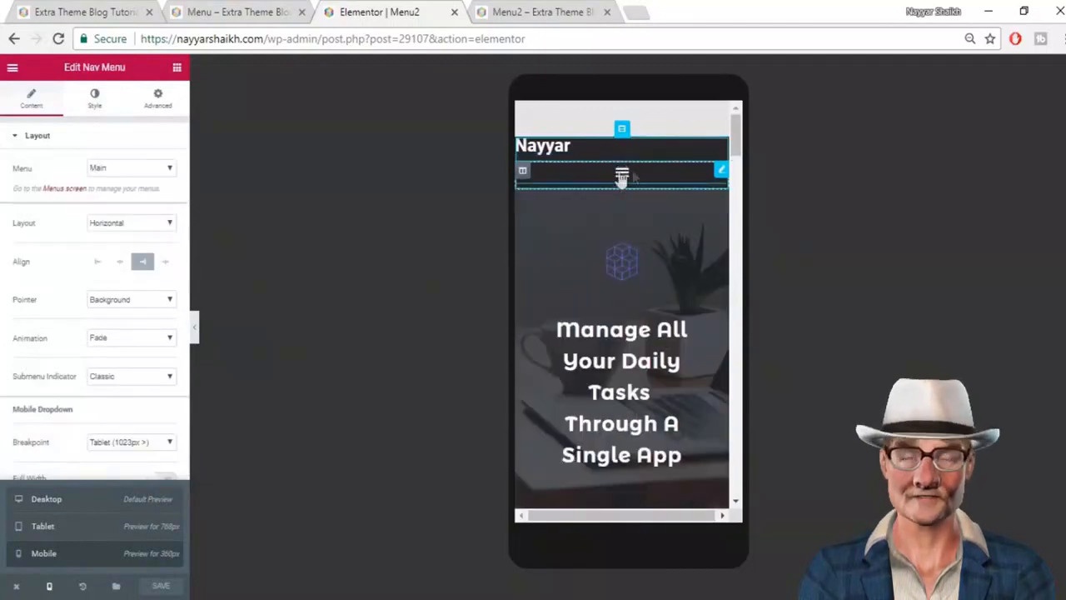
Step: Increase the size of the nav menu's toggle button to about 58
scroll(118, 442, "down", 1)
scroll(119, 441, "up", 1)
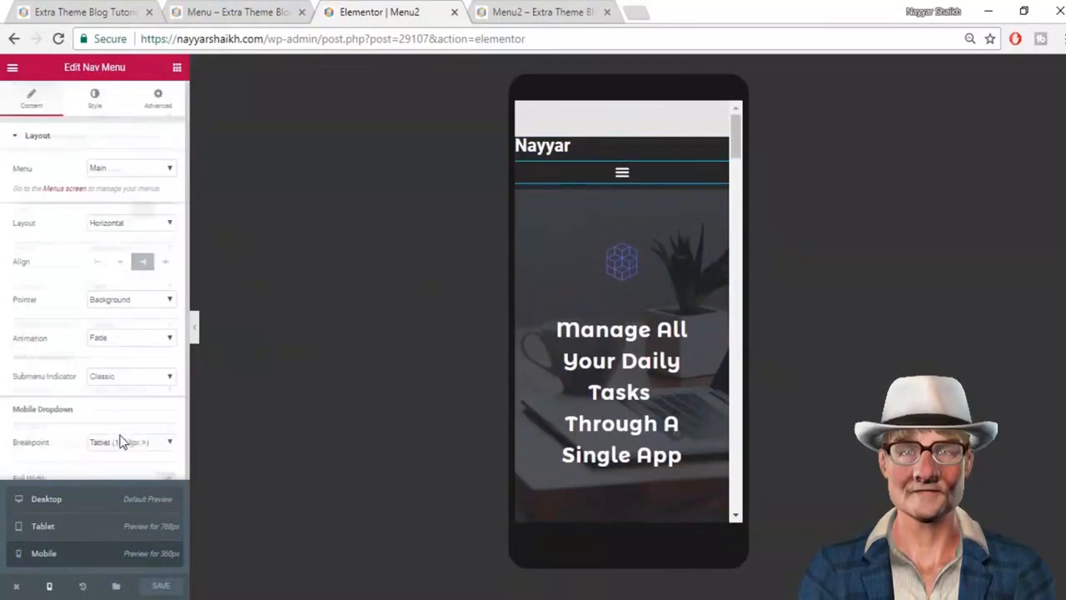
left_click(108, 109)
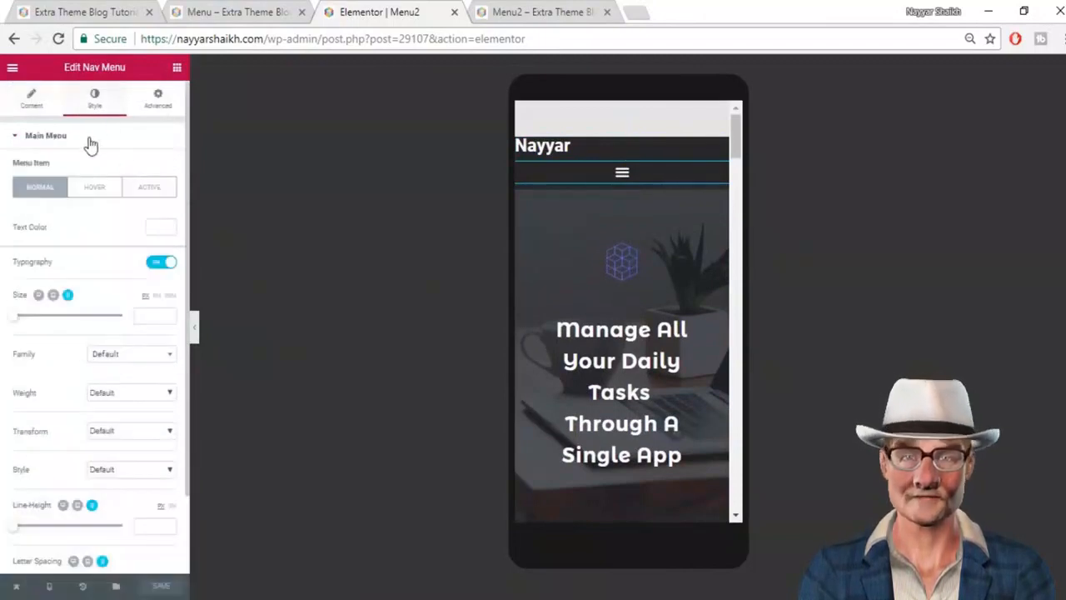
left_click(87, 138)
left_click(75, 209)
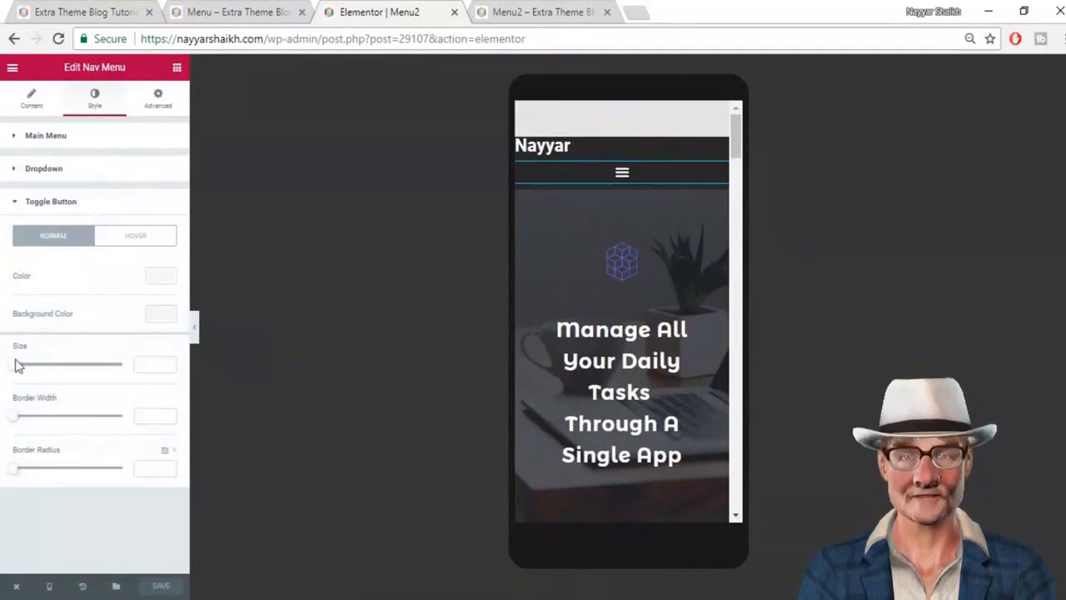
left_click_drag(19, 369, 70, 373)
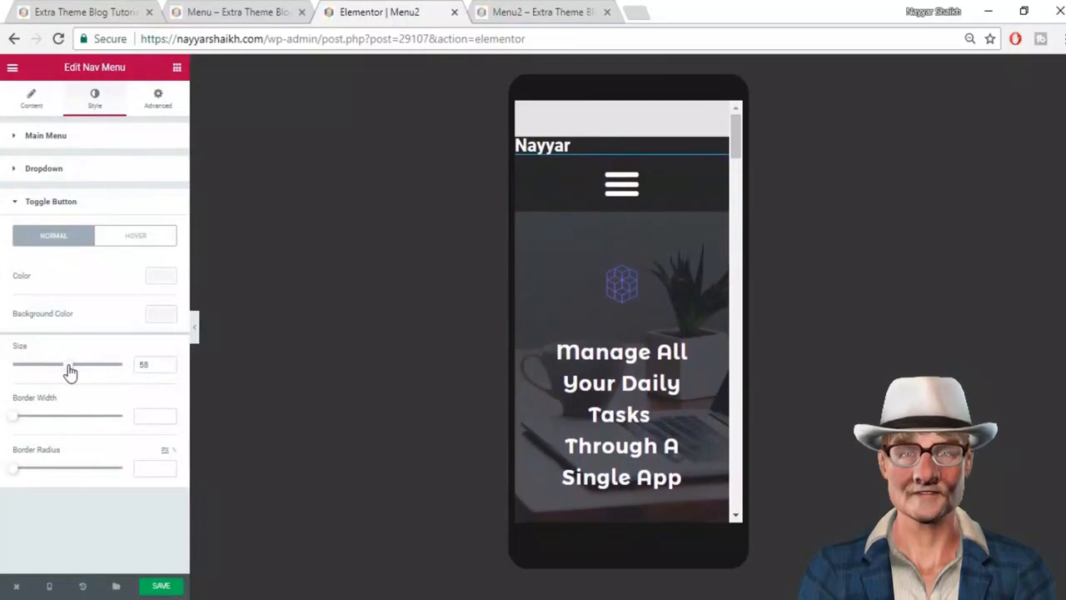
Step: Center the header heading in the mobile layout and set its mobile font size to 64 px
left_click(564, 149)
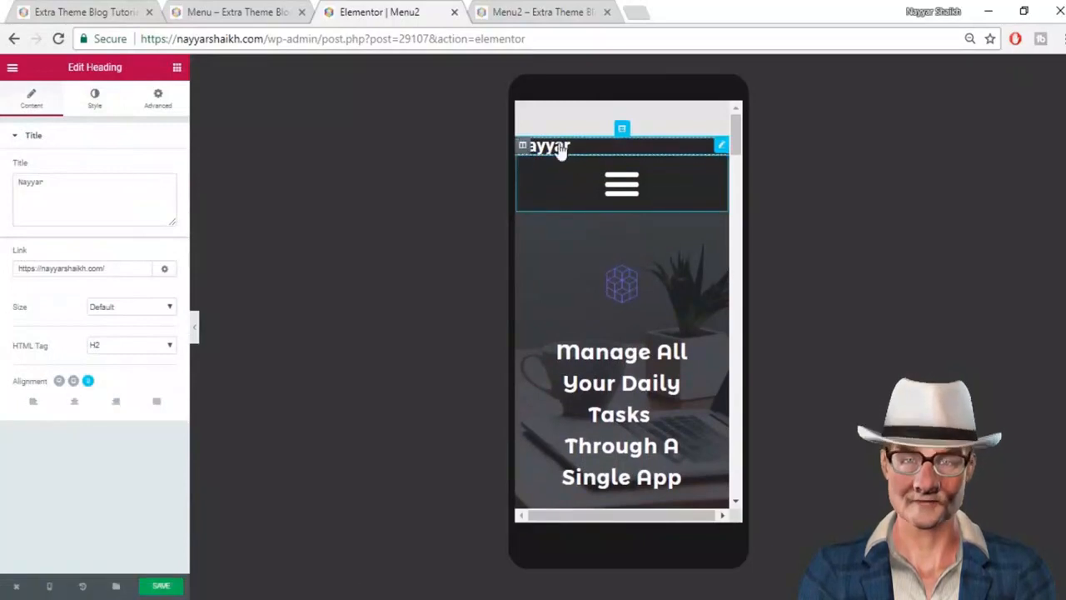
left_click(74, 403)
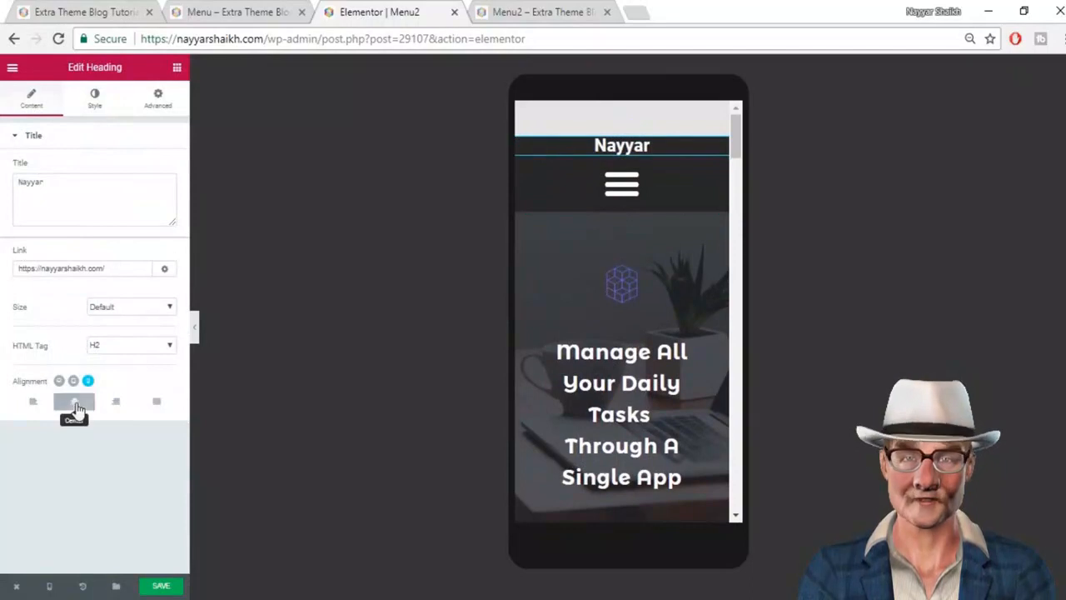
left_click(96, 101)
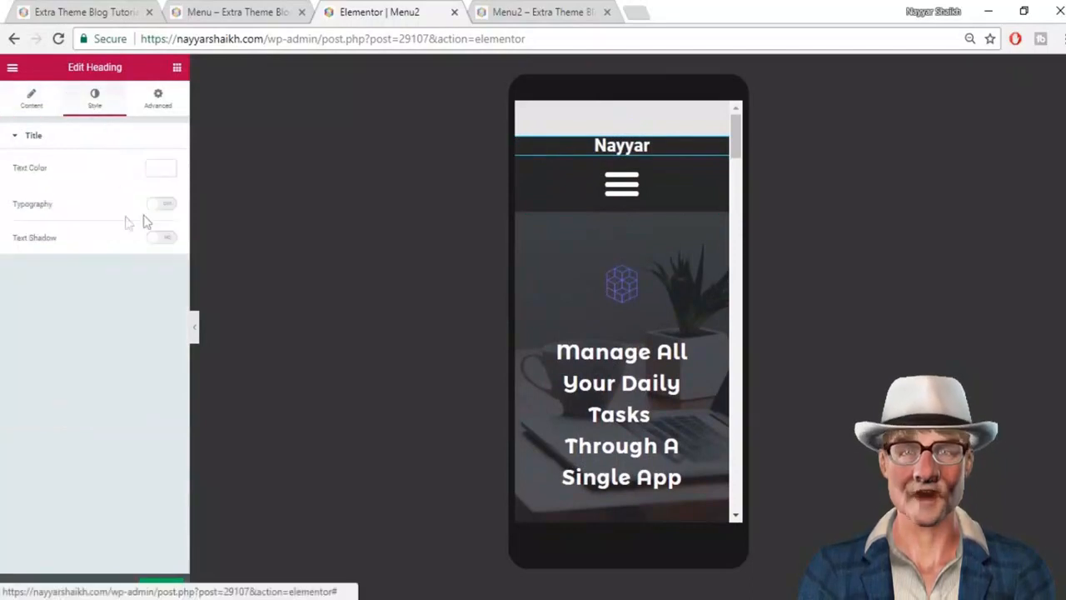
left_click(161, 205)
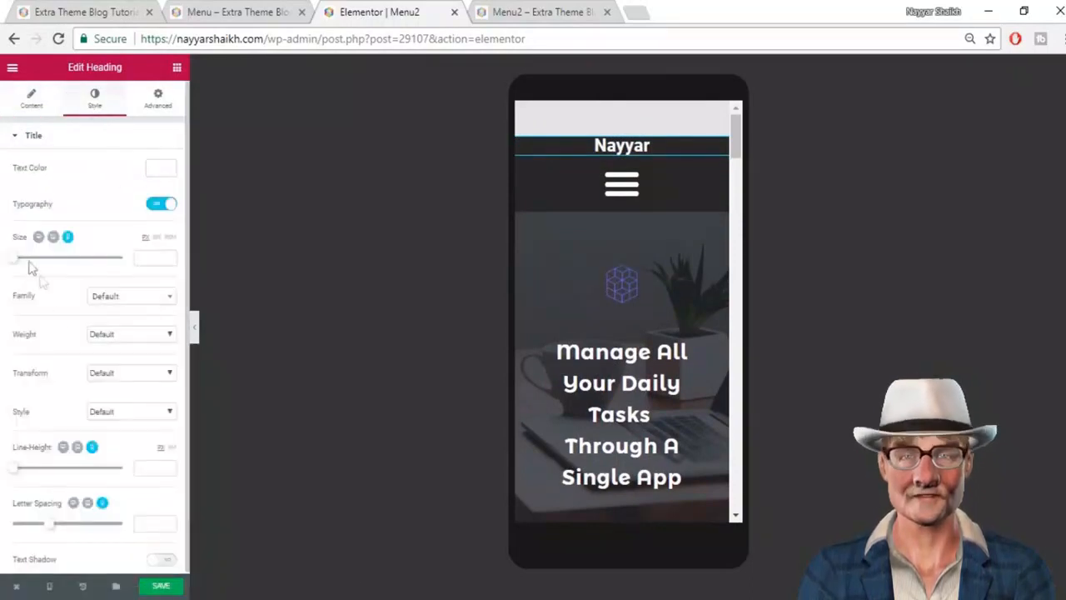
left_click_drag(23, 263, 55, 265)
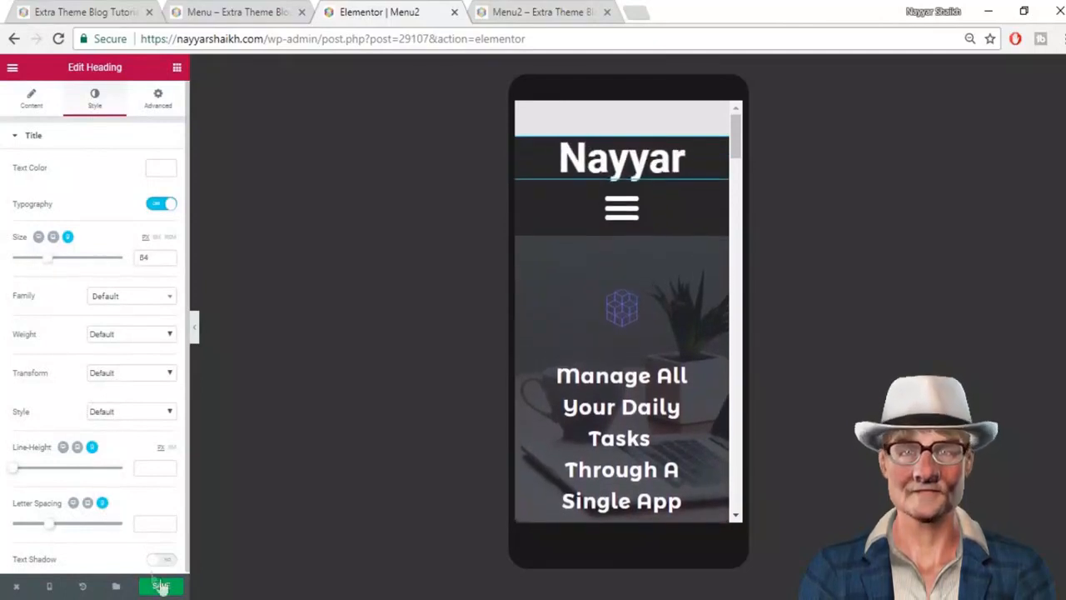
Step: Return to the desktop preview and save the header section to the library as a template named Menu2
left_click(49, 586)
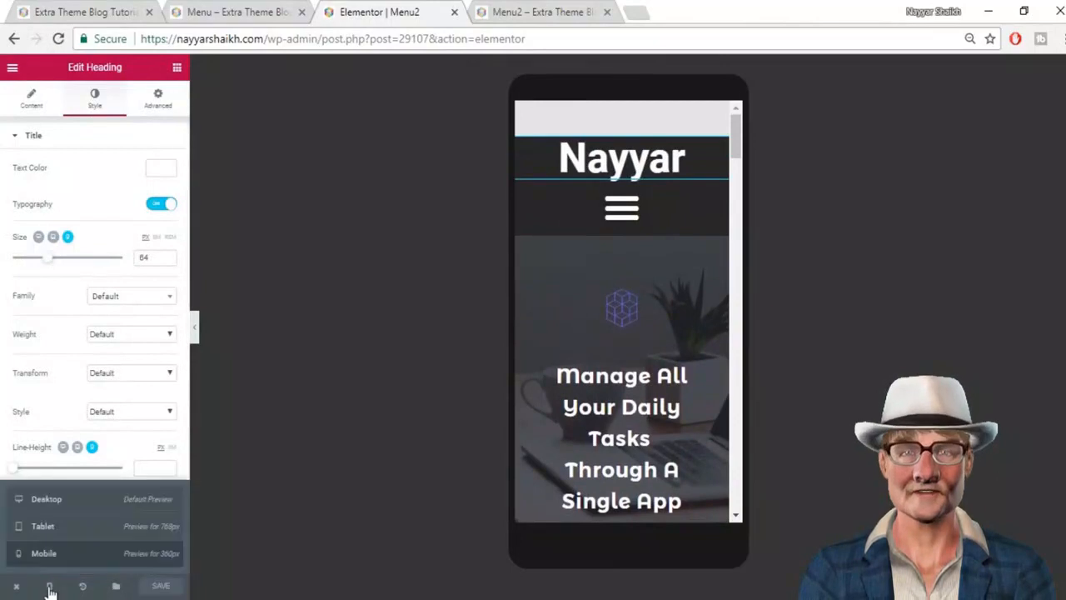
left_click(73, 502)
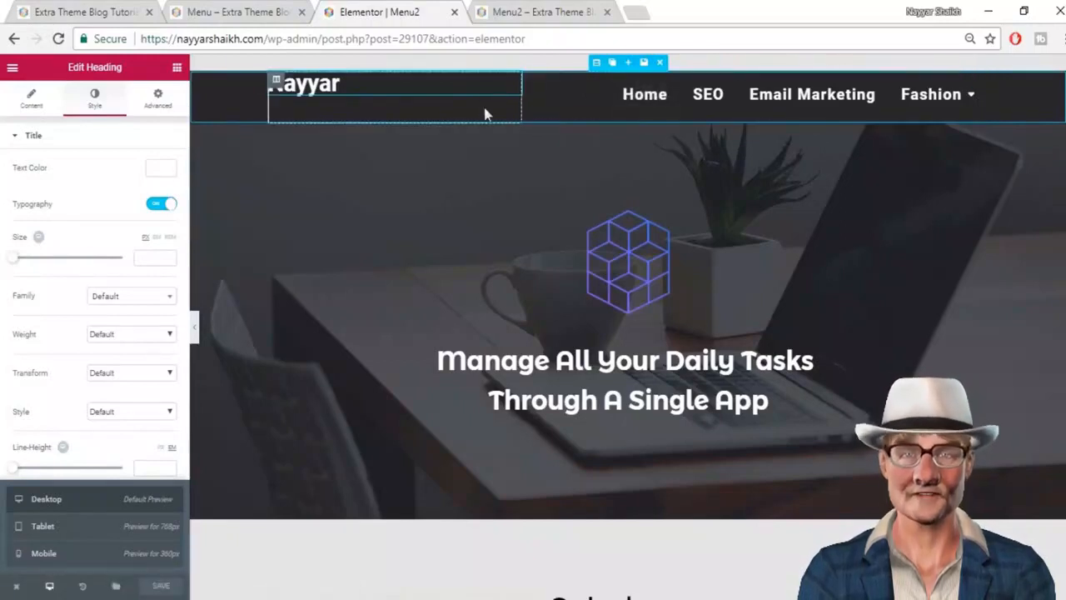
left_click(644, 66)
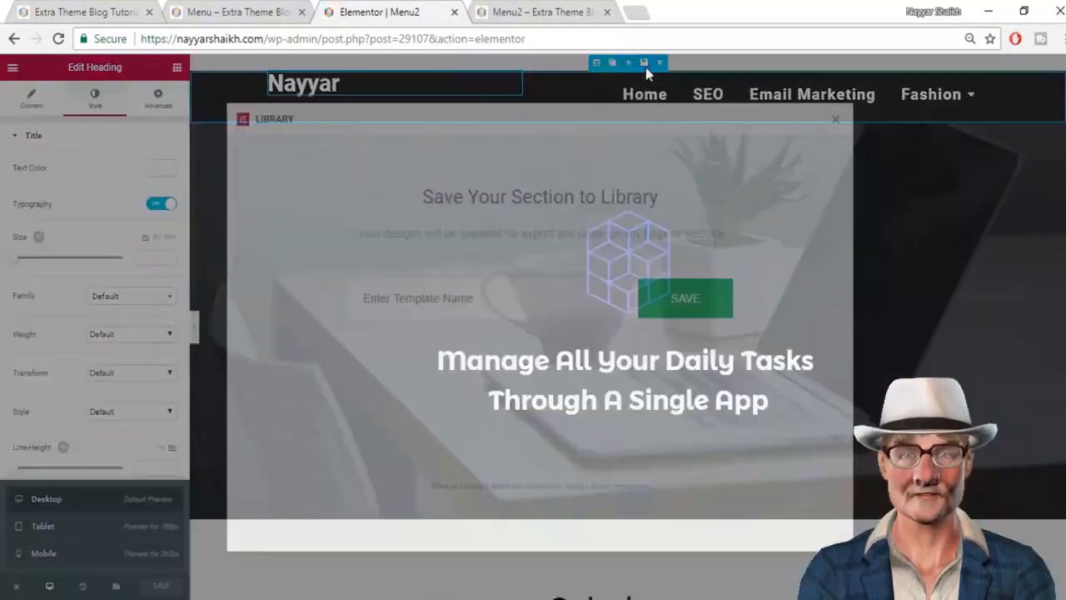
left_click(488, 296)
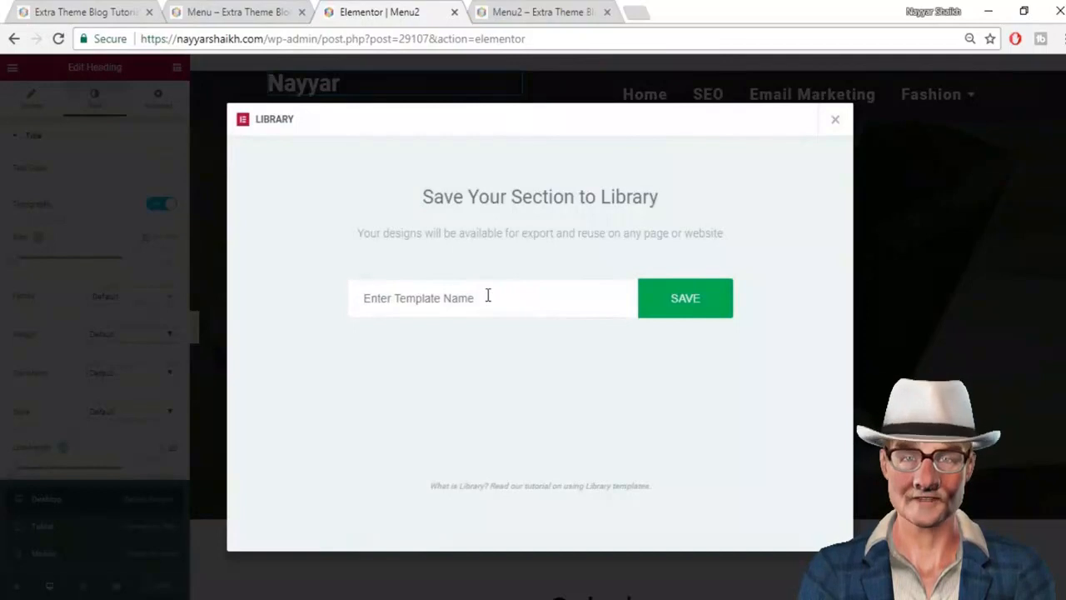
type("Menu2")
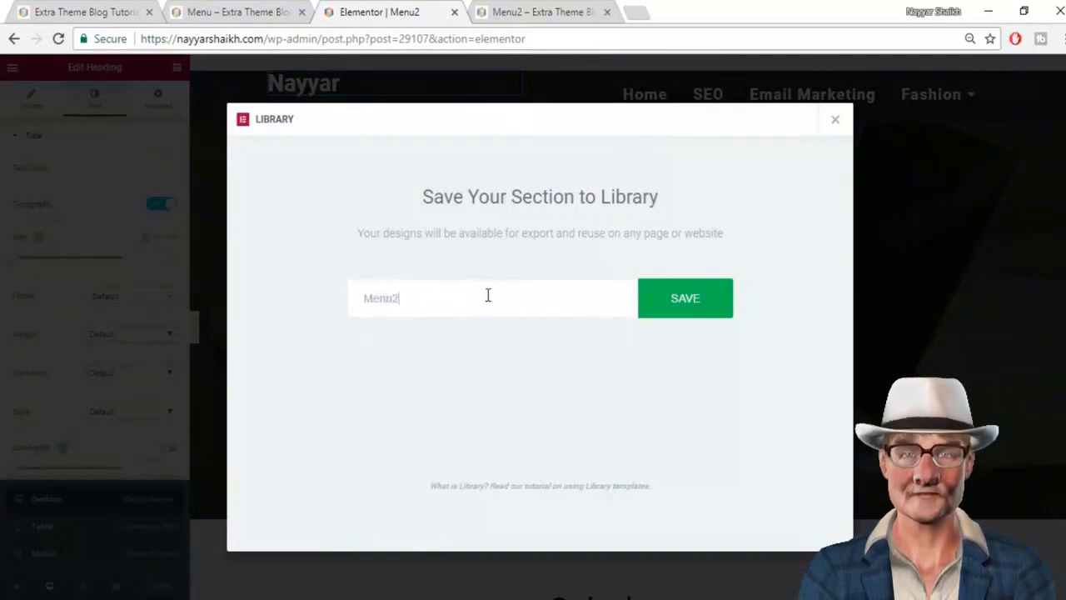
left_click(702, 314)
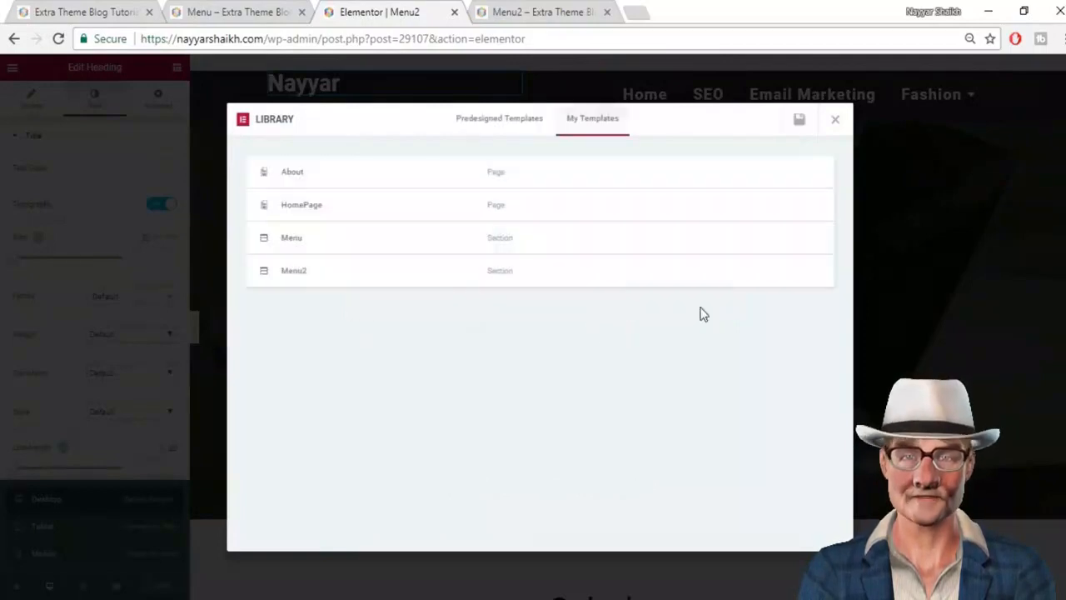
left_click(835, 125)
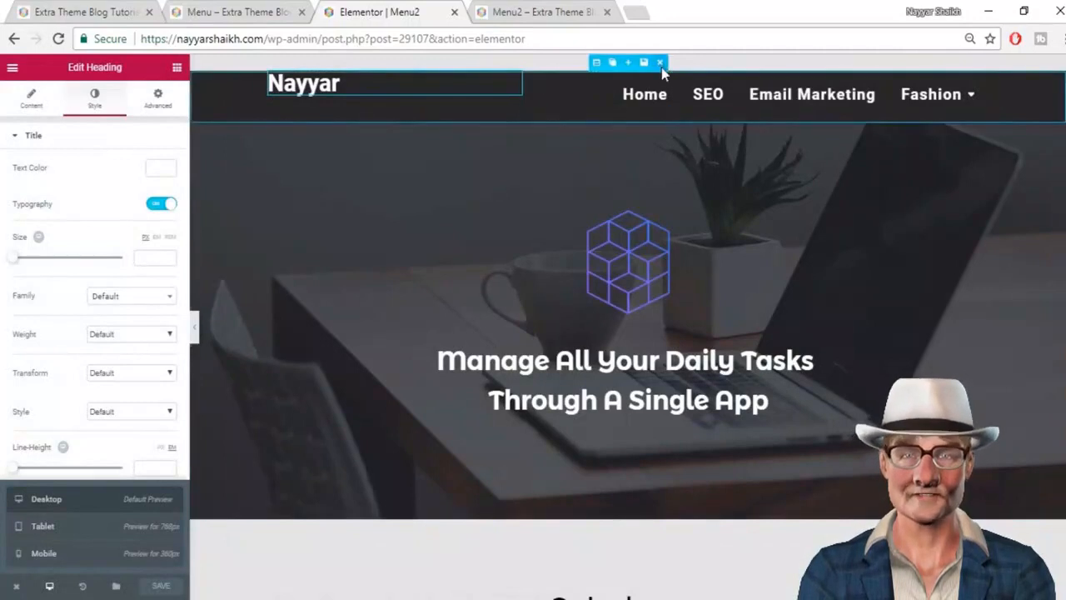
Step: Delete the header section and insert the saved Menu2 template above the hero section in its place
left_click(661, 65)
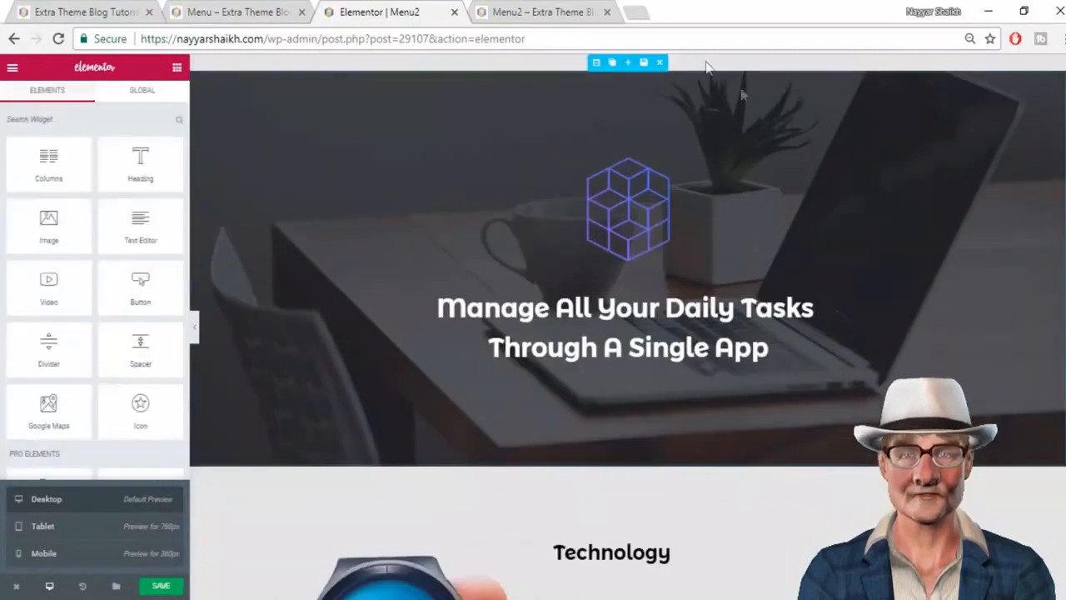
left_click(631, 64)
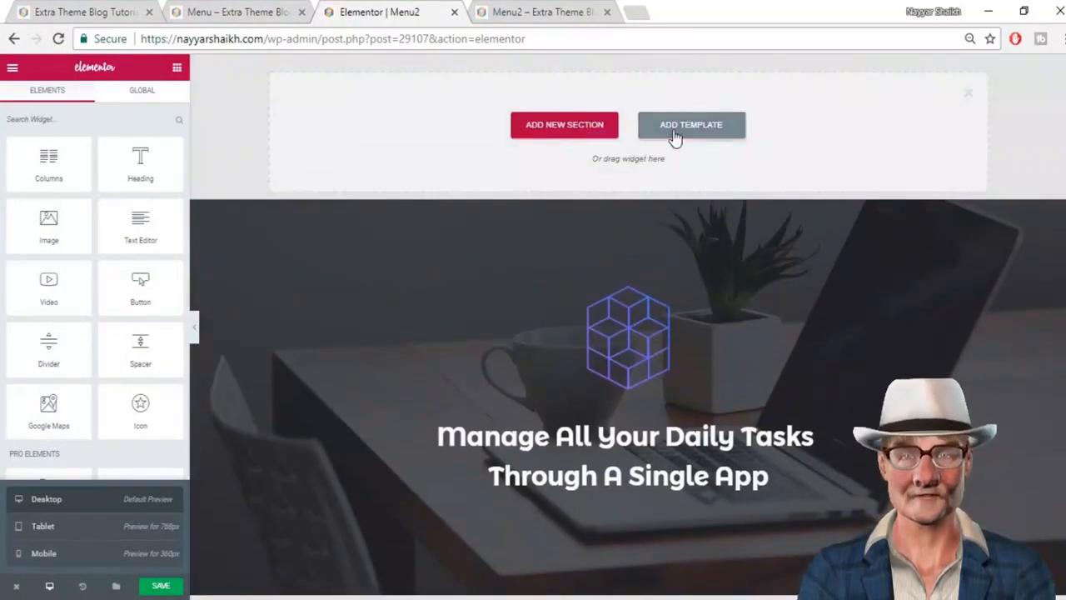
left_click(675, 136)
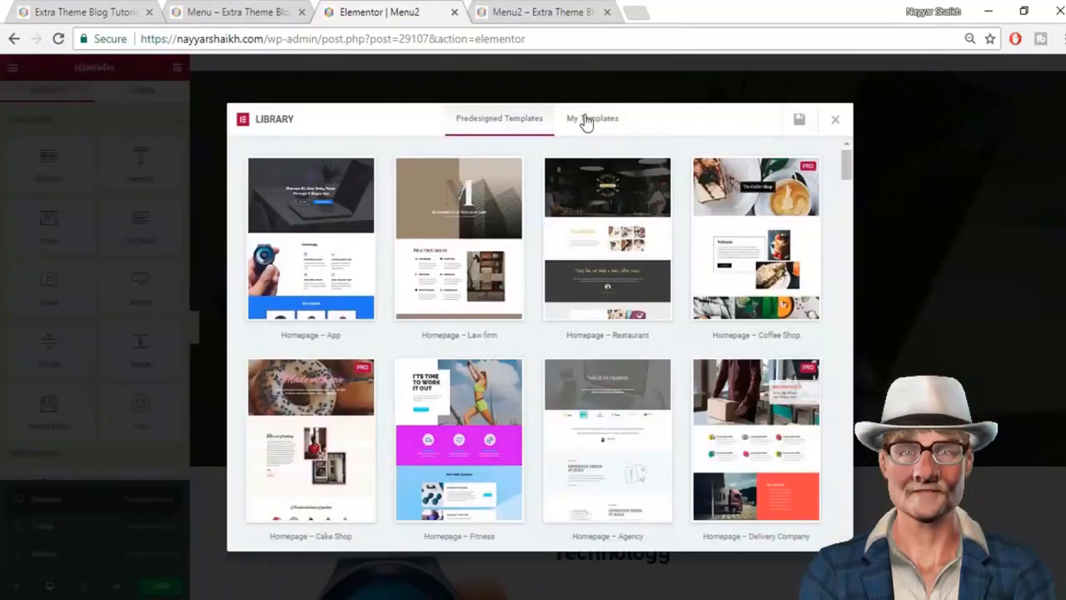
left_click(586, 121)
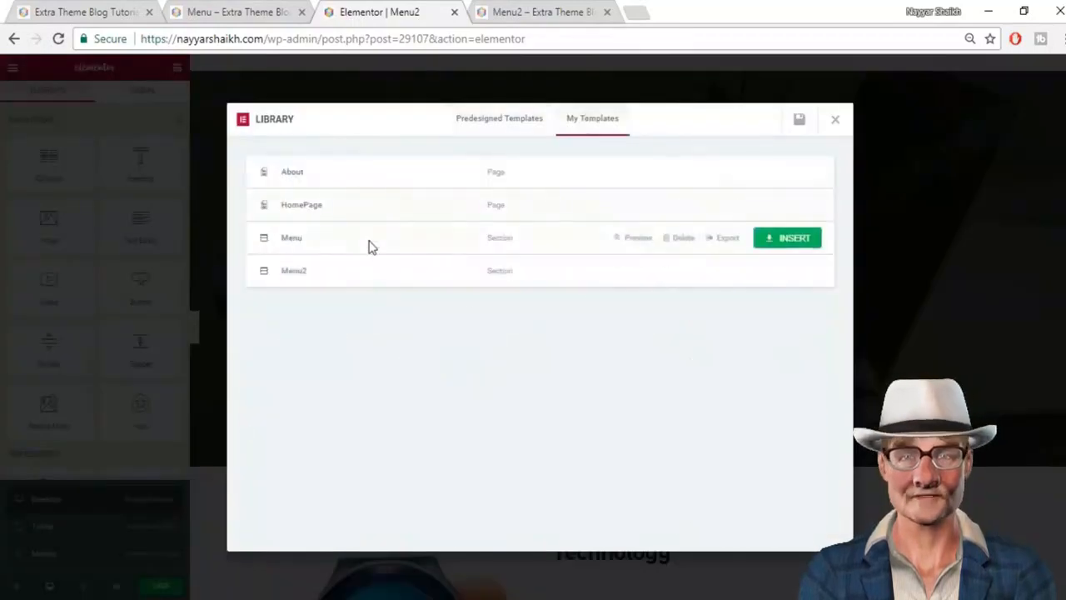
left_click(786, 275)
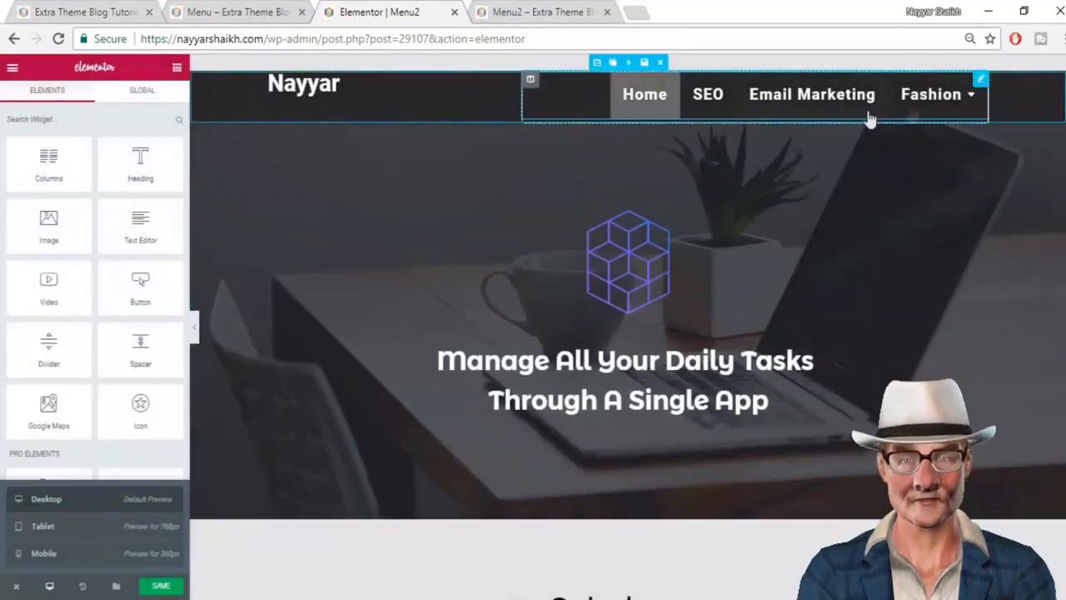
mouse_move(917, 110)
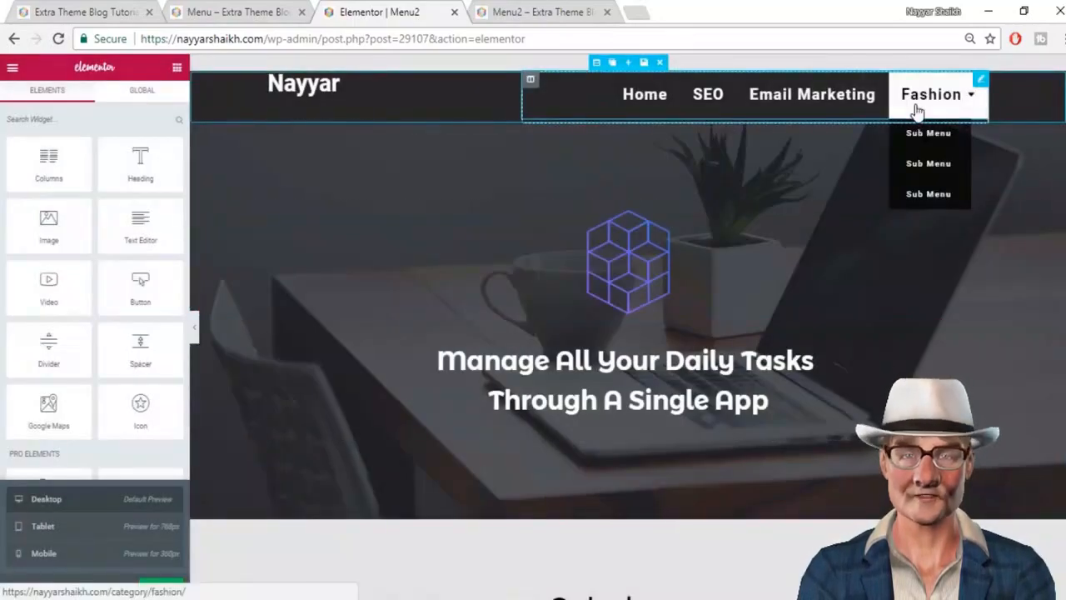